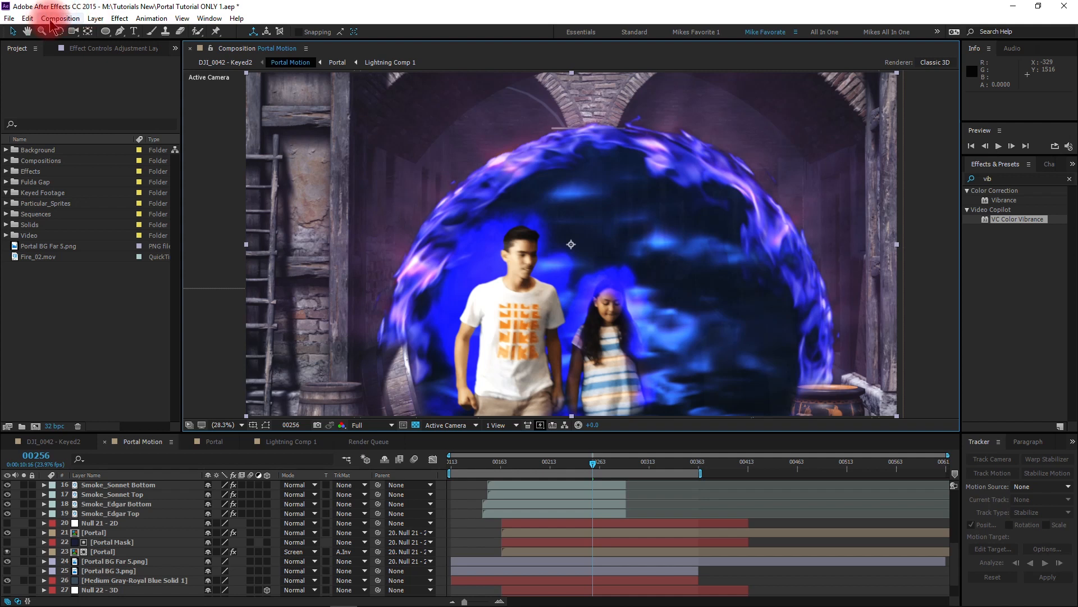
- Create a new composition named Tutorial 1 using the HDTV 1080 24 preset
{"action": "left_click", "coordinate": [85, 31]}
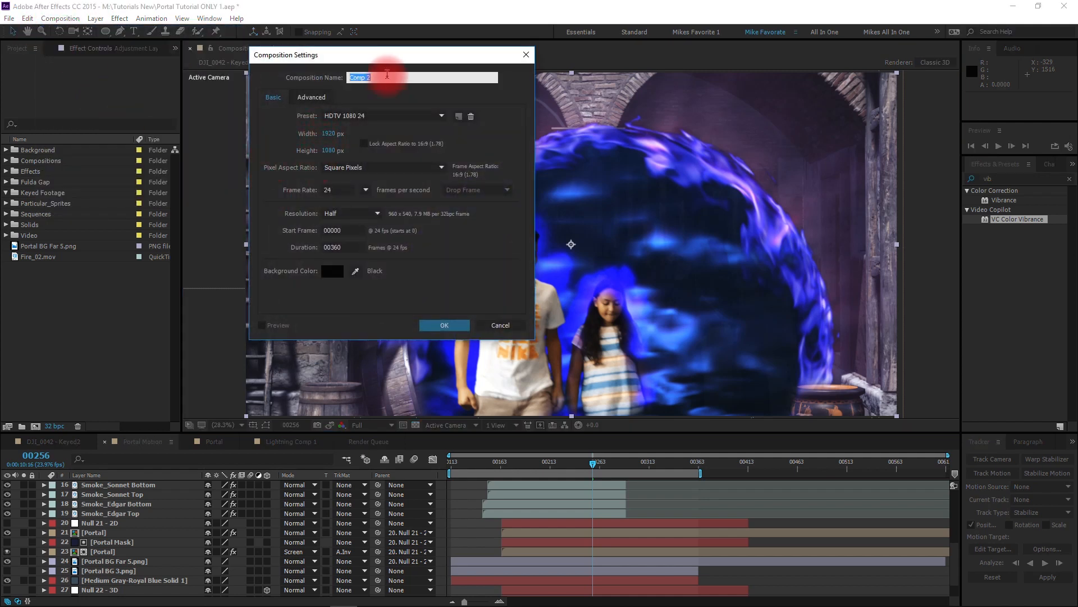
{"action": "type", "text": "T"}
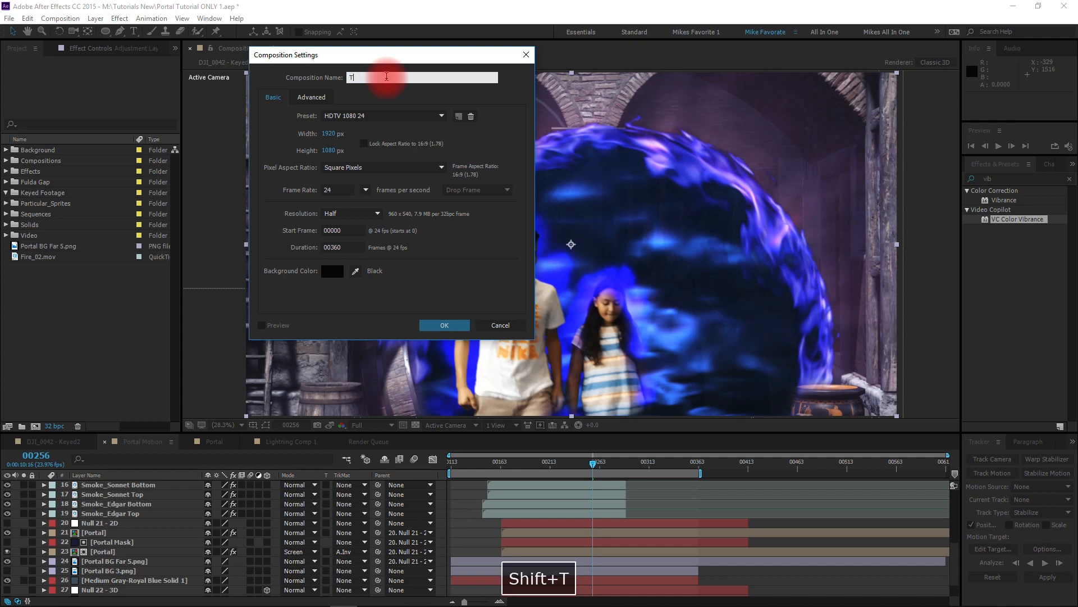
{"action": "type", "text": "utoria"}
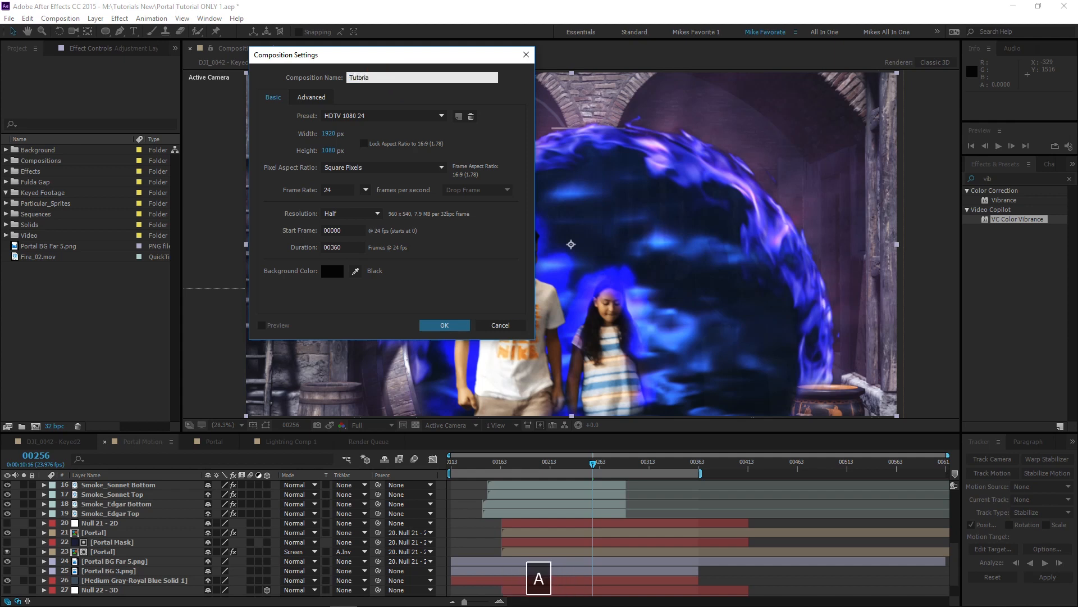
{"action": "type", "text": "l 1"}
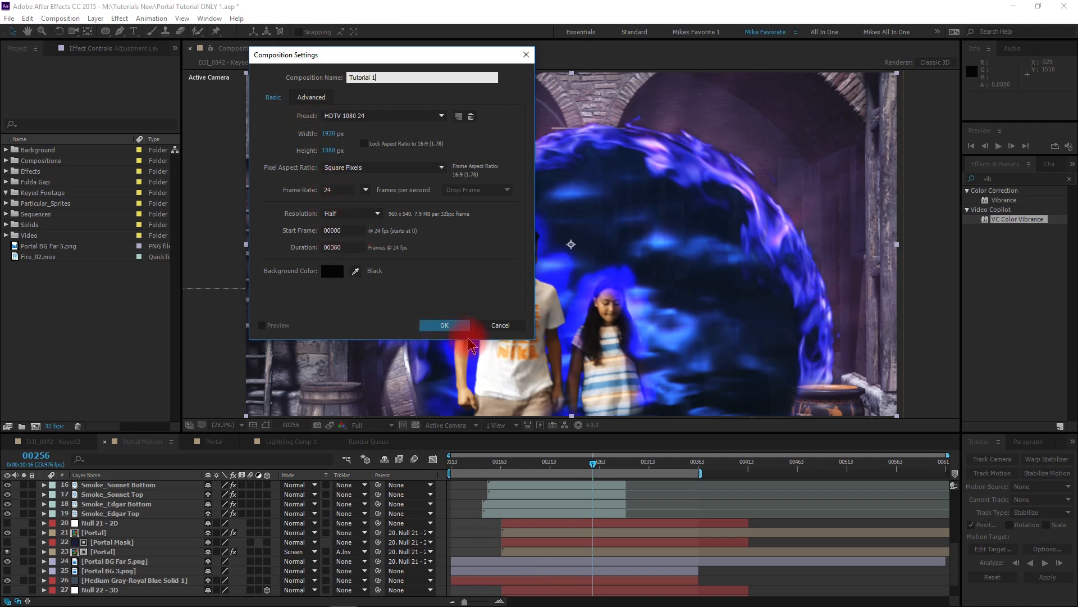
{"action": "left_click", "coordinate": [447, 326]}
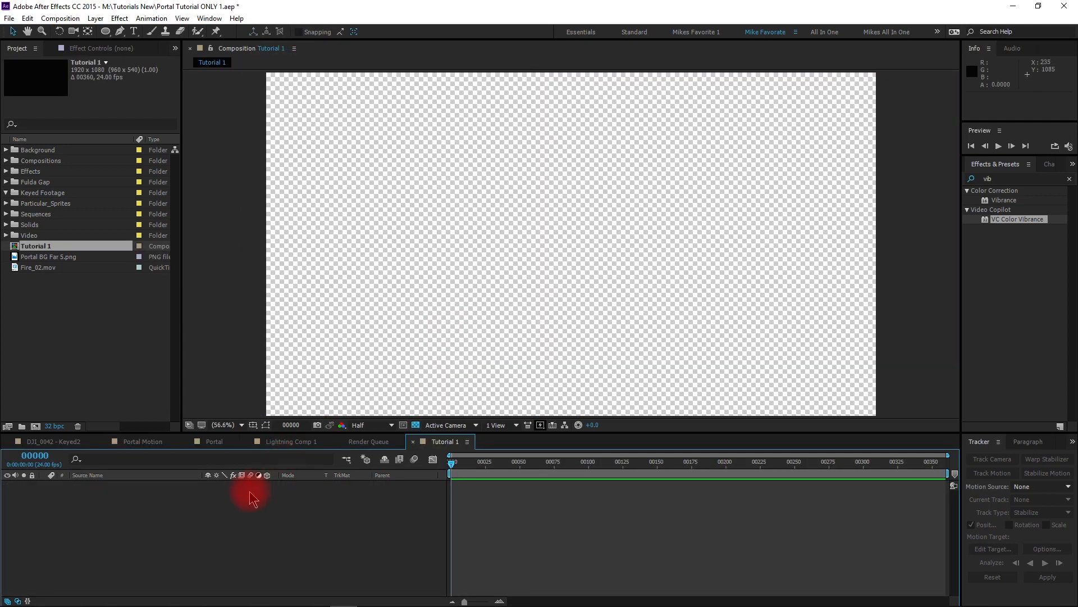
- Add Fire_02.mov to the Tutorial 1 timeline and turn off the transparency grid in the viewer
{"action": "left_click", "coordinate": [29, 298]}
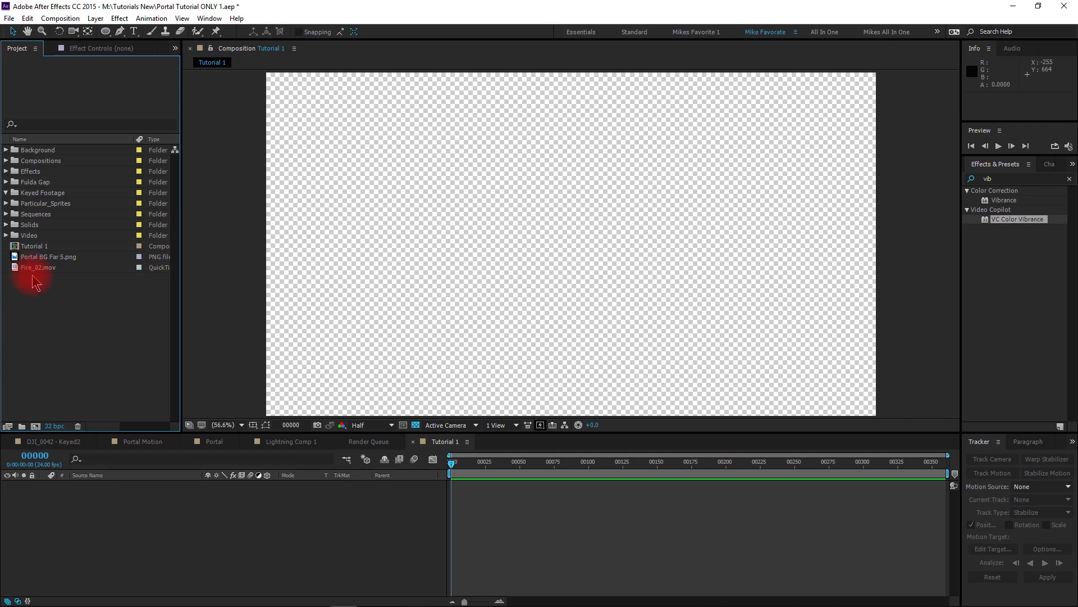
{"action": "left_click_drag", "start_coordinate": [30, 270], "coordinate": [66, 520]}
{"action": "left_click", "coordinate": [505, 315]}
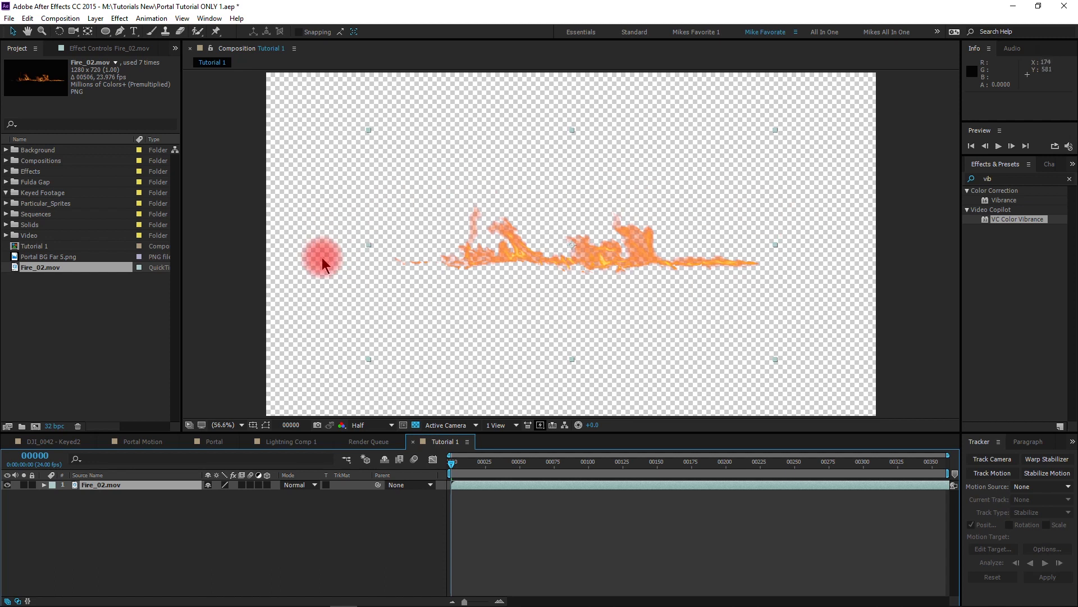
{"action": "left_click", "coordinate": [175, 537]}
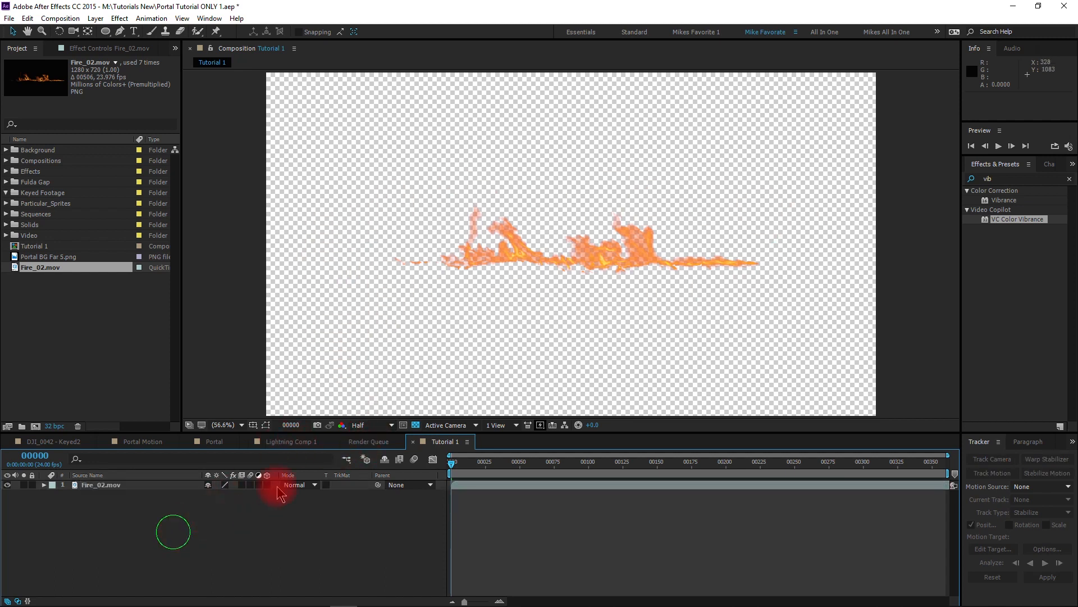
{"action": "left_click", "coordinate": [415, 425]}
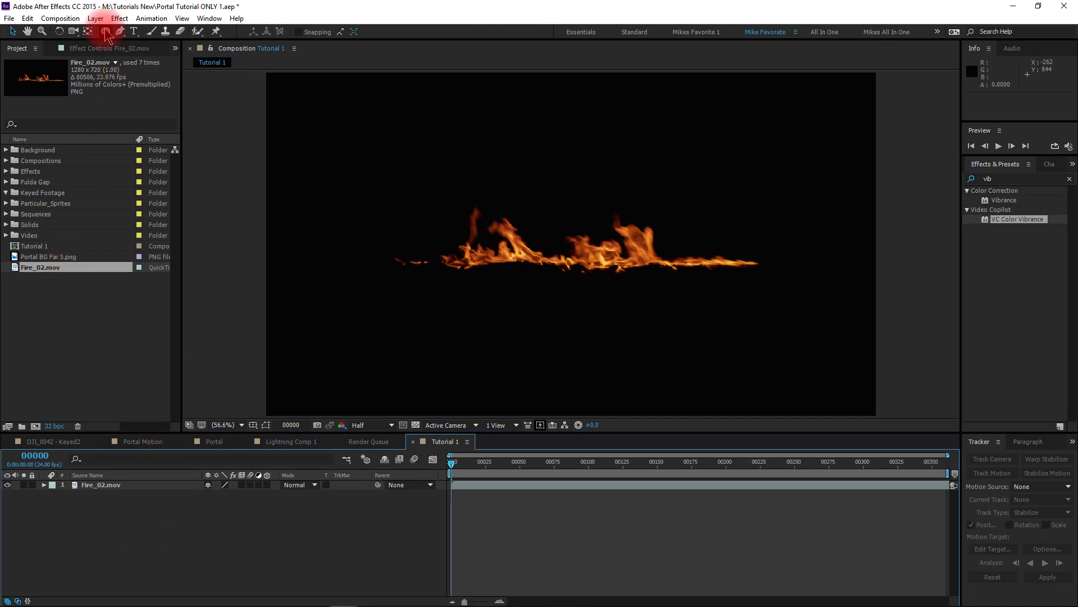
- Find the Polar Coordinates effect and apply it to the Fire_02.mov layer
{"action": "left_click", "coordinate": [99, 49]}
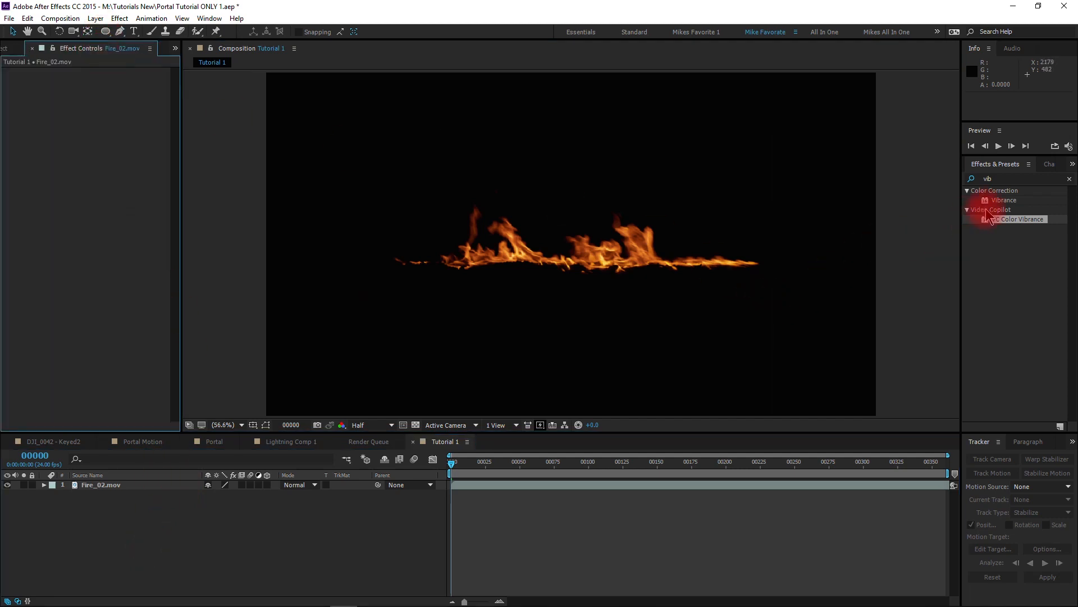
{"action": "left_click_drag", "start_coordinate": [997, 178], "coordinate": [967, 203]}
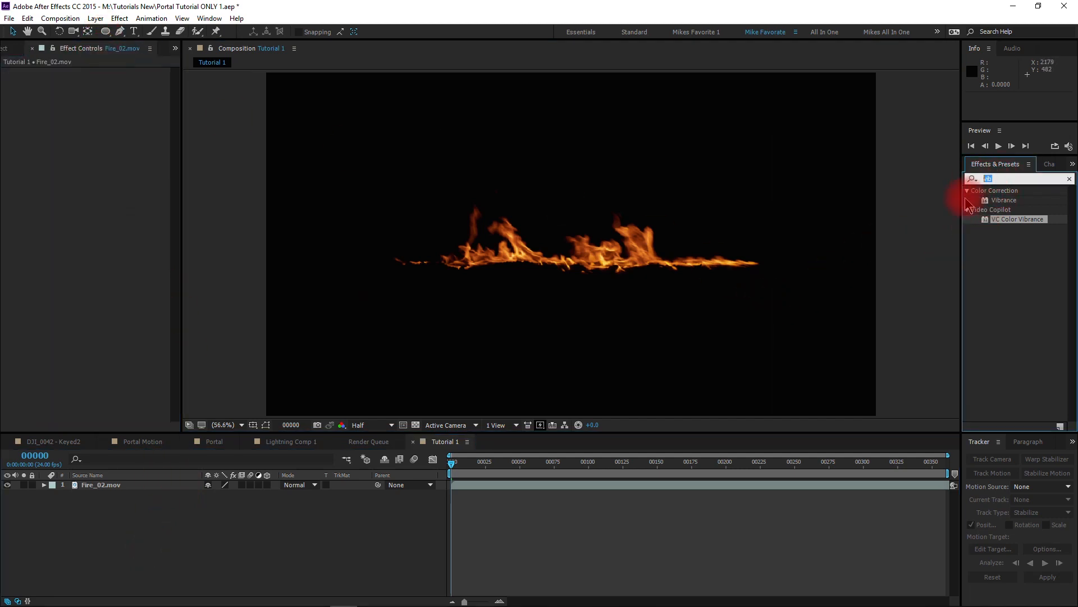
{"action": "type", "text": "p"}
{"action": "key", "text": "BackSpace"}
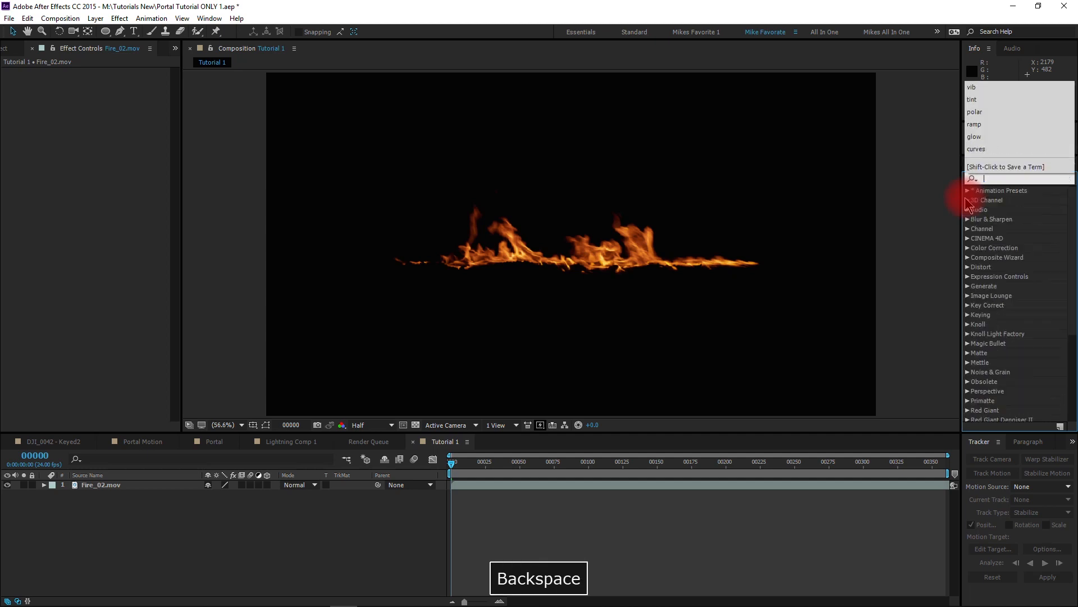
{"action": "type", "text": "pola"}
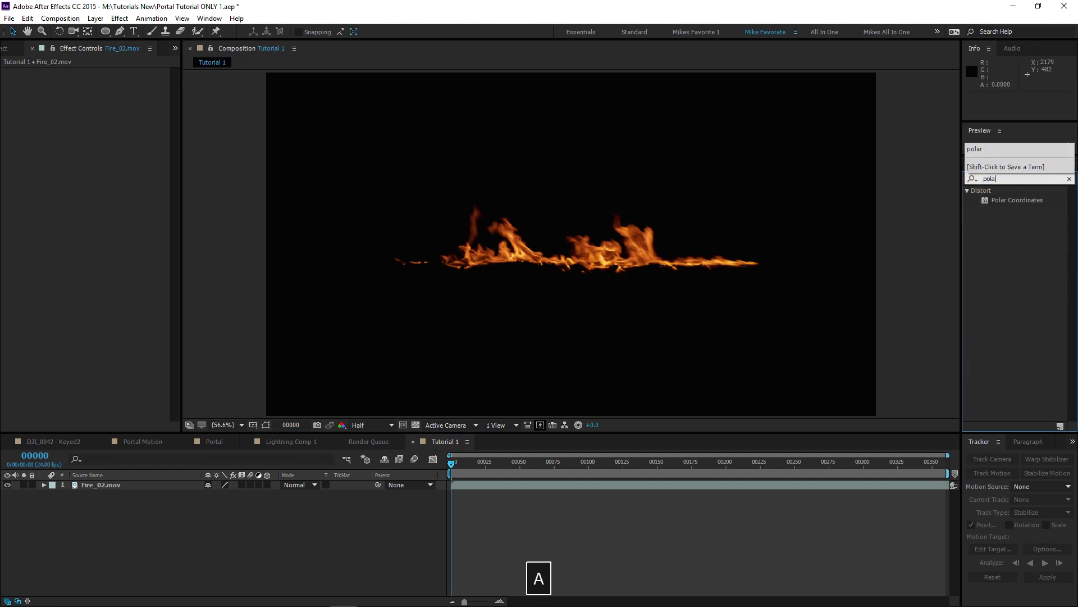
{"action": "type", "text": "r"}
{"action": "left_click_drag", "start_coordinate": [1039, 199], "coordinate": [685, 273]}
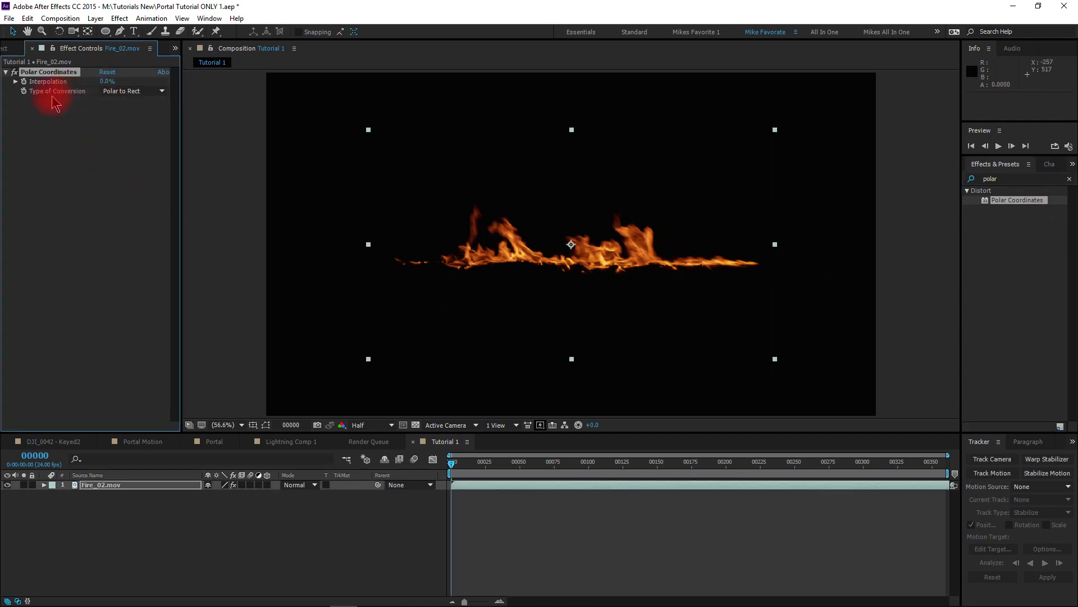
- Set Polar Coordinates to Rect to Polar with 100% interpolation and preview the fire ring's animation
{"action": "left_click", "coordinate": [107, 91]}
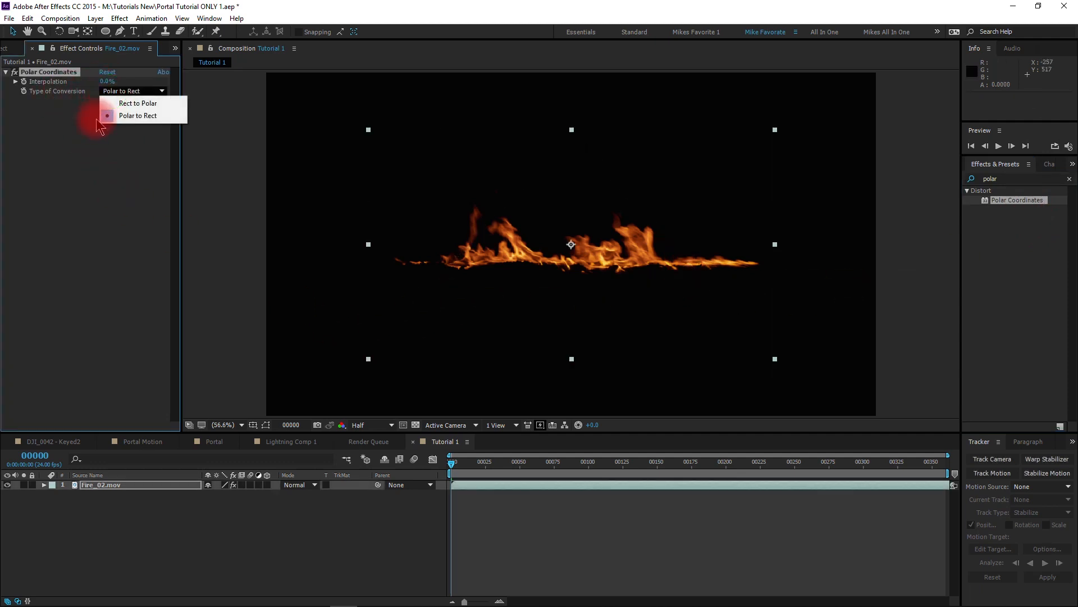
{"action": "left_click", "coordinate": [124, 105]}
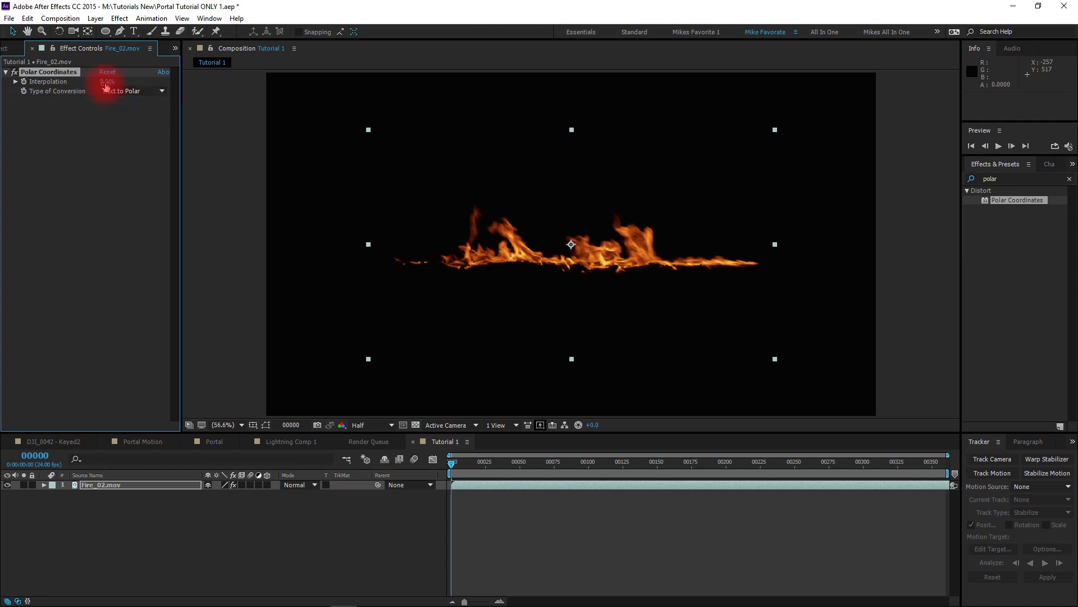
{"action": "left_click_drag", "start_coordinate": [107, 83], "coordinate": [188, 92]}
{"action": "left_click", "coordinate": [102, 245]}
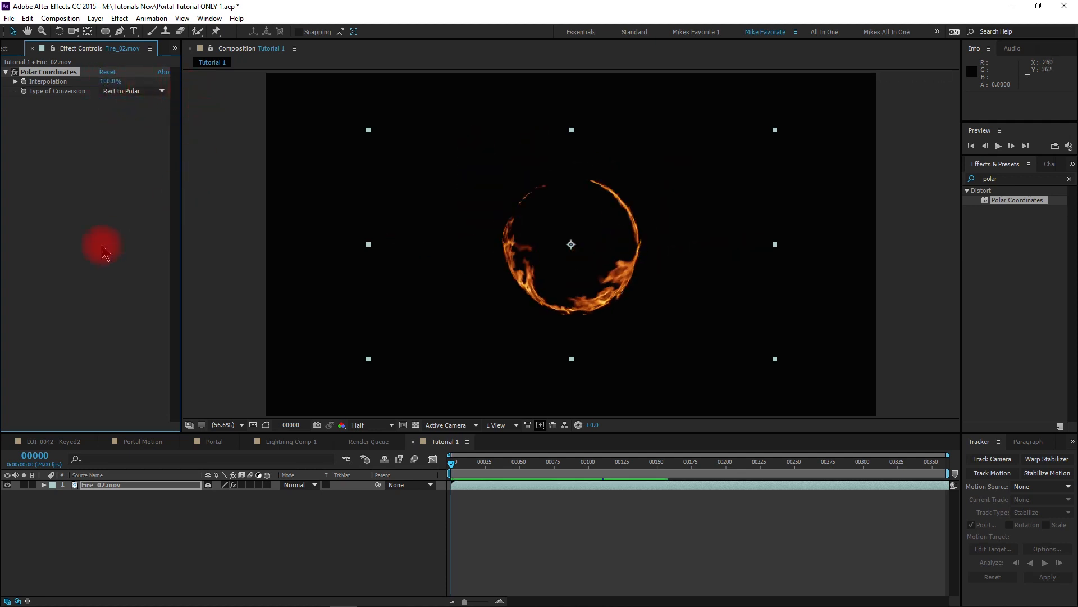
{"action": "left_click", "coordinate": [380, 547]}
{"action": "key", "text": "space"}
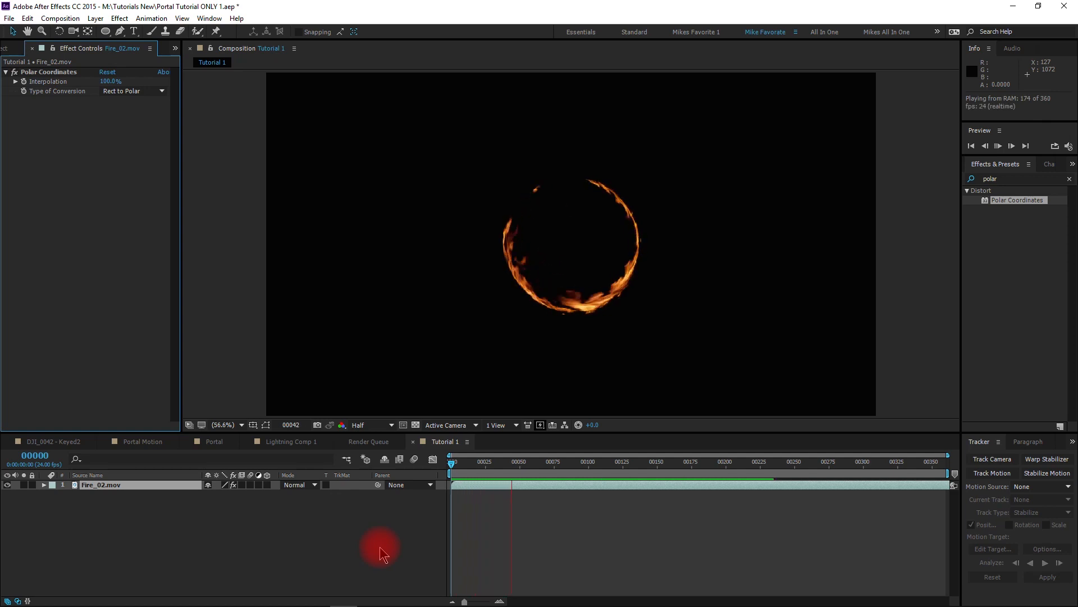
{"action": "key", "text": "space"}
{"action": "left_click_drag", "start_coordinate": [458, 463], "coordinate": [444, 475]}
{"action": "left_click", "coordinate": [197, 530]}
- Find the Tint effect and add it to the fire layer after Polar Coordinates
{"action": "left_click", "coordinate": [156, 487]}
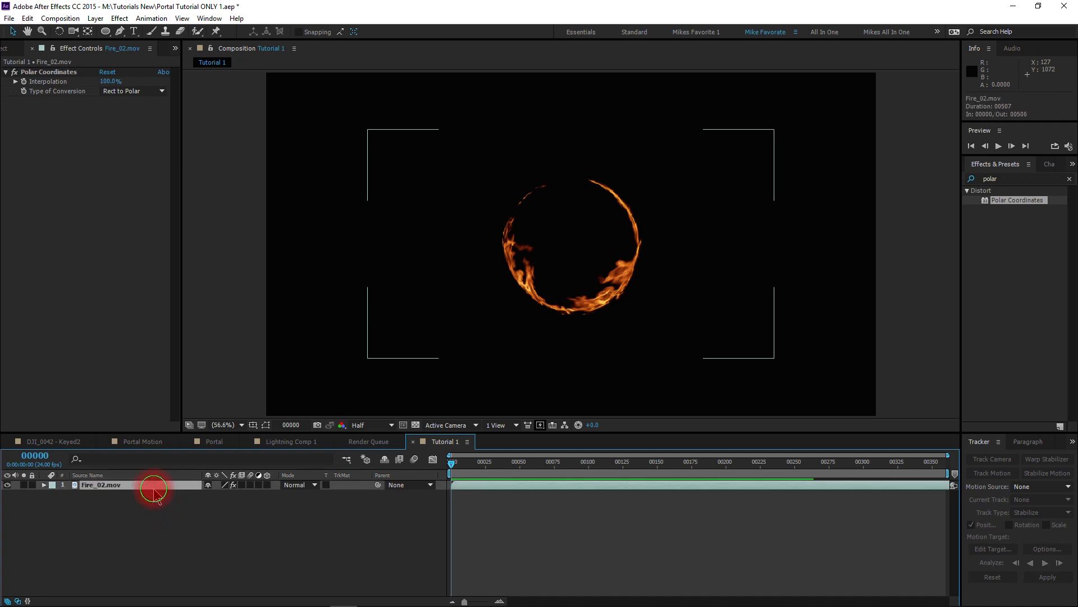
{"action": "left_click", "coordinate": [85, 180]}
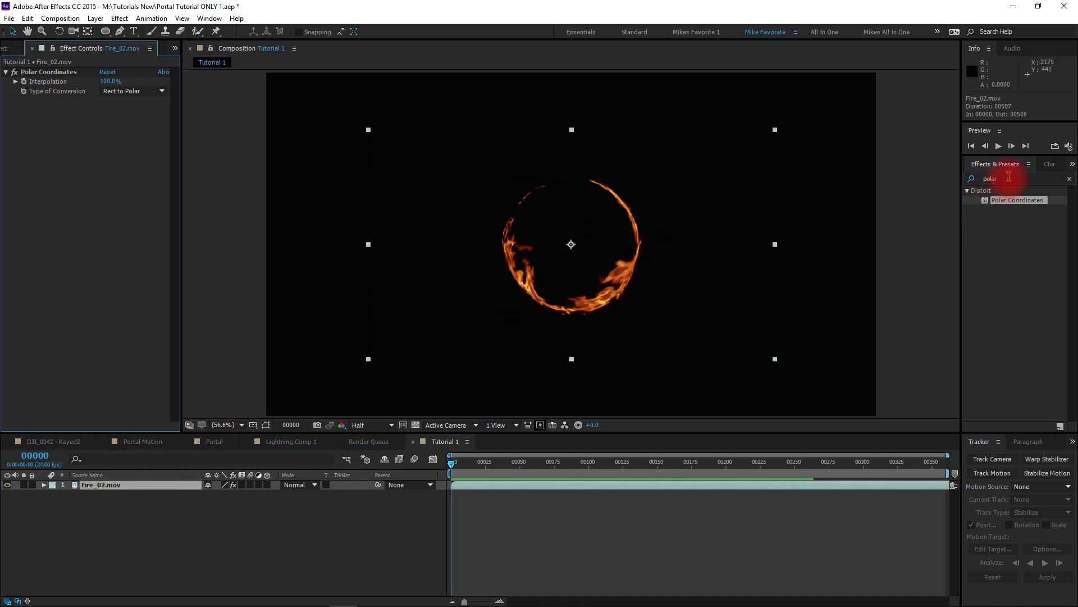
{"action": "left_click", "coordinate": [975, 179]}
{"action": "type", "text": "tint"}
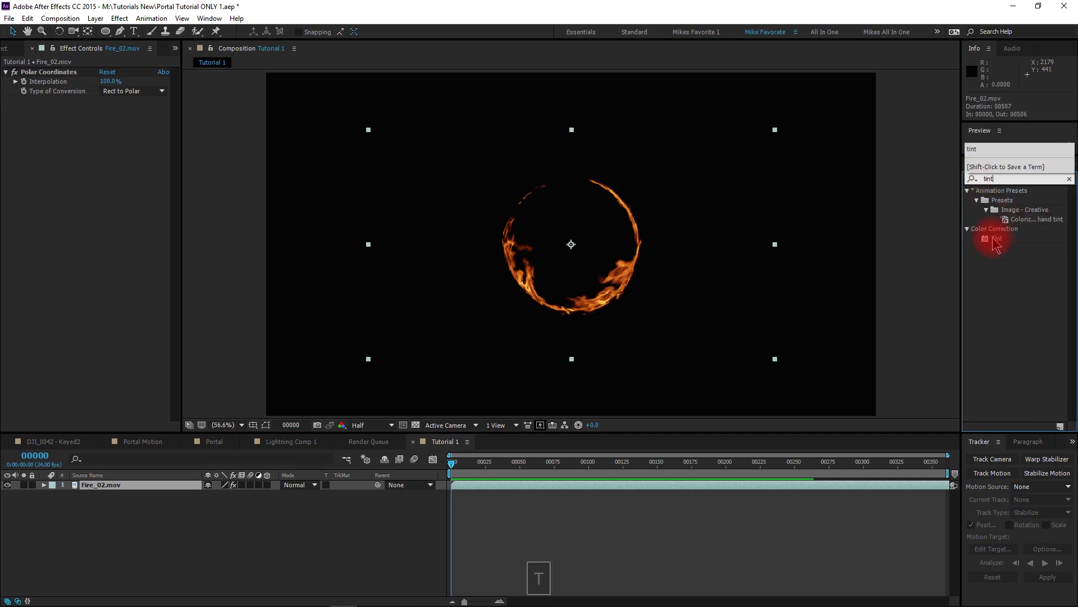
{"action": "left_click_drag", "start_coordinate": [996, 238], "coordinate": [162, 181]}
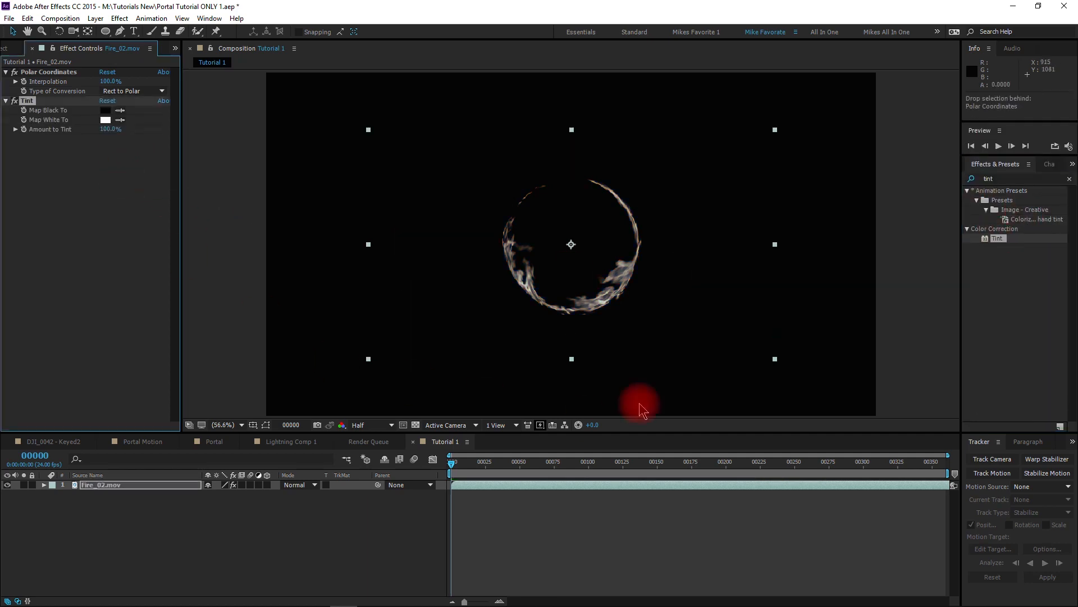
{"action": "left_click", "coordinate": [86, 234]}
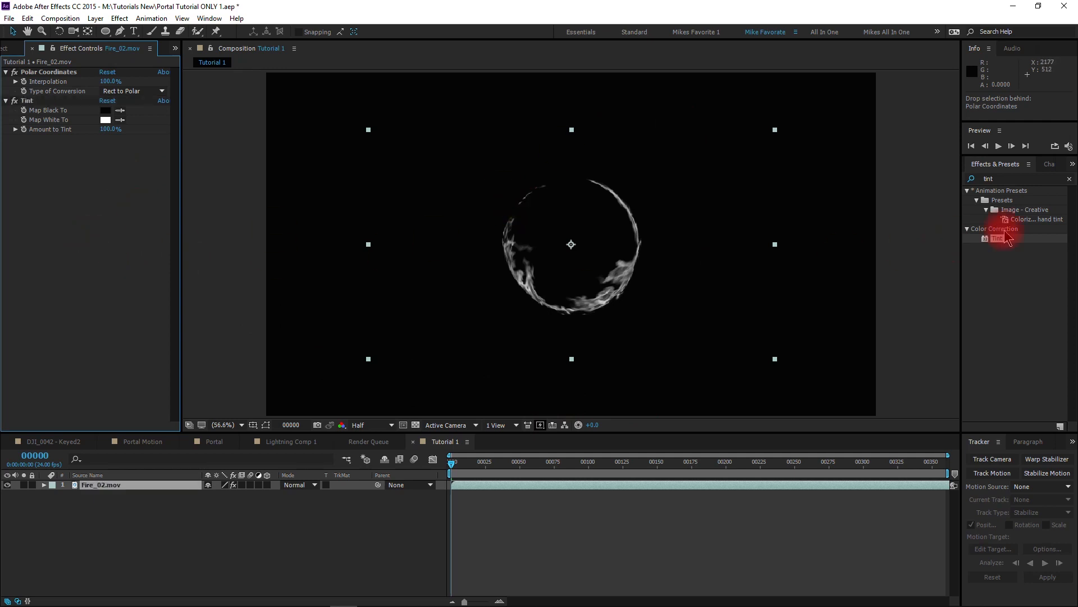
- Find the VC Color Vibrance effect and add it to the fire layer after Tint
{"action": "left_click", "coordinate": [1004, 181]}
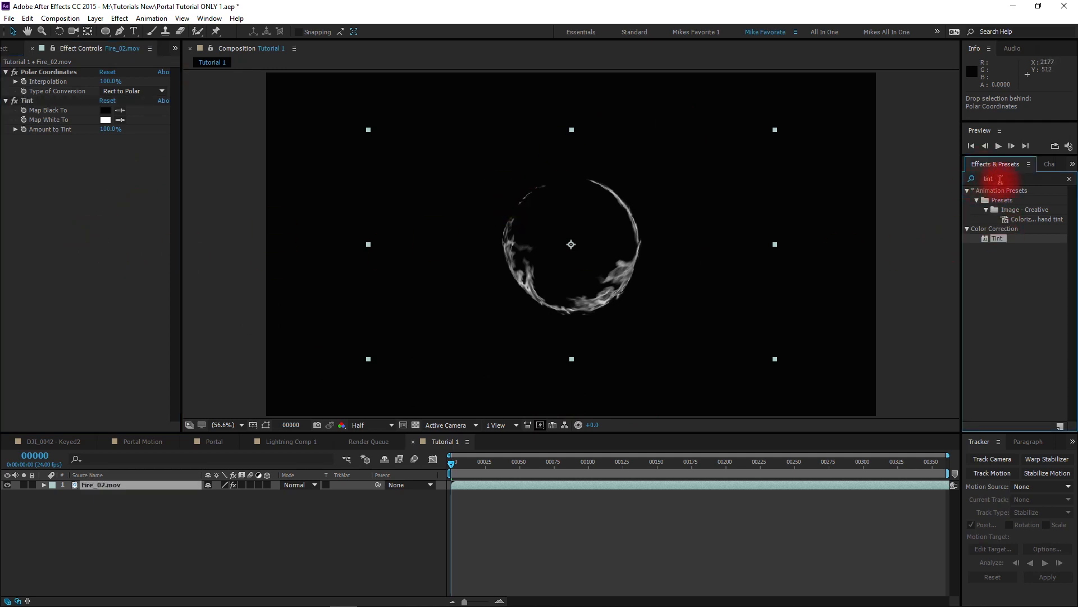
{"action": "left_click_drag", "start_coordinate": [1001, 179], "coordinate": [972, 178]}
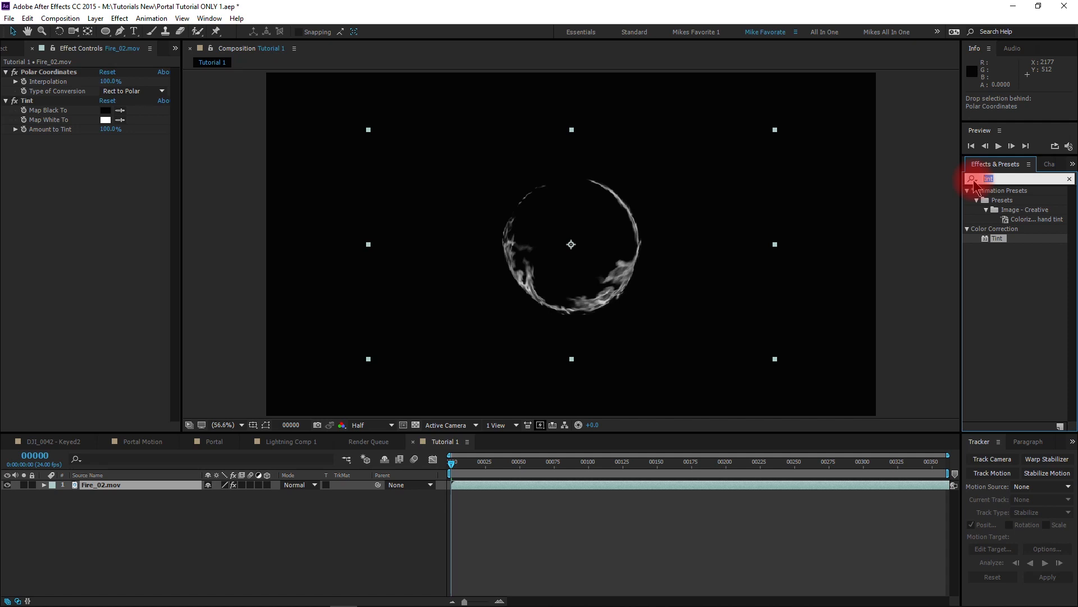
{"action": "left_click", "coordinate": [974, 180]}
{"action": "type", "text": "vib"}
{"action": "left_click_drag", "start_coordinate": [991, 228], "coordinate": [100, 222]}
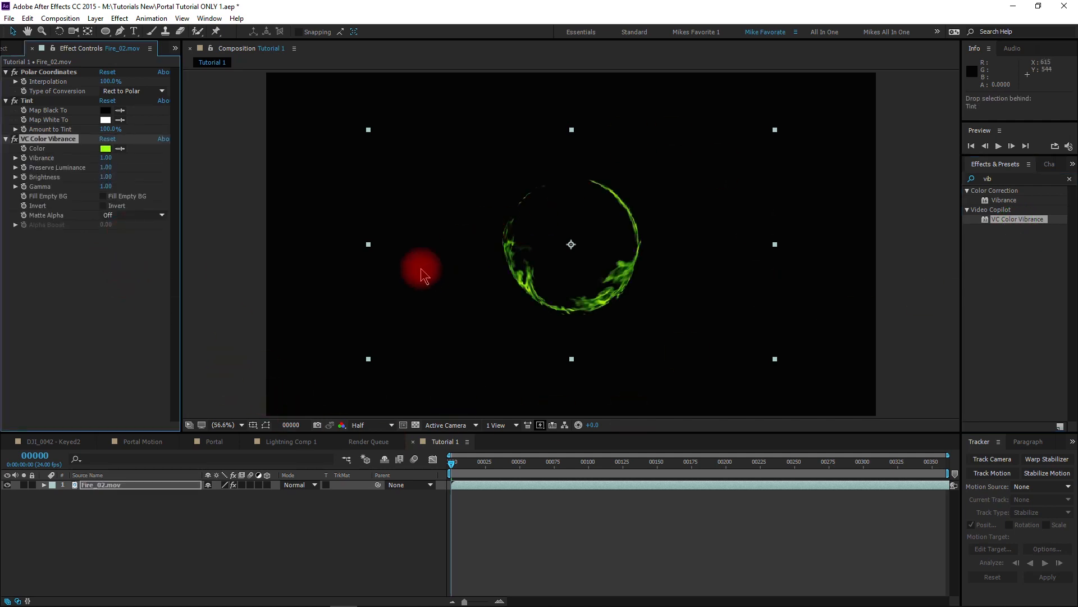
{"action": "left_click", "coordinate": [40, 245]}
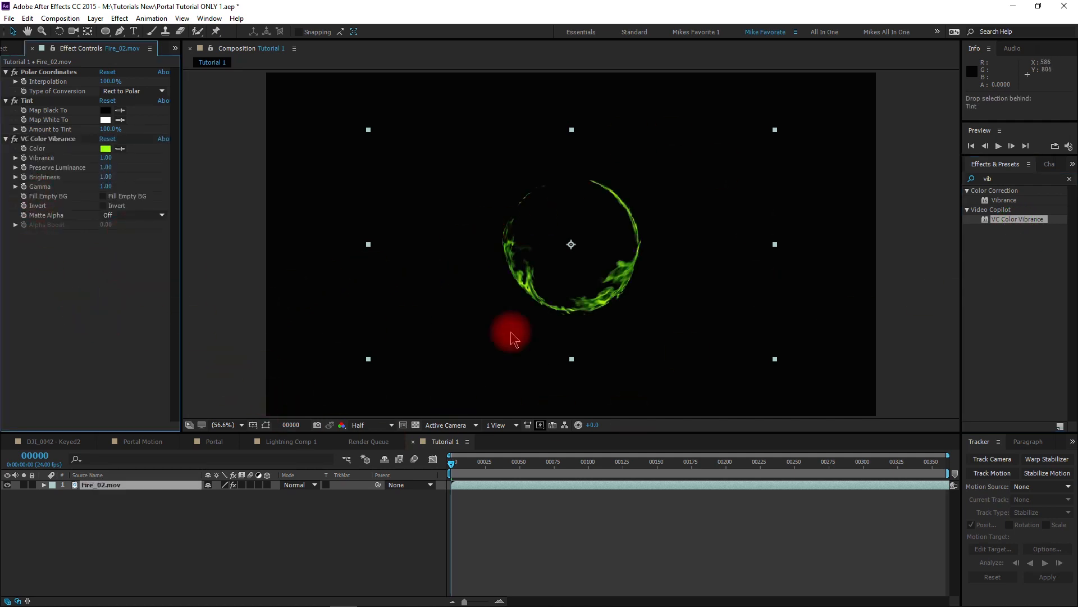
- Change the VC Color Vibrance color to blue, hex 0000FF
{"action": "left_click", "coordinate": [105, 148]}
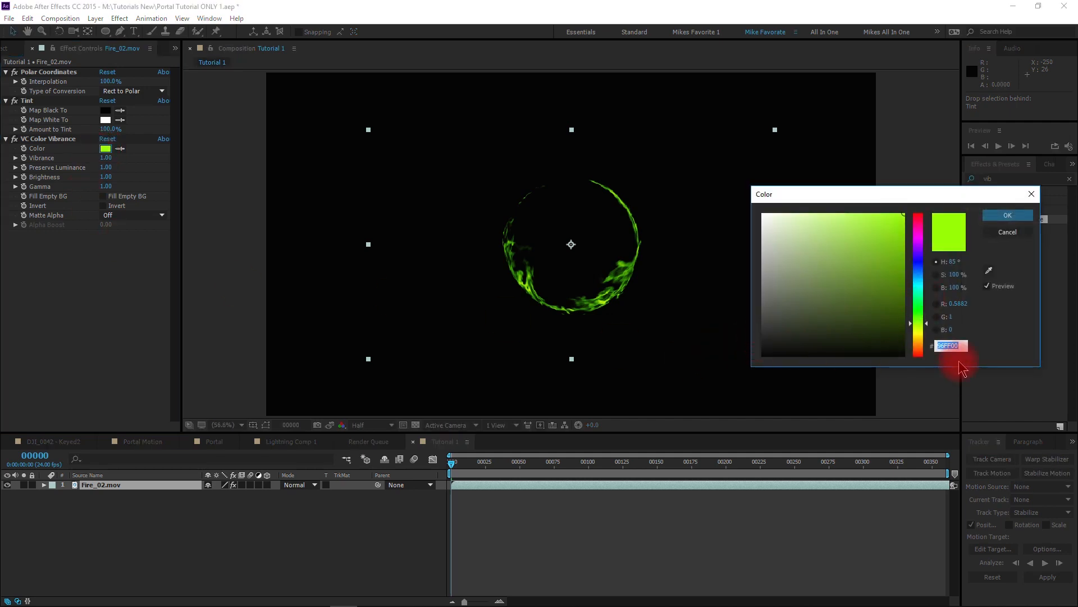
{"action": "type", "text": "000"}
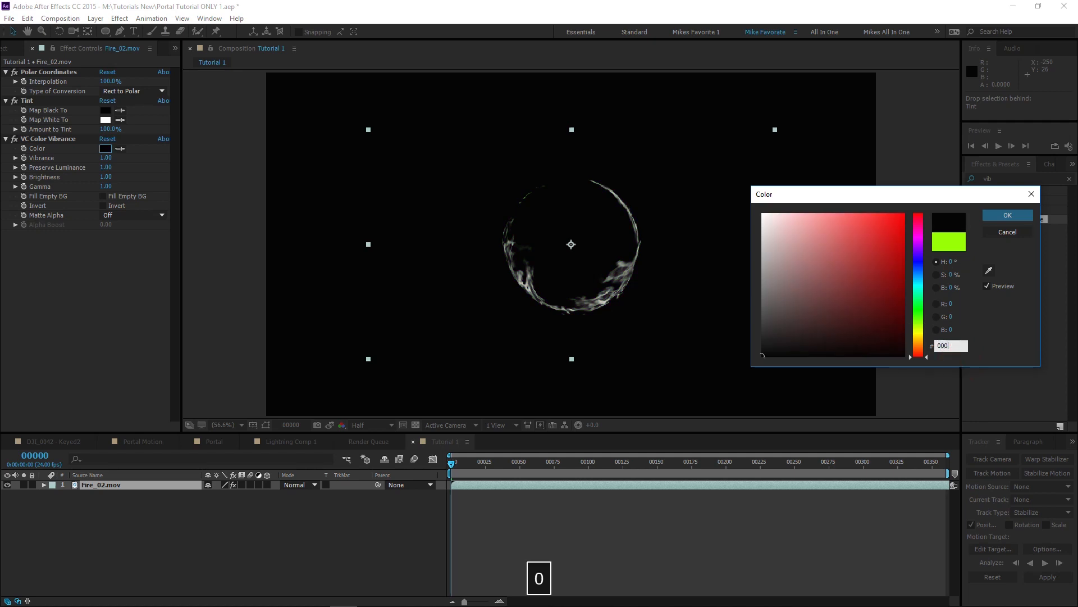
{"action": "type", "text": "0FF"}
{"action": "left_click", "coordinate": [1008, 215]}
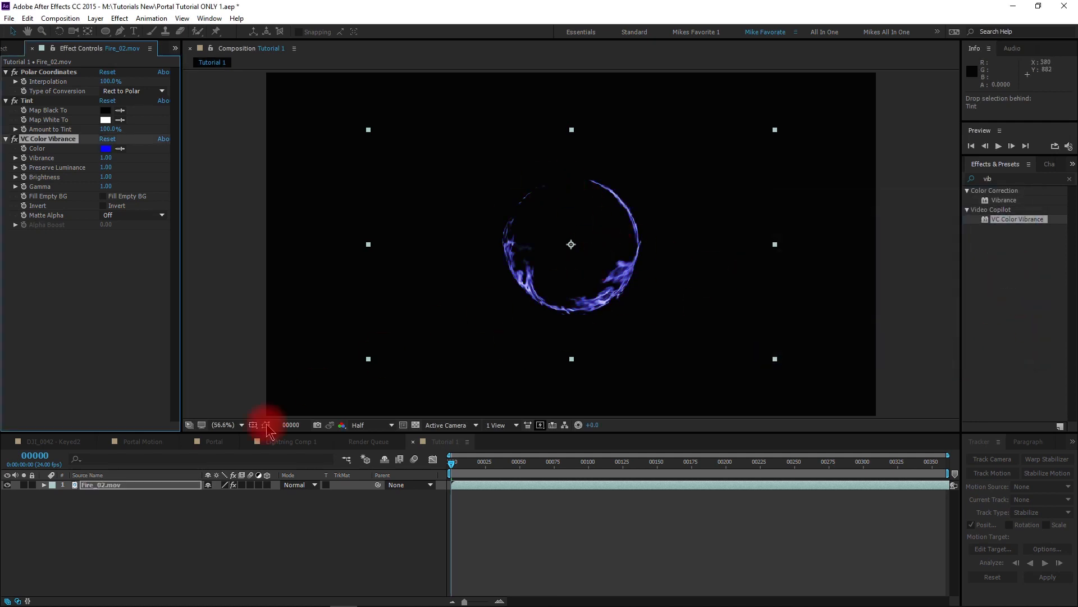
- Duplicate the Fire_02.mov layer and rotate the copy to 130° to fill the gap in the ring
{"action": "left_click", "coordinate": [105, 491]}
{"action": "left_click", "coordinate": [104, 489]}
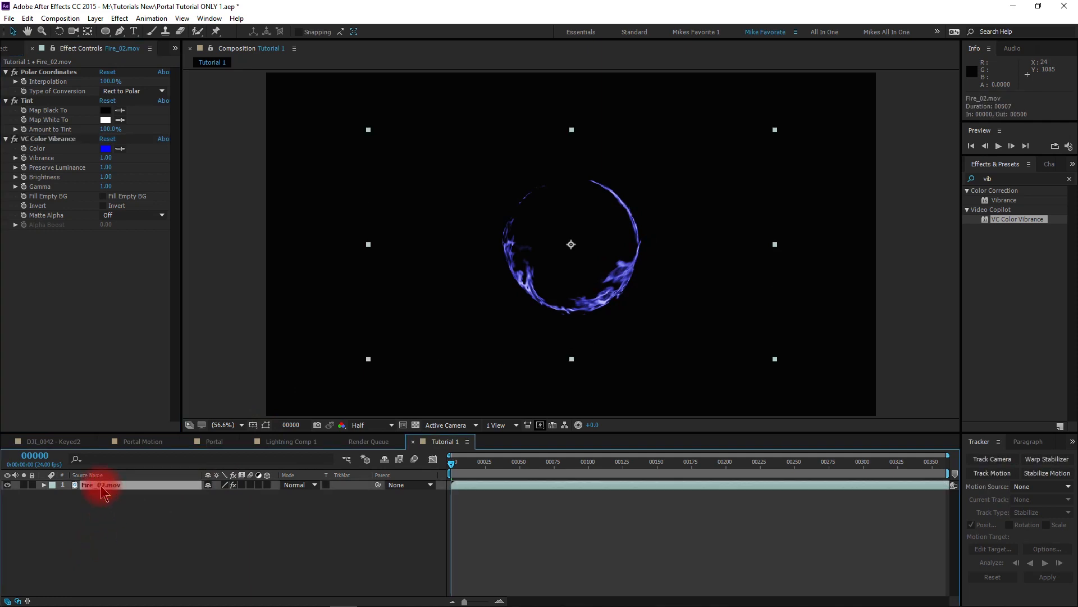
{"action": "key", "text": "ctrl+d"}
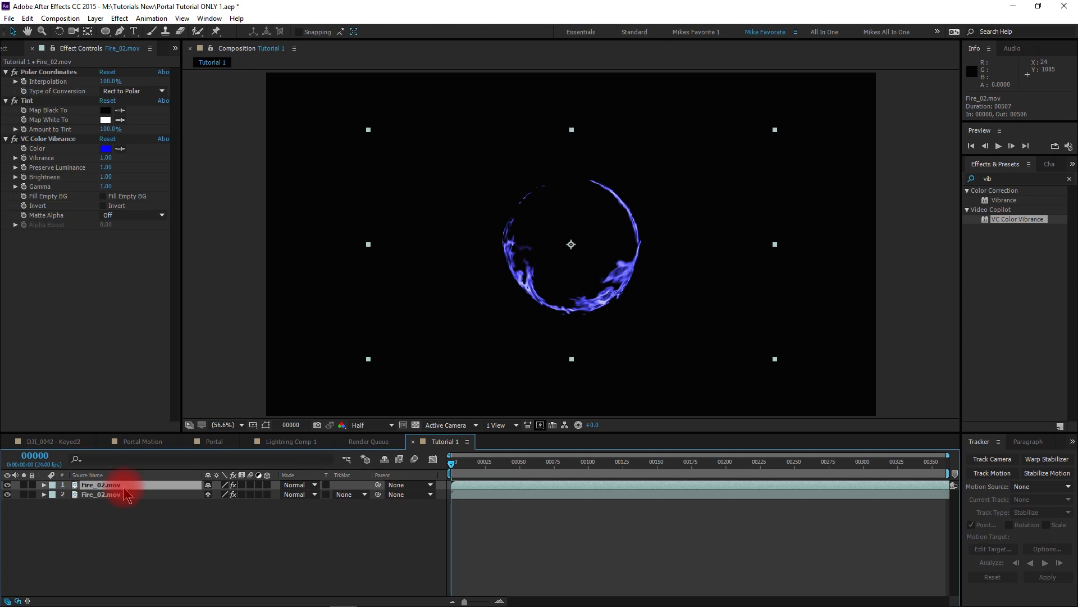
{"action": "key", "text": "r"}
{"action": "left_click_drag", "start_coordinate": [222, 498], "coordinate": [299, 505]}
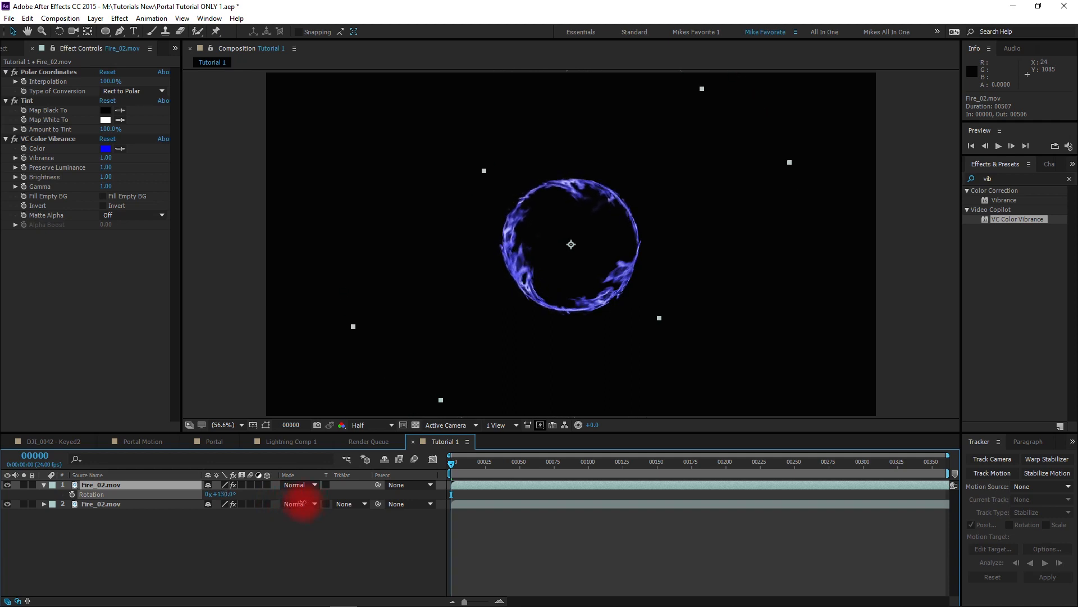
{"action": "left_click", "coordinate": [209, 508]}
- Duplicate the upper Fire_02.mov layer and rotate the new copy to 212° to fill the ring's remaining gap
{"action": "left_click", "coordinate": [144, 488]}
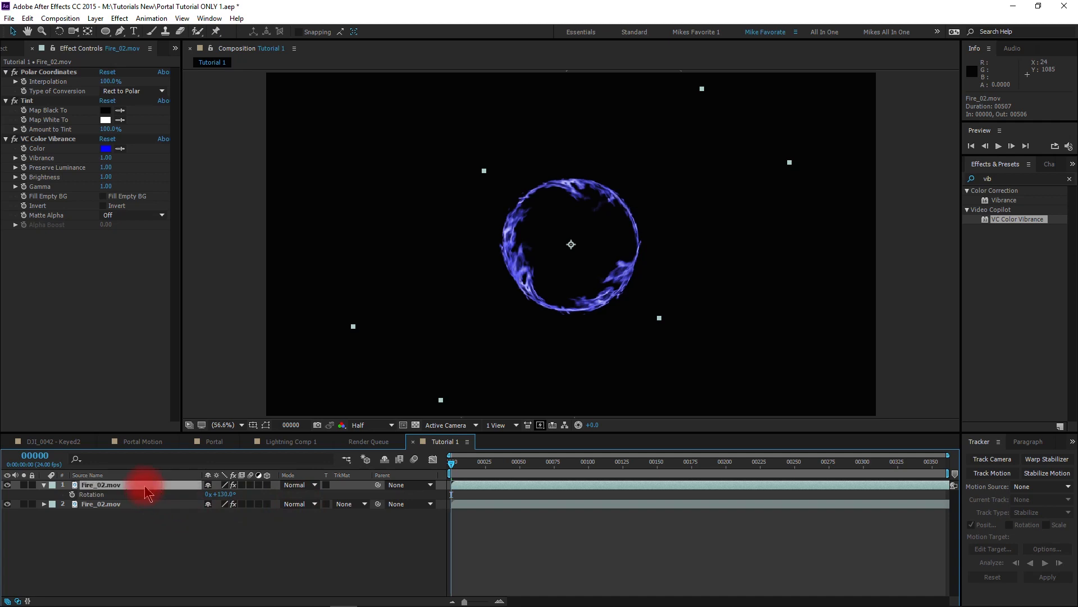
{"action": "key", "text": "ctrl+d"}
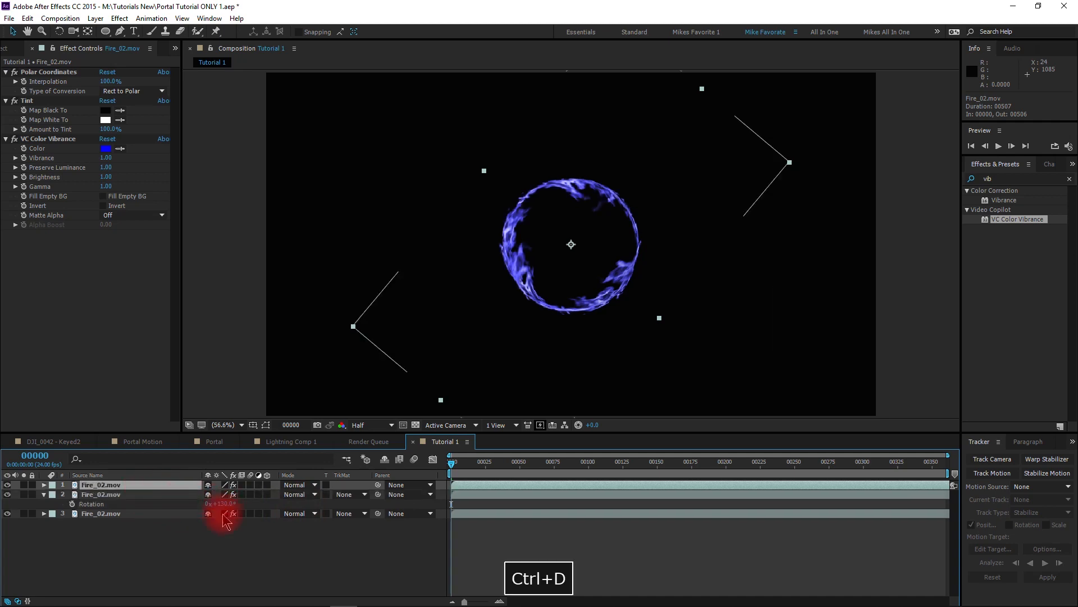
{"action": "key", "text": "r"}
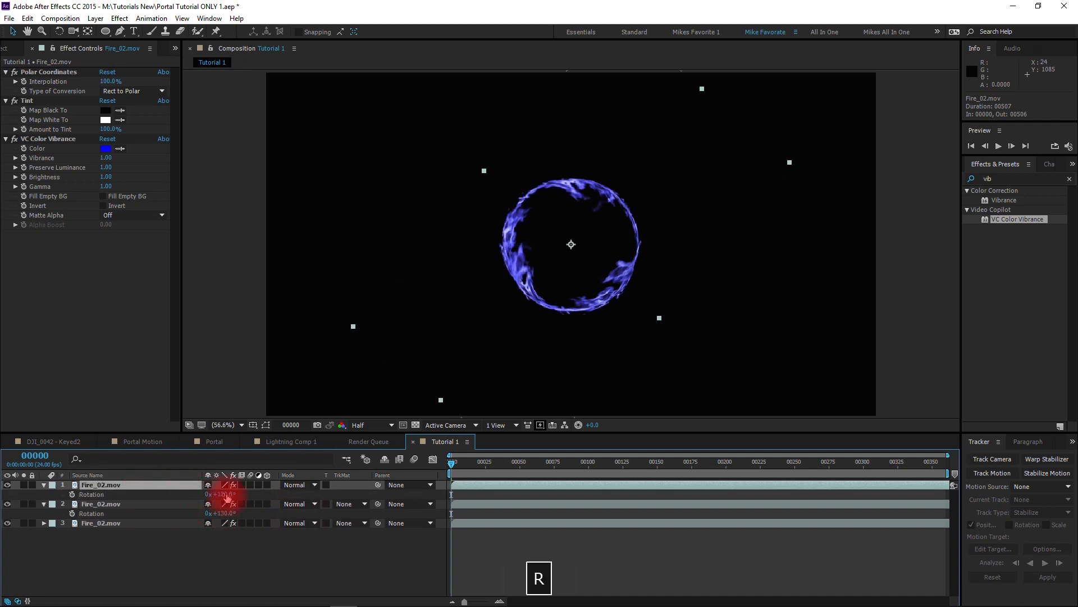
{"action": "left_click_drag", "start_coordinate": [227, 495], "coordinate": [276, 499]}
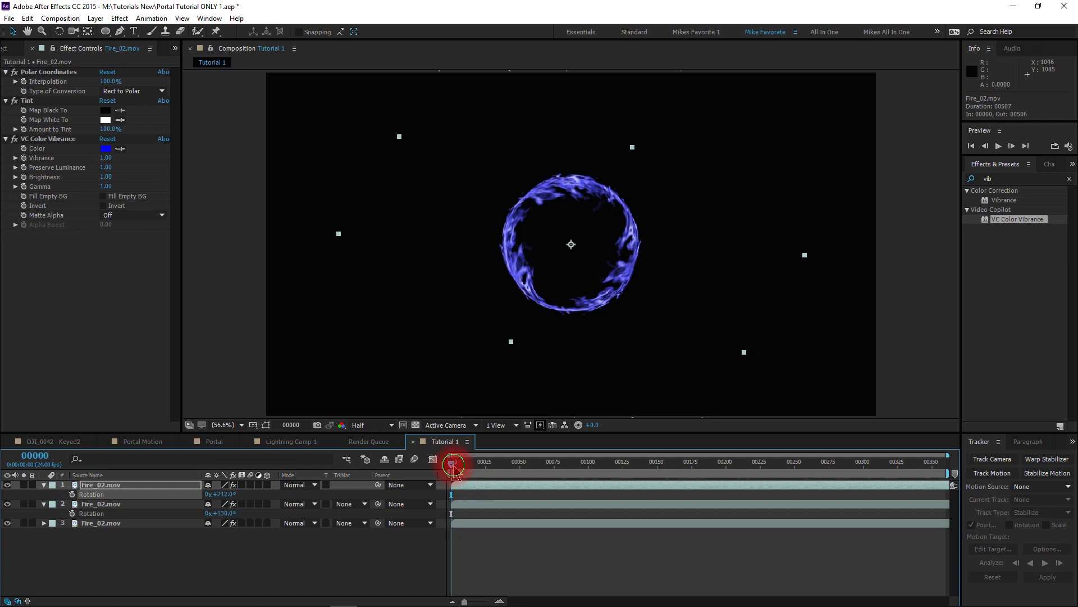
- Preview the three-layer fire ring animation and return to the first frame
{"action": "key", "text": "space"}
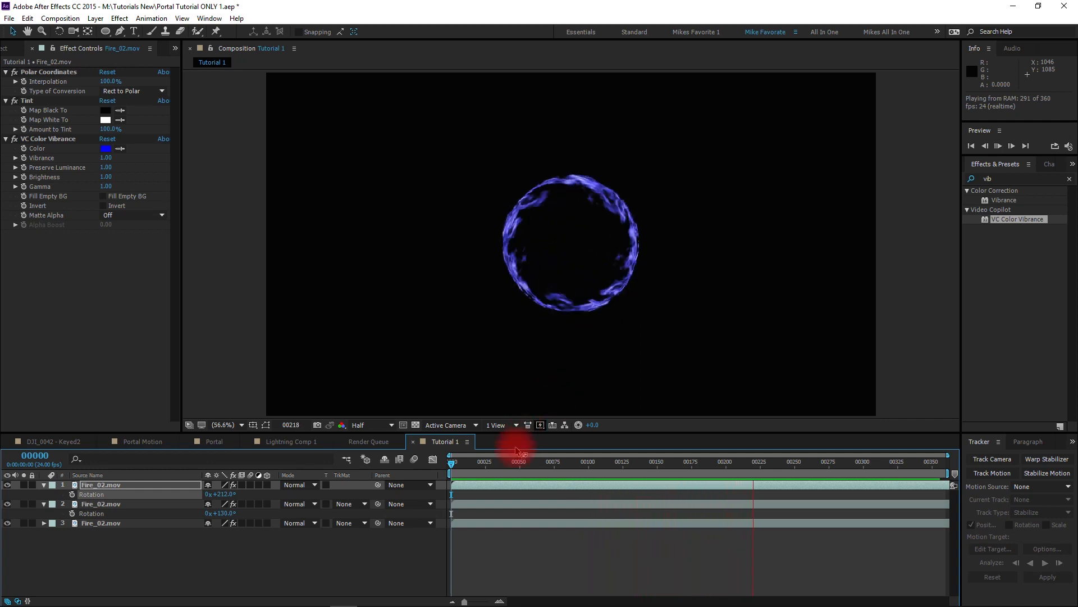
{"action": "left_click", "coordinate": [493, 465]}
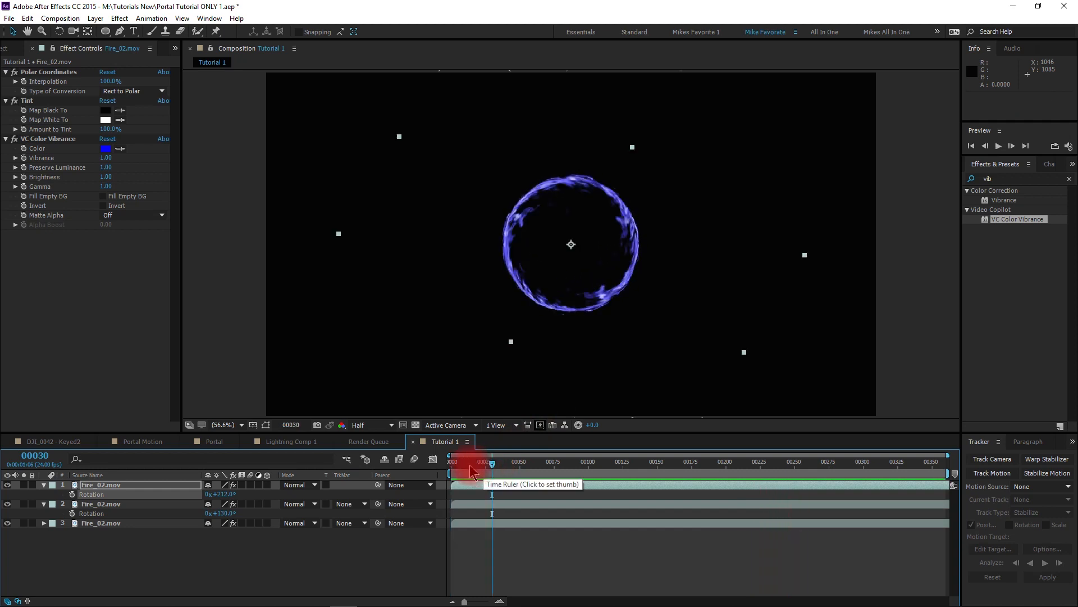
{"action": "left_click", "coordinate": [453, 466]}
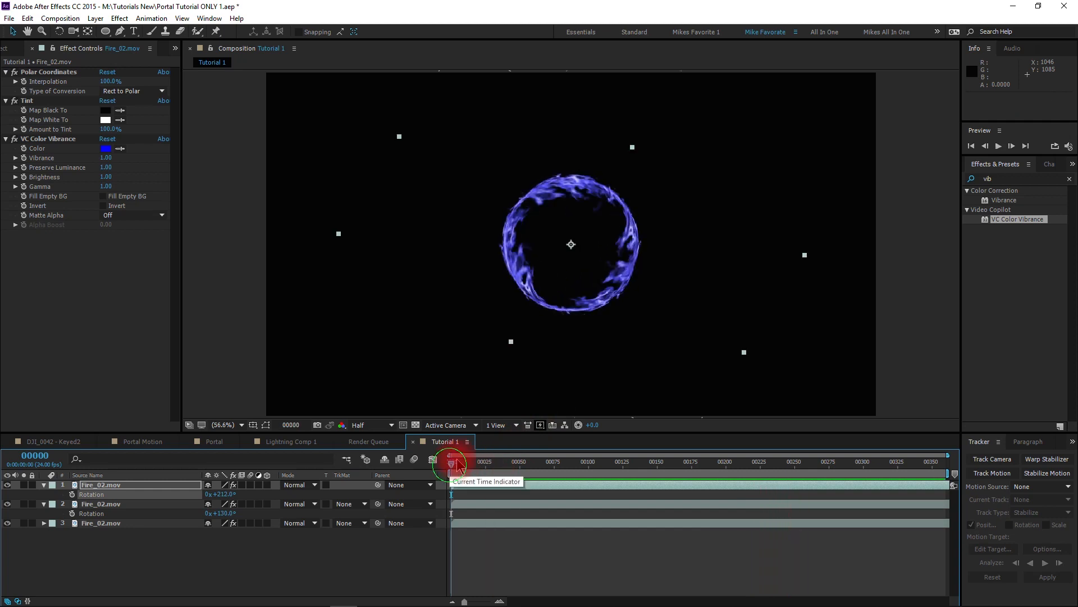
- Scale all three Fire_02.mov layers together to 212%
{"action": "left_click", "coordinate": [135, 528], "text": "shift"}
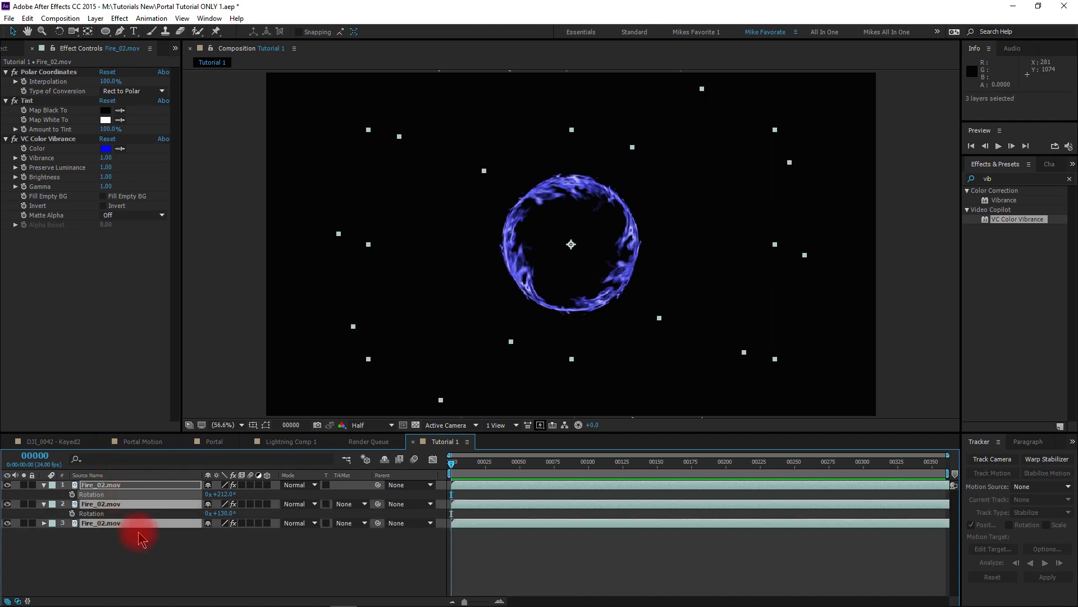
{"action": "key", "text": "s"}
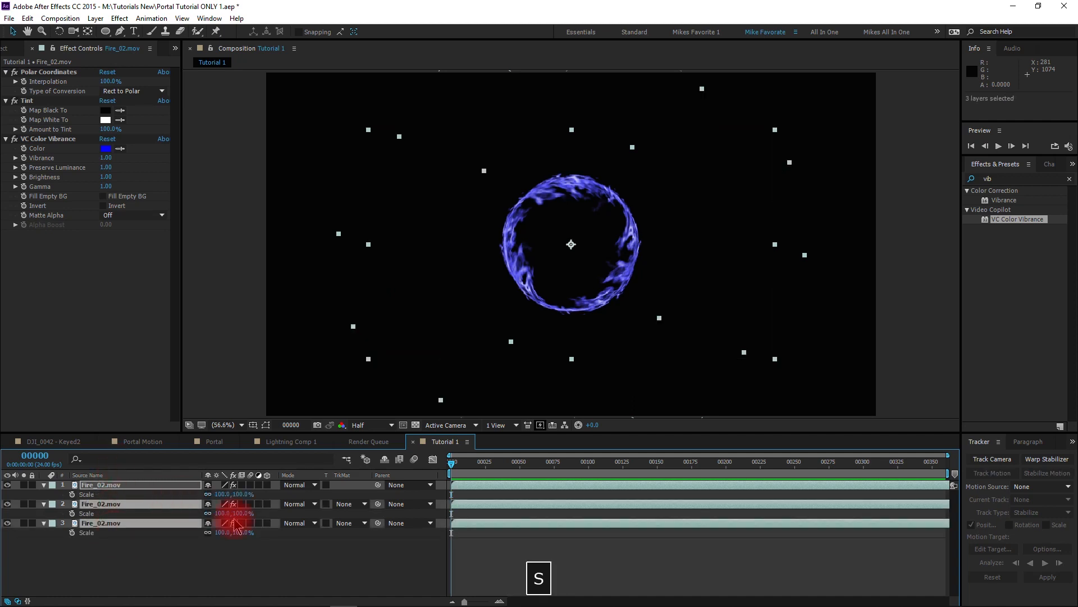
{"action": "left_click_drag", "start_coordinate": [240, 509], "coordinate": [308, 504]}
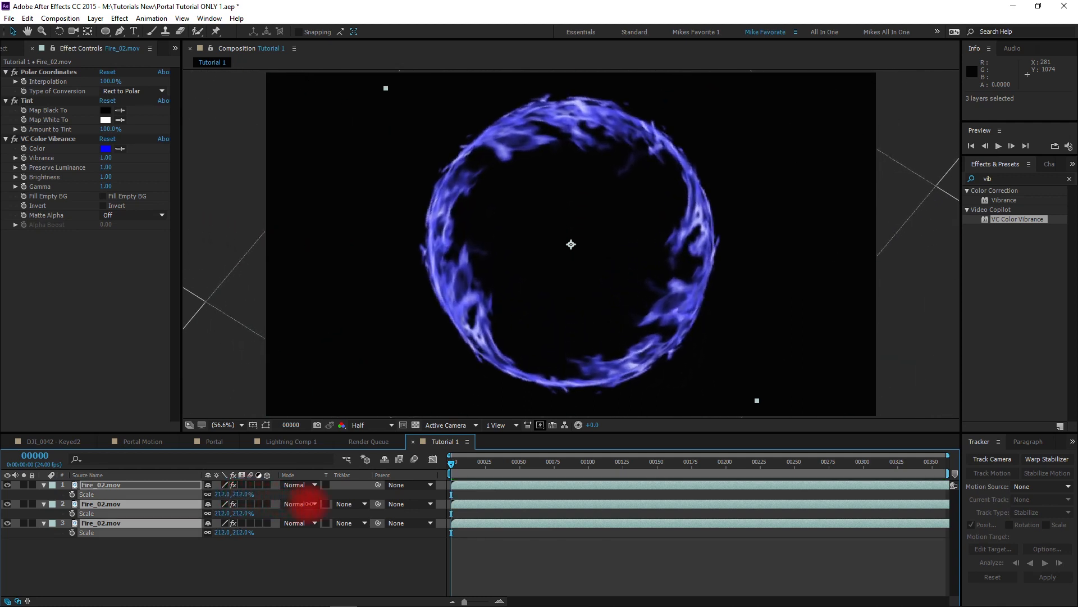
- Deselect the layers, play back the enlarged ring and return to frame 0
{"action": "left_click", "coordinate": [167, 556]}
{"action": "key", "text": "space"}
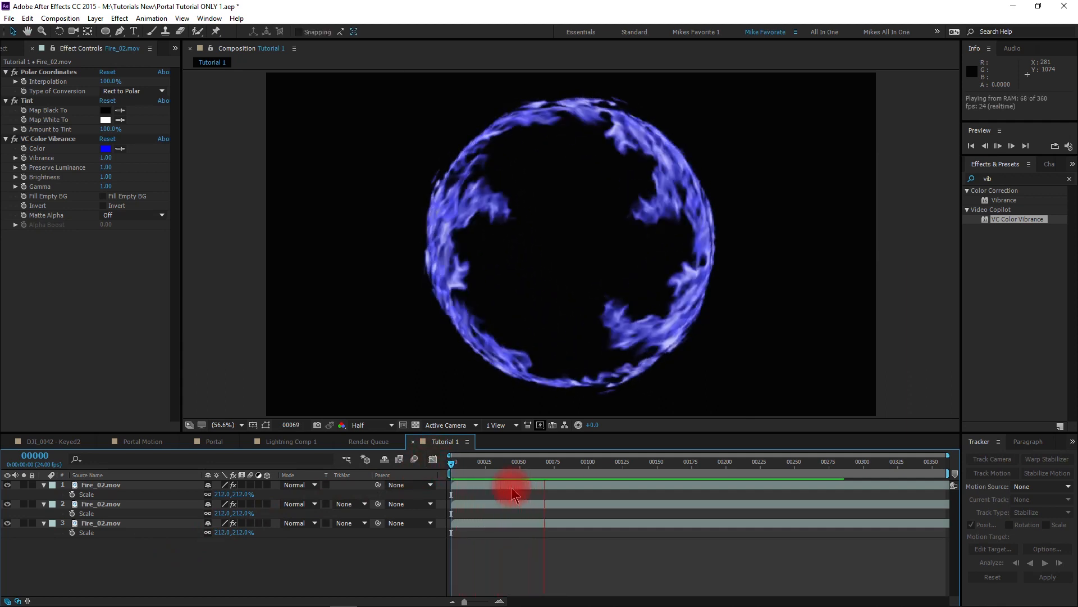
{"action": "key", "text": "space"}
{"action": "left_click_drag", "start_coordinate": [472, 466], "coordinate": [236, 553]}
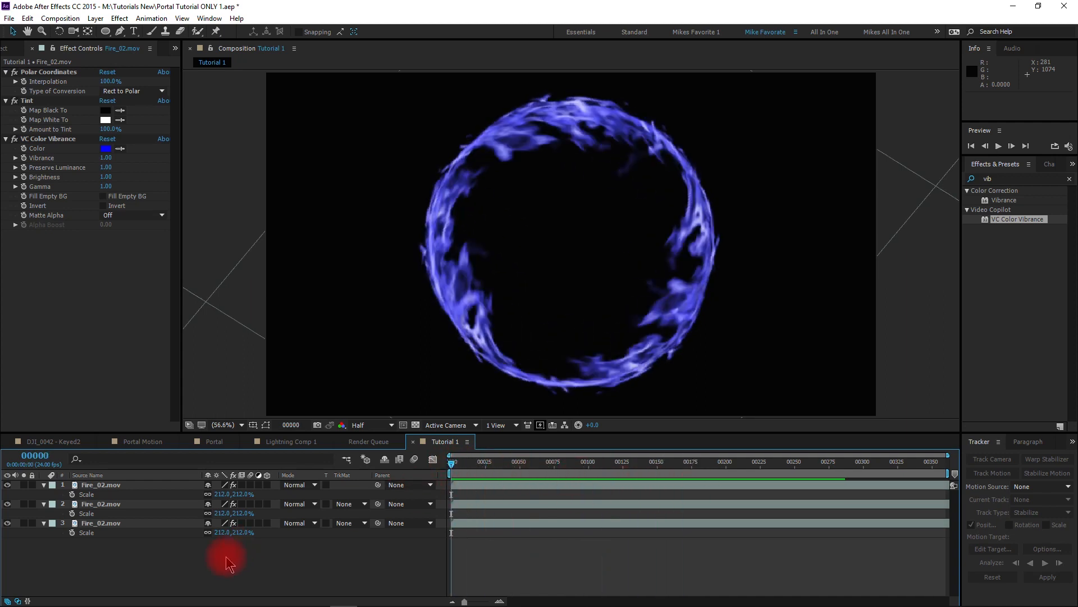
- Collapse the displayed properties of all three Fire_02.mov layers
{"action": "left_click", "coordinate": [44, 486]}
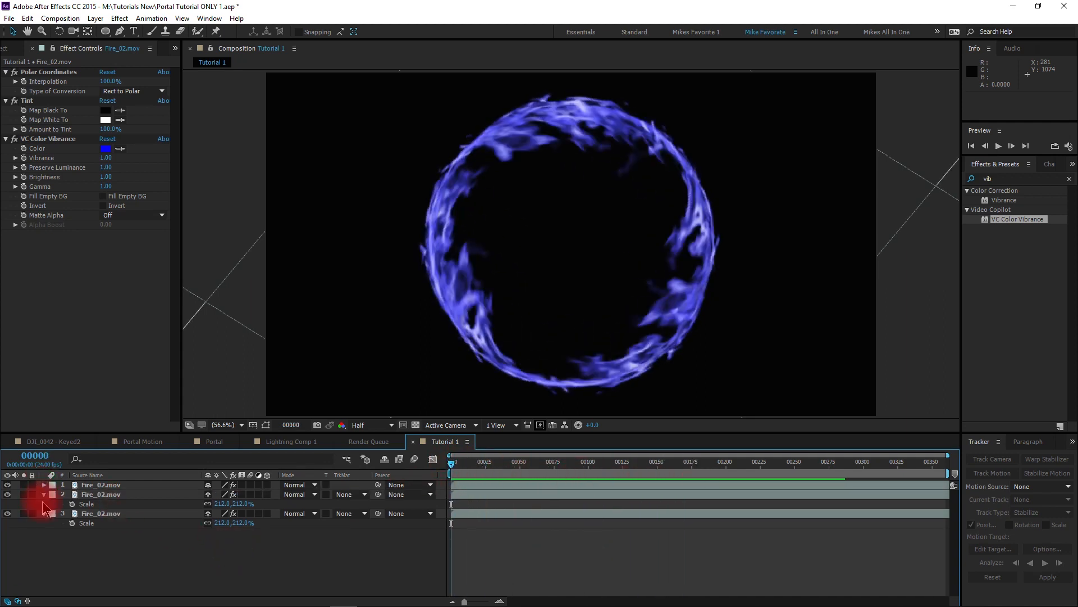
{"action": "left_click", "coordinate": [44, 494]}
{"action": "left_click", "coordinate": [44, 504]}
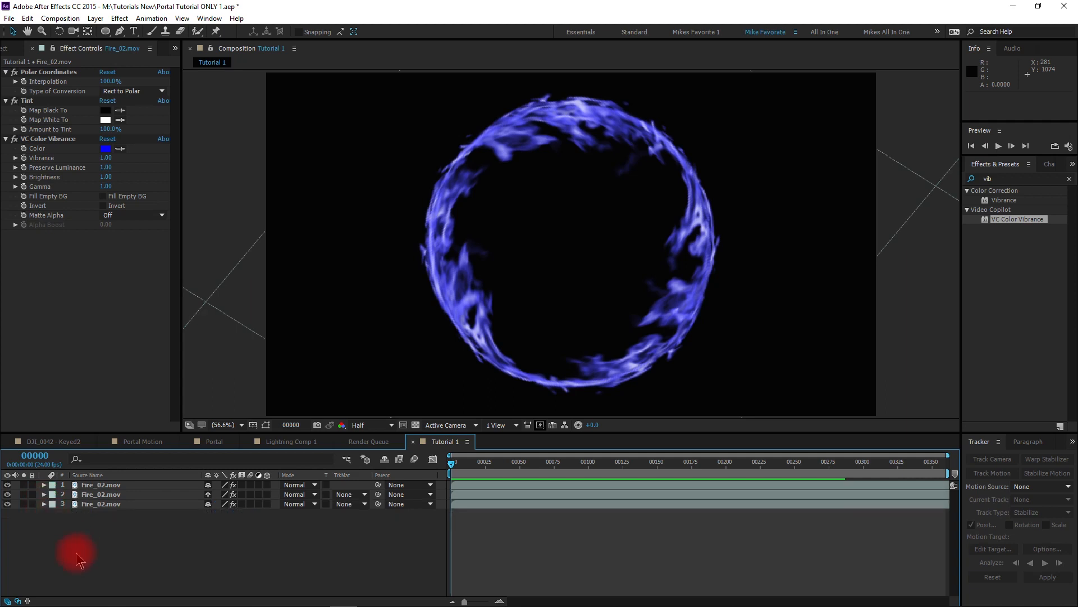
- Create a black 1920 × 1080 px solid layer named Psunami
{"action": "left_click", "coordinate": [96, 18]}
{"action": "mouse_move", "coordinate": [108, 32]}
{"action": "left_click", "coordinate": [320, 43]}
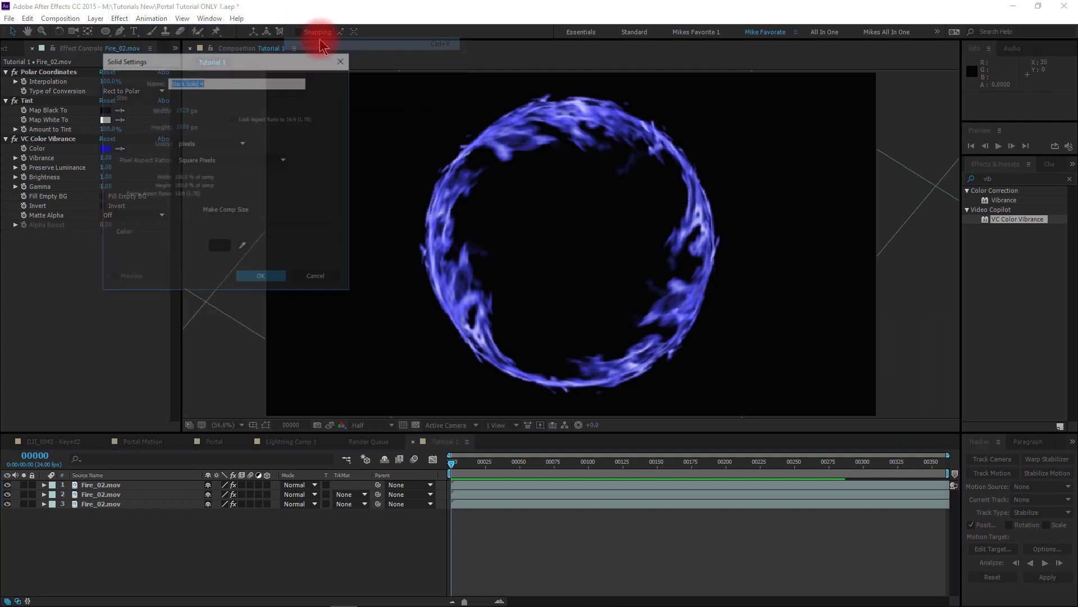
{"action": "type", "text": "Ps"}
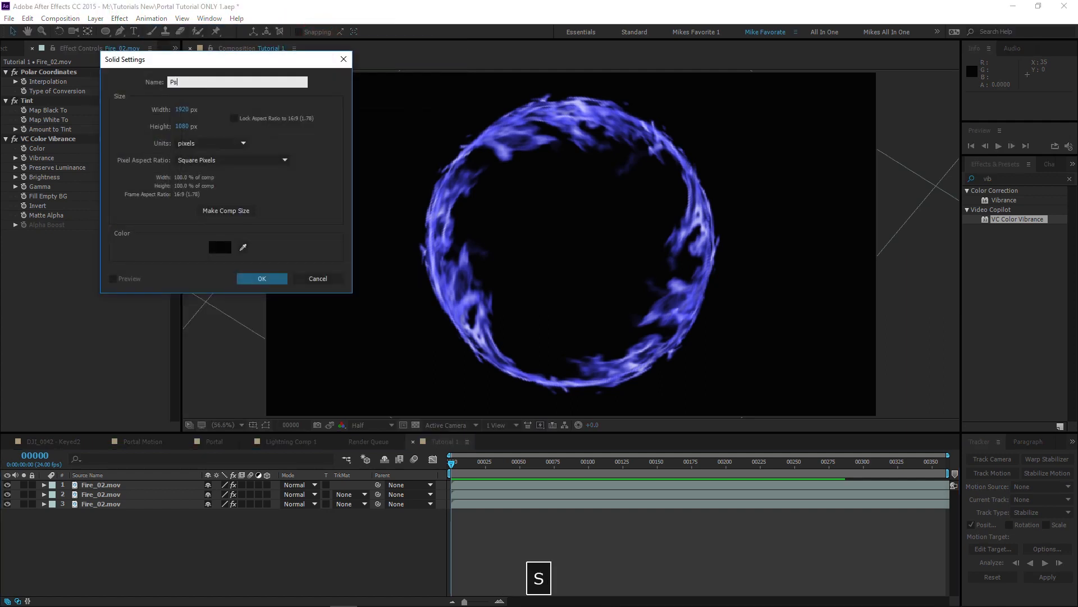
{"action": "type", "text": "unami"}
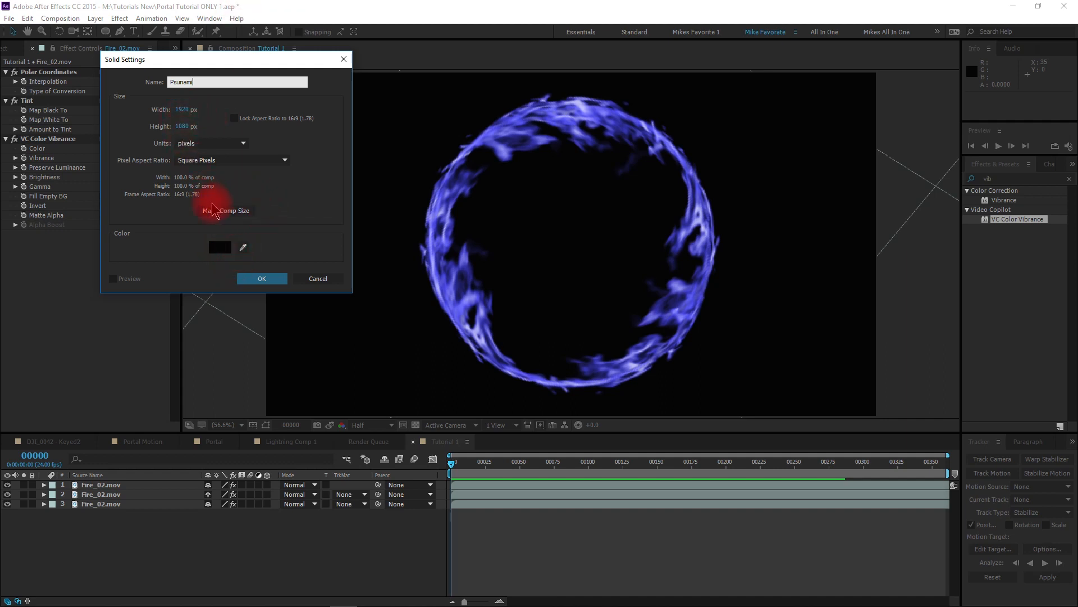
{"action": "left_click", "coordinate": [273, 282]}
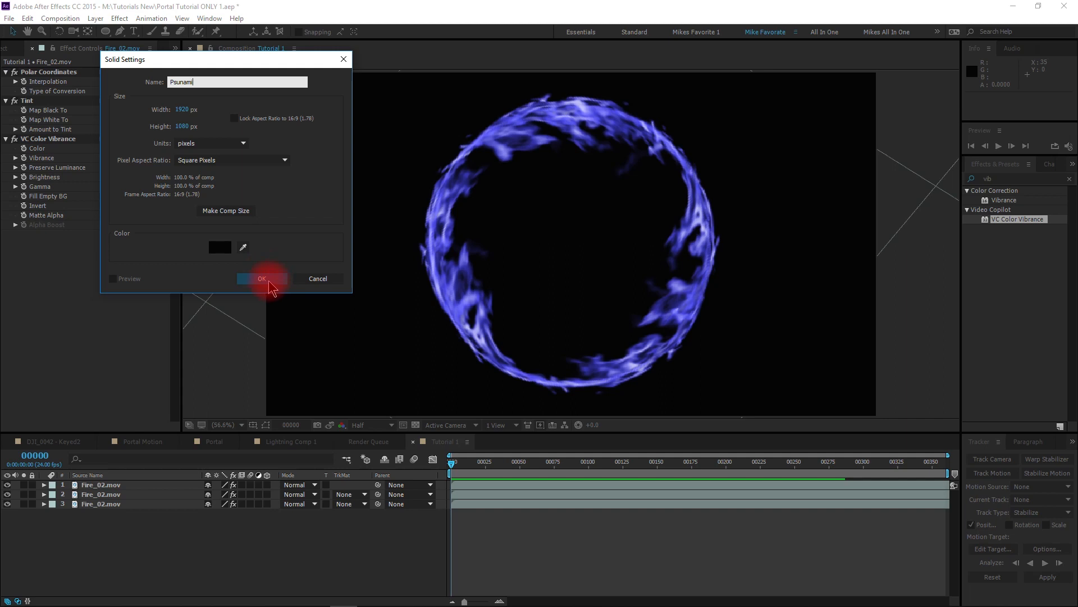
{"action": "left_click", "coordinate": [269, 281]}
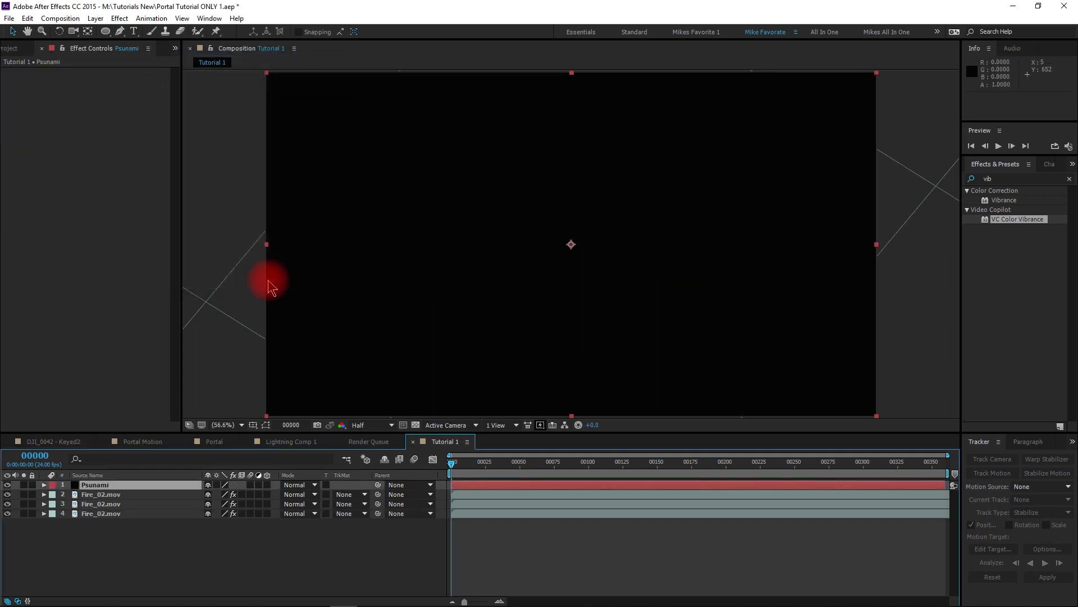
- Apply the Red Giant Psunami effect to the Psunami solid
{"action": "left_click", "coordinate": [119, 19]}
{"action": "mouse_move", "coordinate": [157, 394]}
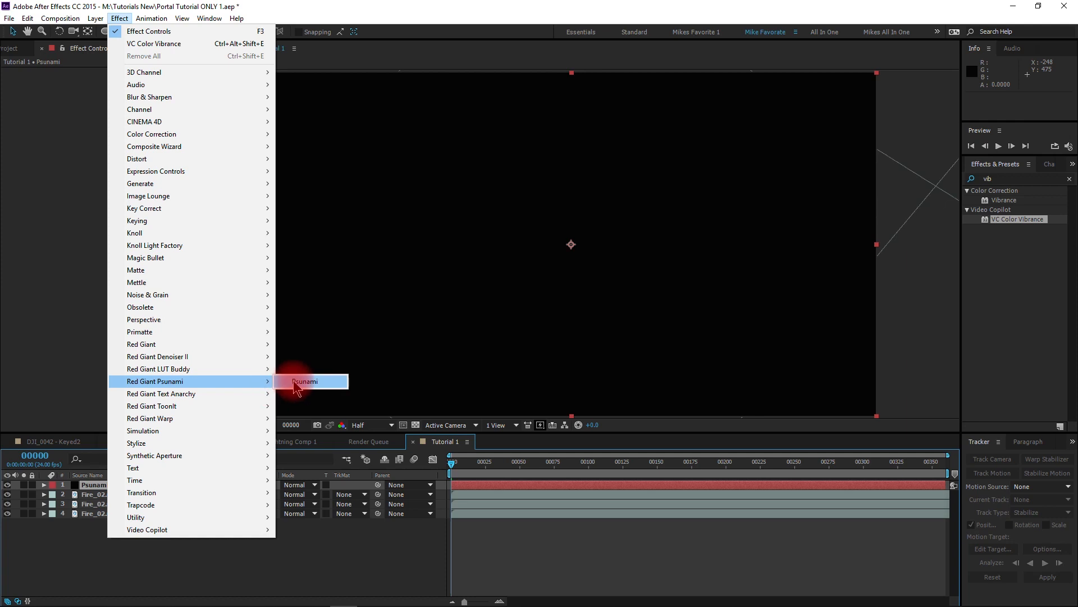
{"action": "left_click", "coordinate": [296, 383]}
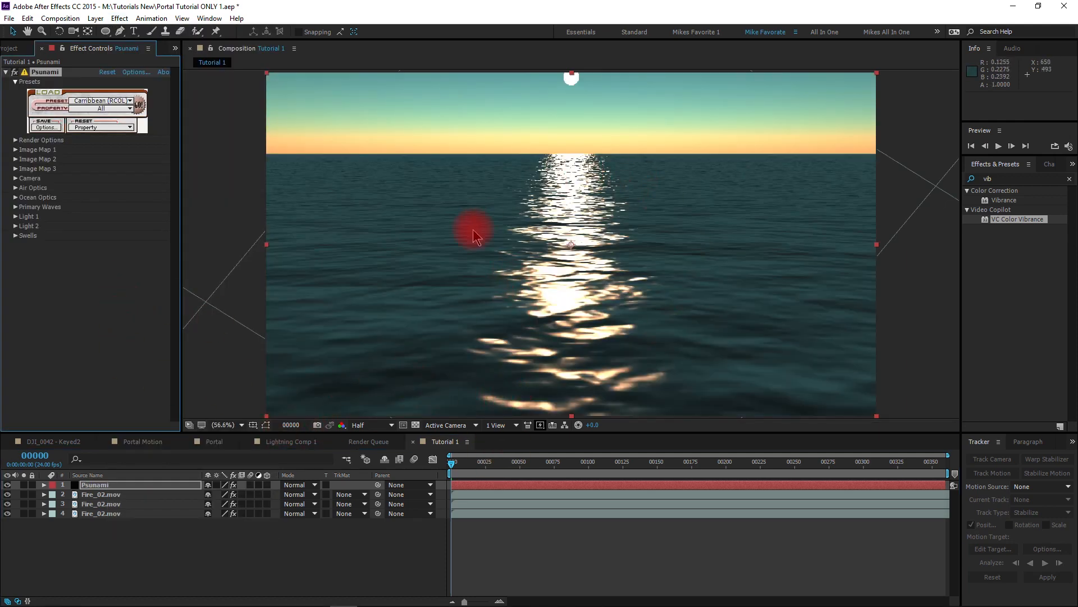
{"action": "left_click", "coordinate": [88, 335]}
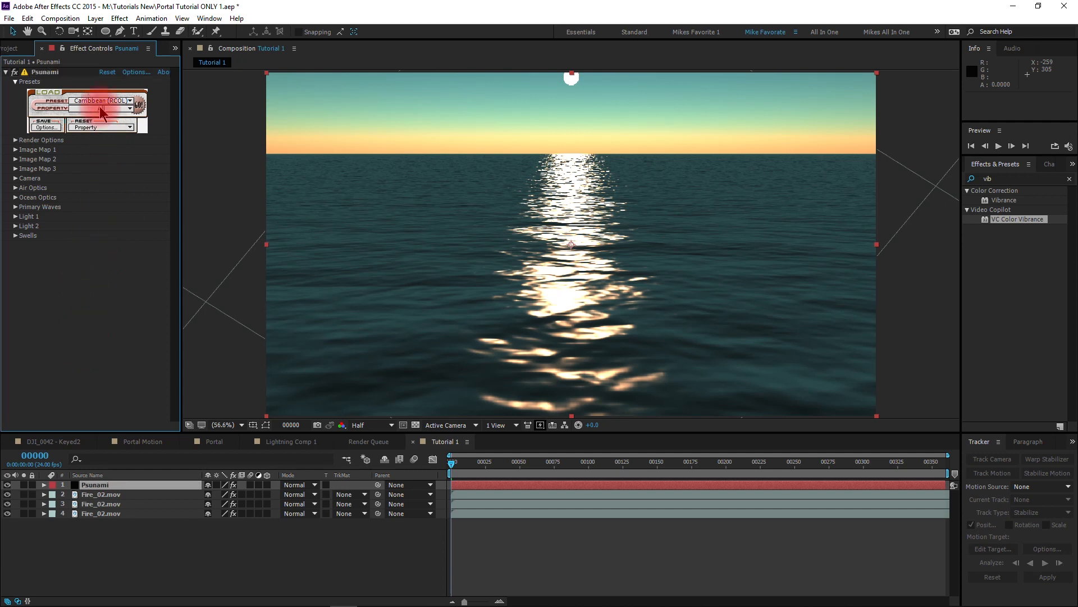
- Load the Carribbean (RCOL) preset from the Underwater category into the Psunami effect
{"action": "left_click", "coordinate": [131, 102]}
{"action": "mouse_move", "coordinate": [112, 237]}
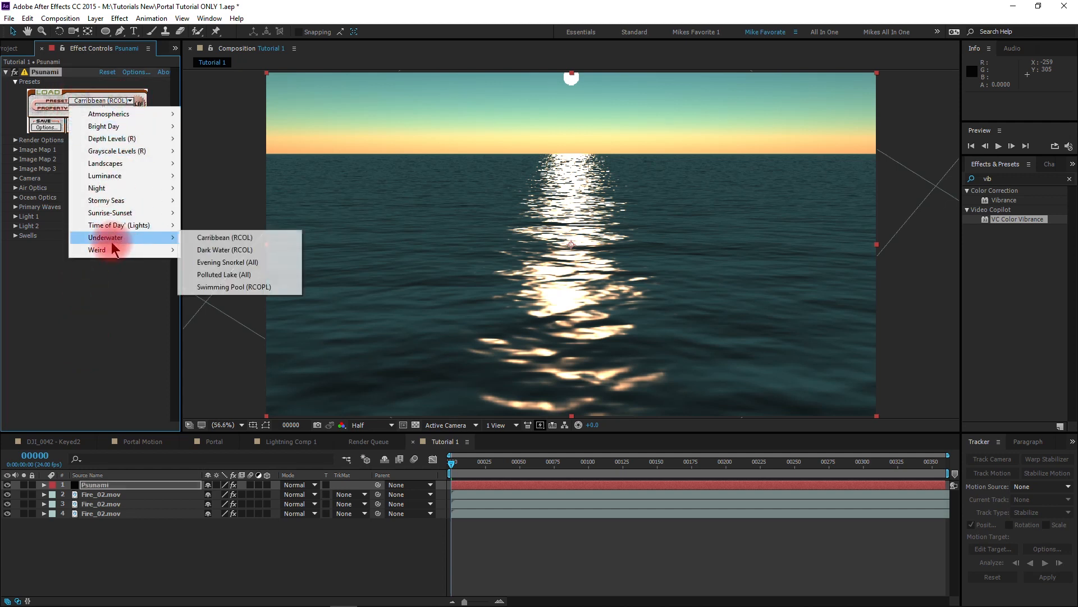
{"action": "left_click", "coordinate": [213, 240]}
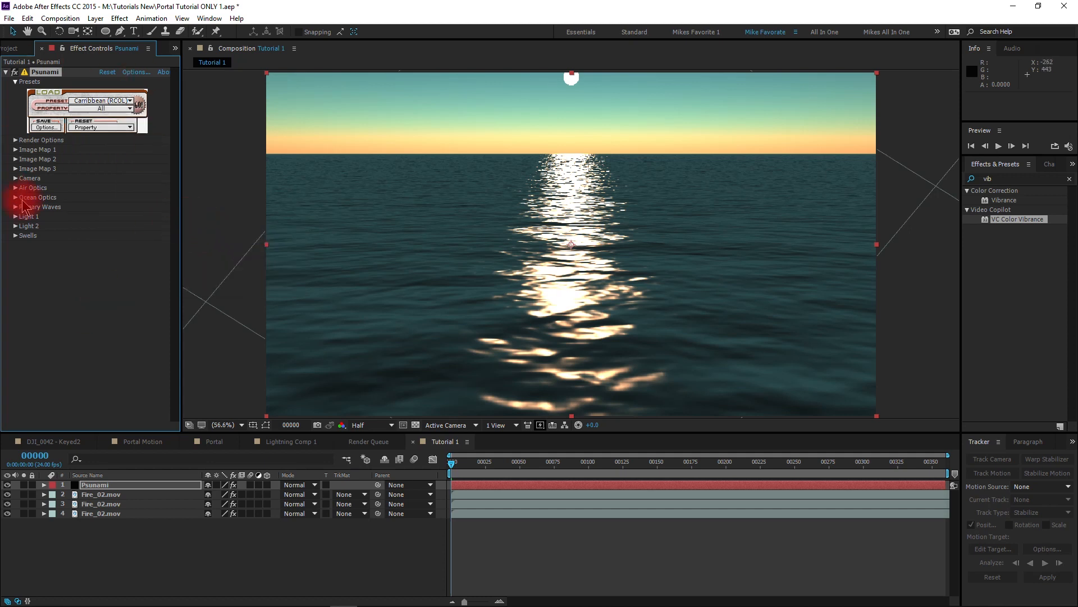
{"action": "left_click", "coordinate": [141, 110]}
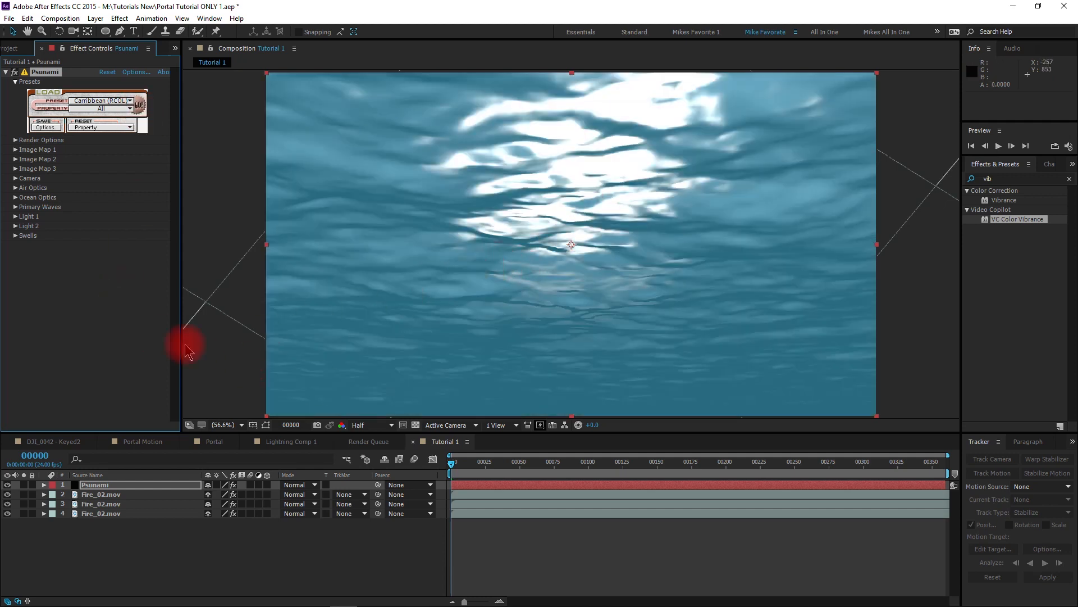
- Set Psunami's Render What option to Water Only
{"action": "left_click", "coordinate": [16, 141]}
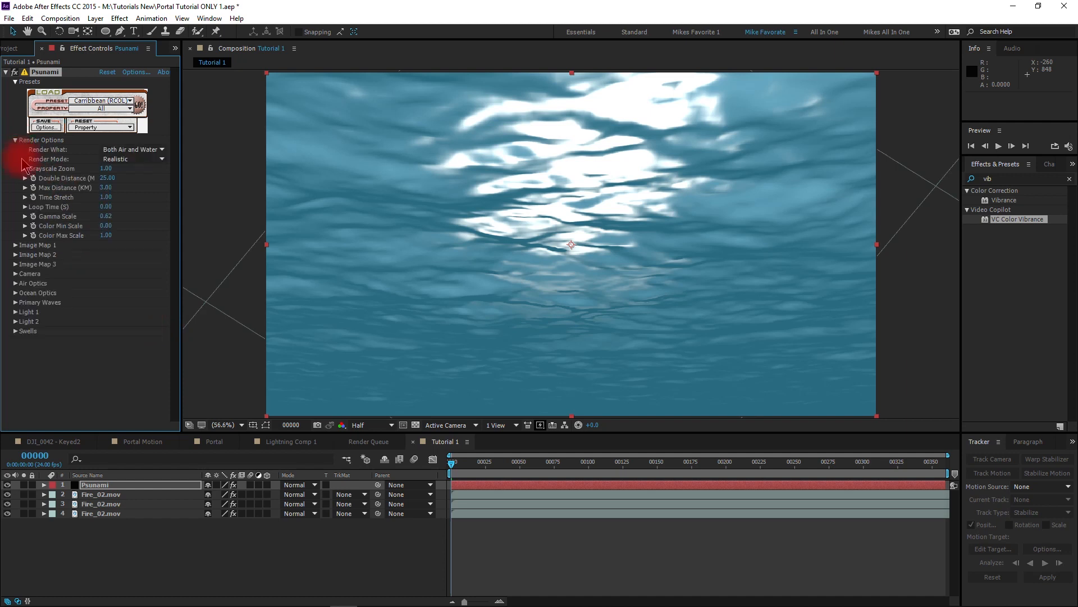
{"action": "left_click", "coordinate": [133, 150]}
{"action": "left_click", "coordinate": [115, 174]}
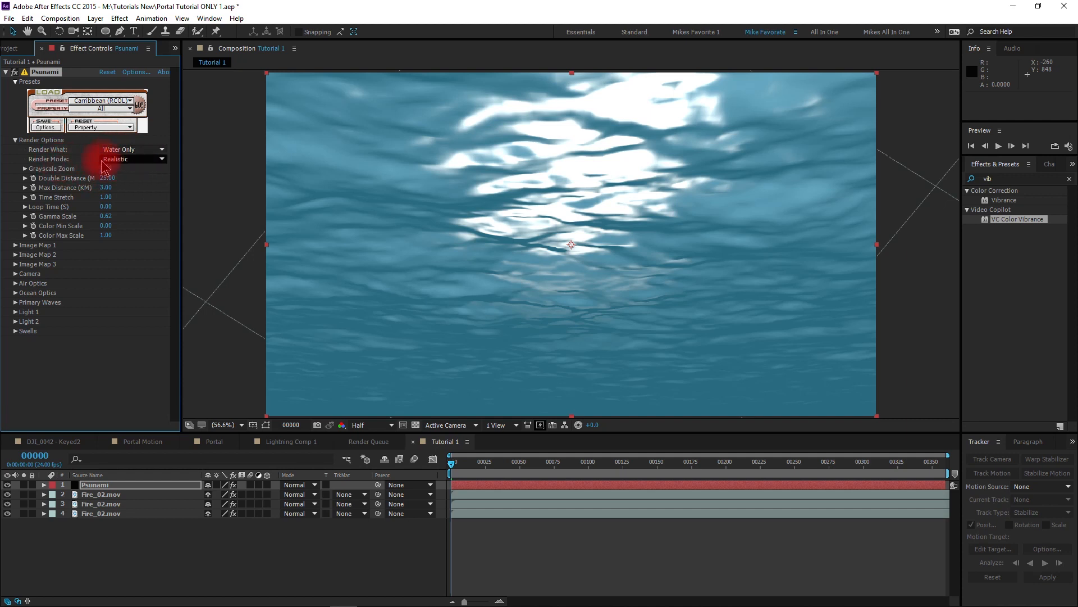
- Try Psunami's Wireframe render mode and switch back to Realistic
{"action": "left_click", "coordinate": [125, 163]}
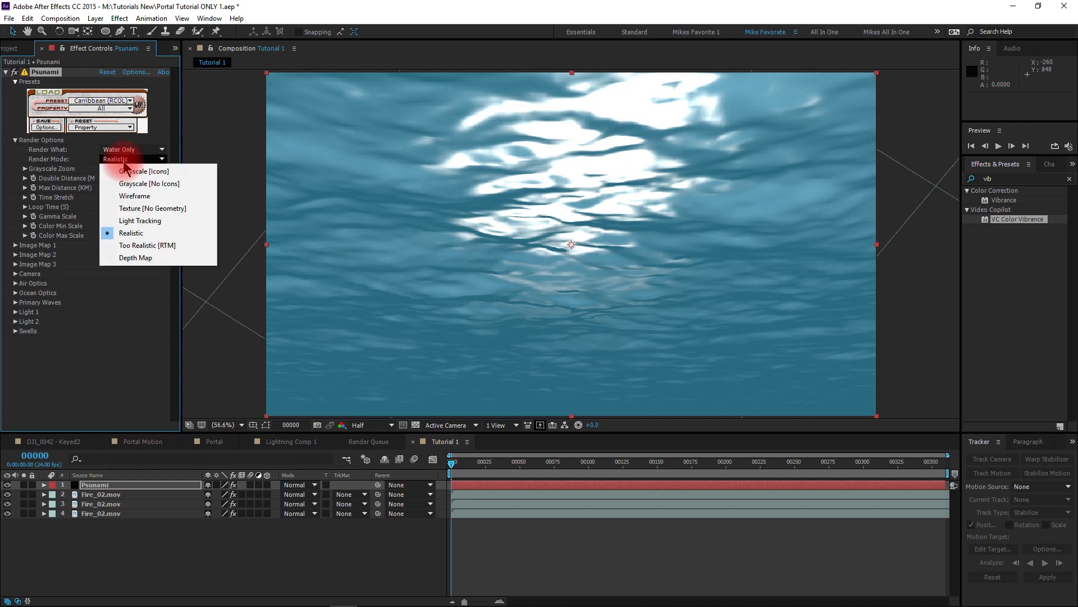
{"action": "left_click", "coordinate": [122, 195]}
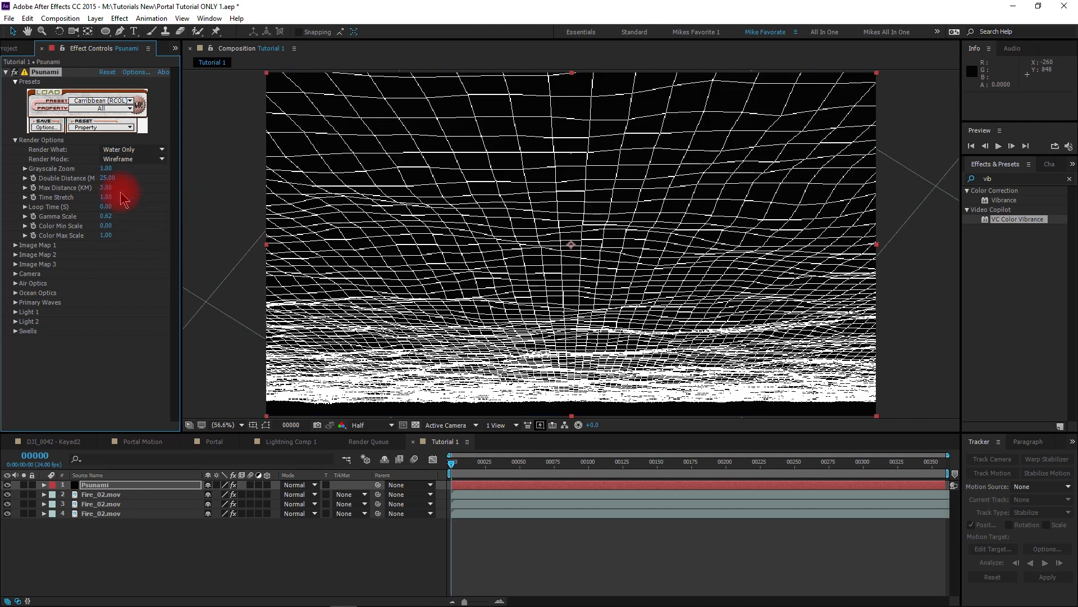
{"action": "left_click", "coordinate": [112, 162]}
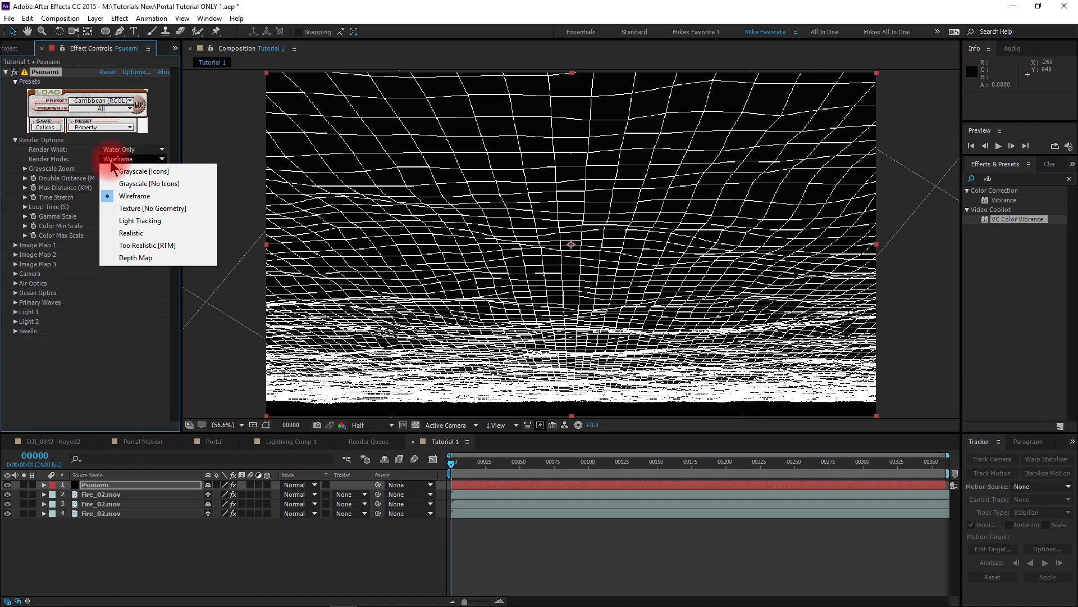
{"action": "left_click", "coordinate": [128, 232]}
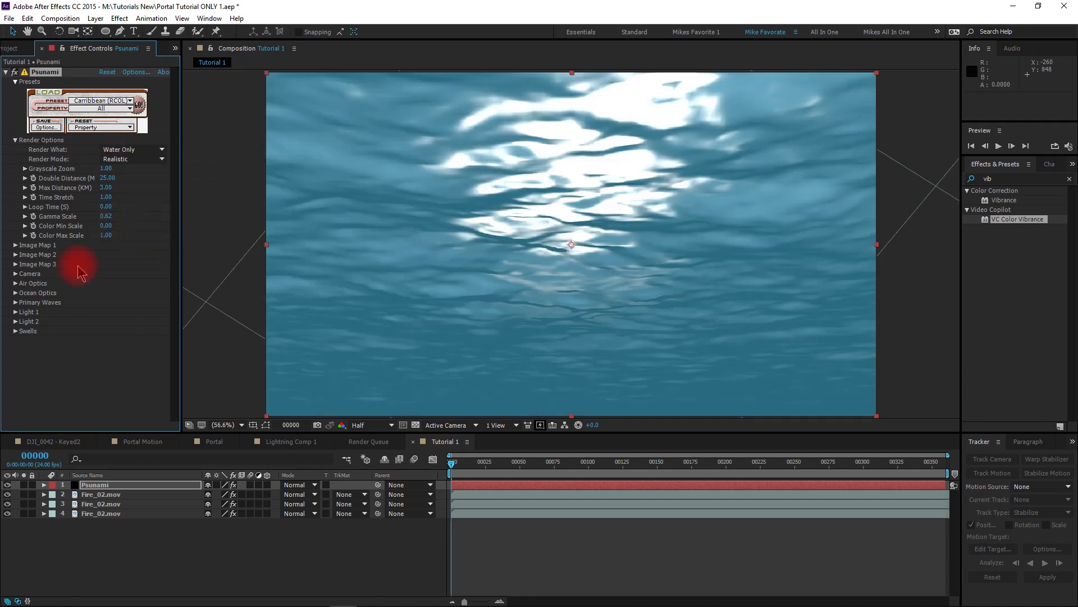
{"action": "left_click", "coordinate": [41, 365]}
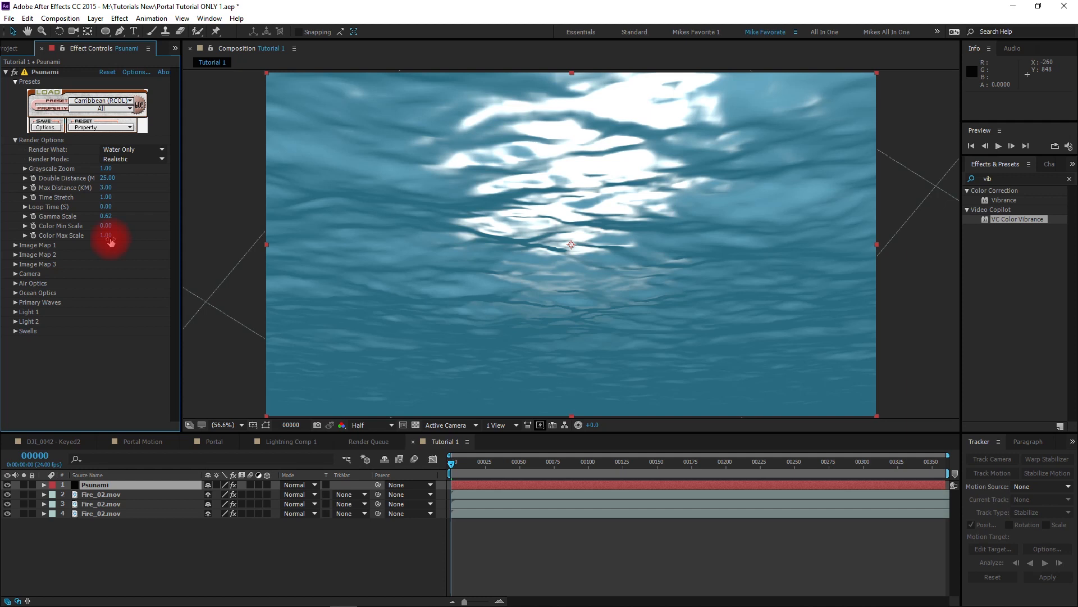
- Set the Psunami effect's camera Tilt to 53° and its Field of View to 83.39
{"action": "left_click", "coordinate": [15, 273]}
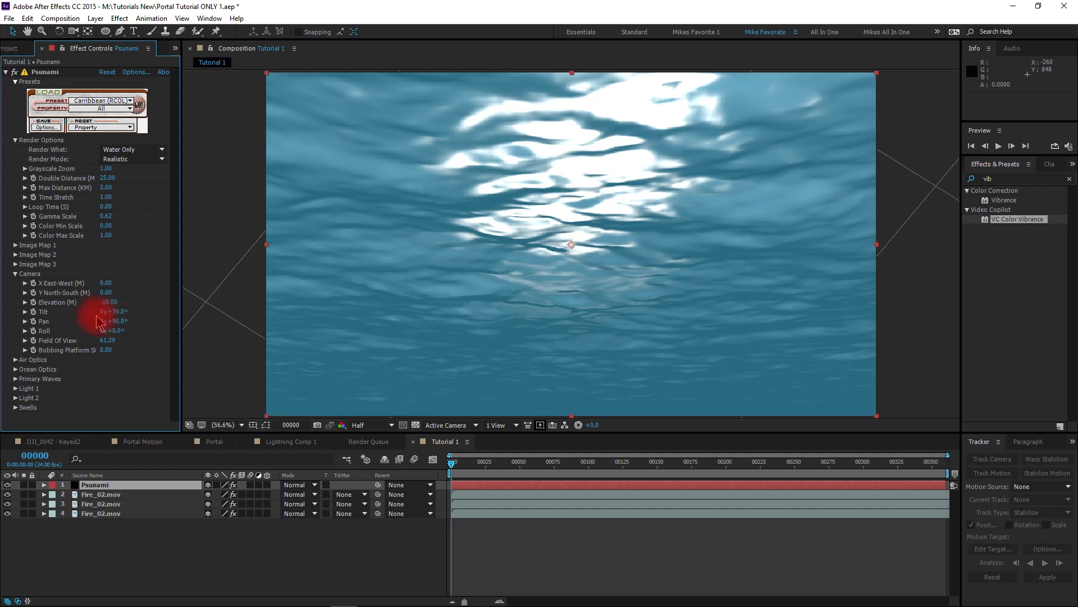
{"action": "left_click", "coordinate": [116, 312]}
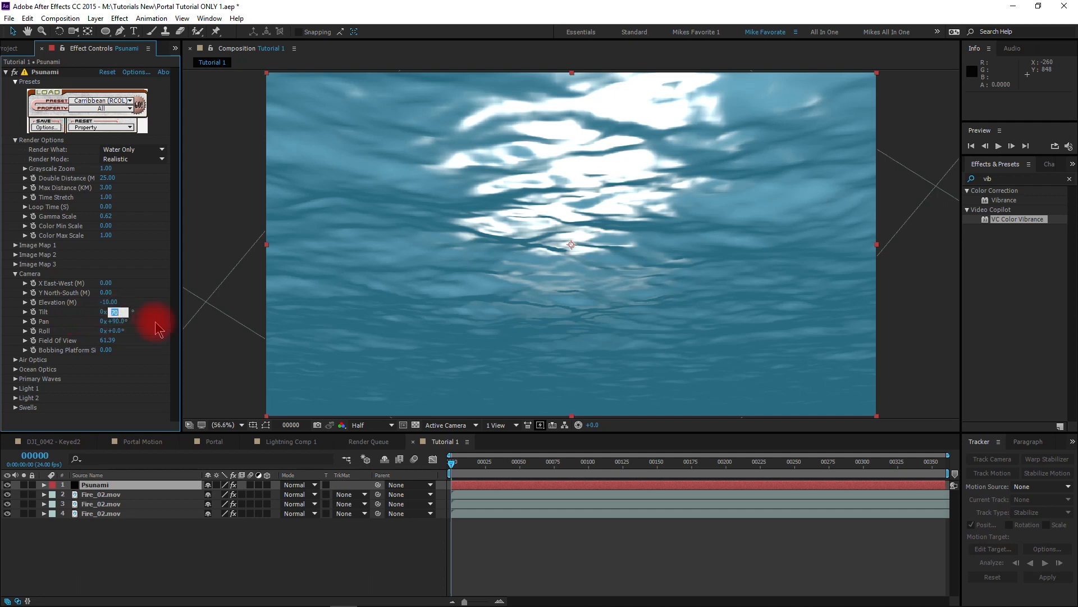
{"action": "type", "text": "53"}
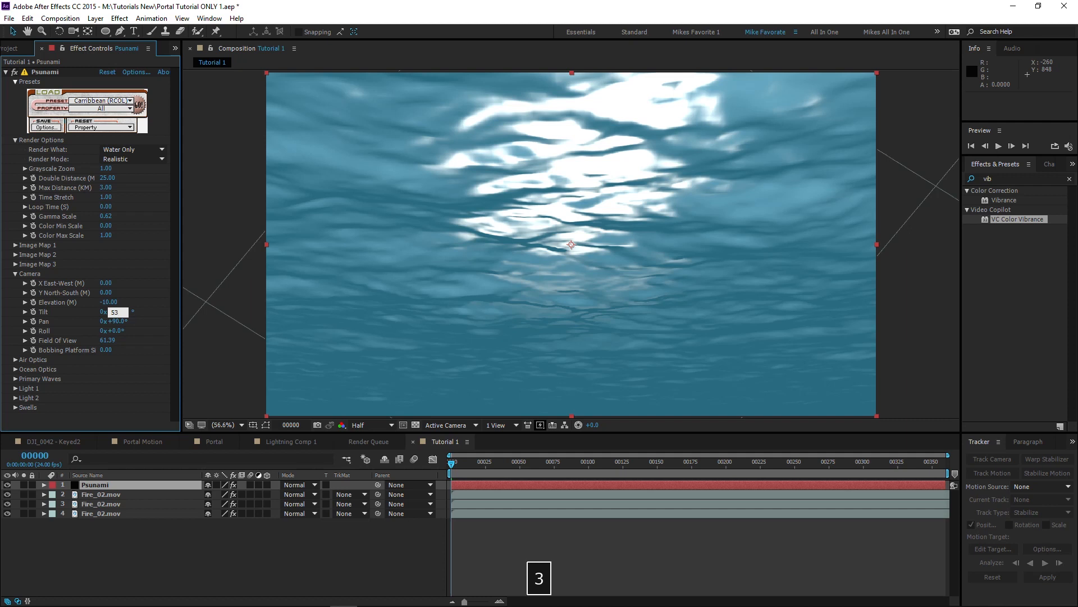
{"action": "key", "text": "Return"}
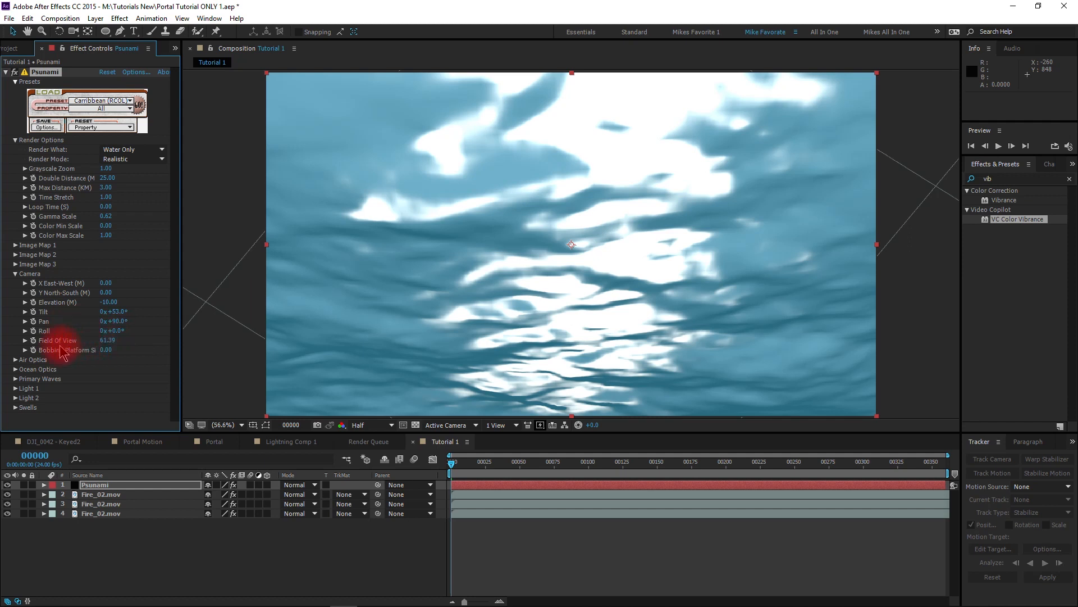
{"action": "left_click", "coordinate": [109, 341]}
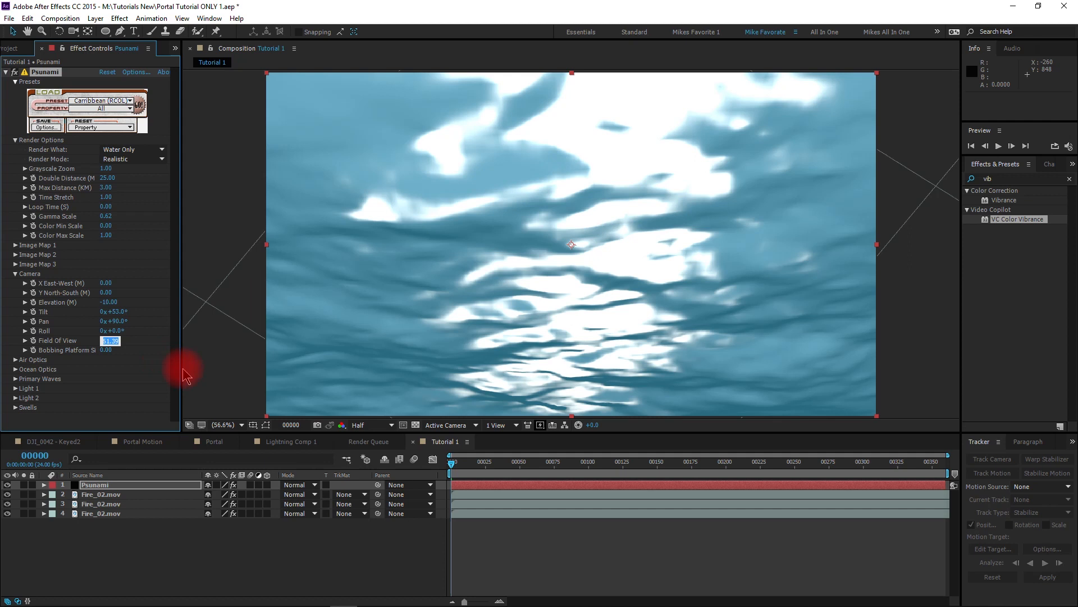
{"action": "type", "text": "83.39"}
{"action": "key", "text": "Return"}
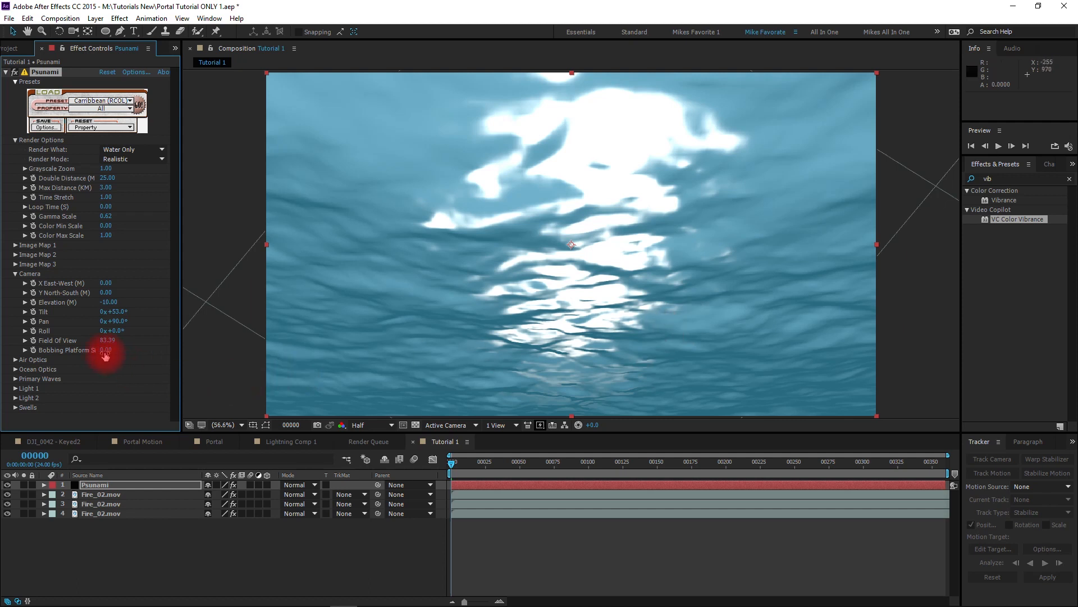
- Inspect the Water Color in Psunami's Ocean Optics settings and accept it as it is
{"action": "left_click", "coordinate": [26, 369]}
{"action": "scroll", "coordinate": [34, 379], "scroll_direction": "down", "scroll_amount": 1}
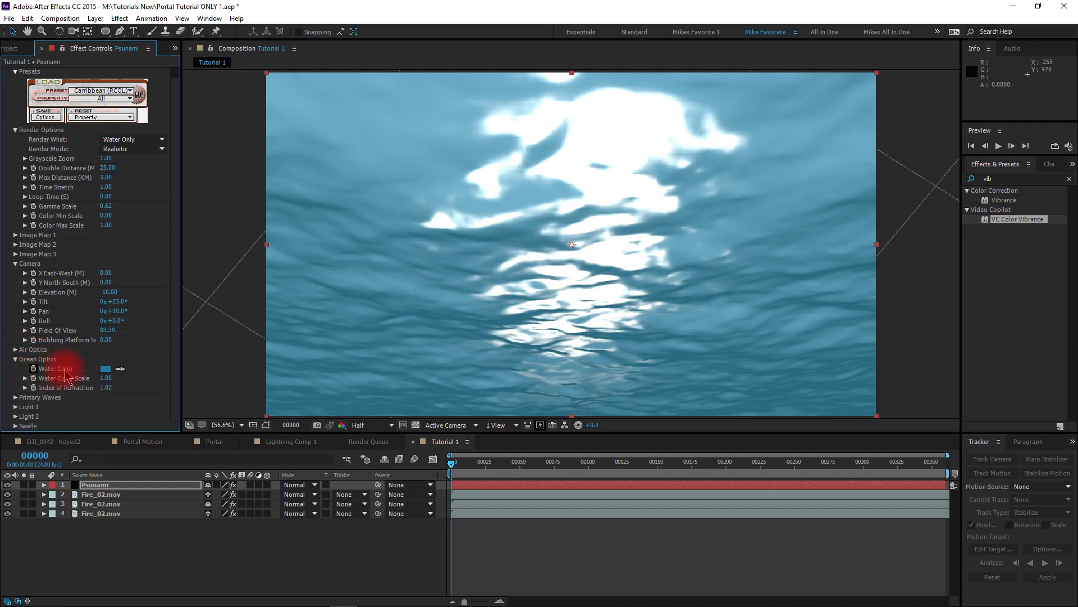
{"action": "left_click", "coordinate": [105, 368]}
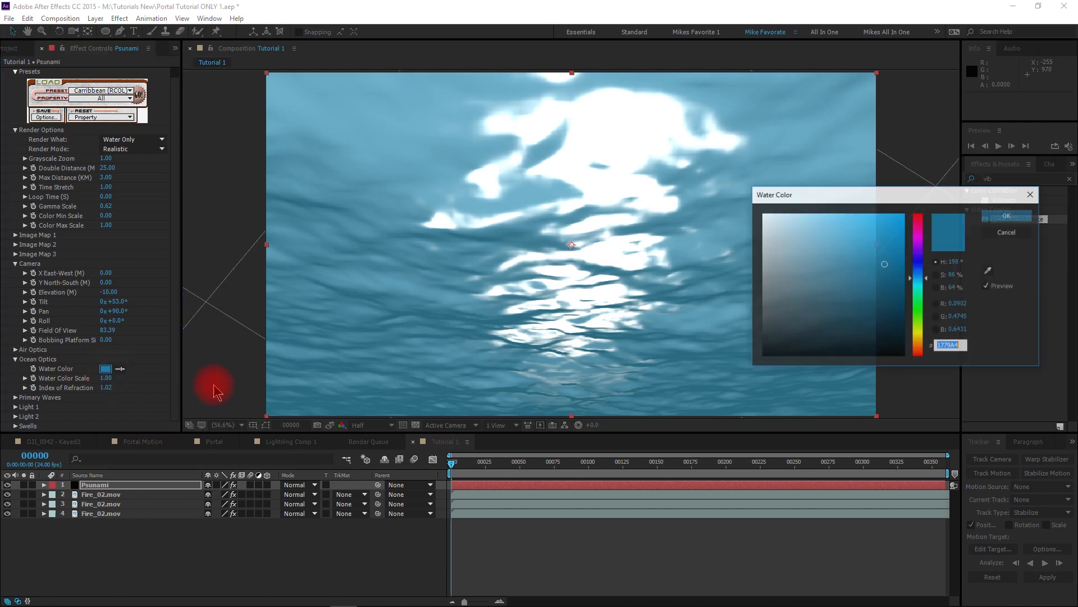
{"action": "left_click", "coordinate": [997, 215]}
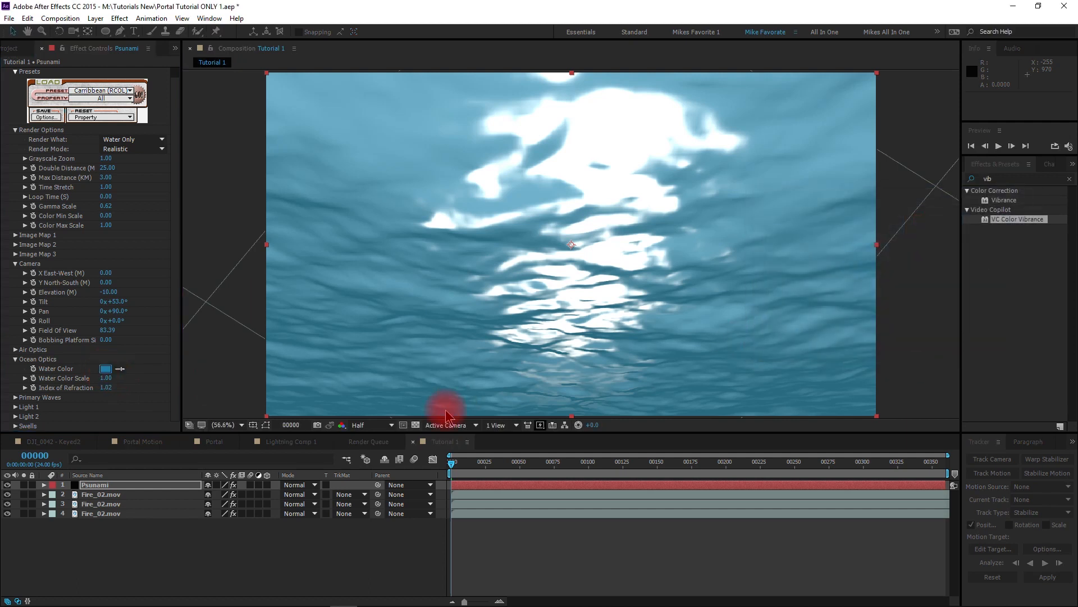
- Examine the Light 1 settings of Psunami and view its white Light Color without changing it
{"action": "left_click", "coordinate": [15, 407]}
{"action": "scroll", "coordinate": [20, 415], "scroll_direction": "down", "scroll_amount": 1}
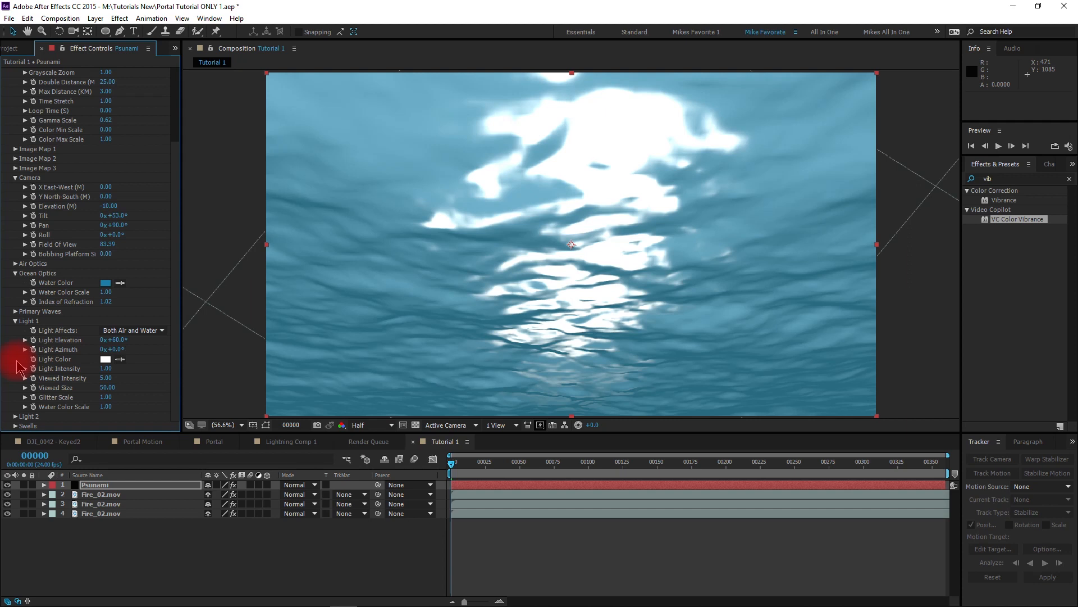
{"action": "left_click", "coordinate": [120, 359]}
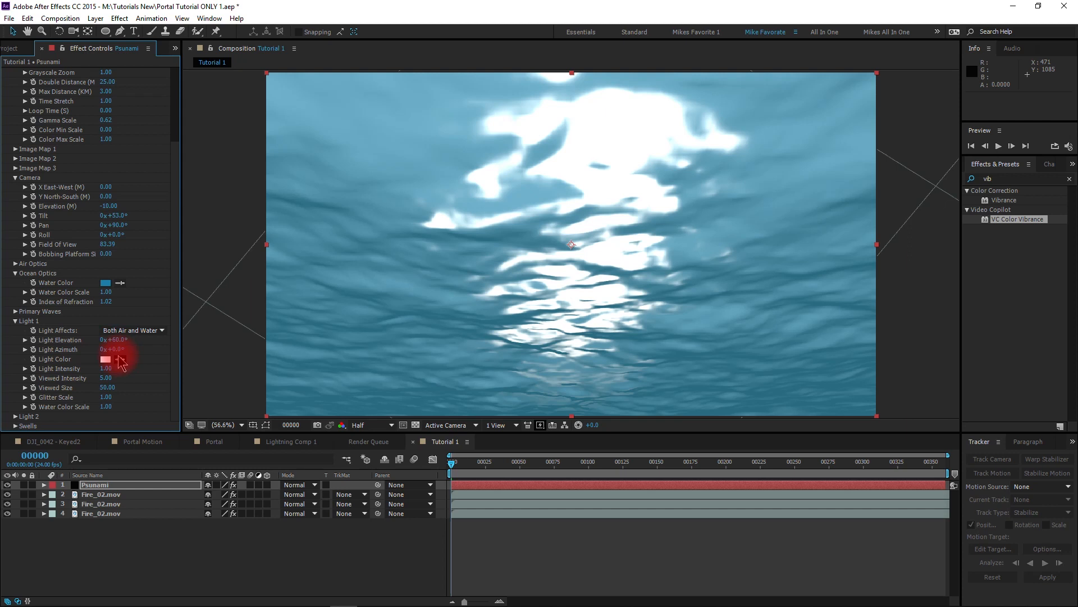
{"action": "left_click", "coordinate": [104, 360]}
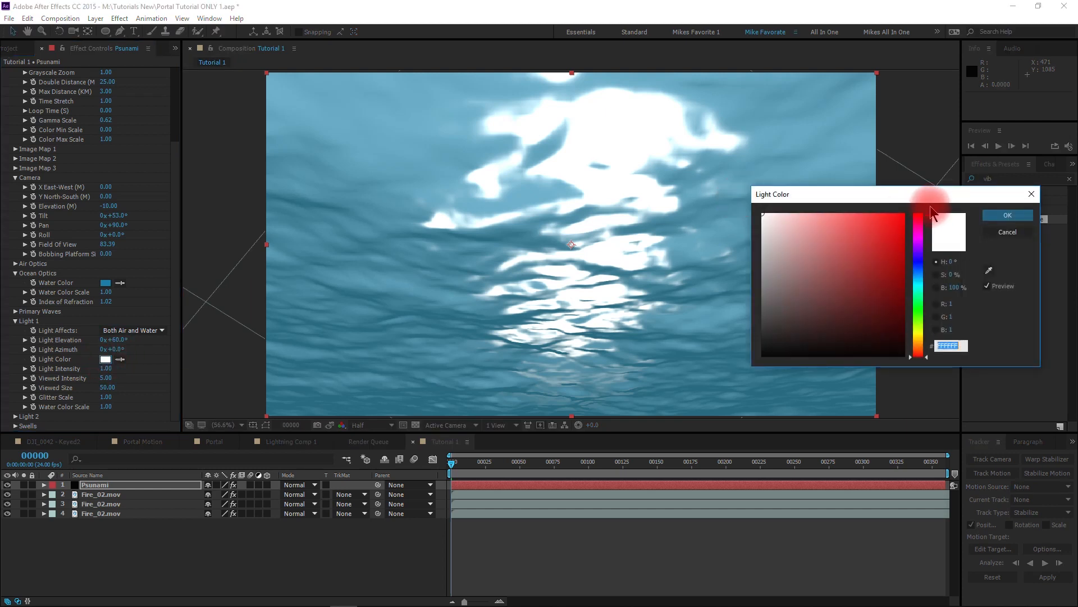
{"action": "left_click", "coordinate": [994, 218]}
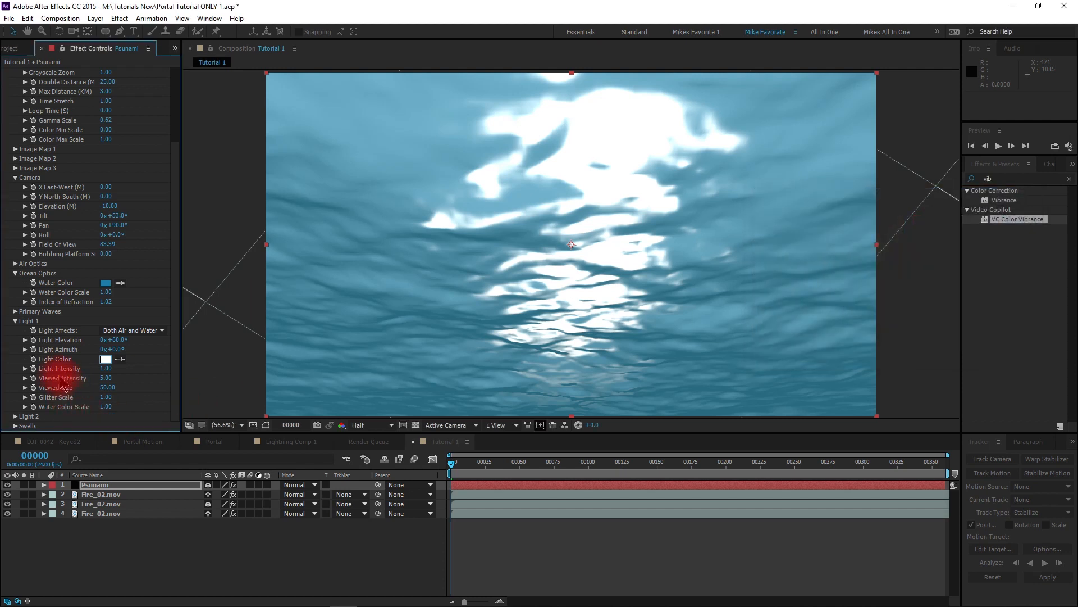
- Set Psunami's Light 1 Light Intensity to 0.10
{"action": "left_click", "coordinate": [106, 368]}
{"action": "type", "text": "1"}
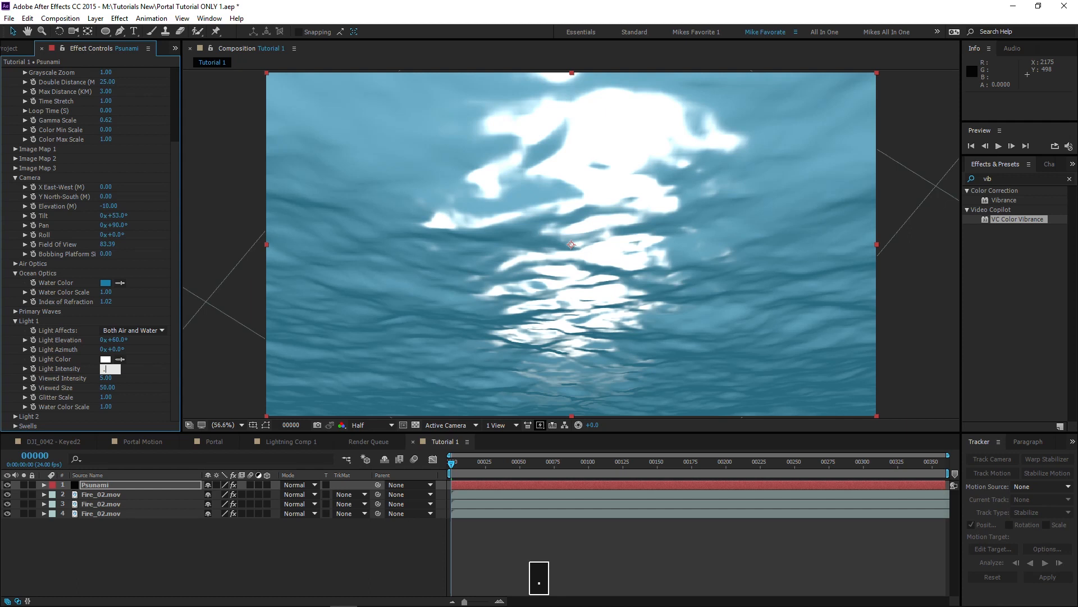
{"action": "key", "text": "Return"}
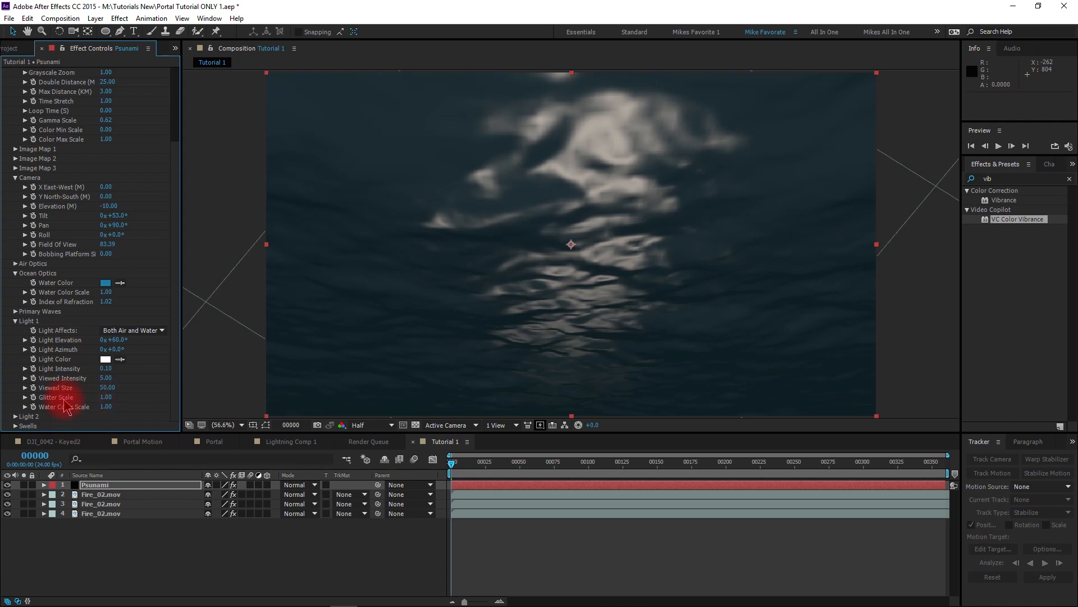
- Collapse the Psunami effect's settings and move the Psunami layer beneath the three Fire_02.mov layers
{"action": "scroll", "coordinate": [62, 243], "scroll_direction": "up", "scroll_amount": 10}
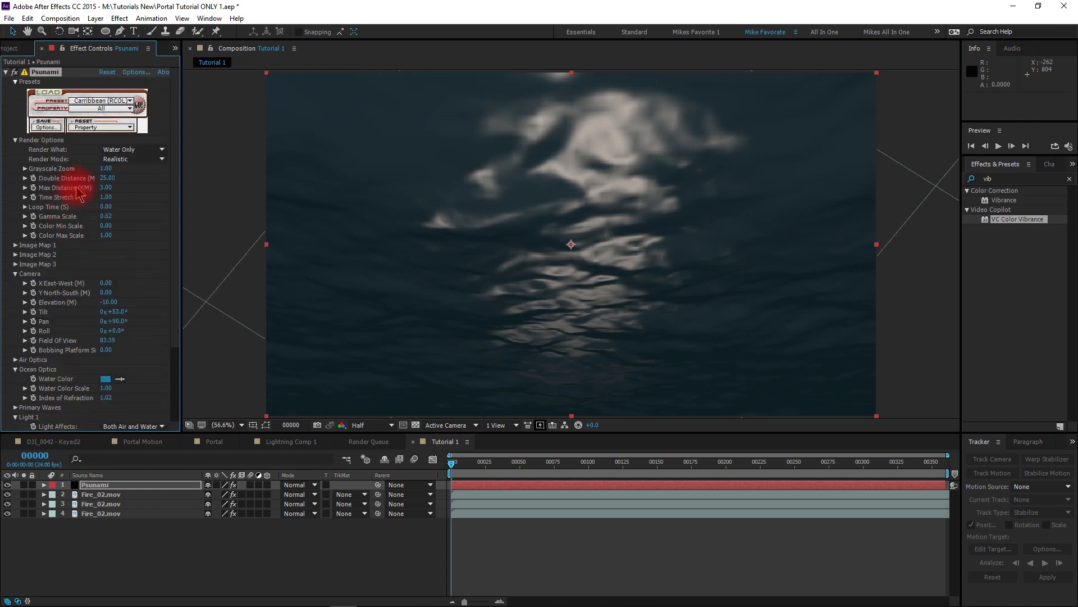
{"action": "left_click", "coordinate": [6, 72]}
{"action": "left_click", "coordinate": [68, 236]}
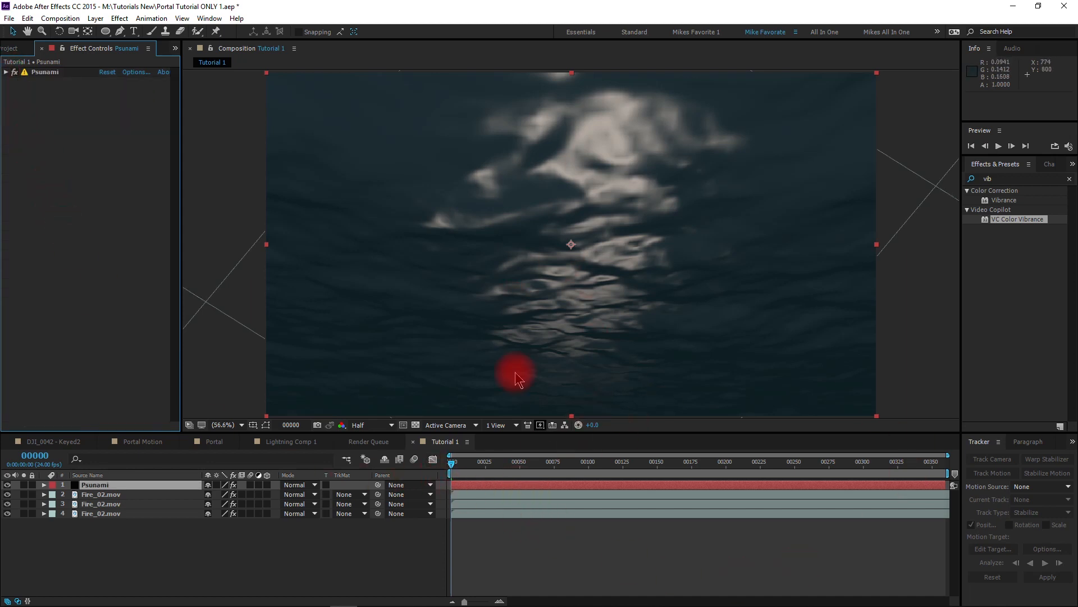
{"action": "left_click", "coordinate": [210, 559]}
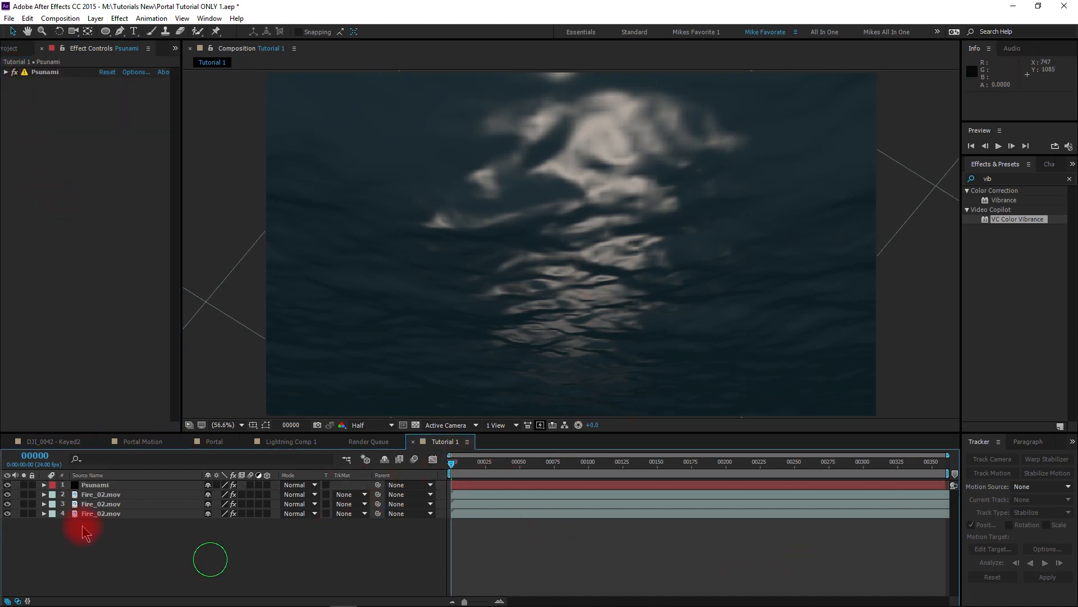
{"action": "left_click", "coordinate": [109, 484]}
{"action": "left_click_drag", "start_coordinate": [110, 484], "coordinate": [114, 531]}
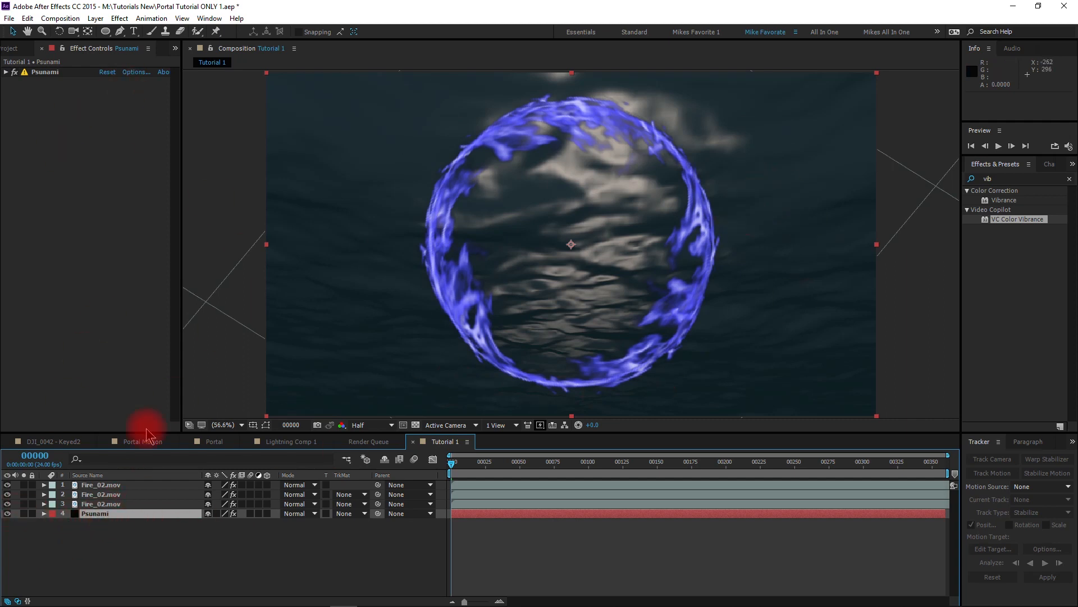
- Create a black 1920 × 1080 px solid named Psunami Mask directly above the Psunami layer
{"action": "left_click", "coordinate": [96, 19]}
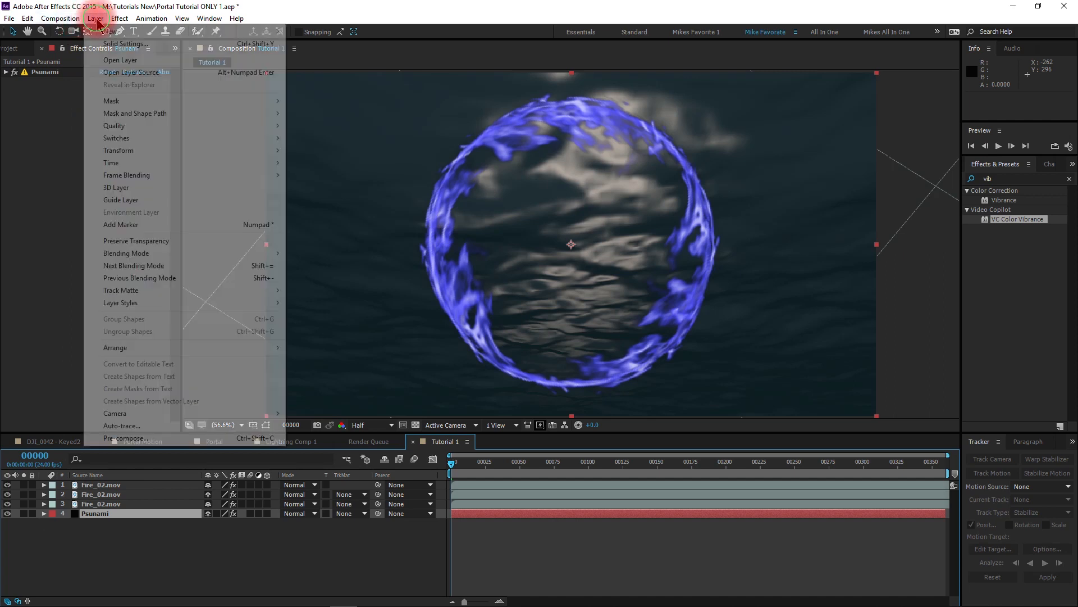
{"action": "mouse_move", "coordinate": [270, 32]}
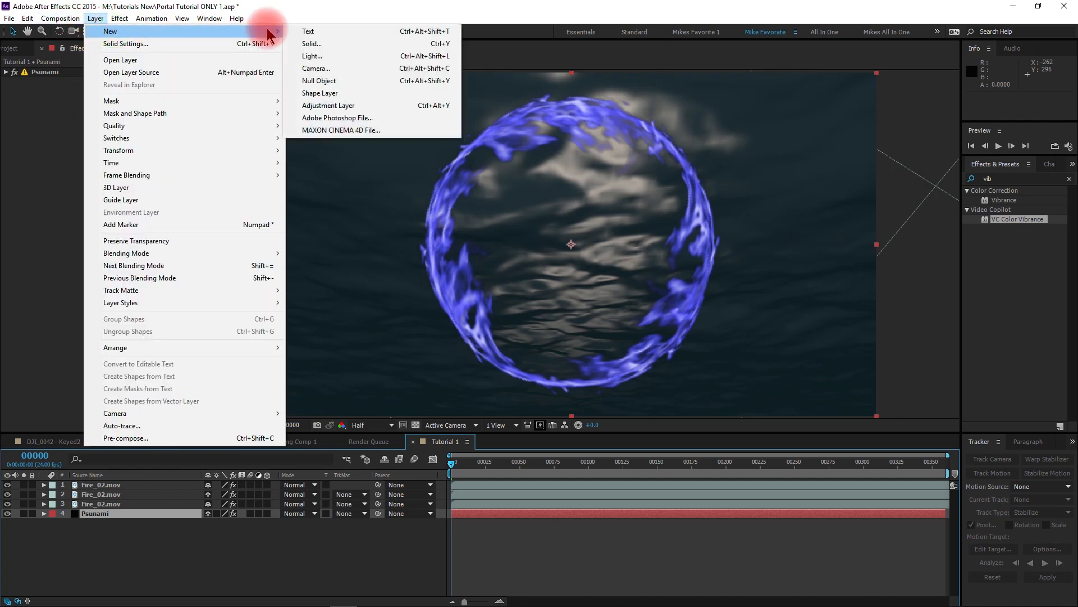
{"action": "left_click", "coordinate": [330, 43]}
{"action": "type", "text": "P"}
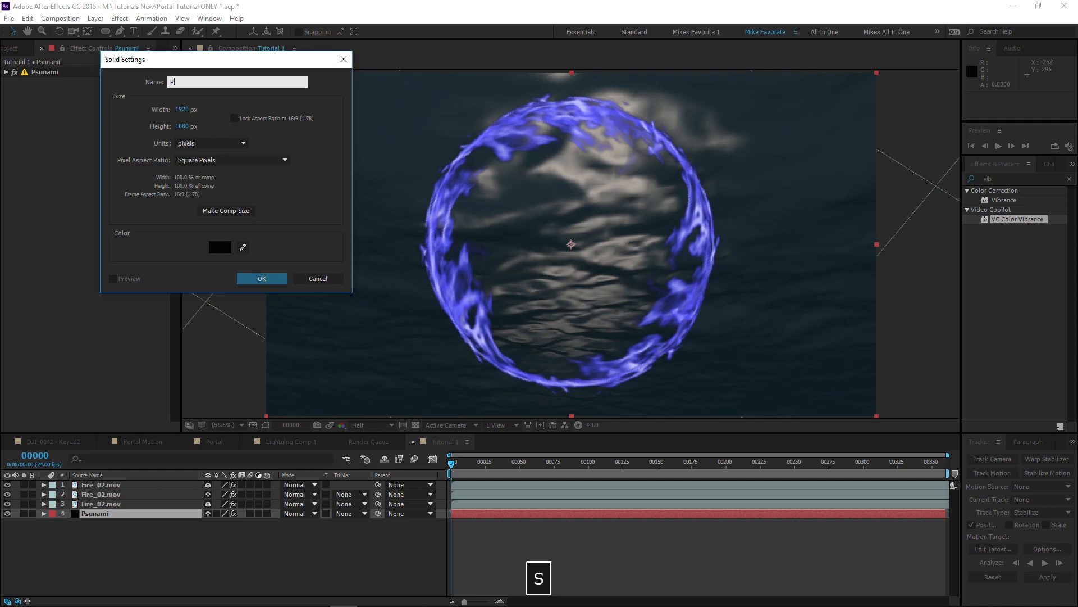
{"action": "type", "text": "sunami Mask"}
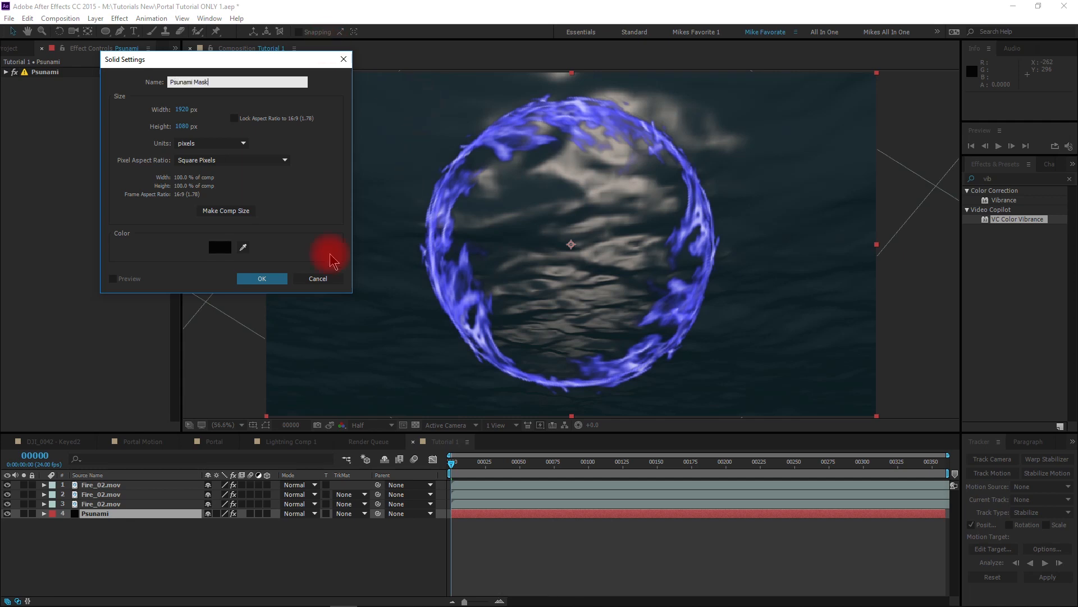
{"action": "left_click", "coordinate": [272, 279]}
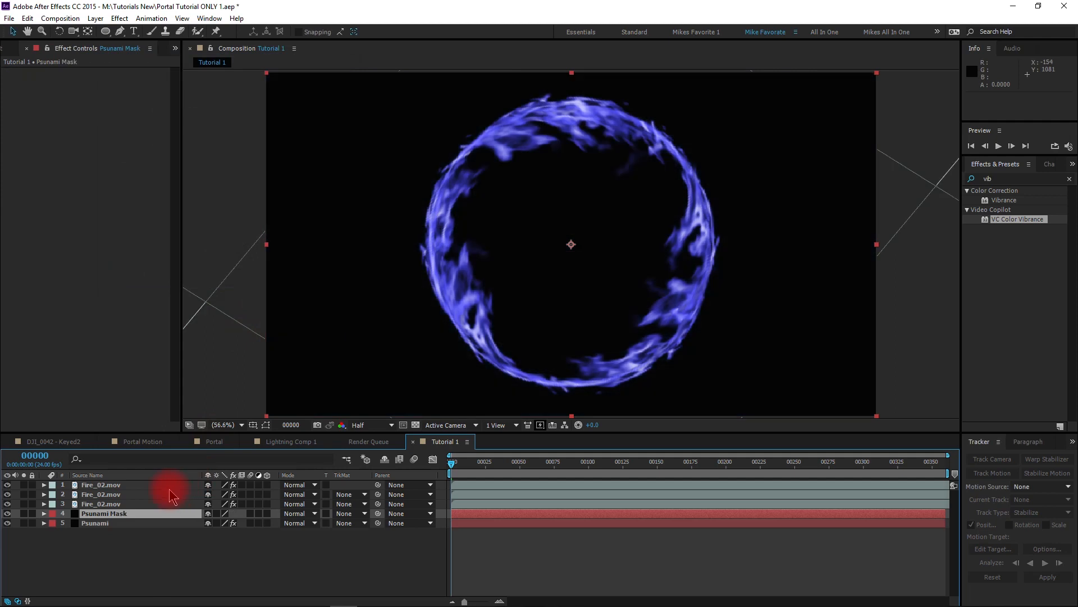
- Draw a circular mask on the Psunami Mask solid, centred in the frame and reaching out to the fire ring
{"action": "left_click", "coordinate": [137, 514]}
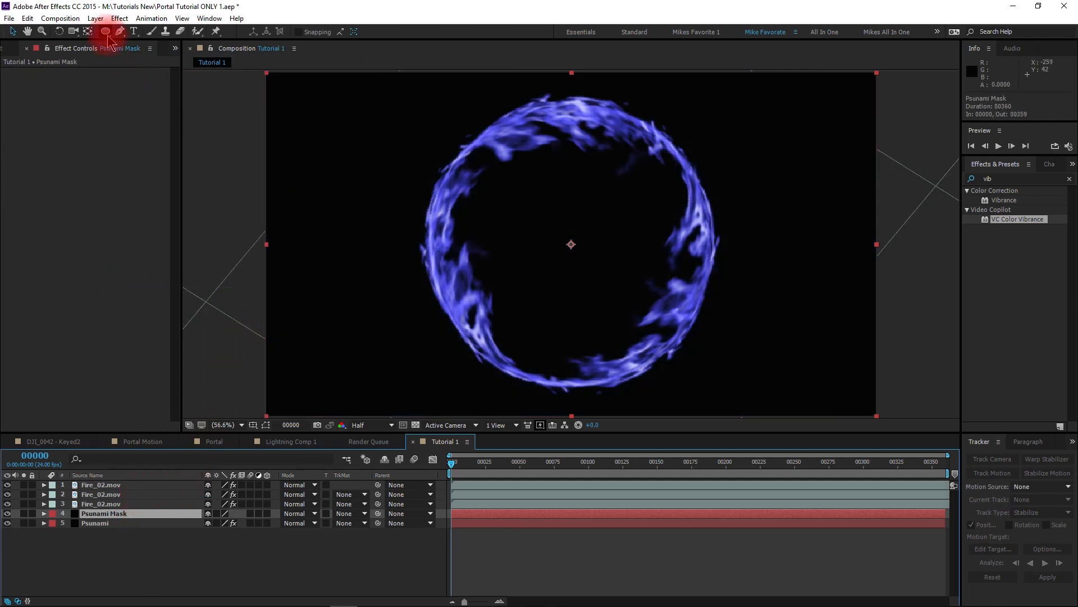
{"action": "key", "text": "q"}
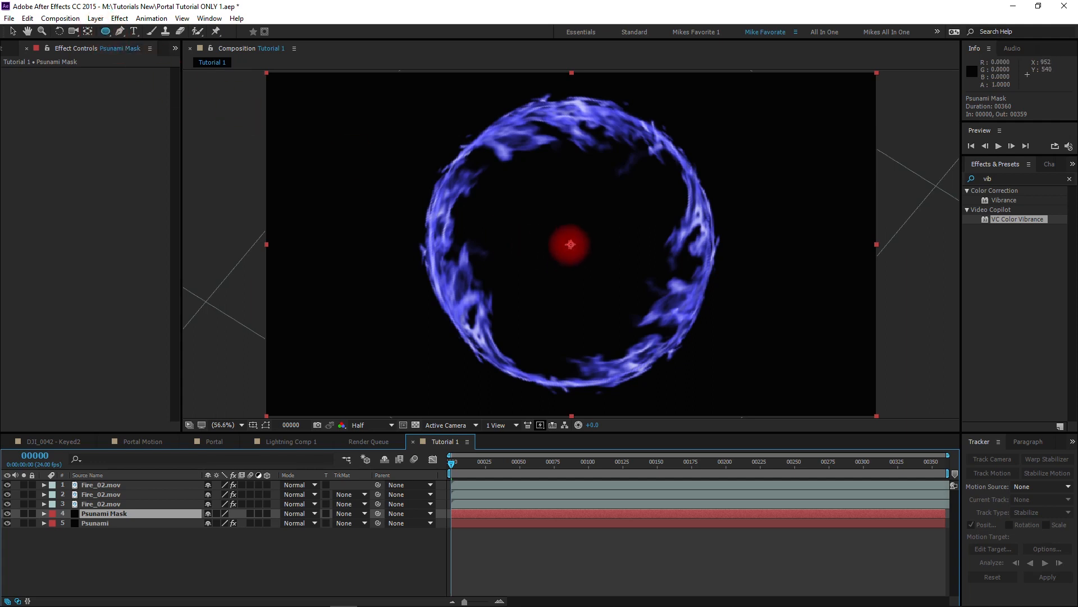
{"action": "left_click_drag", "start_coordinate": [571, 244], "coordinate": [680, 382]}
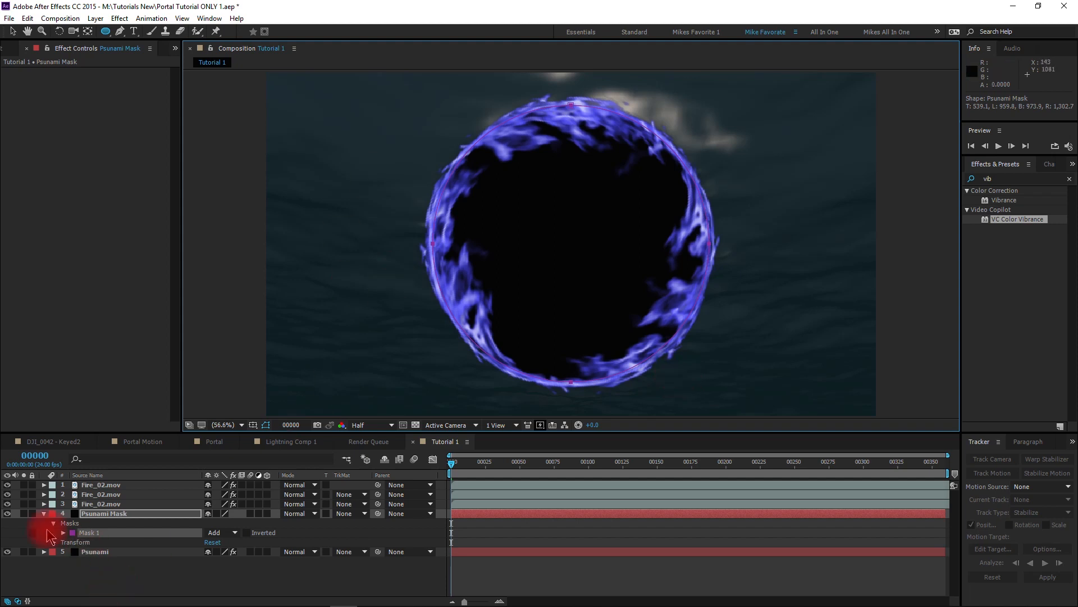
- Hide the Psunami Mask layer and collapse its mask properties in the timeline
{"action": "left_click", "coordinate": [78, 520]}
{"action": "left_click", "coordinate": [88, 513]}
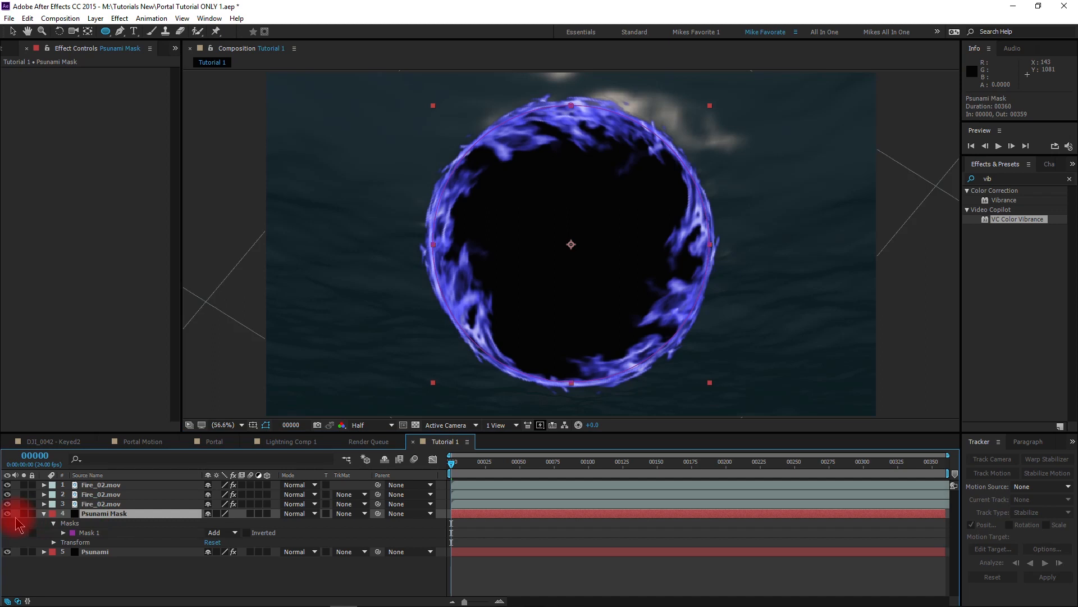
{"action": "left_click", "coordinate": [7, 513]}
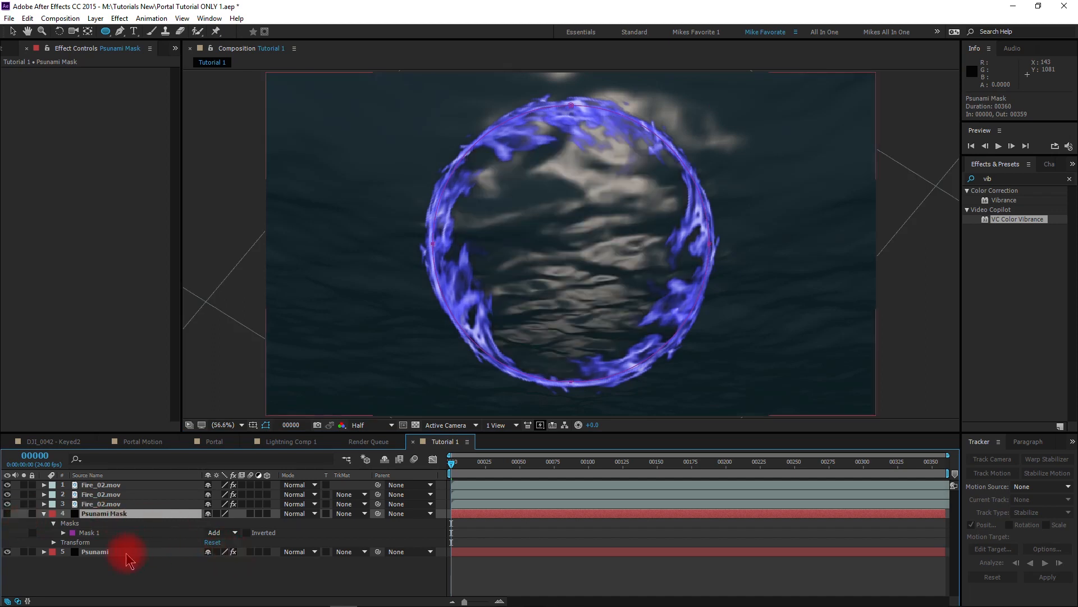
{"action": "left_click", "coordinate": [44, 513]}
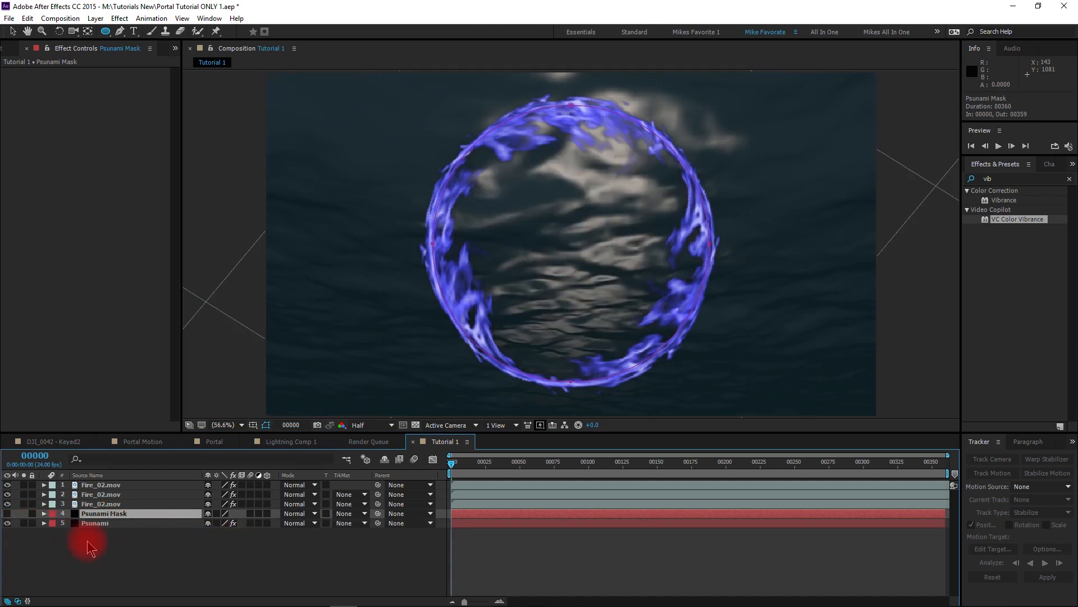
- Set the Psunami layer's track matte to Alpha Matte "Psunami Mask"
{"action": "left_click", "coordinate": [138, 523]}
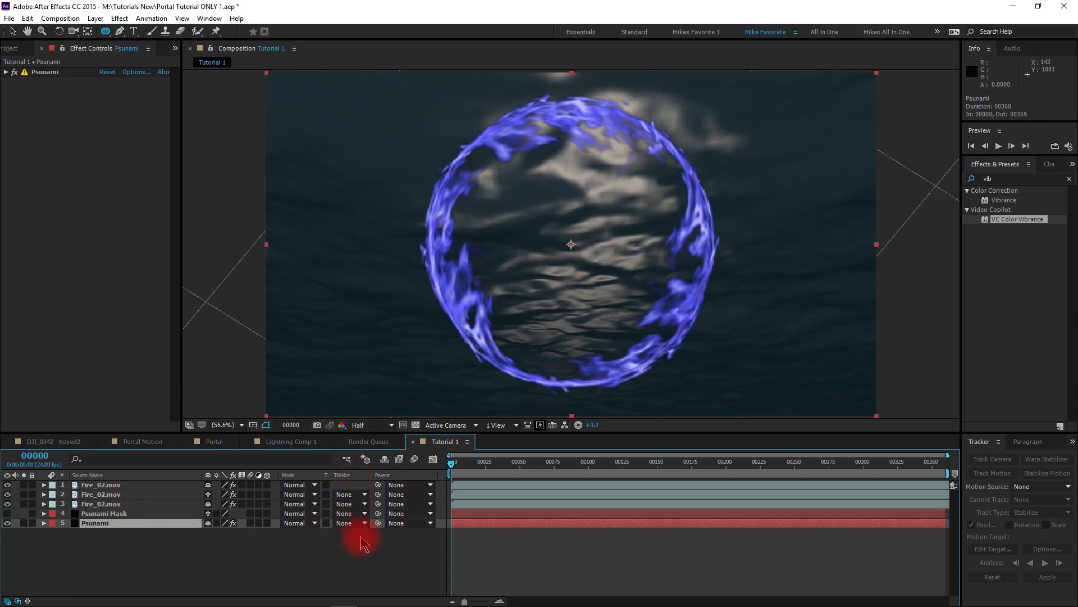
{"action": "left_click", "coordinate": [343, 523]}
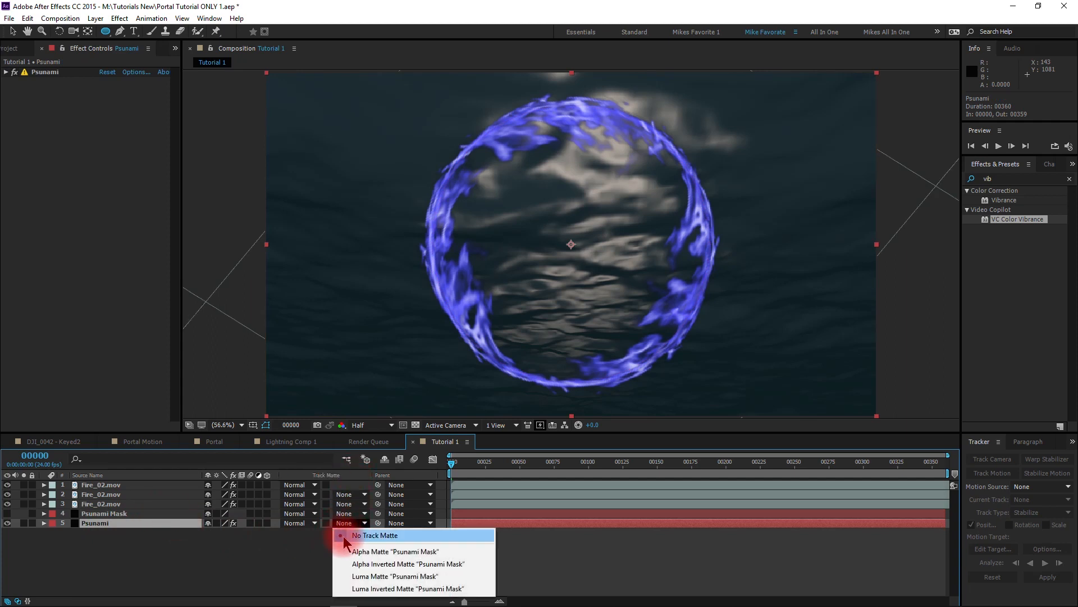
{"action": "left_click", "coordinate": [355, 552]}
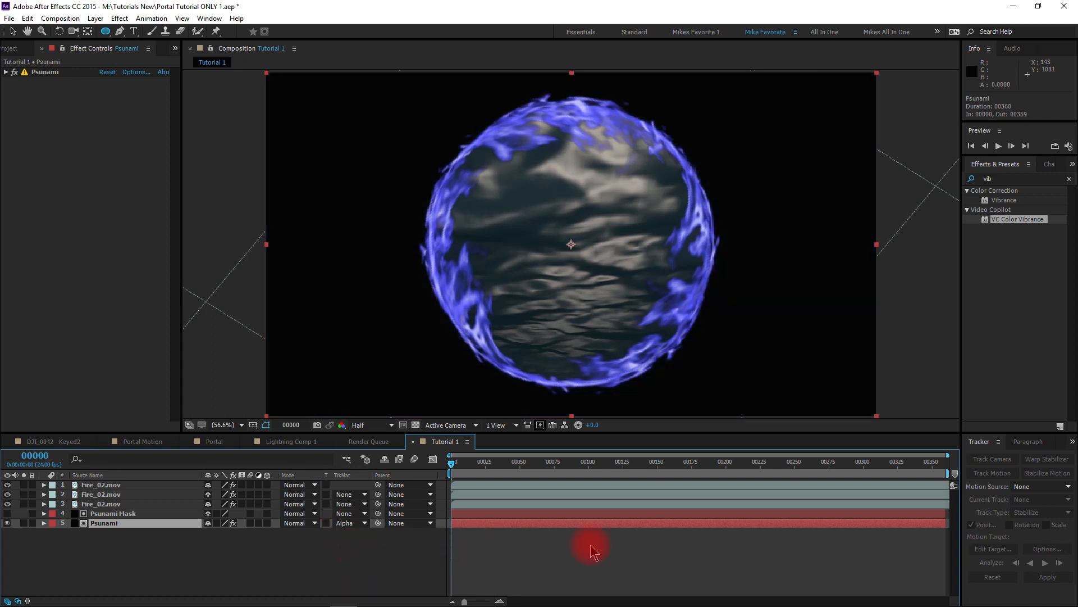
- Select the Psunami Mask layer and hide the three Fire_02.mov layers
{"action": "left_click", "coordinate": [109, 513]}
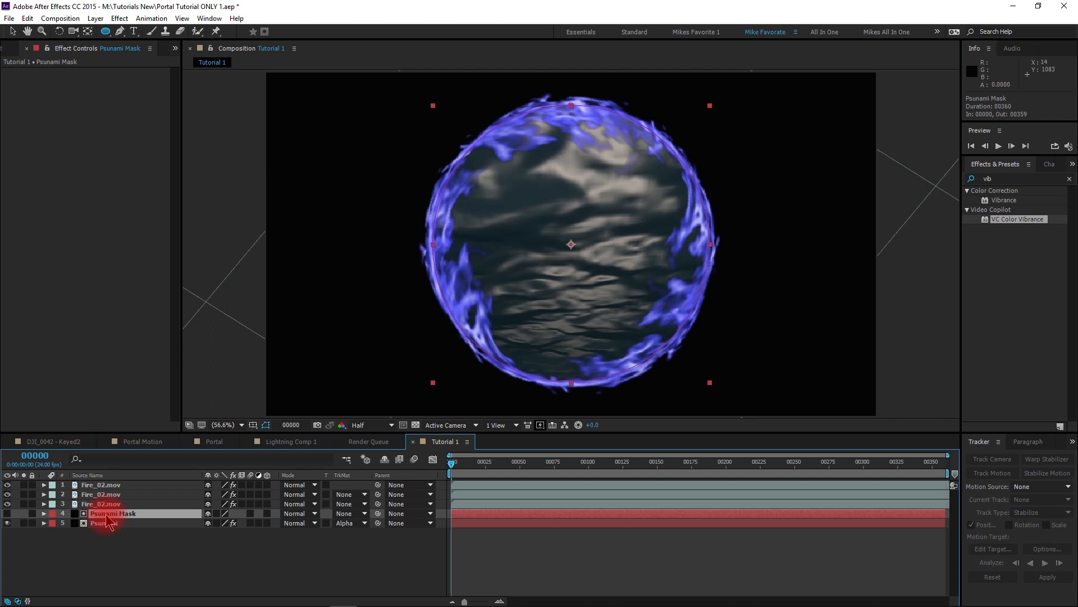
{"action": "left_click_drag", "start_coordinate": [7, 484], "coordinate": [8, 500]}
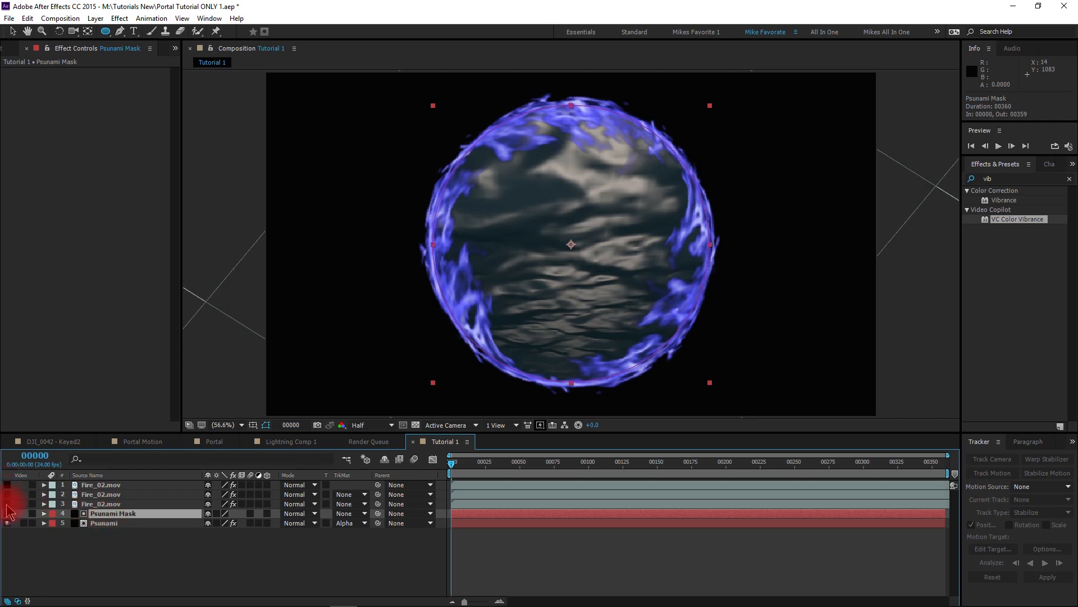
- Hide the mask outlines, feather the Psunami Mask layer's mask by 41 pixels, and collapse the layer
{"action": "left_click", "coordinate": [266, 425]}
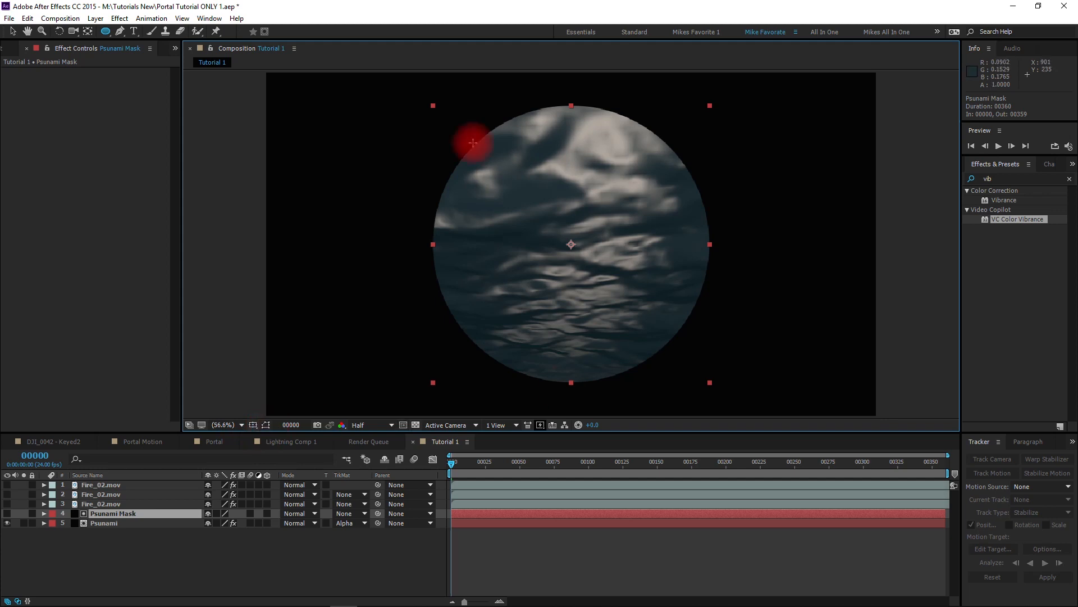
{"action": "left_click", "coordinate": [118, 559]}
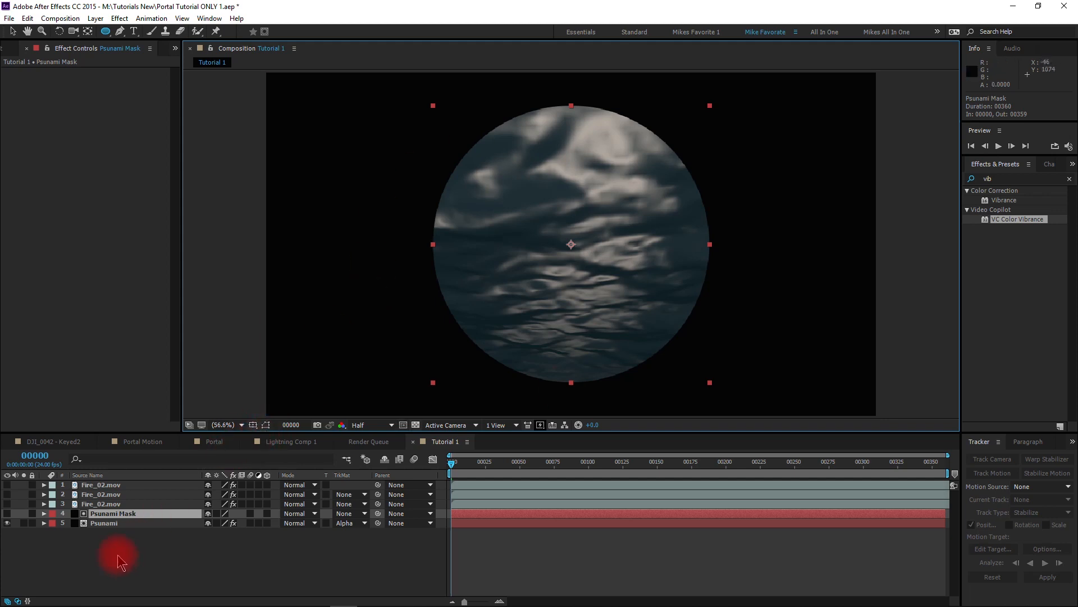
{"action": "left_click", "coordinate": [125, 513]}
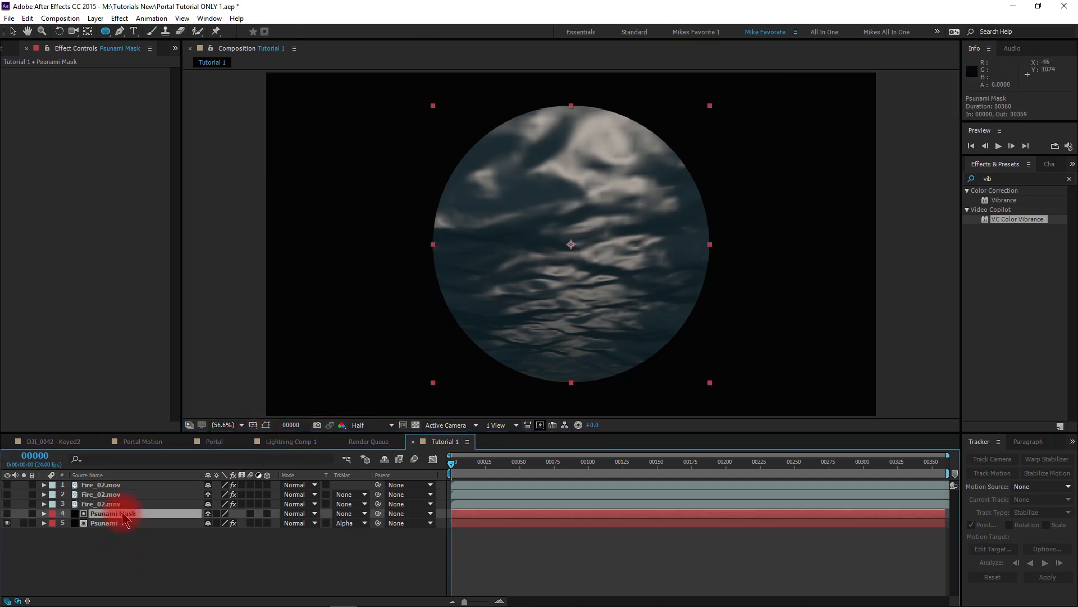
{"action": "key", "text": "f"}
{"action": "left_click_drag", "start_coordinate": [216, 532], "coordinate": [237, 533]}
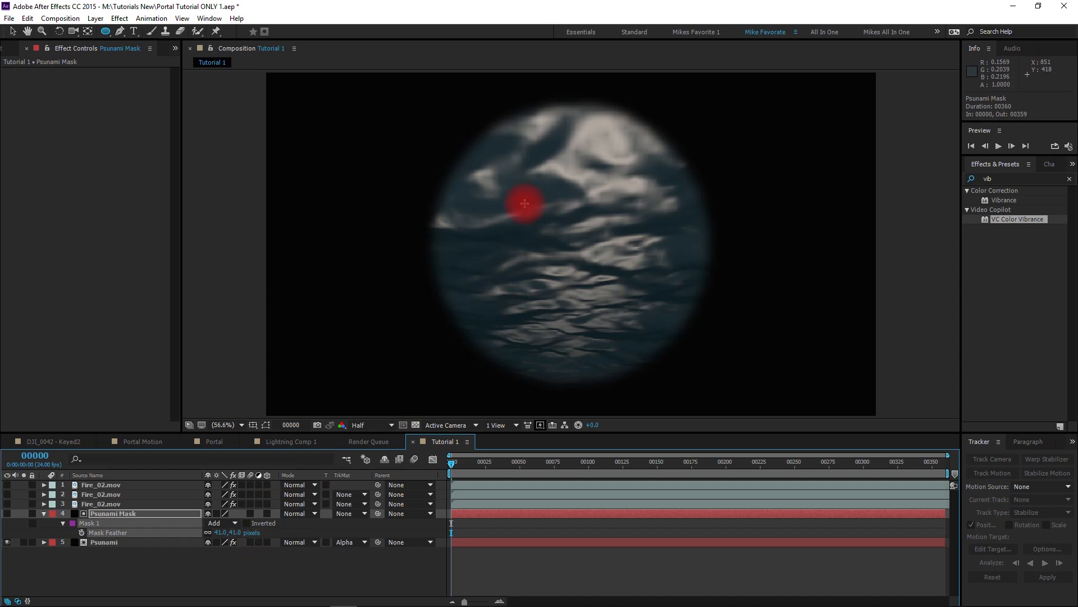
{"action": "left_click", "coordinate": [84, 579]}
{"action": "left_click", "coordinate": [43, 512]}
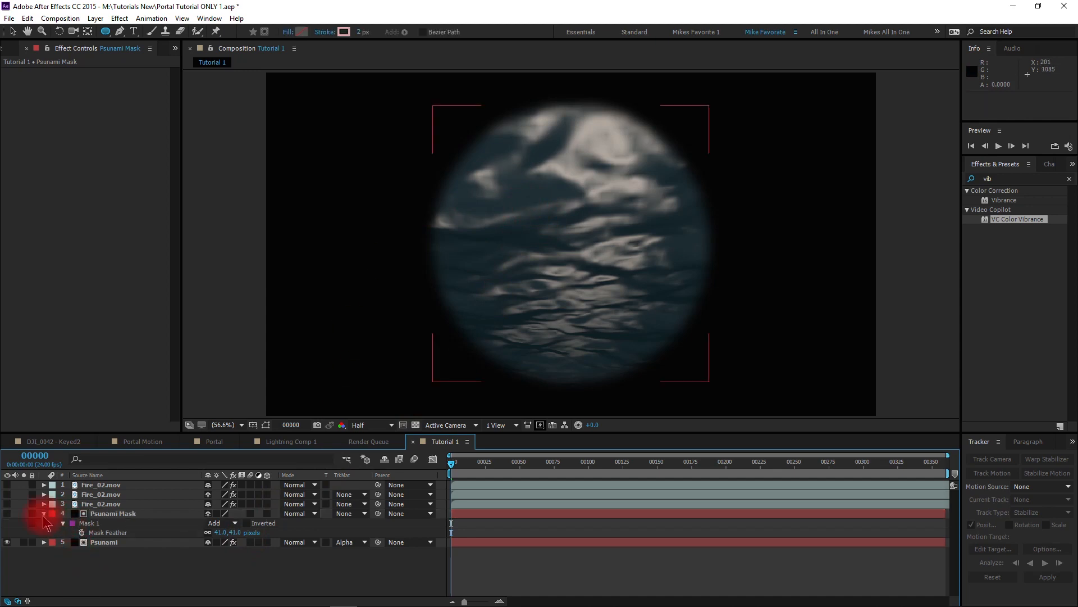
- Show the three Fire_02.mov layers again and check the portal at frames 42 and 86
{"action": "left_click_drag", "start_coordinate": [8, 493], "coordinate": [10, 504]}
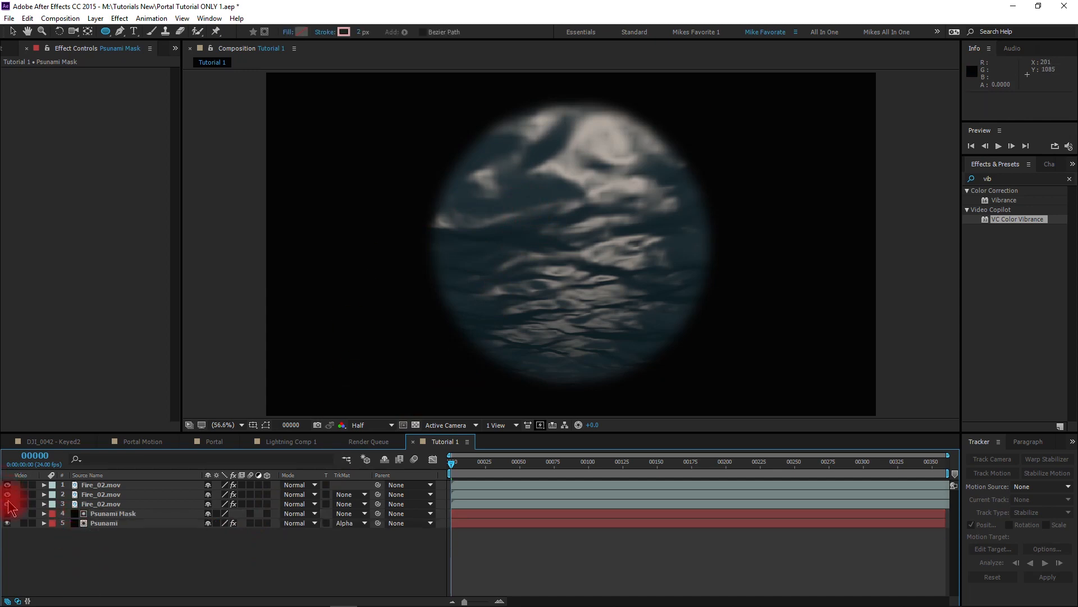
{"action": "left_click", "coordinate": [159, 578]}
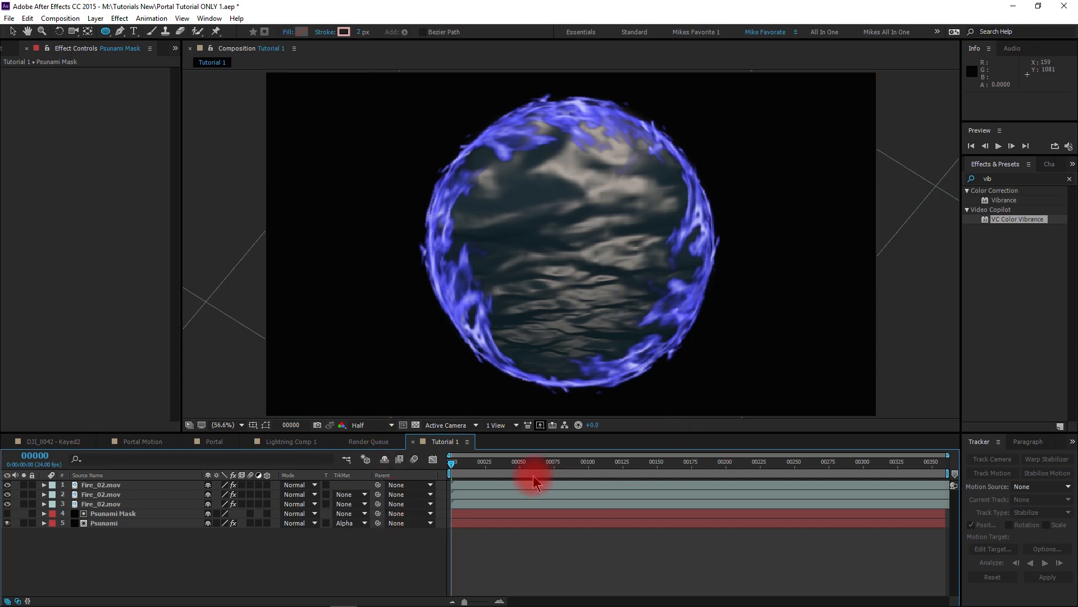
{"action": "left_click", "coordinate": [509, 468]}
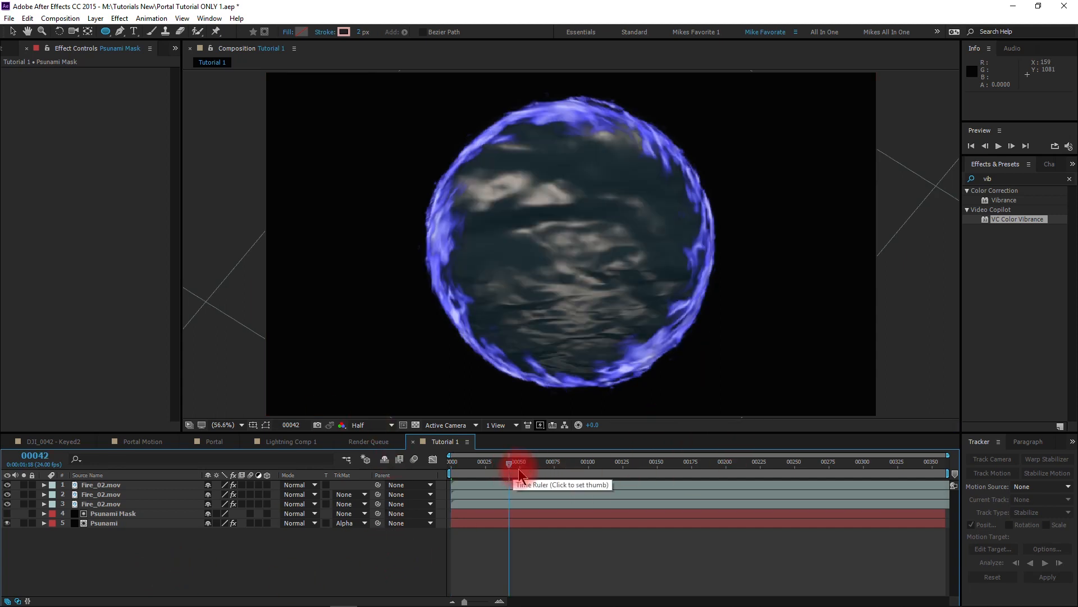
{"action": "left_click", "coordinate": [569, 466]}
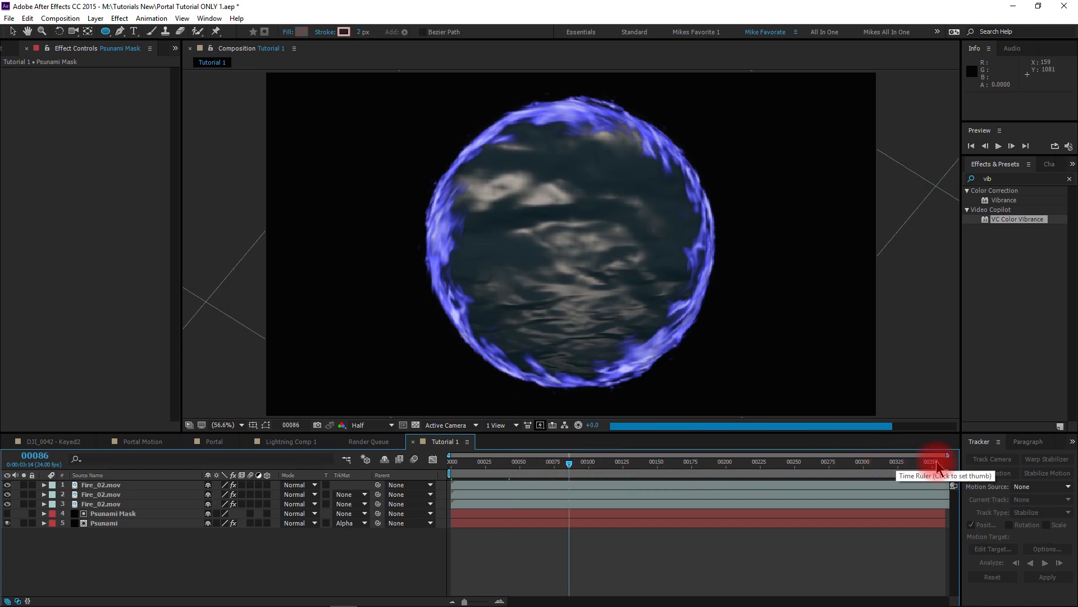
- Shorten the work area to frames 0 to 50 and preview it from the first frame at Full resolution
{"action": "left_click_drag", "start_coordinate": [953, 474], "coordinate": [530, 520]}
{"action": "left_click", "coordinate": [453, 466]}
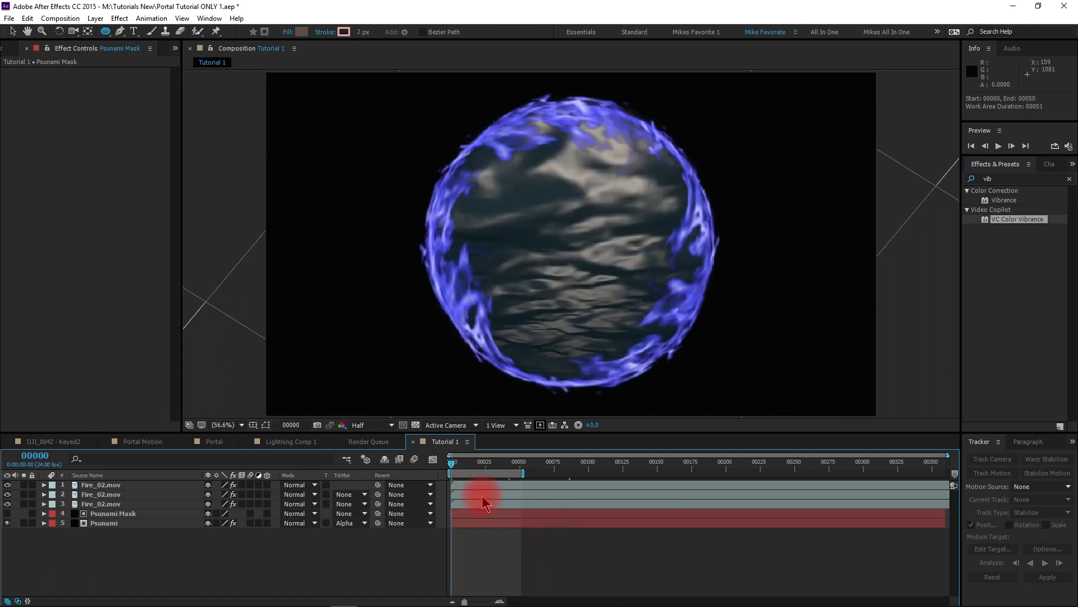
{"action": "left_click", "coordinate": [360, 427]}
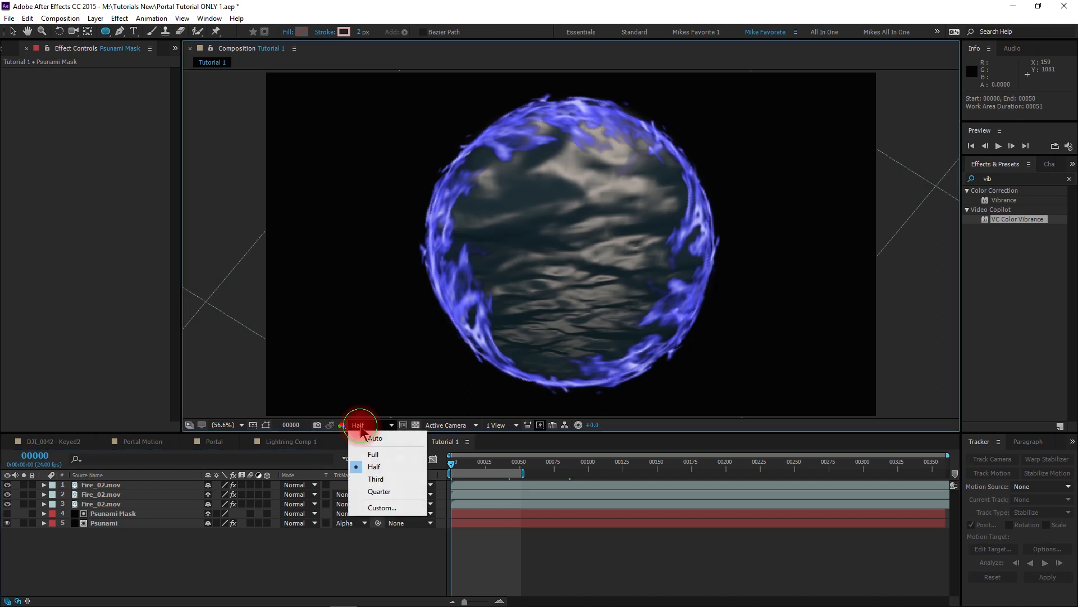
{"action": "left_click", "coordinate": [371, 453]}
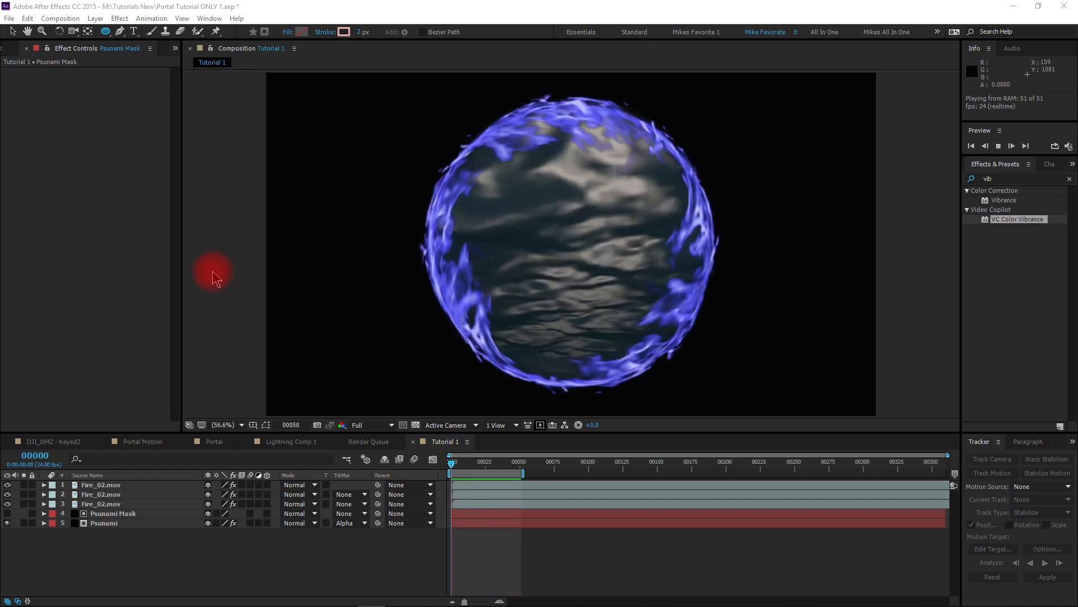
- Stop the preview and set the composition's viewing resolution to Half
{"action": "left_click_drag", "start_coordinate": [494, 466], "coordinate": [378, 434]}
{"action": "left_click", "coordinate": [374, 425]}
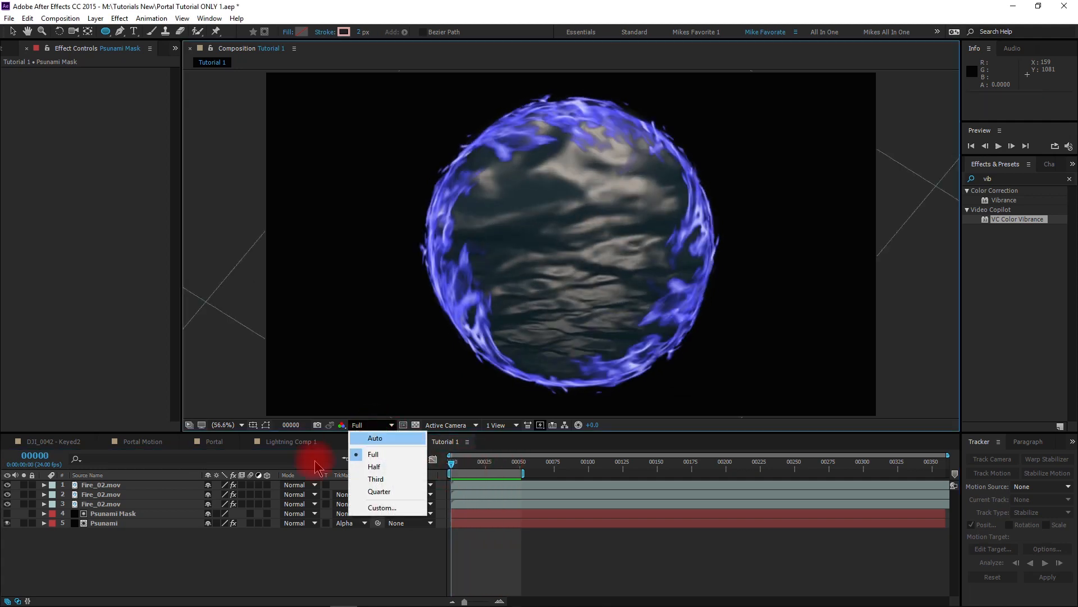
{"action": "left_click", "coordinate": [365, 469]}
{"action": "left_click", "coordinate": [228, 564]}
- Create a comp-size black solid named Lightning Tutorial directly above the Psunami Mask layer
{"action": "left_click", "coordinate": [114, 514]}
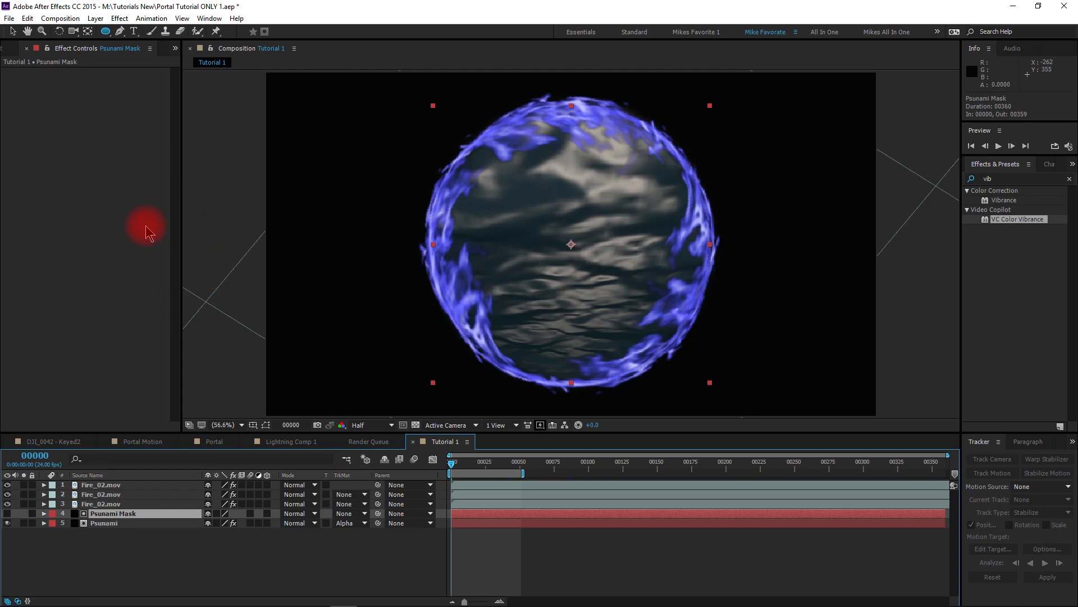
{"action": "left_click", "coordinate": [96, 18]}
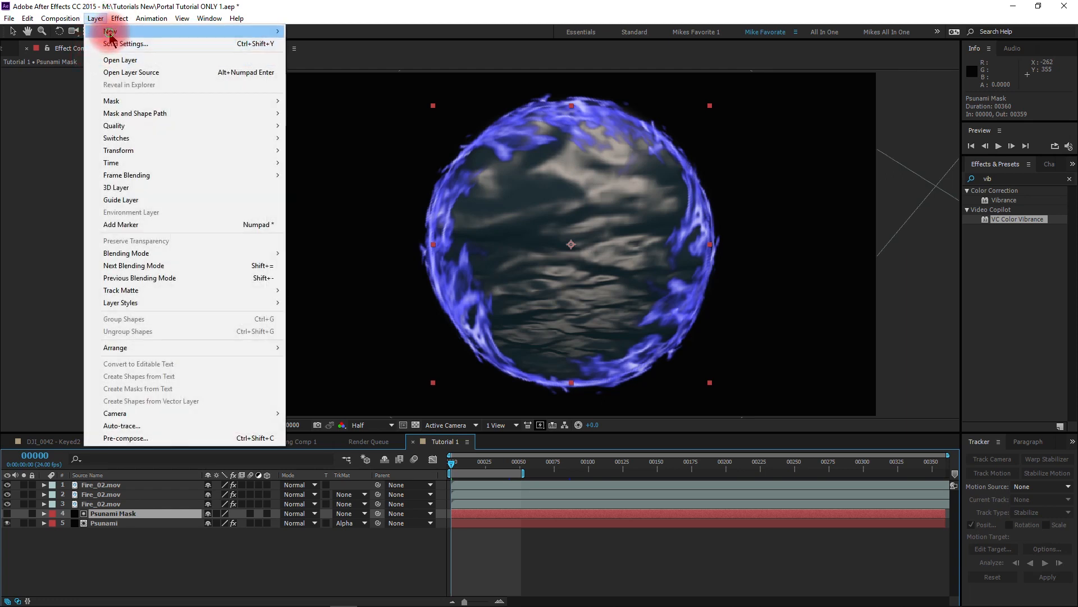
{"action": "mouse_move", "coordinate": [111, 32]}
{"action": "left_click", "coordinate": [312, 44]}
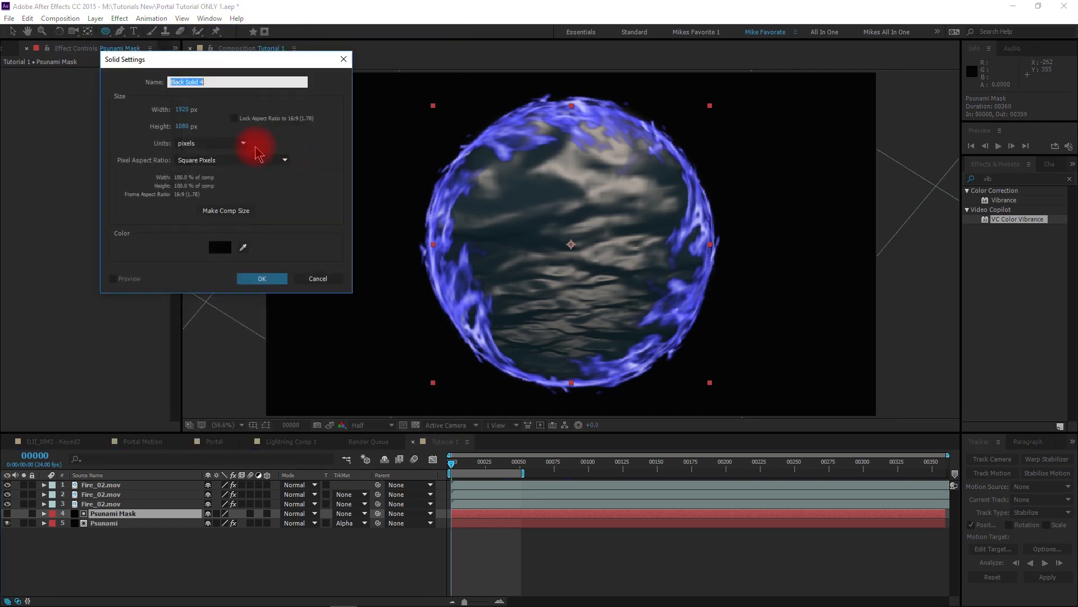
{"action": "type", "text": "Li"}
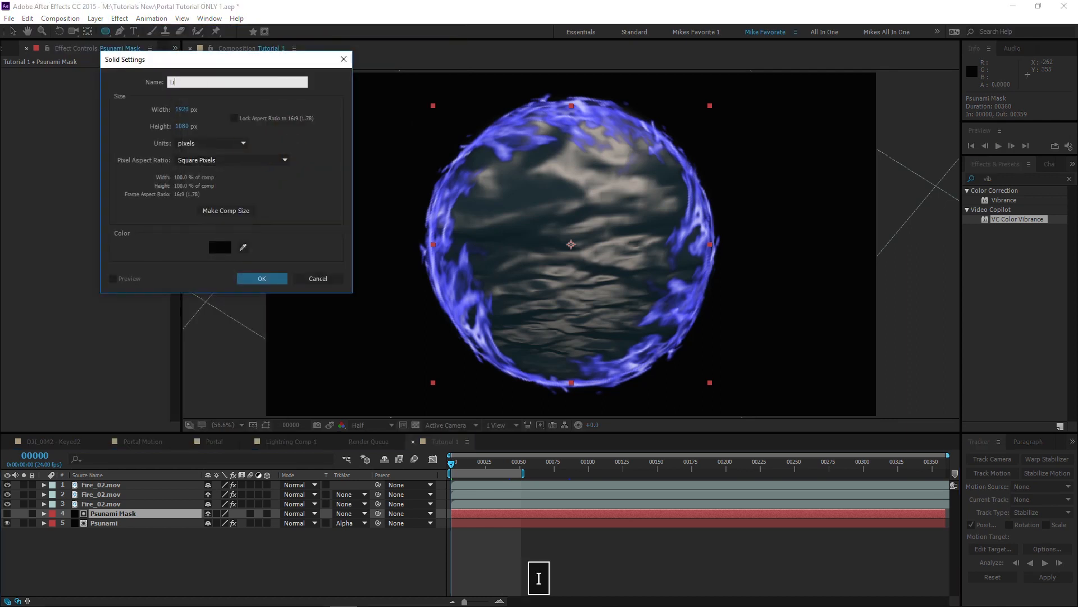
{"action": "type", "text": "ghtning Tutorial"}
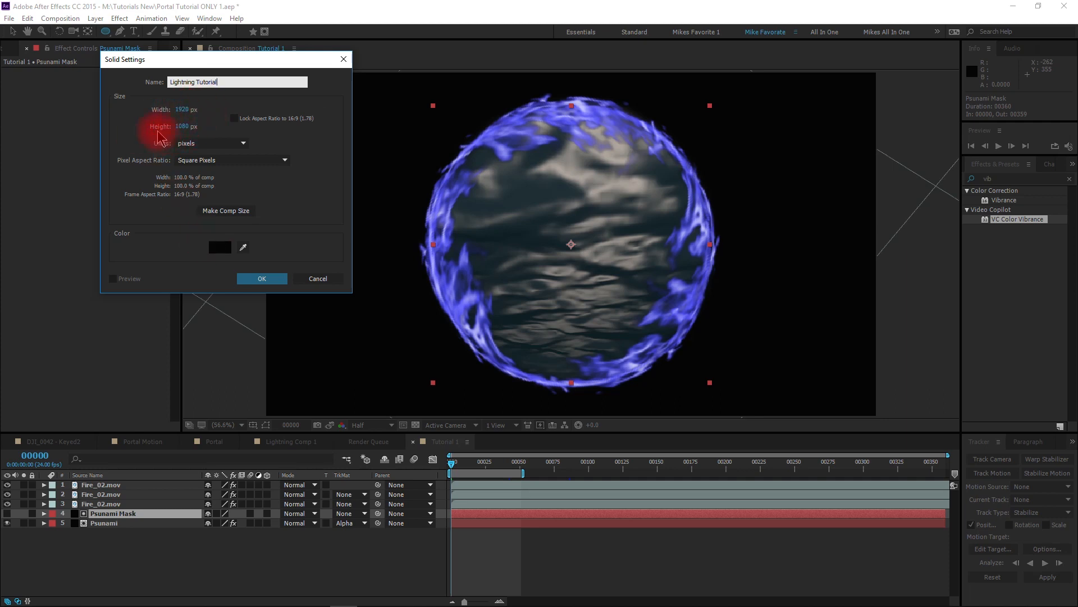
{"action": "left_click", "coordinate": [223, 210]}
{"action": "left_click", "coordinate": [264, 283]}
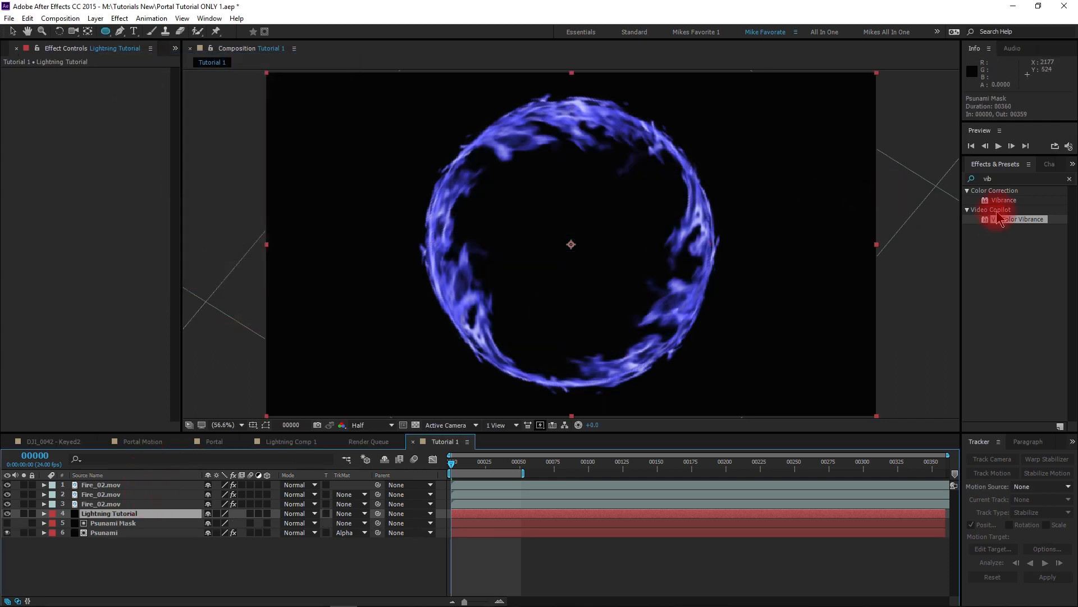
- Apply the Advanced Lightning effect to the Lightning Tutorial solid and set its lightning type to Omni
{"action": "left_click", "coordinate": [980, 180]}
{"action": "type", "text": "light"}
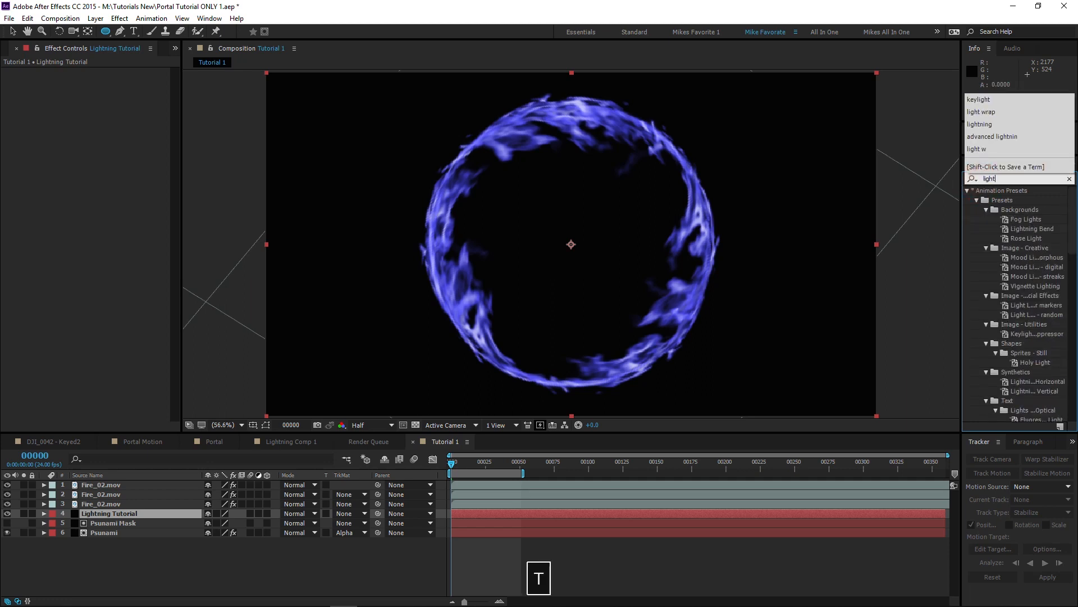
{"action": "type", "text": "ni"}
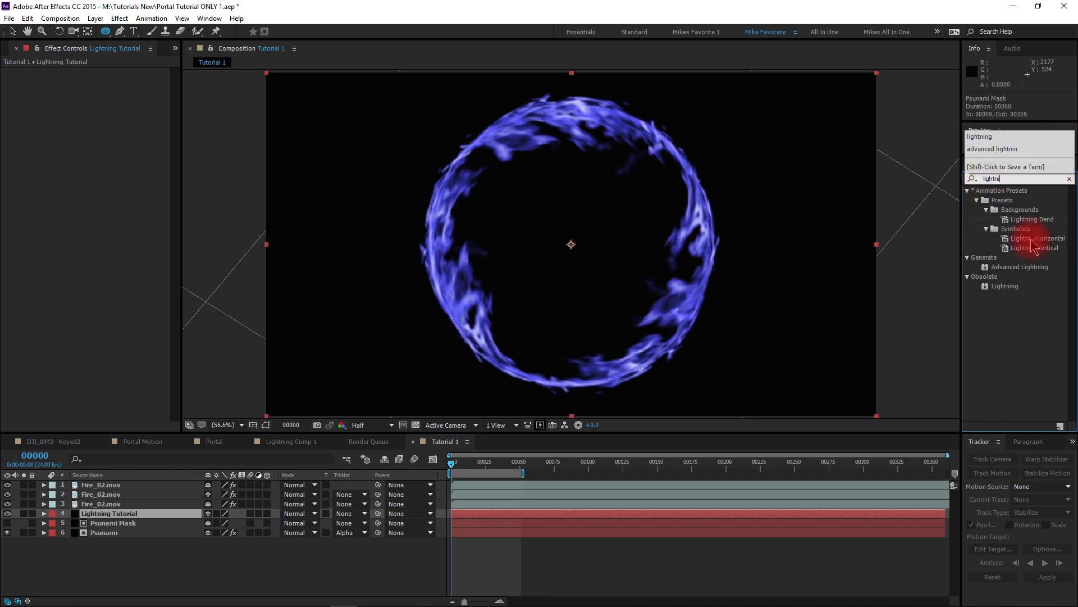
{"action": "left_click", "coordinate": [1006, 269]}
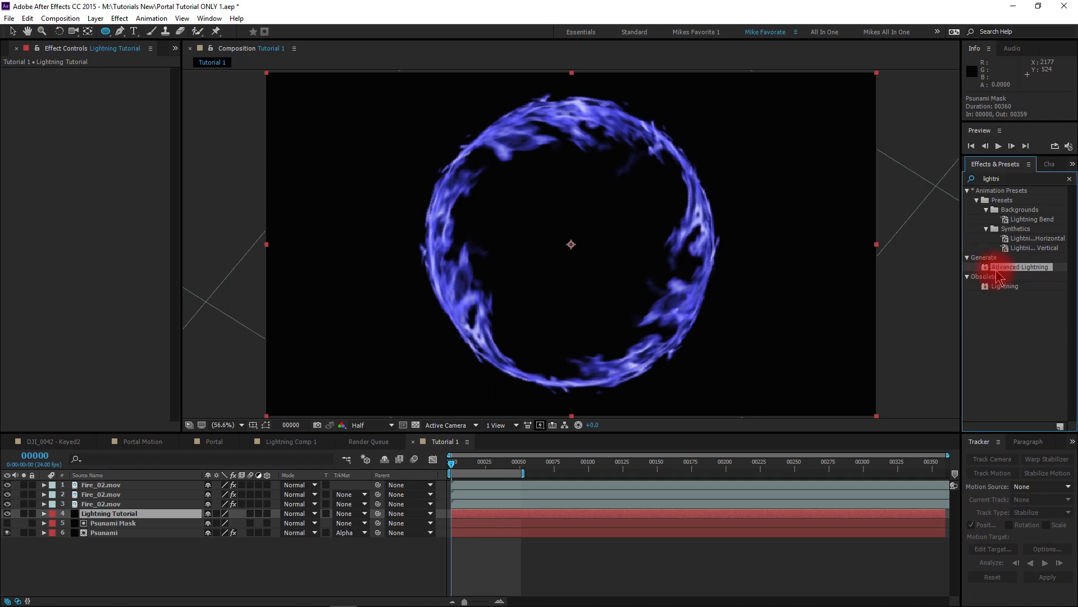
{"action": "left_click_drag", "start_coordinate": [1007, 268], "coordinate": [71, 132]}
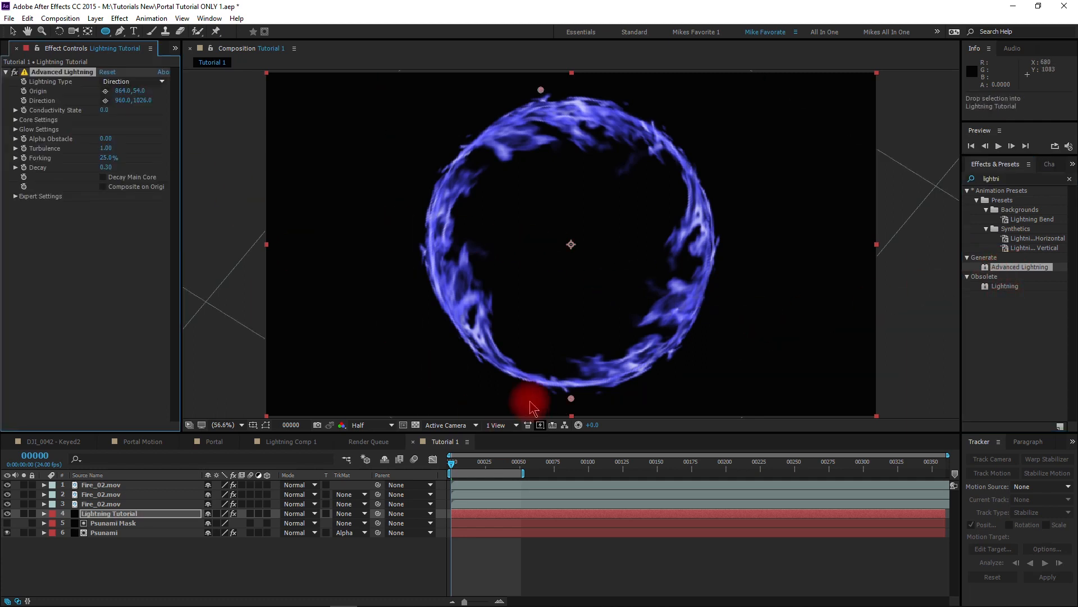
{"action": "key", "text": "v"}
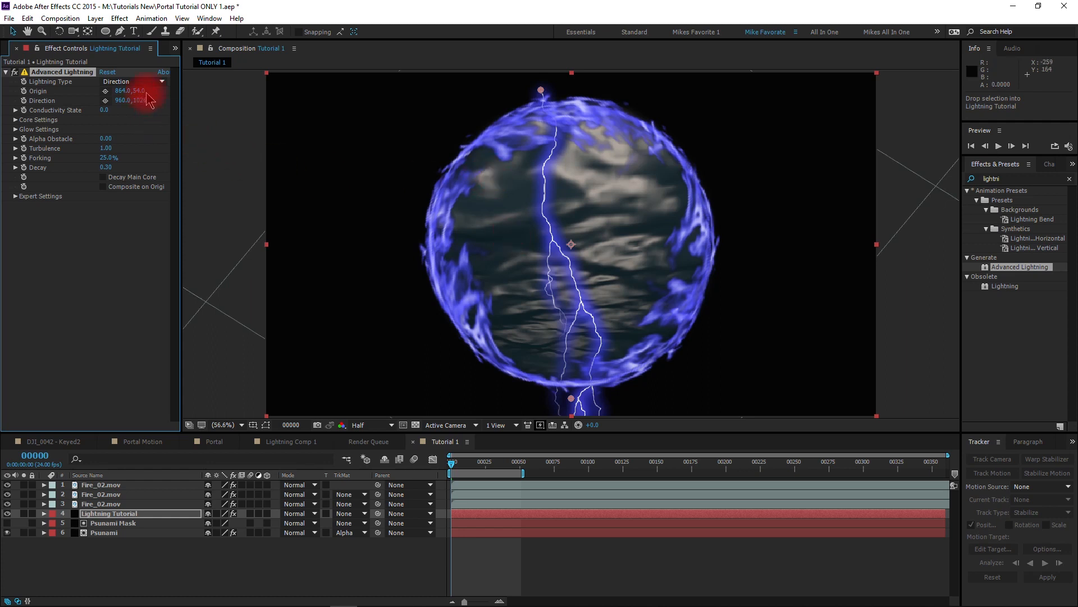
{"action": "left_click", "coordinate": [115, 83]}
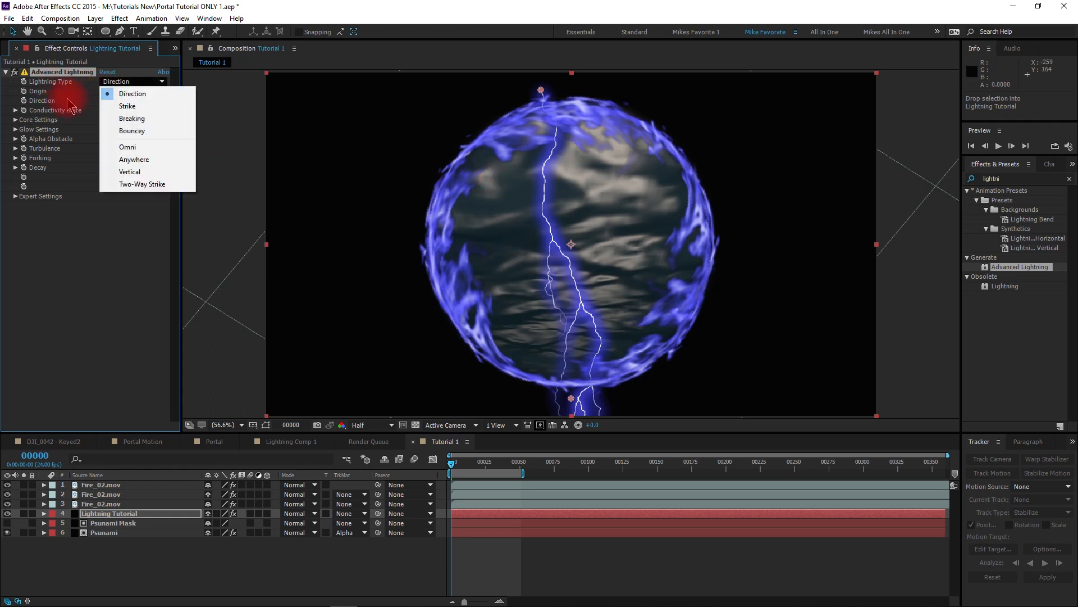
{"action": "left_click", "coordinate": [134, 147]}
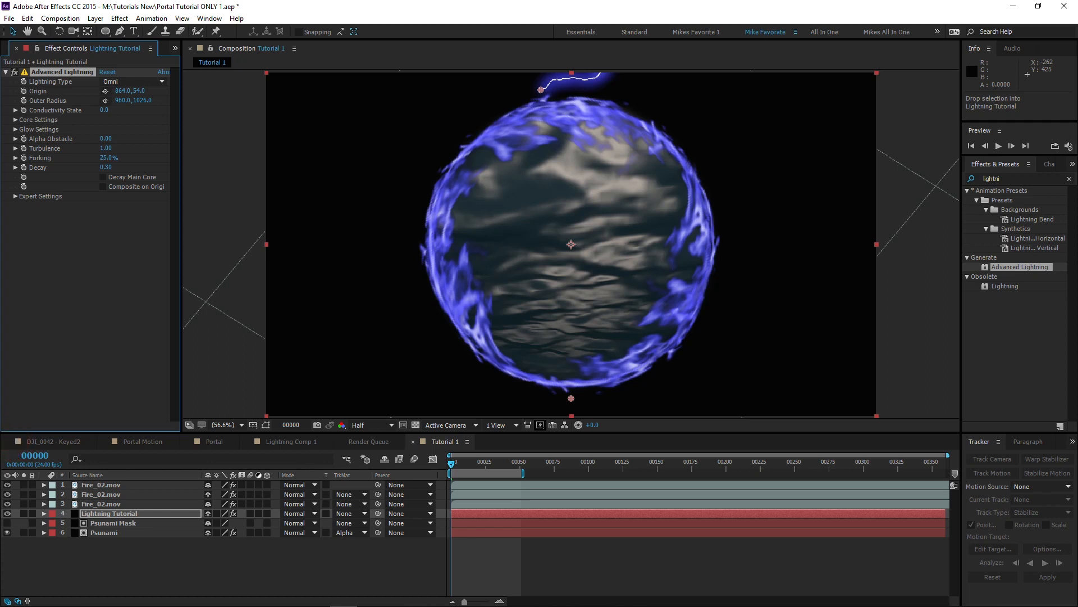
- Place the lightning's origin at the portal's centre and its outer radius point on the ring's upper right, at about 1250, 203
{"action": "left_click", "coordinate": [105, 91]}
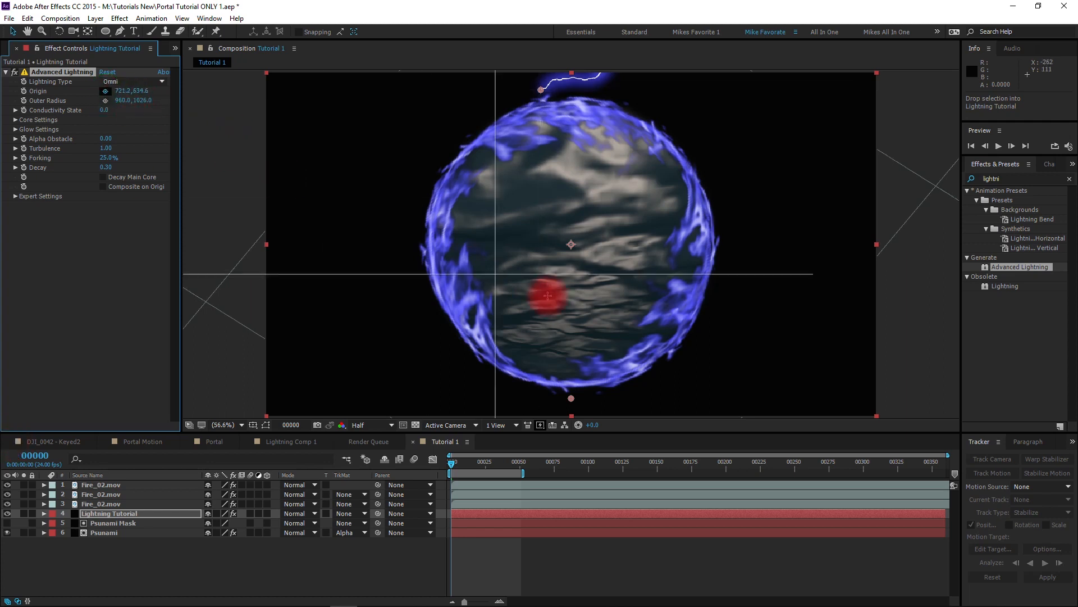
{"action": "left_click", "coordinate": [572, 244]}
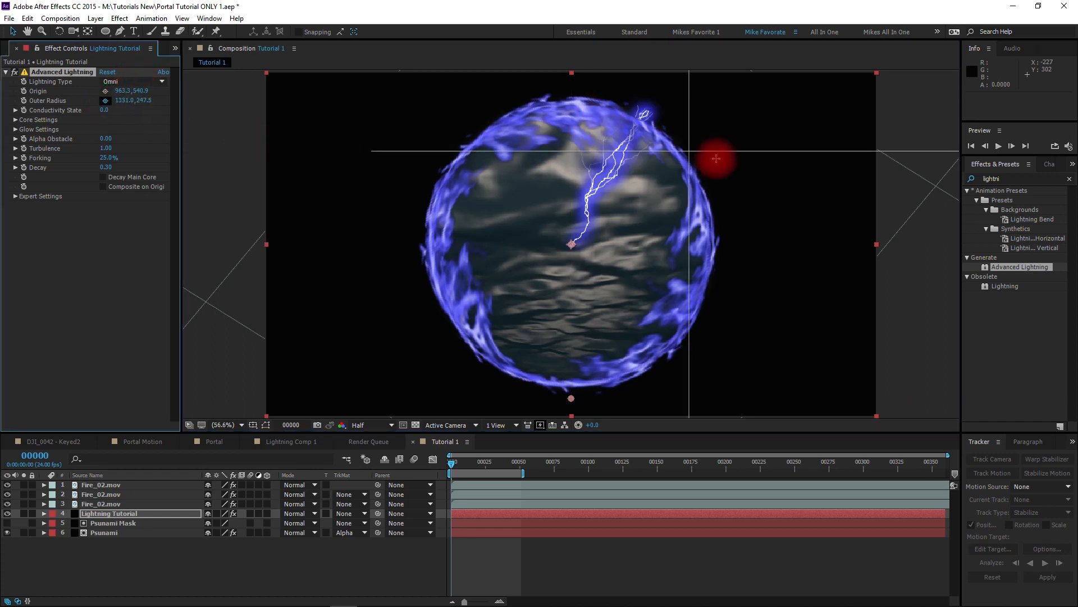
{"action": "left_click", "coordinate": [662, 134]}
{"action": "left_click_drag", "start_coordinate": [664, 133], "coordinate": [663, 137]}
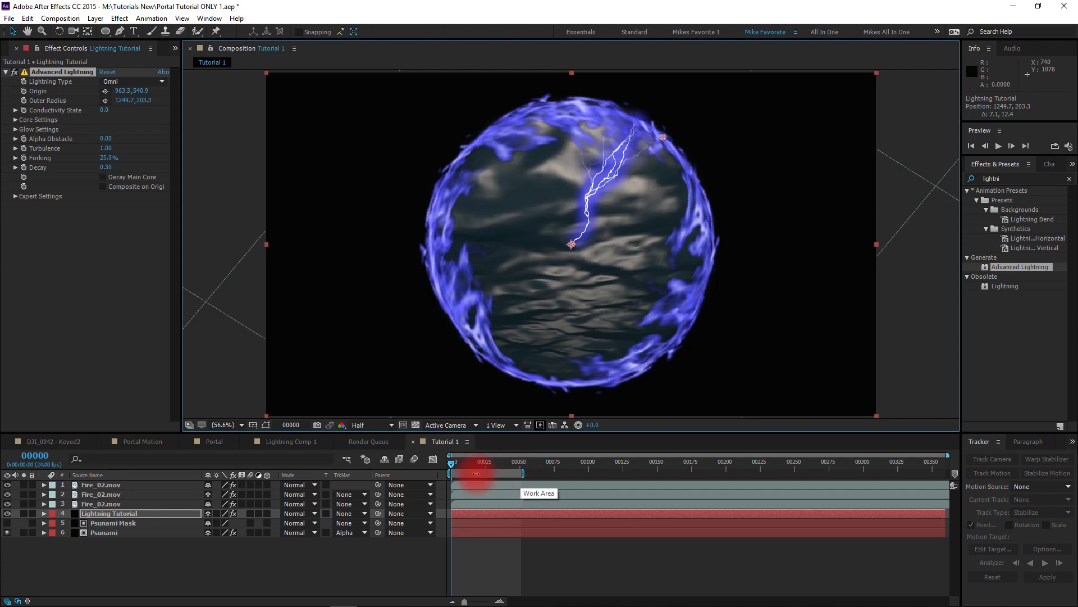
- Add a Conductivity State keyframe at frame 0 and reveal the Lightning Tutorial layer's keyframed properties
{"action": "left_click", "coordinate": [25, 112]}
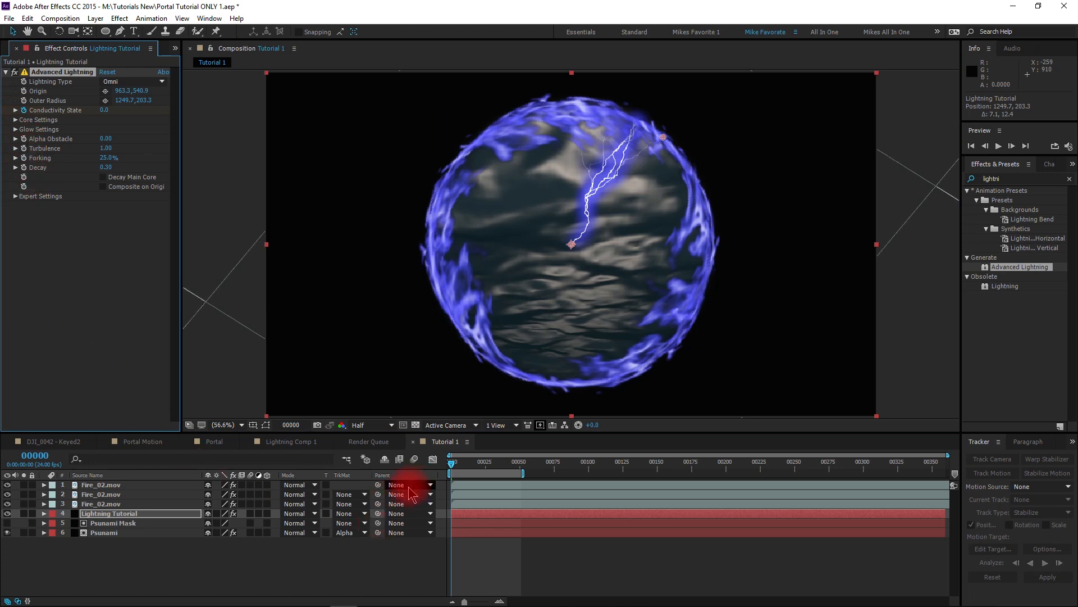
{"action": "left_click", "coordinate": [154, 514]}
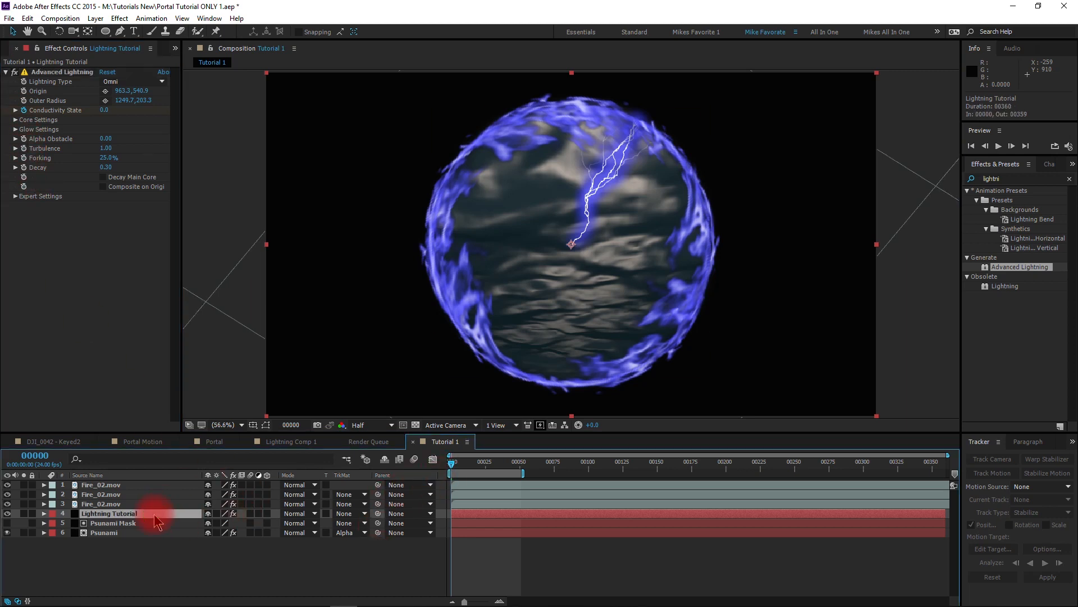
{"action": "key", "text": "u"}
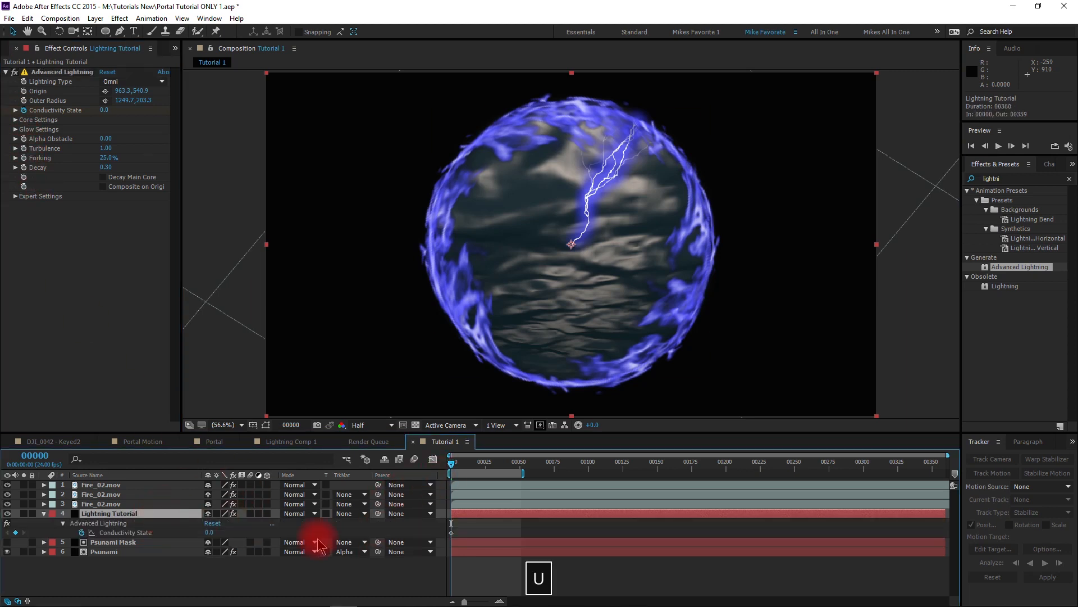
- Extend the work area to frame 150 and add a Conductivity State keyframe of 133 at that frame on the Lightning Tutorial layer
{"action": "left_click_drag", "start_coordinate": [453, 467], "coordinate": [657, 494]}
{"action": "left_click_drag", "start_coordinate": [524, 473], "coordinate": [658, 494]}
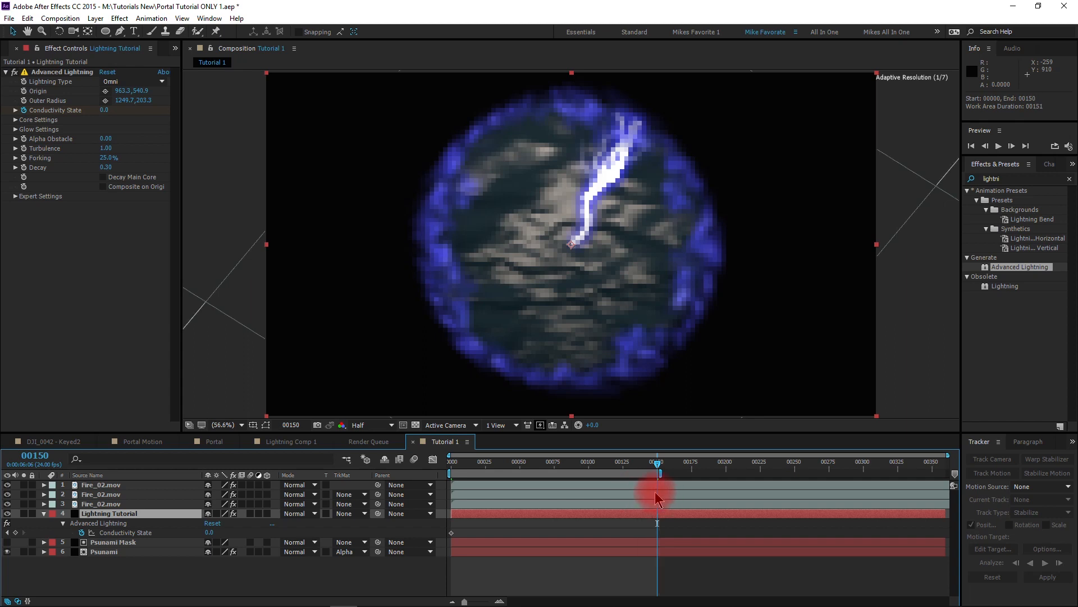
{"action": "left_click", "coordinate": [102, 110]}
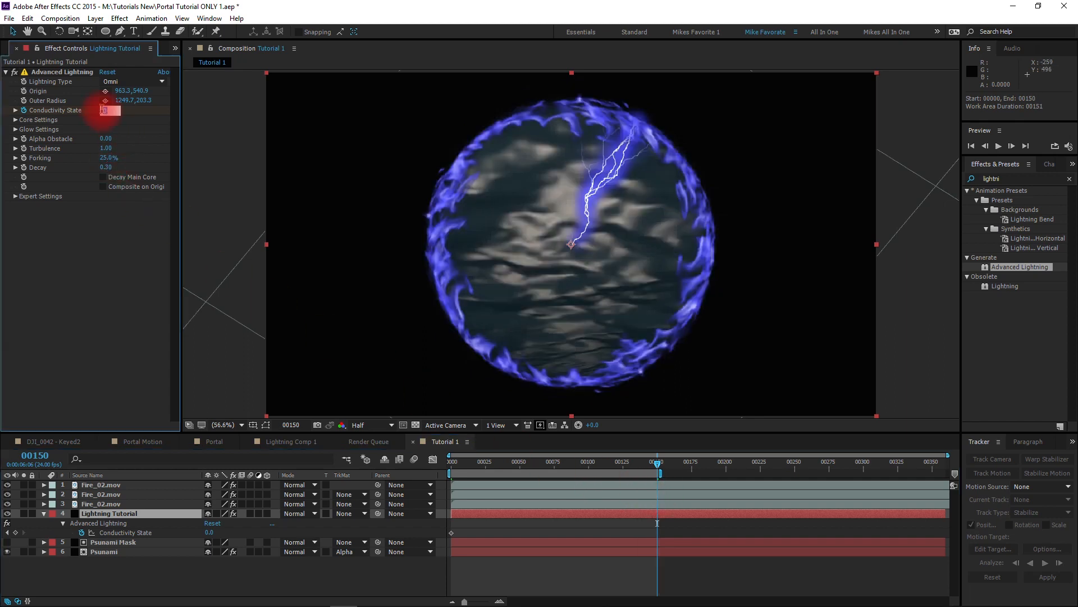
{"action": "type", "text": "133"}
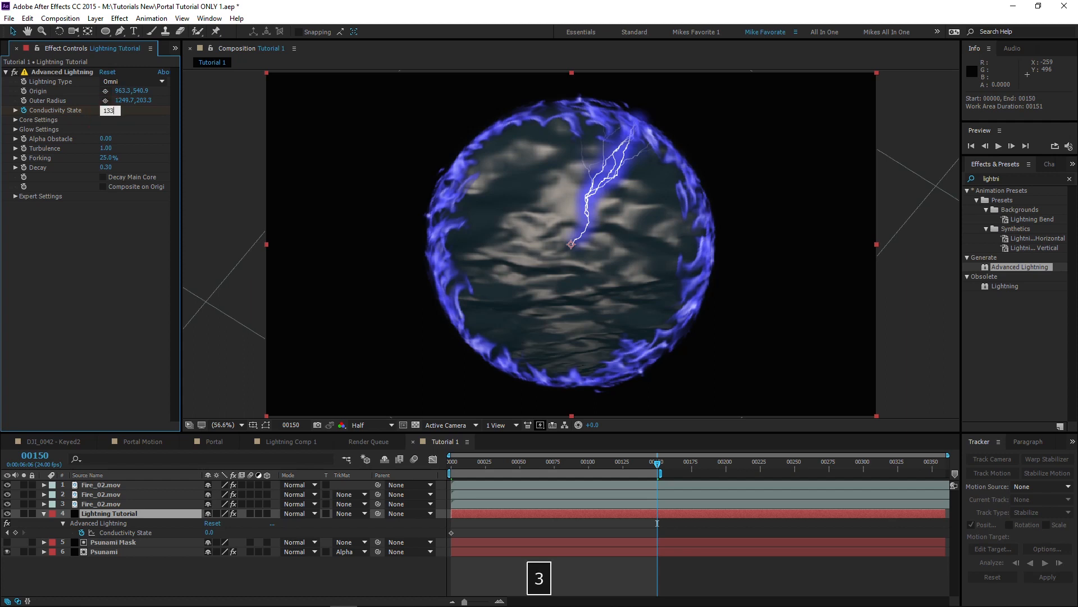
{"action": "key", "text": "Return"}
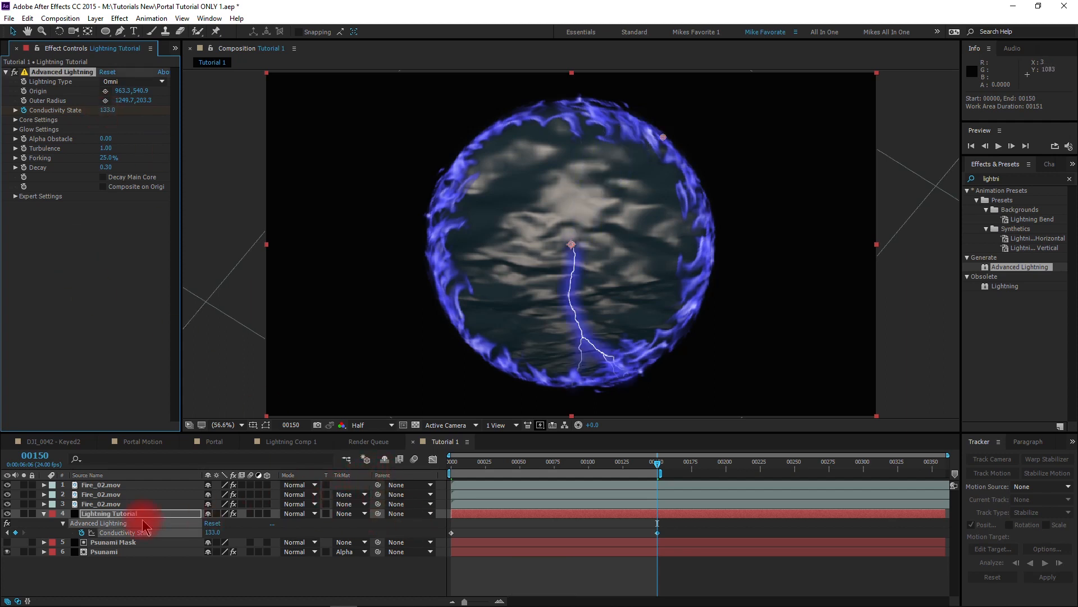
{"action": "left_click", "coordinate": [125, 514]}
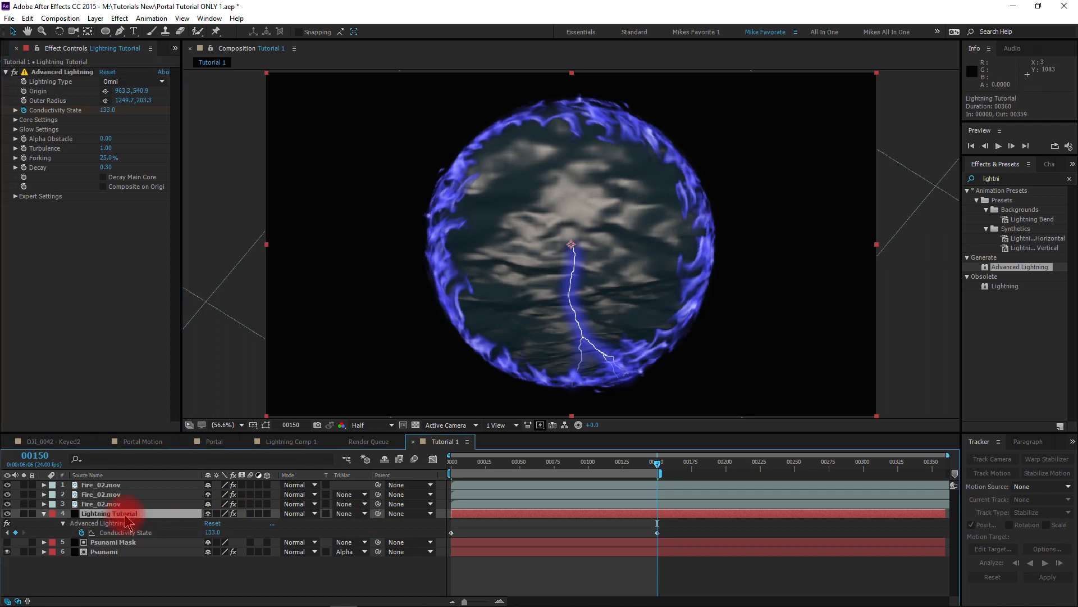
- Return to frame 0 and set the Psunami effect's render mode to Wireframe
{"action": "left_click", "coordinate": [452, 466]}
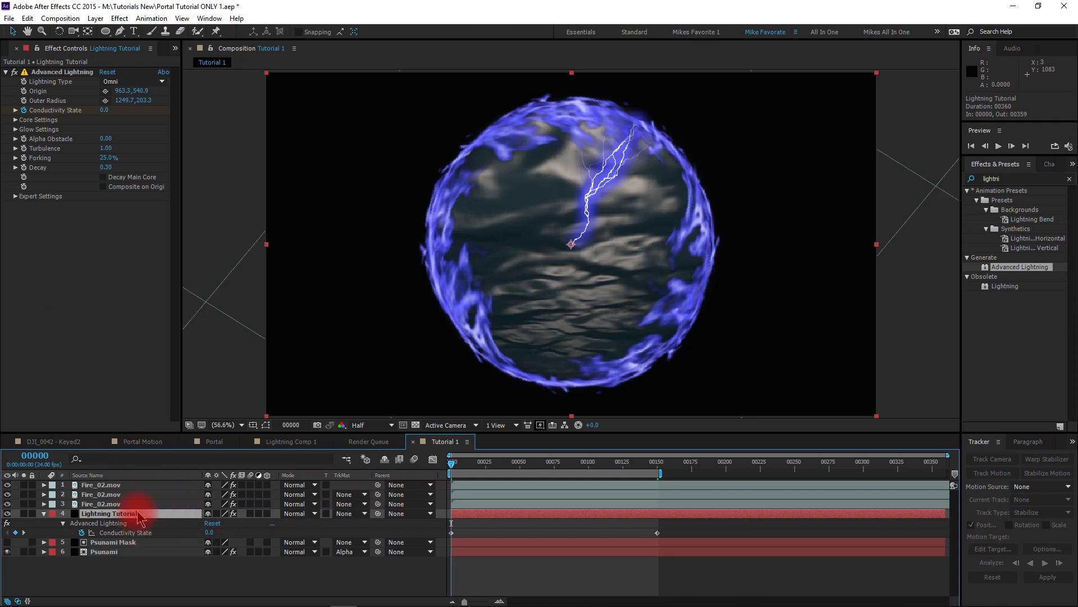
{"action": "left_click", "coordinate": [124, 552]}
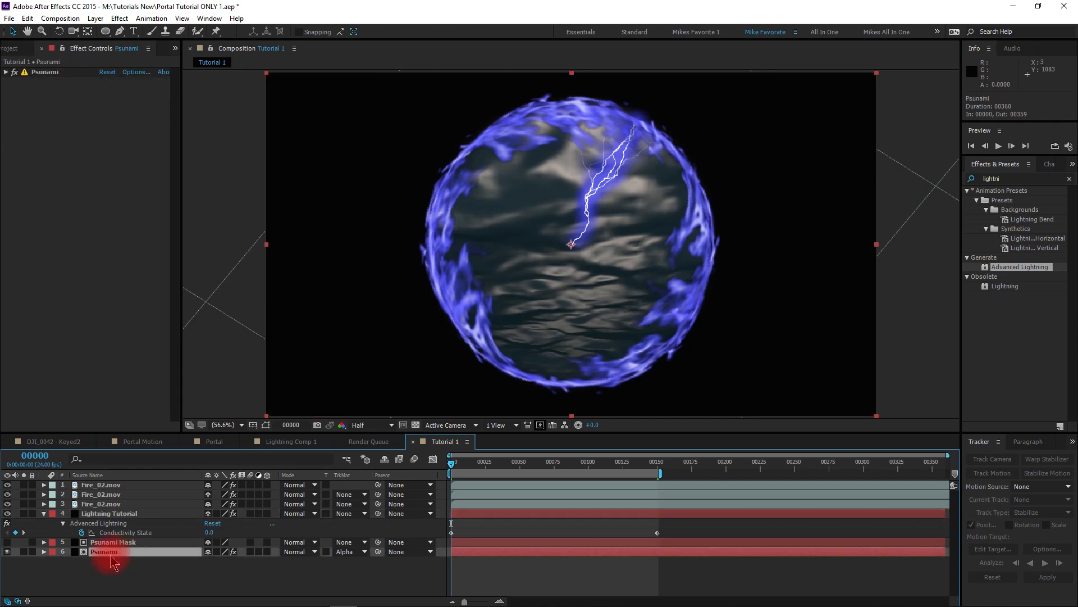
{"action": "left_click", "coordinate": [6, 73]}
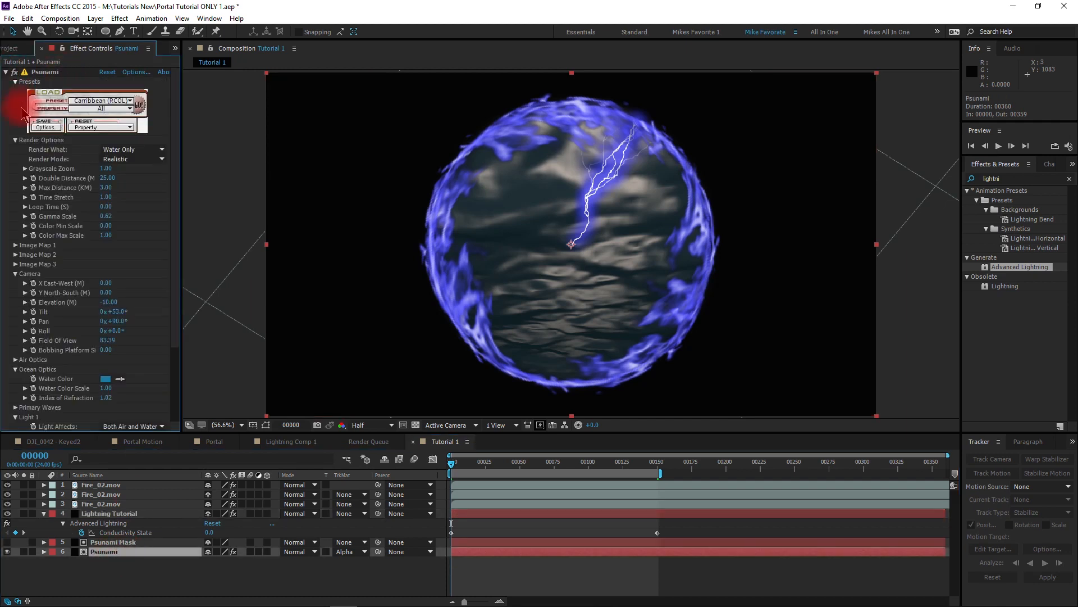
{"action": "left_click", "coordinate": [119, 162]}
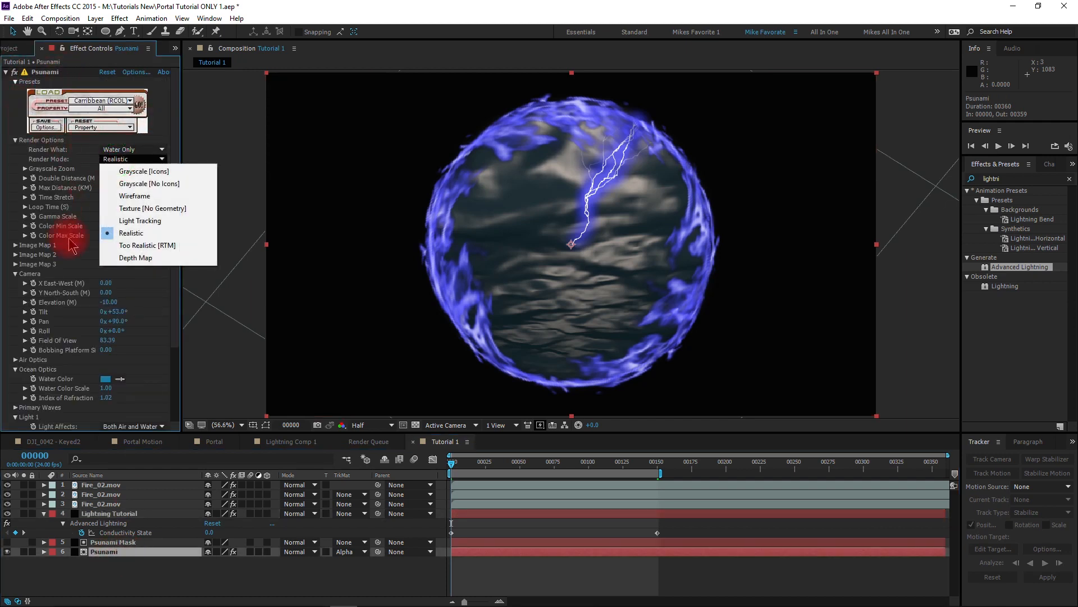
{"action": "left_click", "coordinate": [135, 196]}
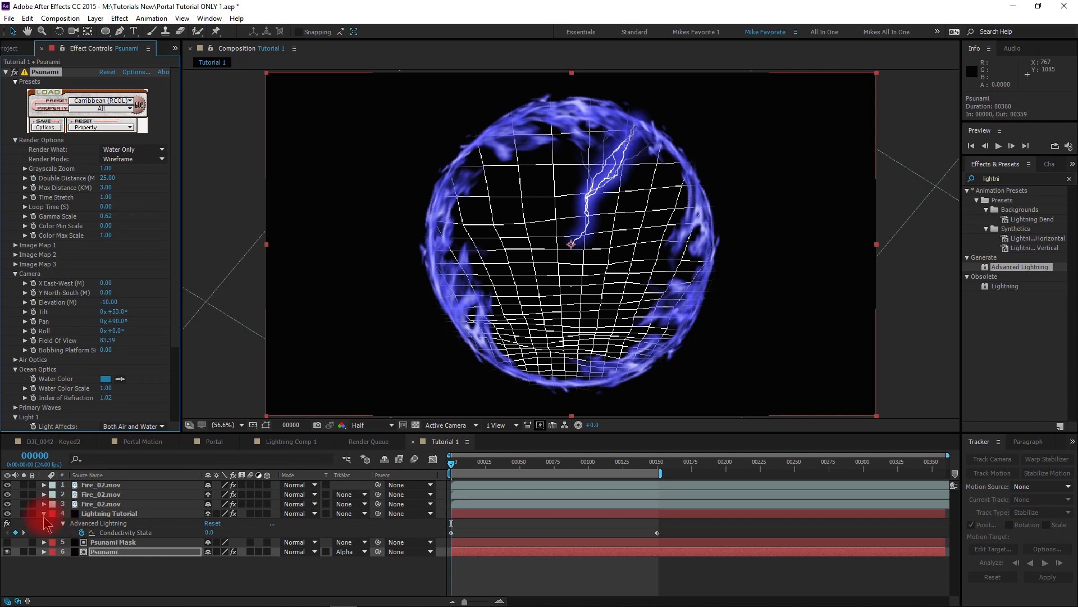
- Collapse the Lightning Tutorial layer's properties and preview the portal animation from frame 0
{"action": "left_click", "coordinate": [44, 514]}
{"action": "mouse_move", "coordinate": [295, 579]}
{"action": "key", "text": "space"}
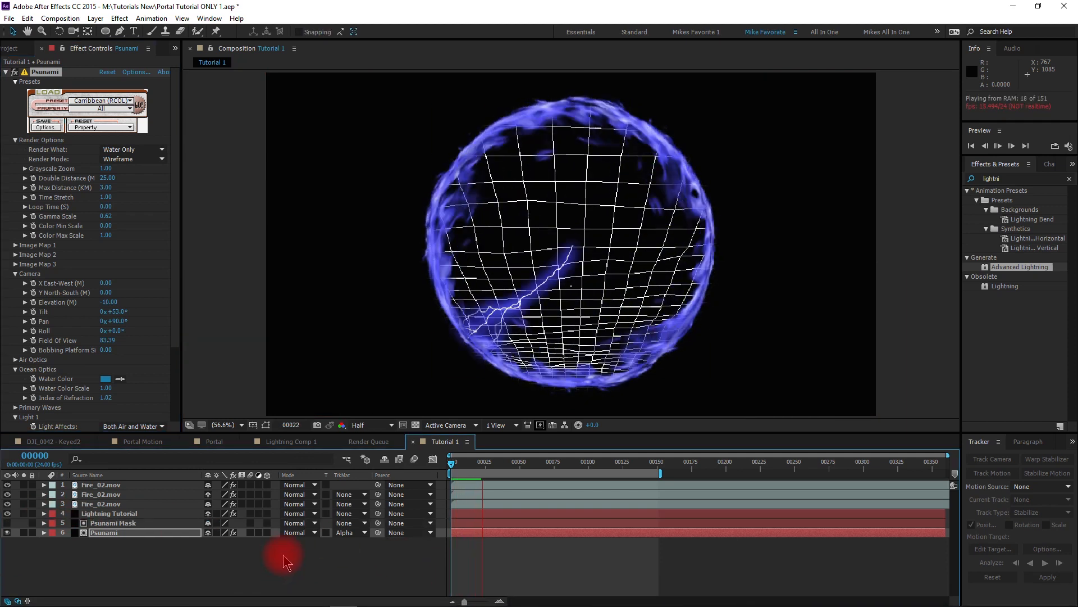
{"action": "key", "text": "space"}
{"action": "left_click_drag", "start_coordinate": [475, 469], "coordinate": [451, 465]}
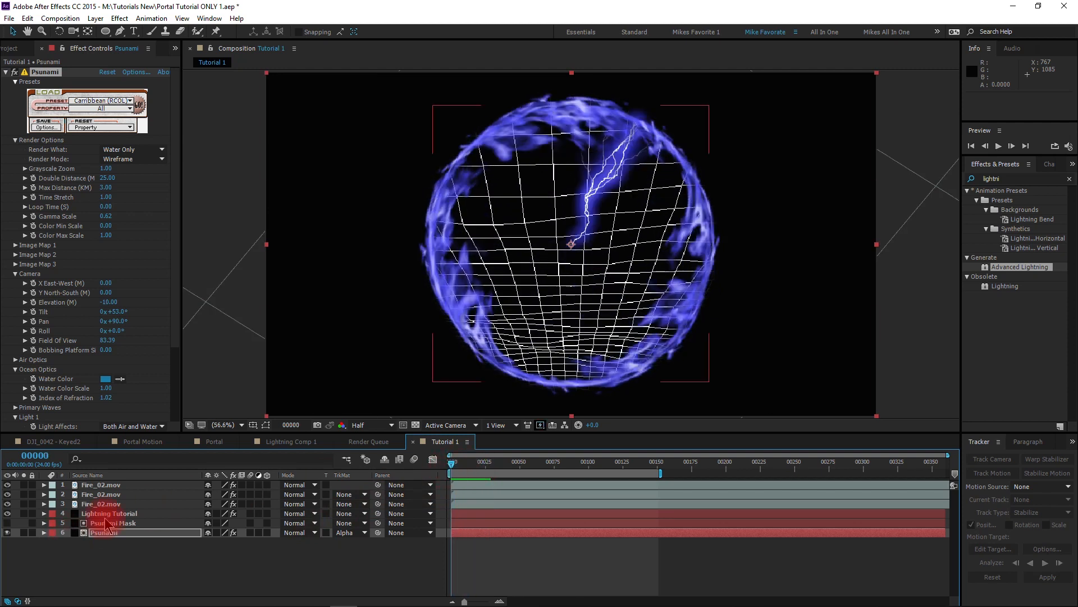
- Hide the Psunami layer and add the expression wiggle(8,6) to the lightning's Core Radius
{"action": "left_click", "coordinate": [7, 532]}
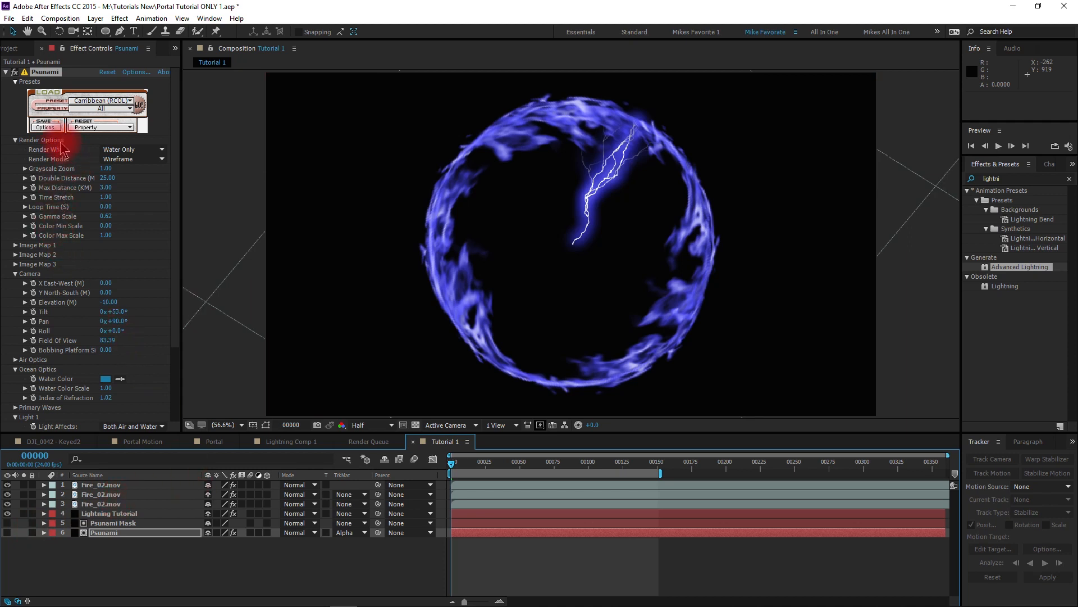
{"action": "left_click", "coordinate": [111, 513]}
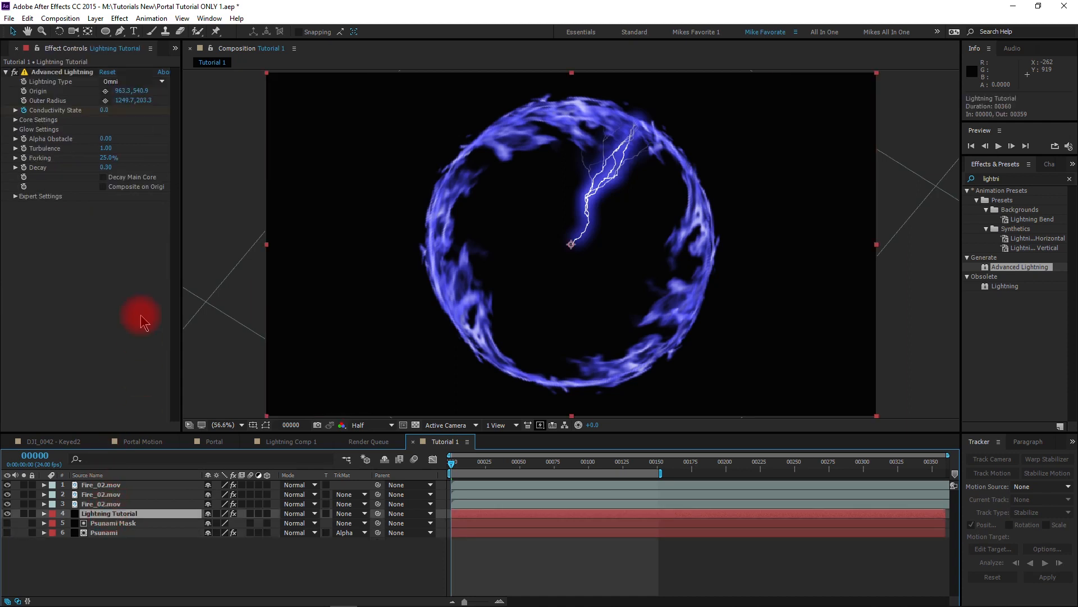
{"action": "left_click", "coordinate": [15, 120]}
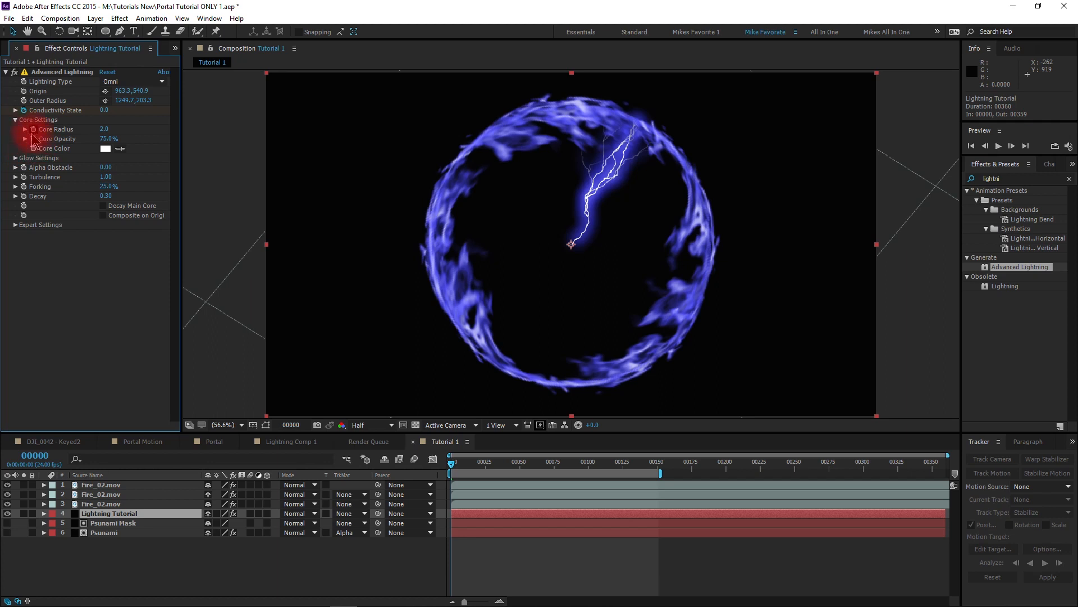
{"action": "left_click", "coordinate": [33, 130], "text": "alt"}
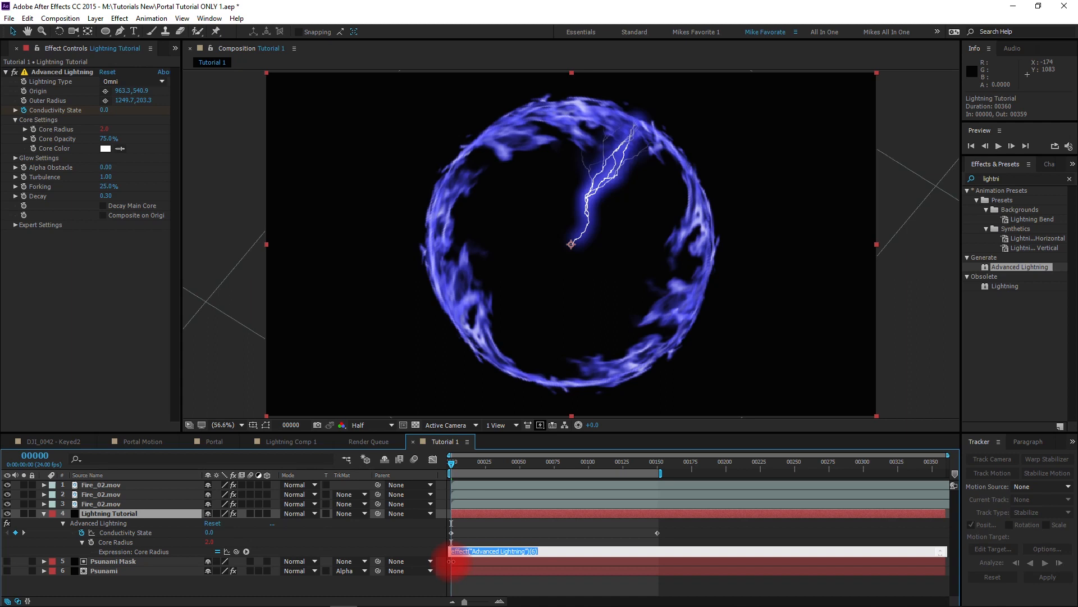
{"action": "type", "text": "wi"}
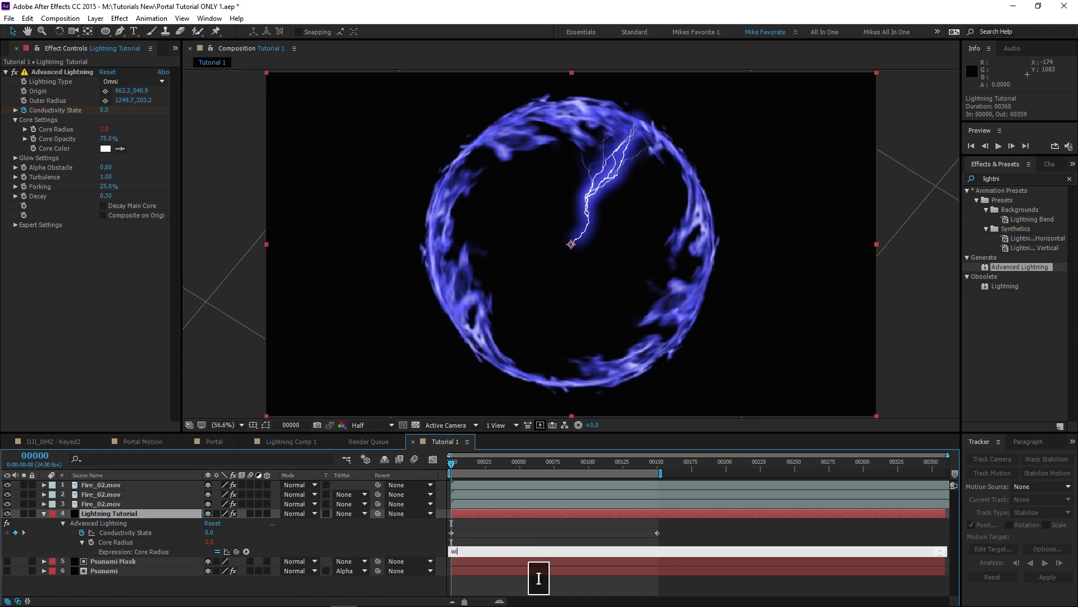
{"action": "type", "text": "ggle("}
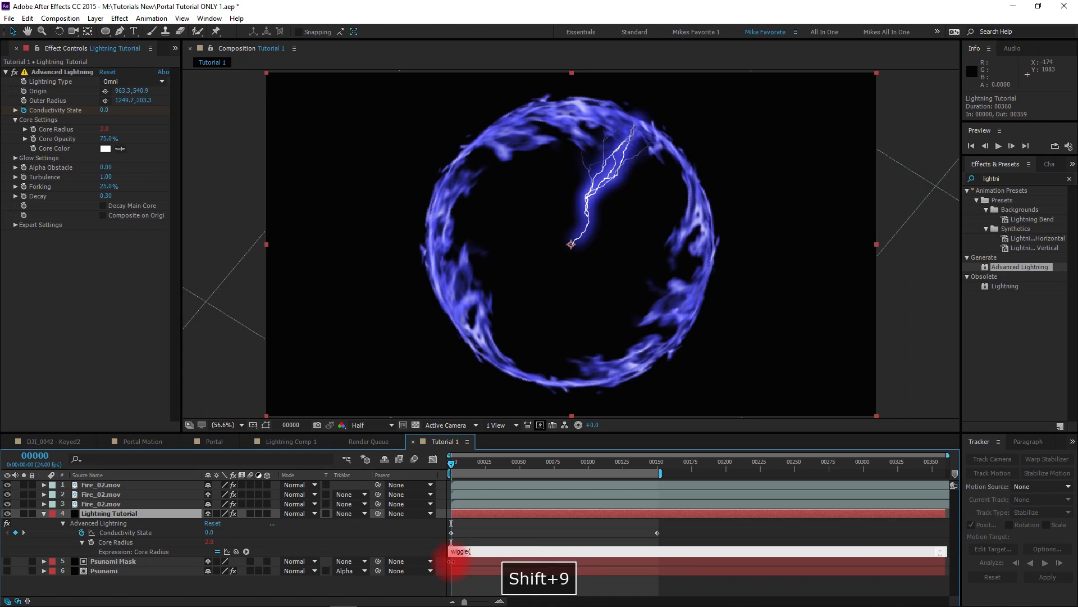
{"action": "type", "text": "8,6)"}
{"action": "left_click", "coordinate": [162, 505]}
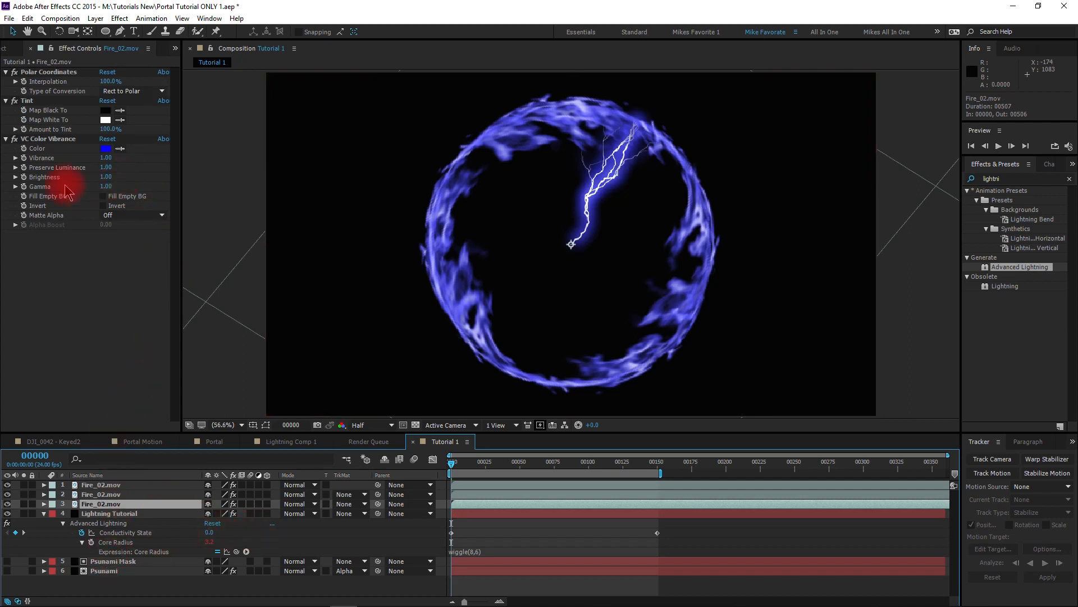
- Set the core color of the Lightning Tutorial layer's Advanced Lightning effect to yellow, FCFF00
{"action": "left_click", "coordinate": [92, 513]}
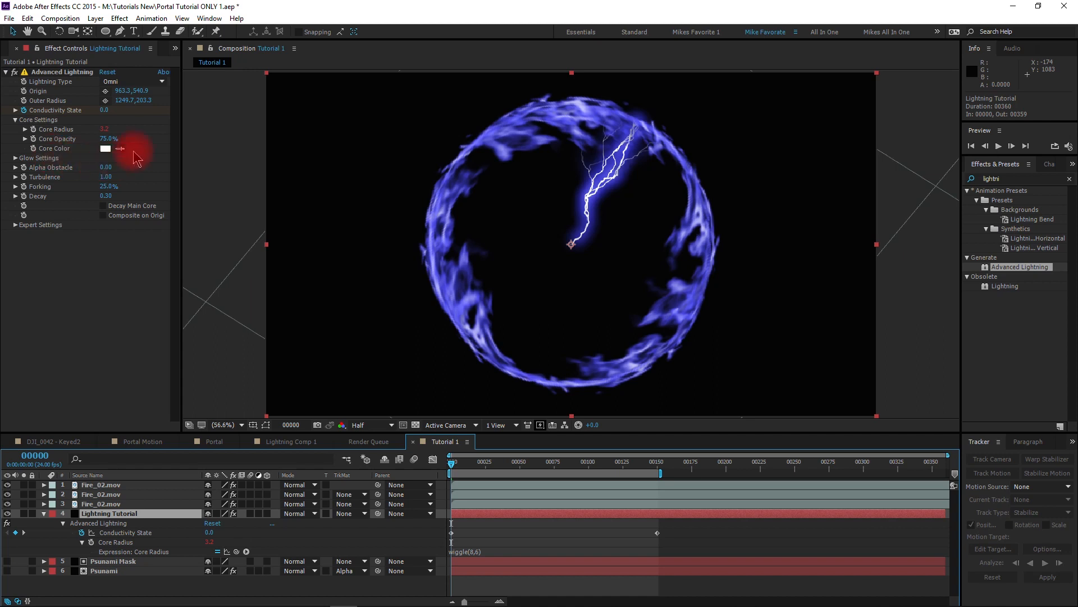
{"action": "left_click", "coordinate": [105, 148]}
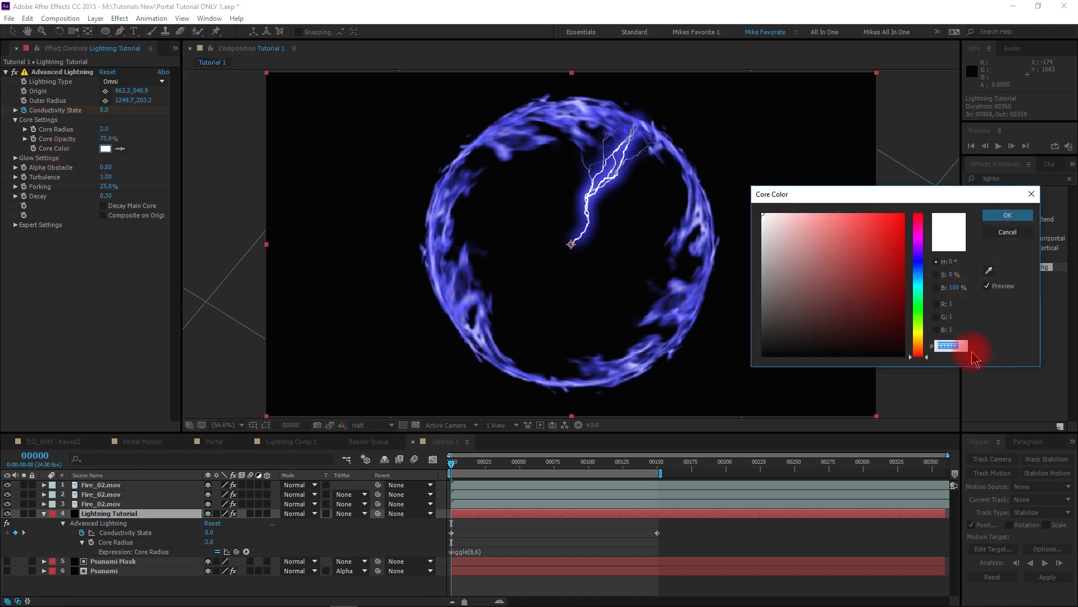
{"action": "type", "text": "FC"}
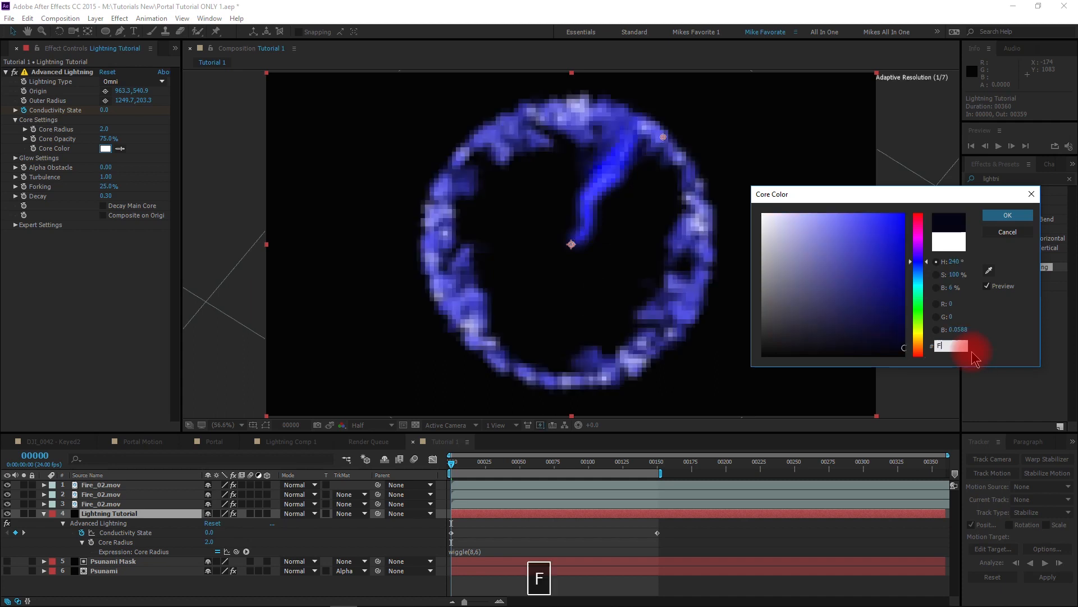
{"action": "type", "text": "FF"}
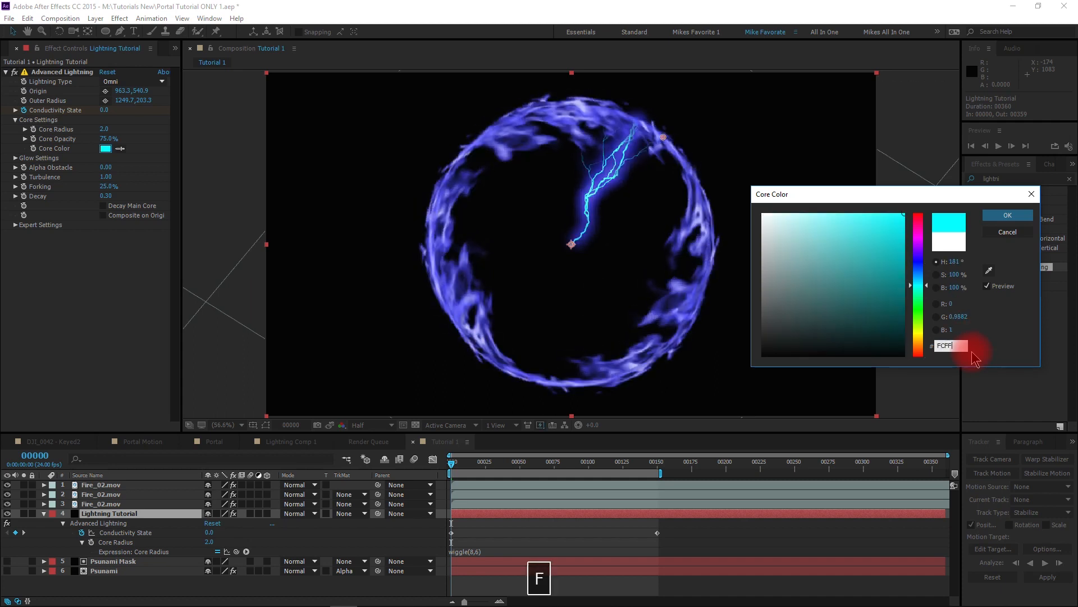
{"action": "type", "text": "00"}
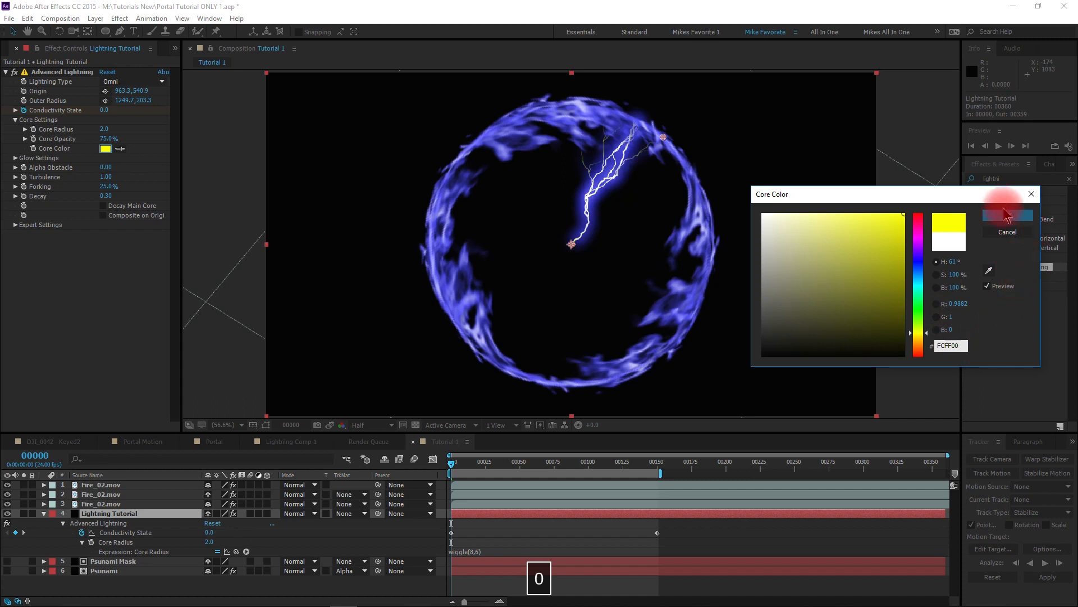
{"action": "left_click", "coordinate": [1009, 216]}
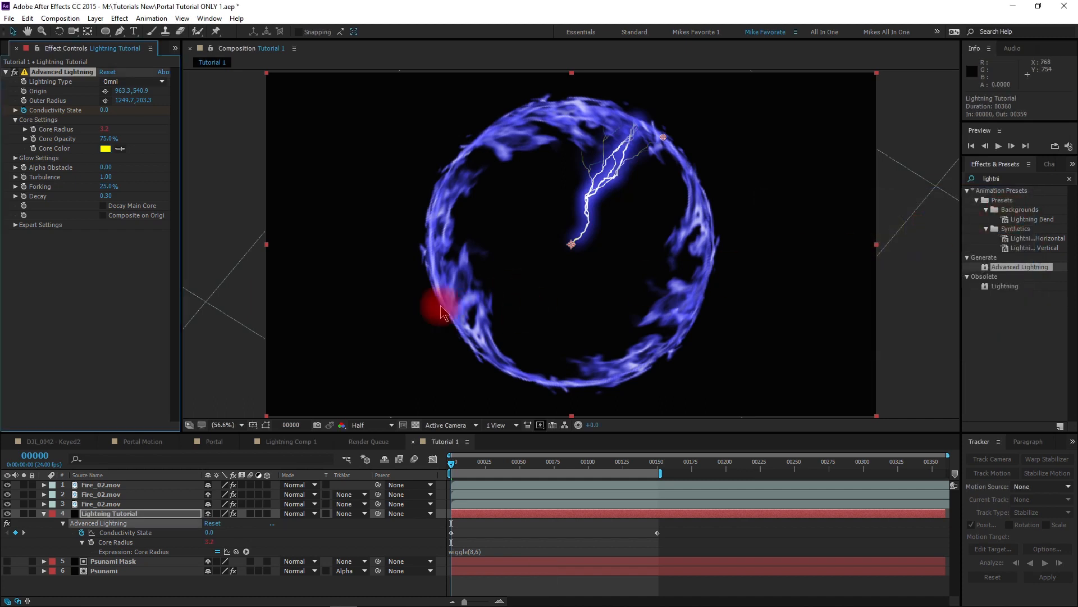
{"action": "left_click", "coordinate": [98, 310]}
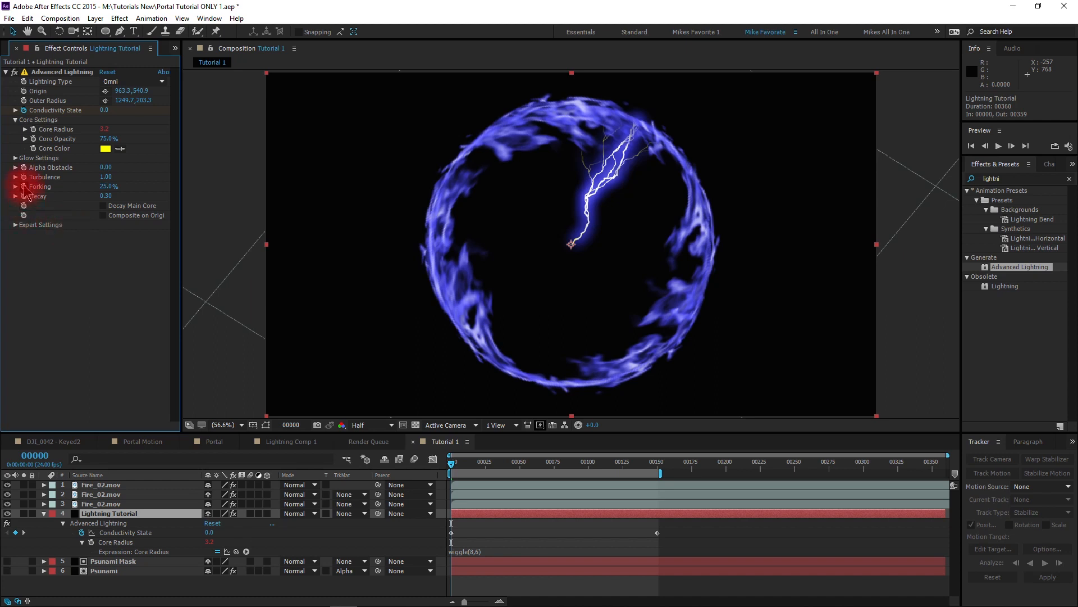
- Reduce the lightning's glow opacity to 0% and check its glow color
{"action": "left_click", "coordinate": [16, 159]}
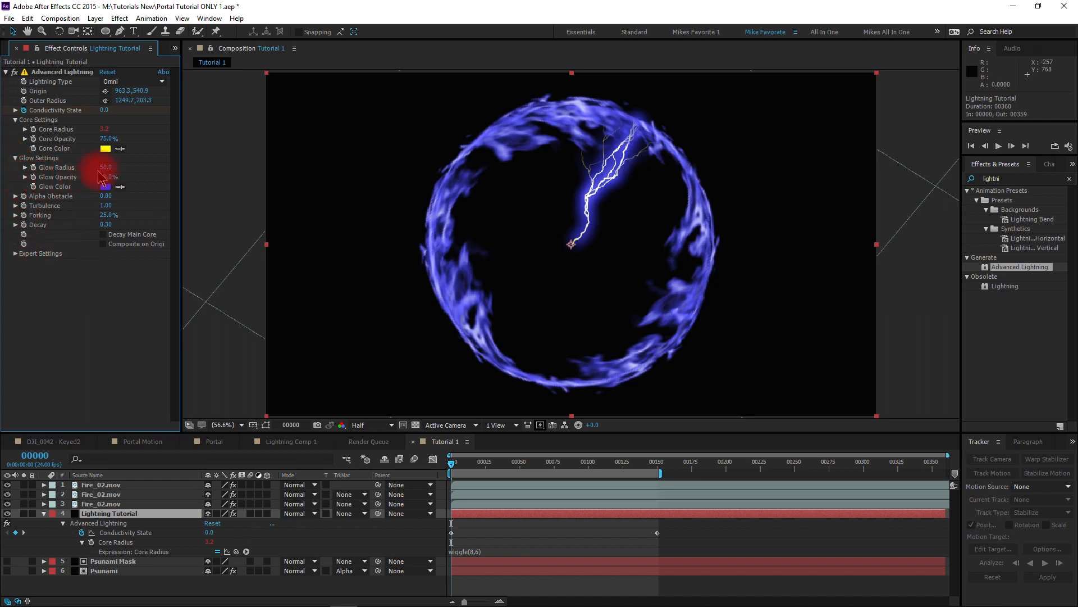
{"action": "left_click_drag", "start_coordinate": [106, 181], "coordinate": [32, 181]}
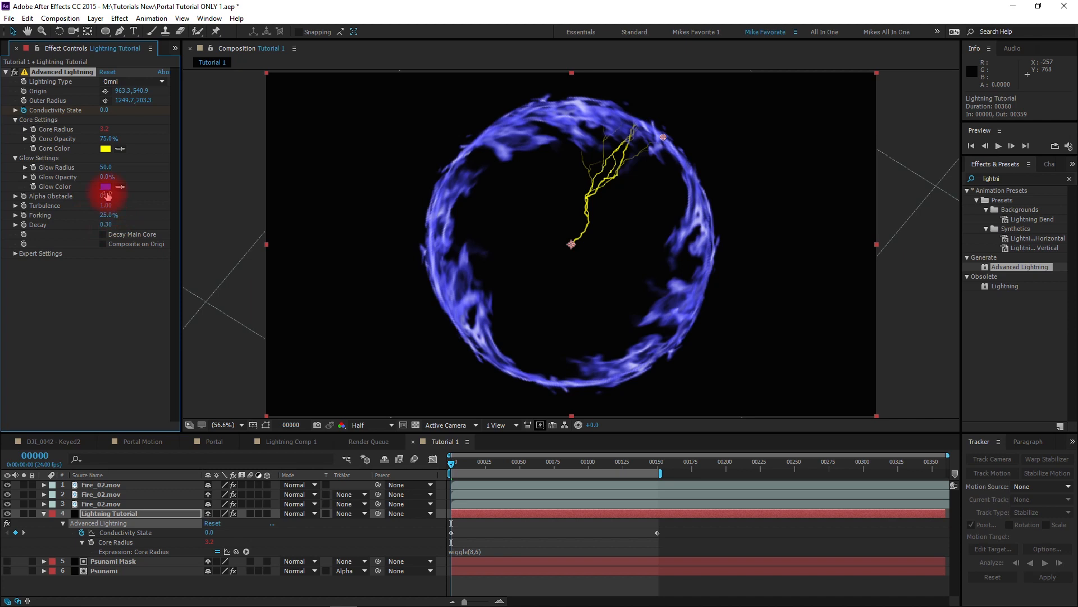
{"action": "left_click", "coordinate": [105, 188]}
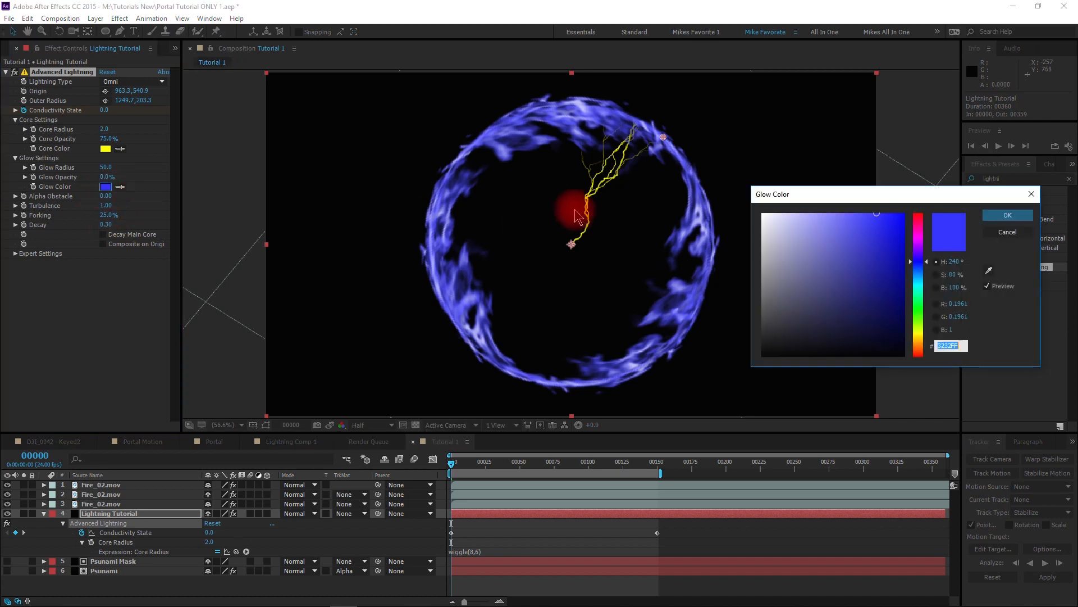
{"action": "left_click", "coordinate": [1007, 234]}
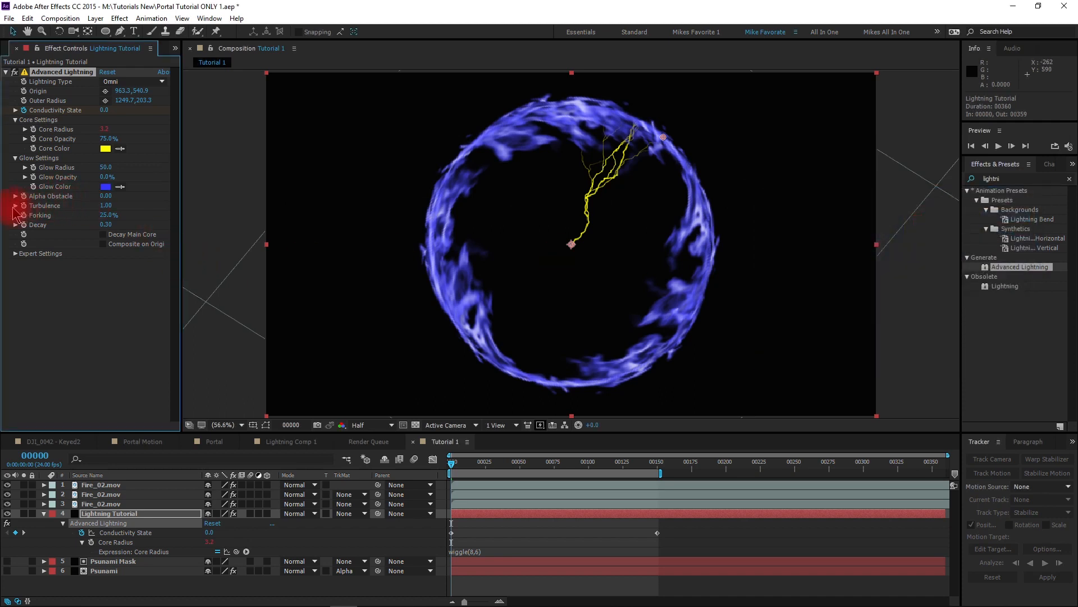
- Set the lightning's turbulence to 0.88 and its forking to 37%
{"action": "left_click", "coordinate": [106, 205]}
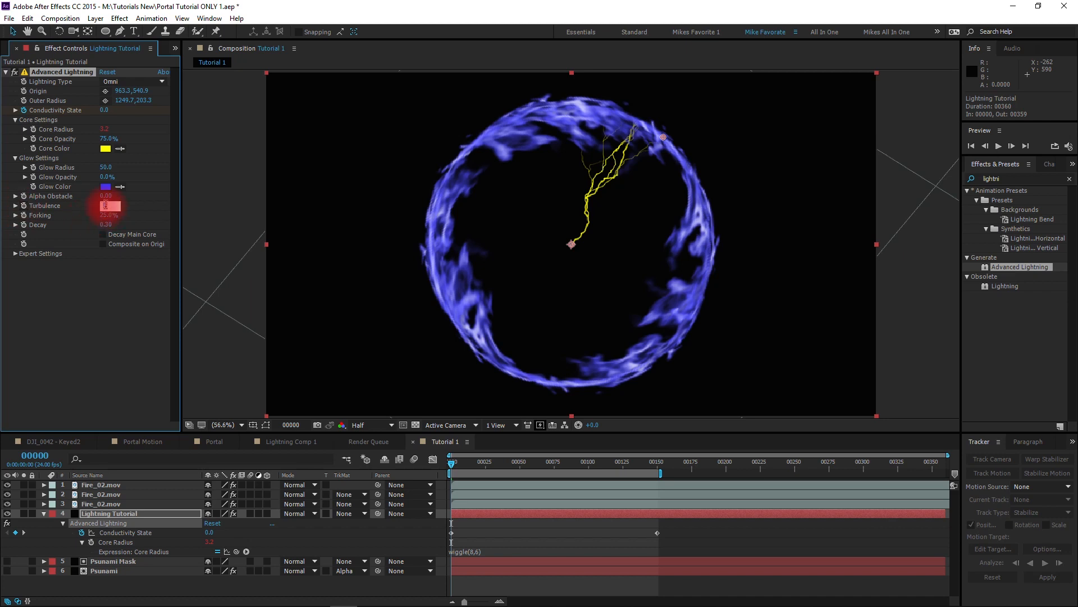
{"action": "type", "text": ".8"}
{"action": "key", "text": "Return"}
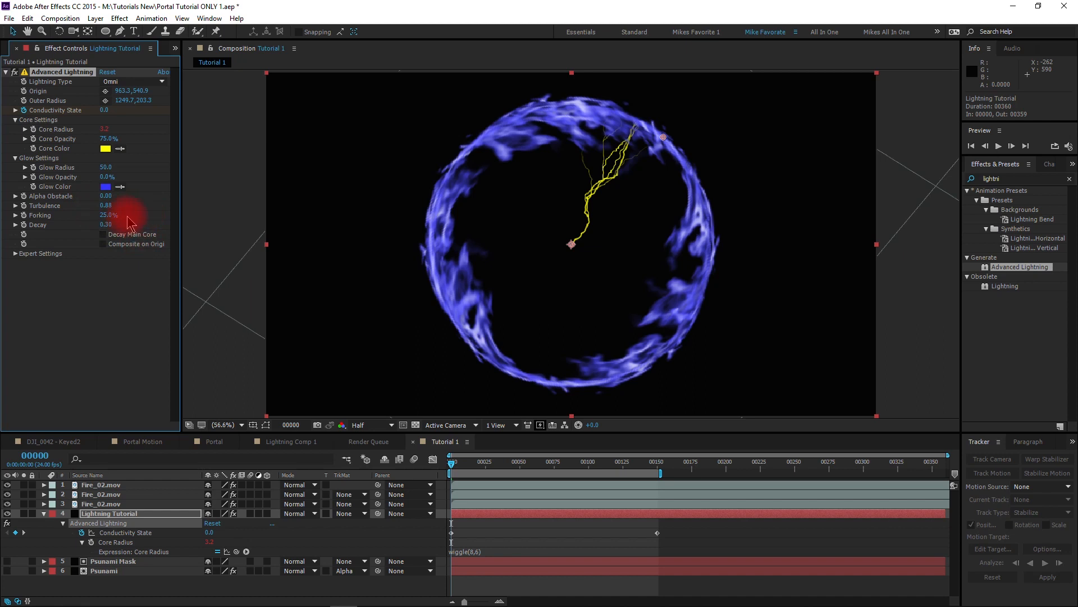
{"action": "left_click_drag", "start_coordinate": [107, 218], "coordinate": [119, 217]}
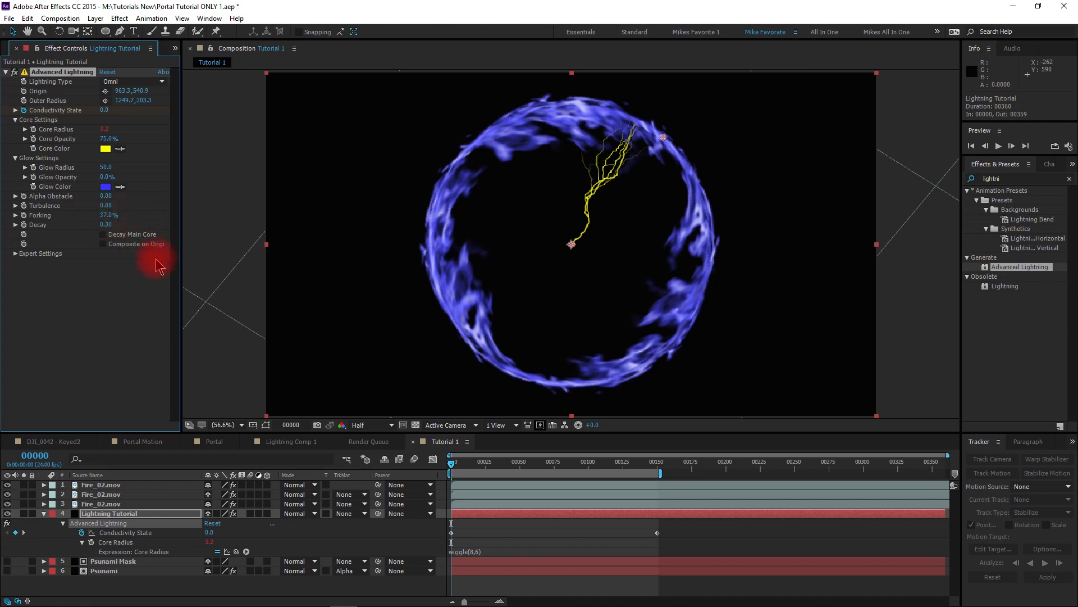
- Set the lightning's decay to 0.24 and preview the animation
{"action": "left_click", "coordinate": [106, 225]}
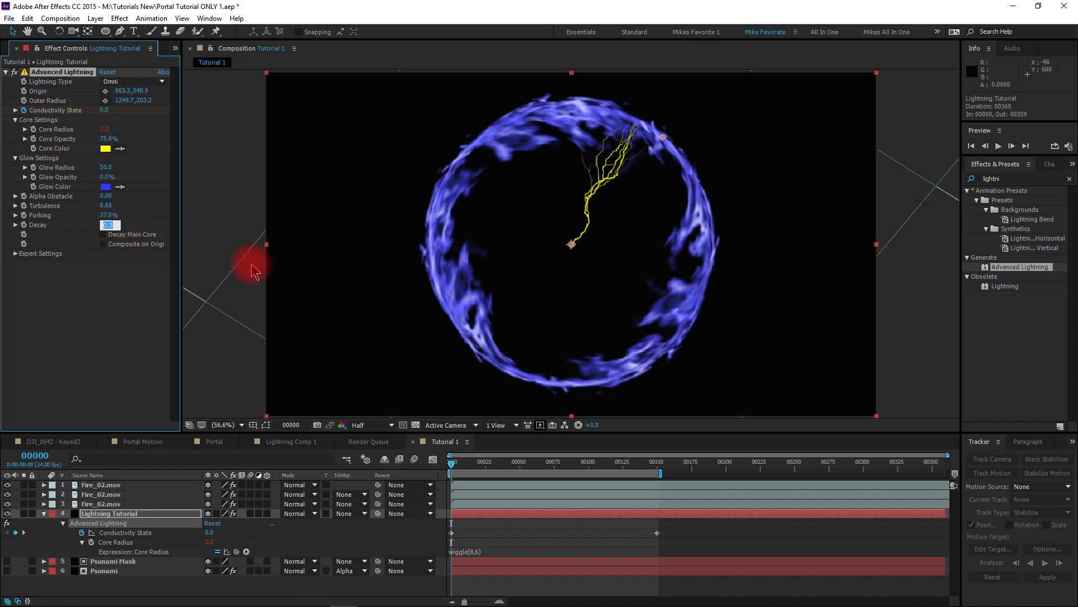
{"action": "type", "text": "0.24"}
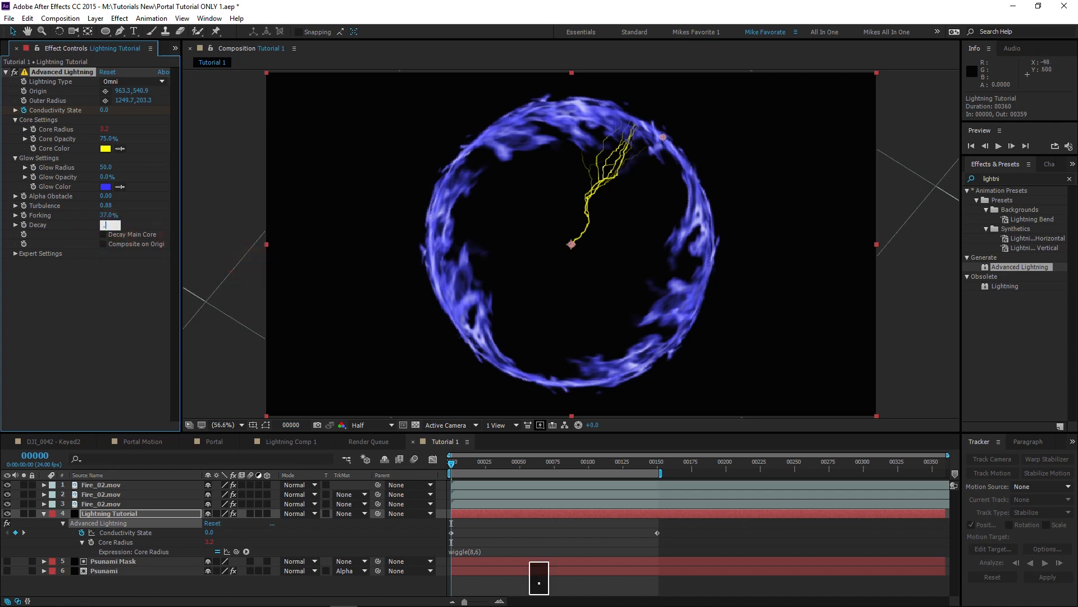
{"action": "key", "text": "Return"}
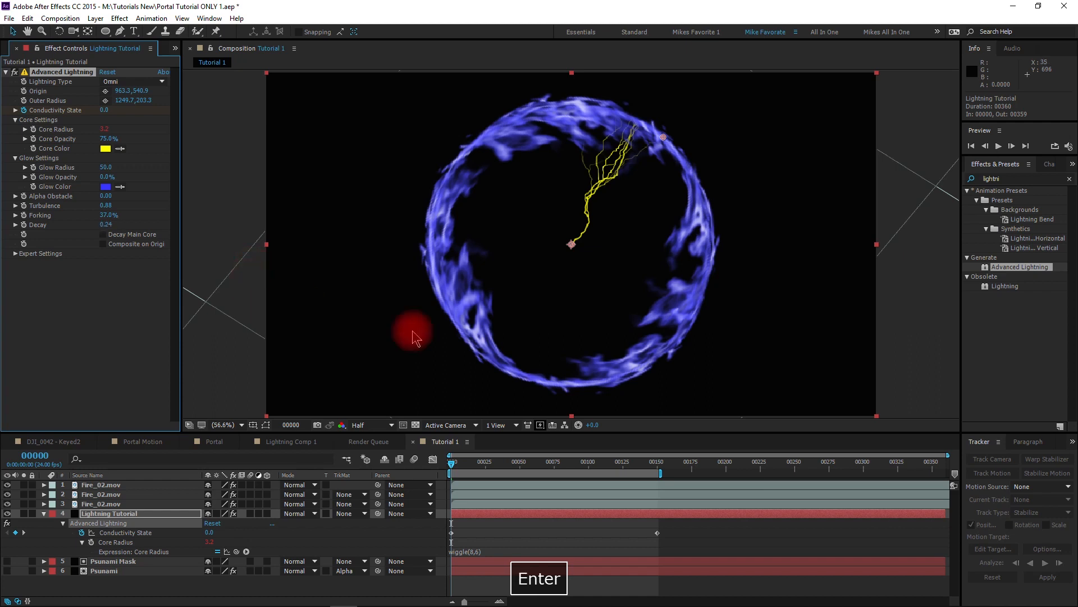
{"action": "key", "text": "space"}
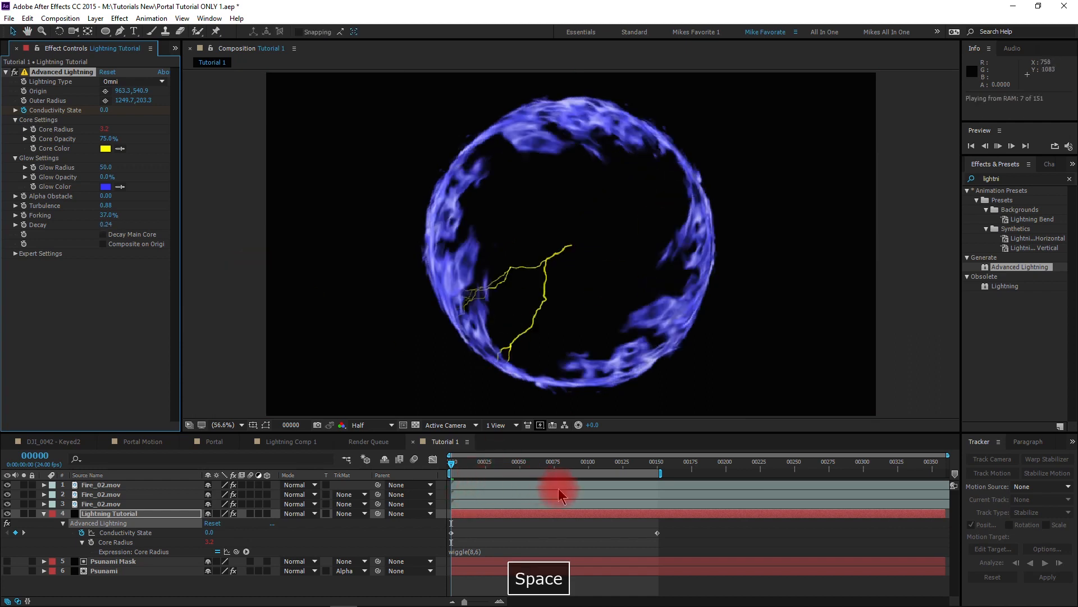
- Go to frame 24, enable Decay Main Core for the lightning, and play the result
{"action": "left_click", "coordinate": [485, 465]}
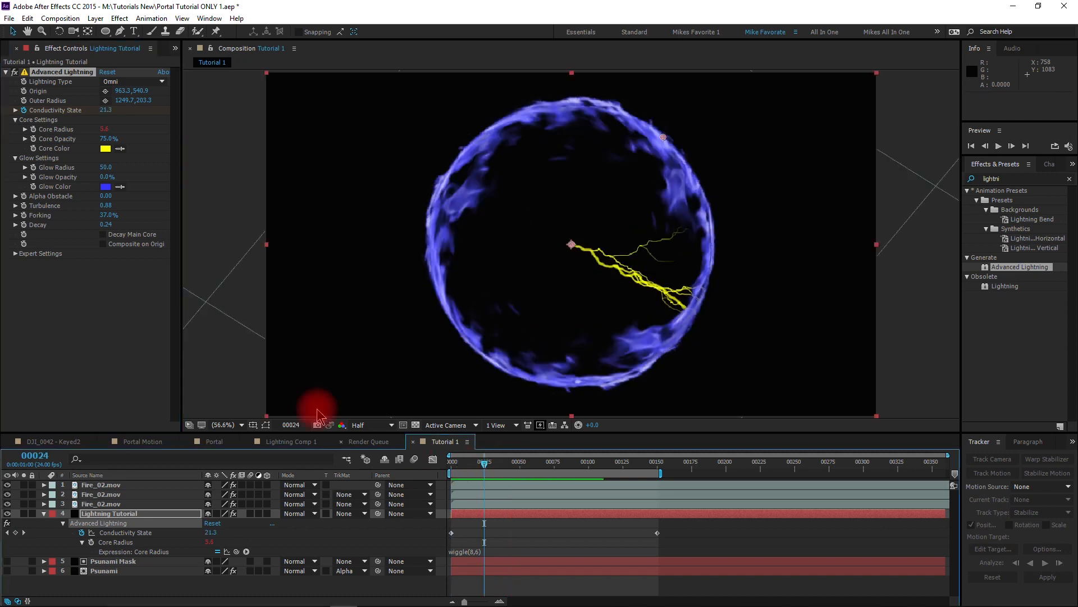
{"action": "left_click", "coordinate": [103, 234]}
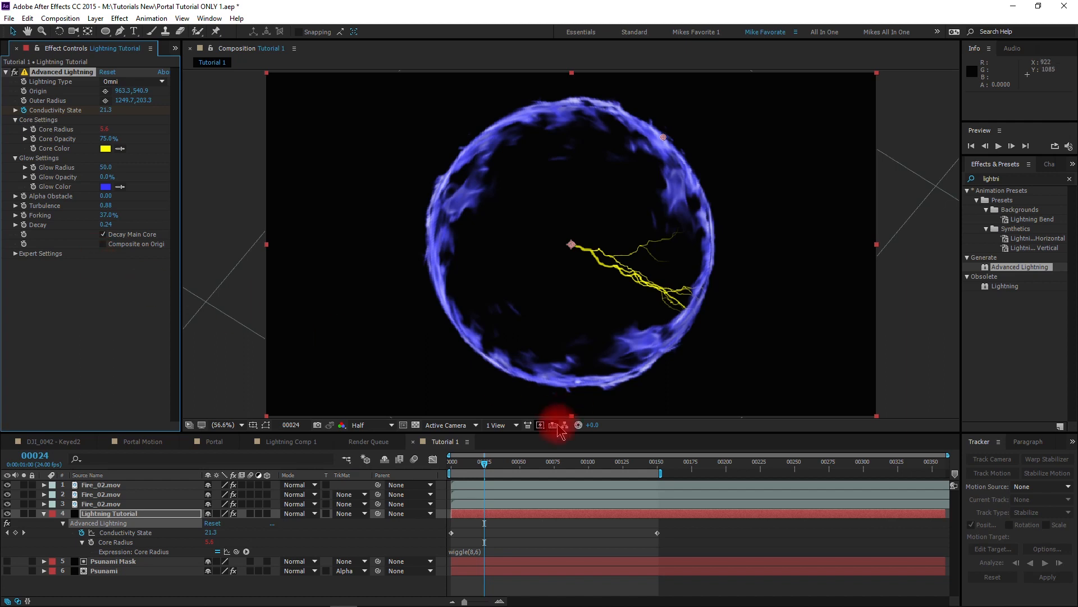
{"action": "key", "text": "space"}
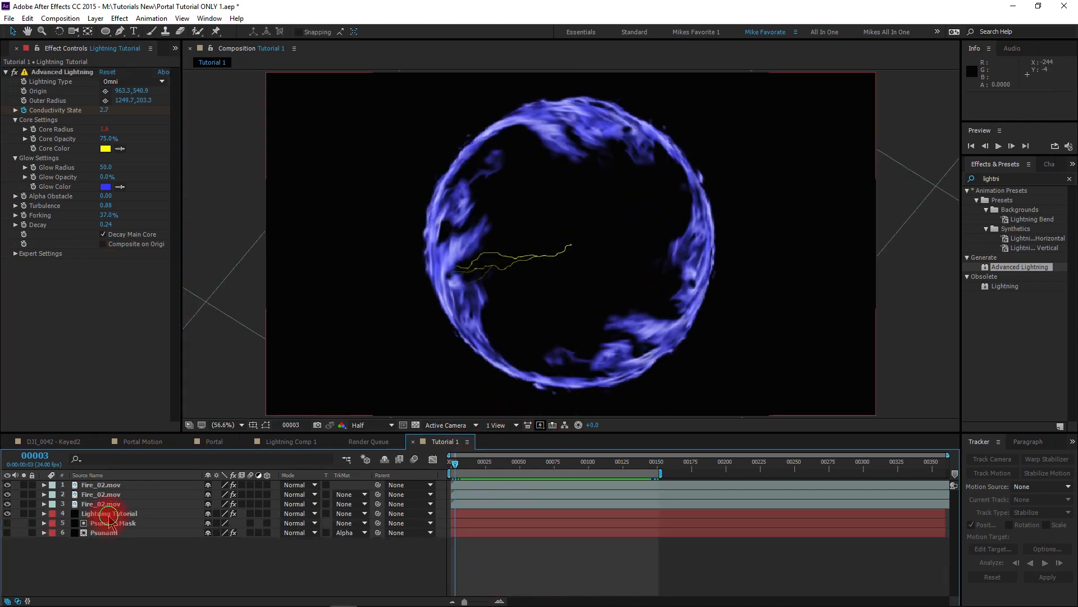
- Pre-compose the Lightning Tutorial layer as "Precomp Lightning Tutorial 2", moving all attributes into the new composition
{"action": "left_click", "coordinate": [109, 515]}
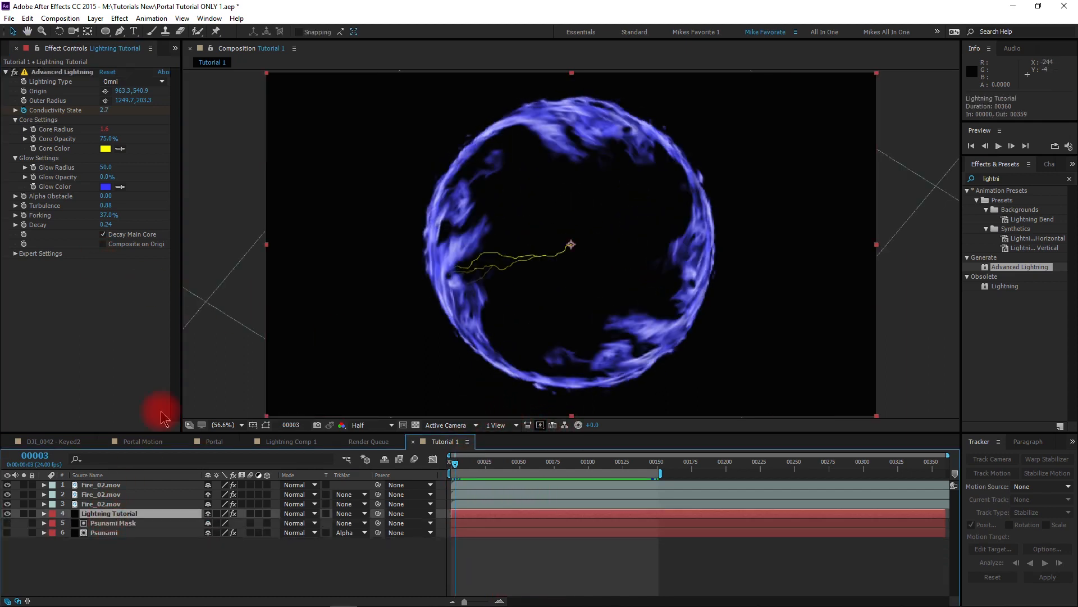
{"action": "left_click", "coordinate": [95, 18]}
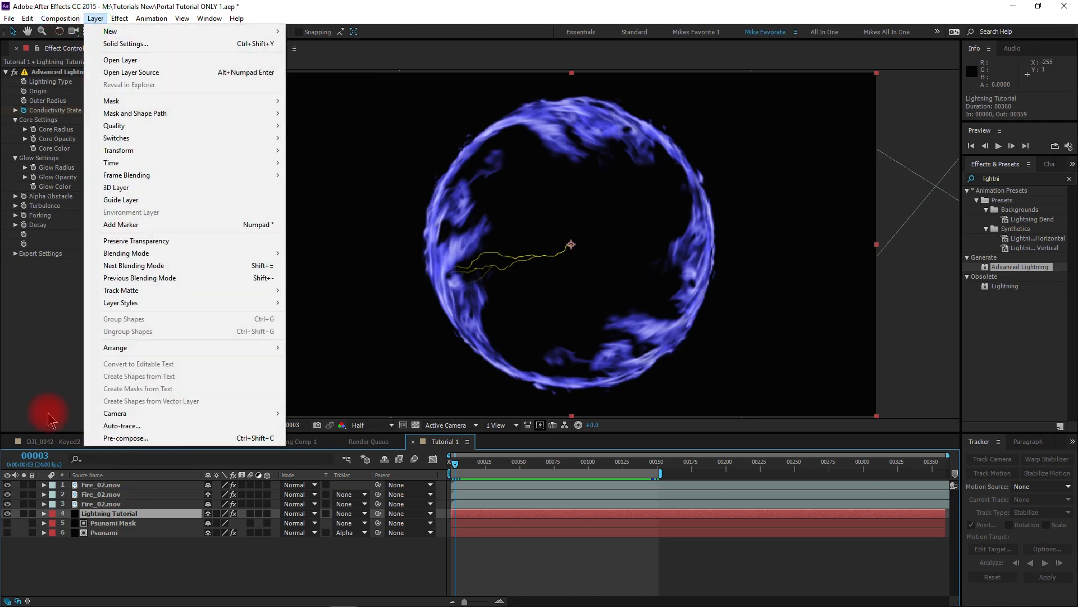
{"action": "left_click", "coordinate": [93, 435]}
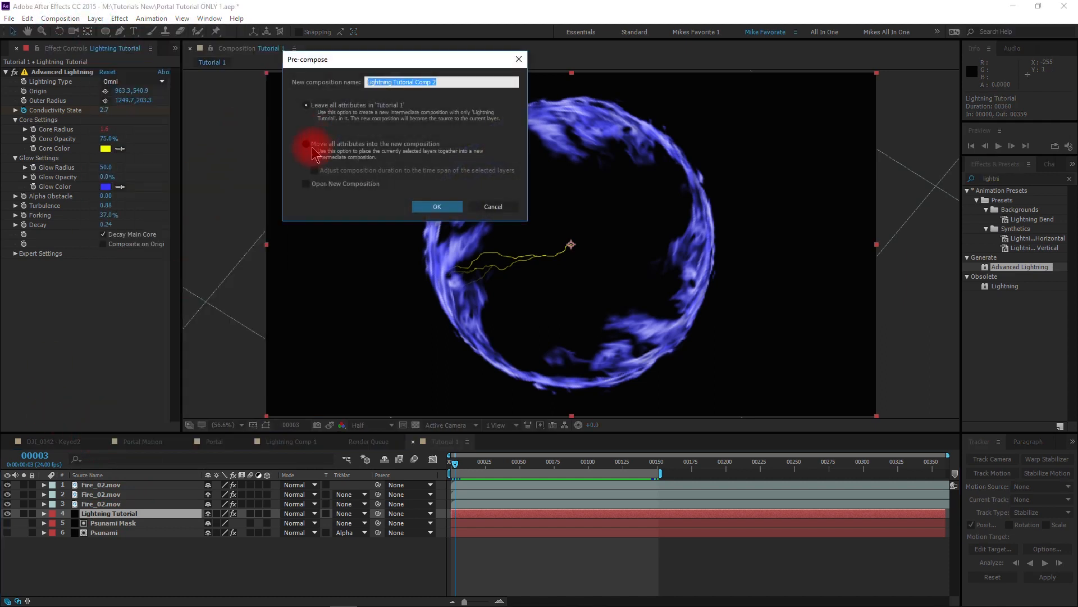
{"action": "left_click", "coordinate": [313, 144]}
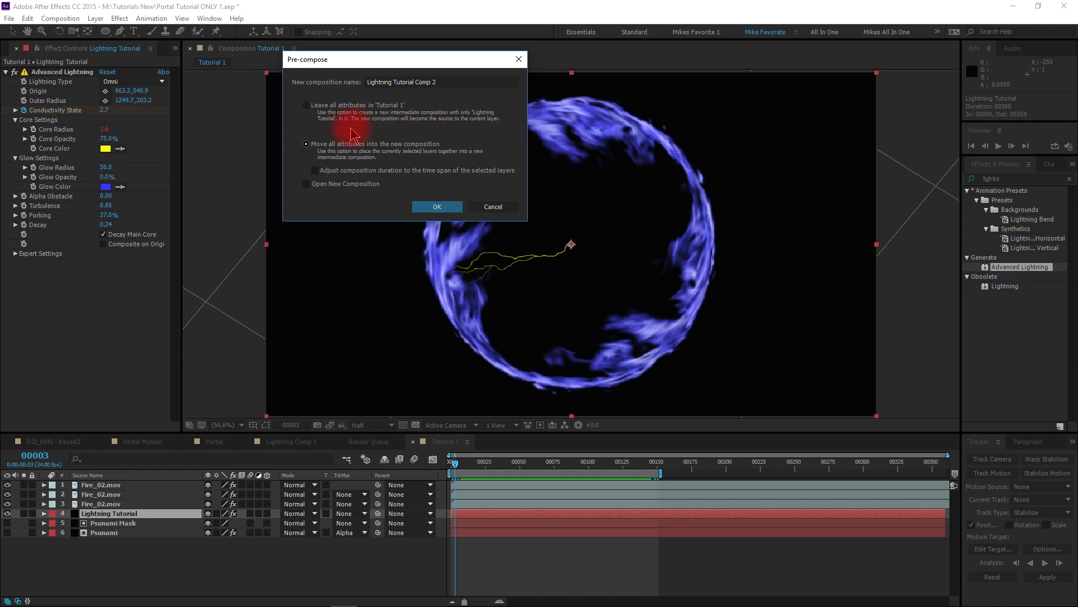
{"action": "left_click", "coordinate": [367, 83]}
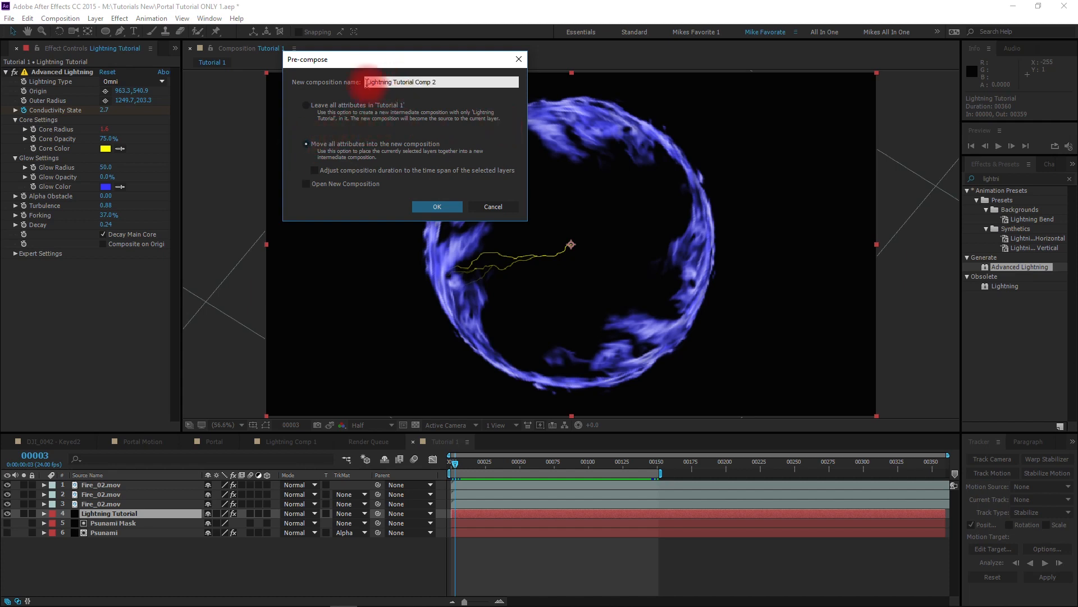
{"action": "type", "text": "Precom"}
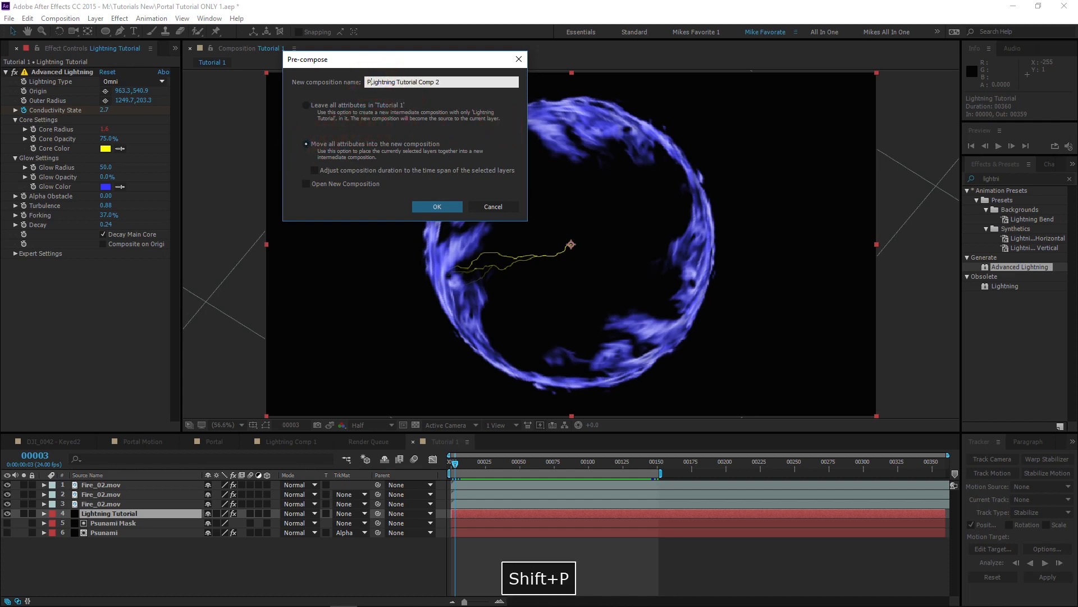
{"action": "type", "text": "p"}
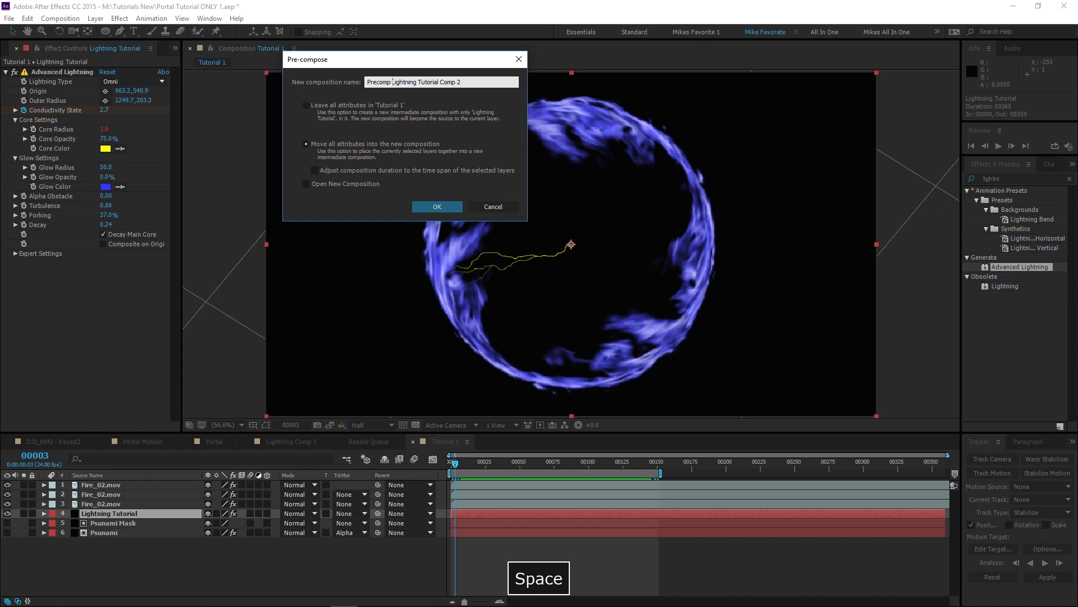
{"action": "key", "text": "Right"}
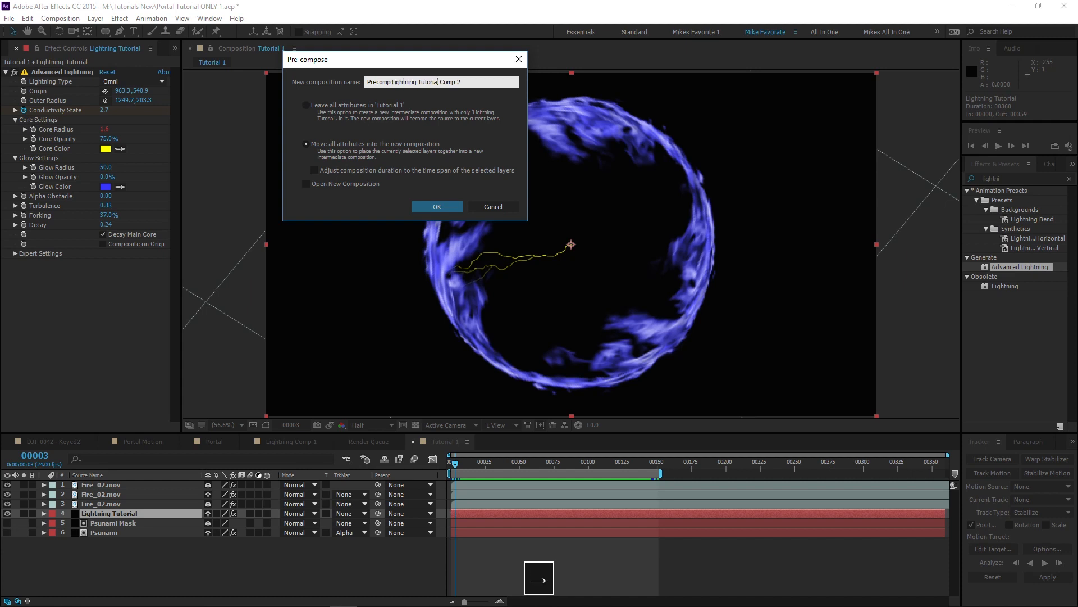
{"action": "key", "text": "Delete"}
{"action": "key", "text": "Delete"}
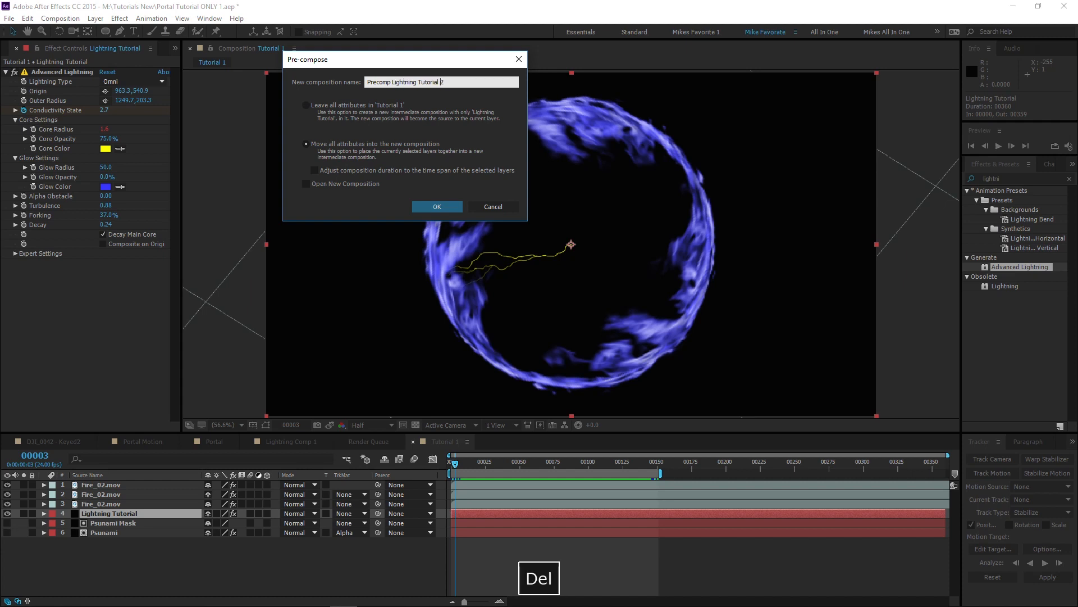
{"action": "left_click", "coordinate": [428, 207]}
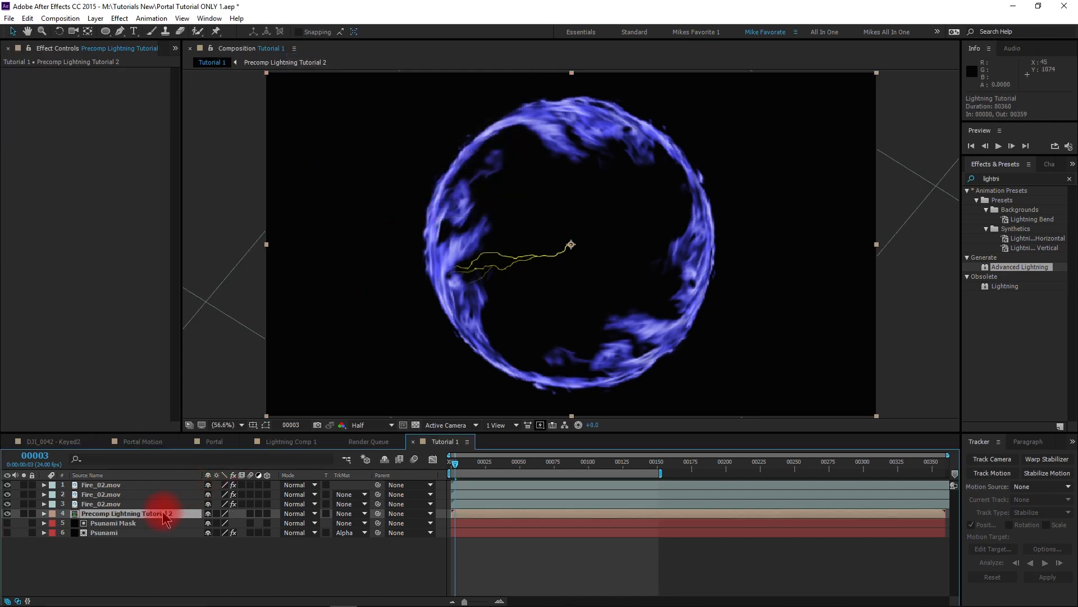
- Open the Precomp Lightning Tutorial 2 composition, preview its lightning and return to frame 0
{"action": "double_click", "coordinate": [164, 516]}
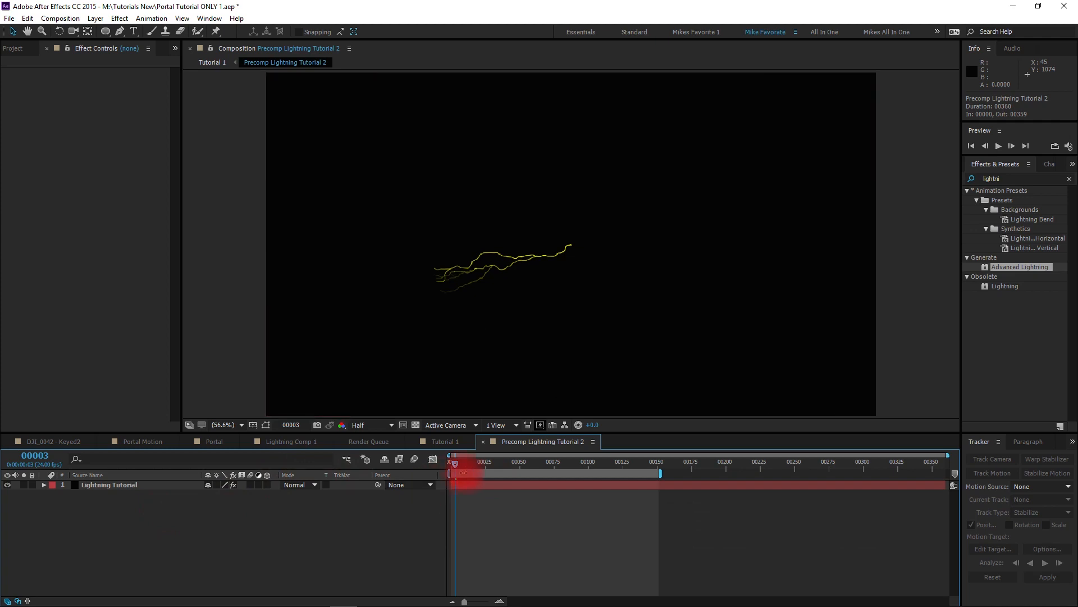
{"action": "key", "text": "space"}
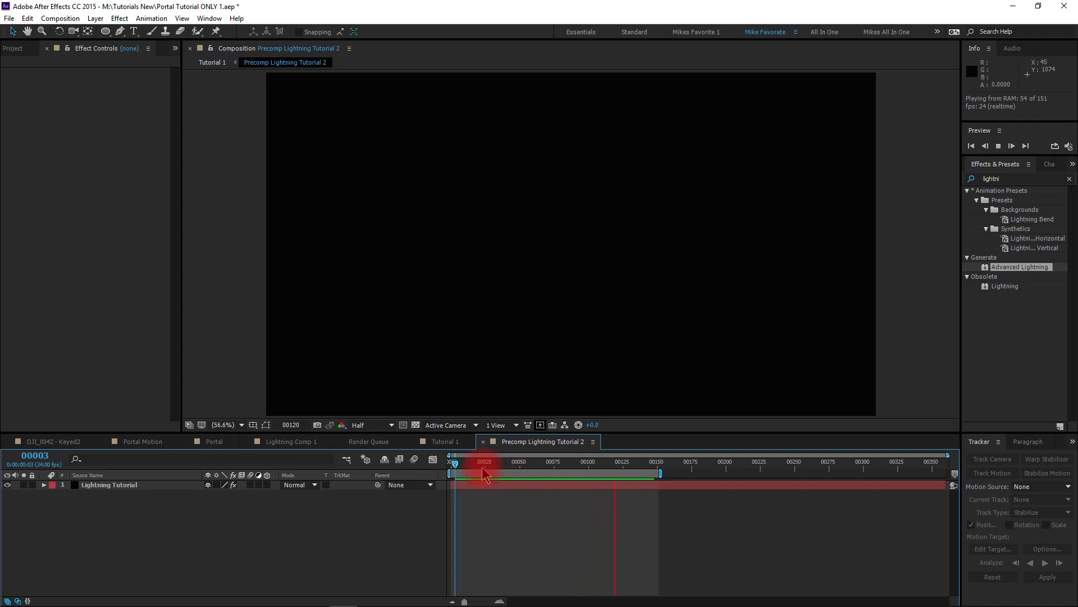
{"action": "left_click_drag", "start_coordinate": [481, 472], "coordinate": [458, 474]}
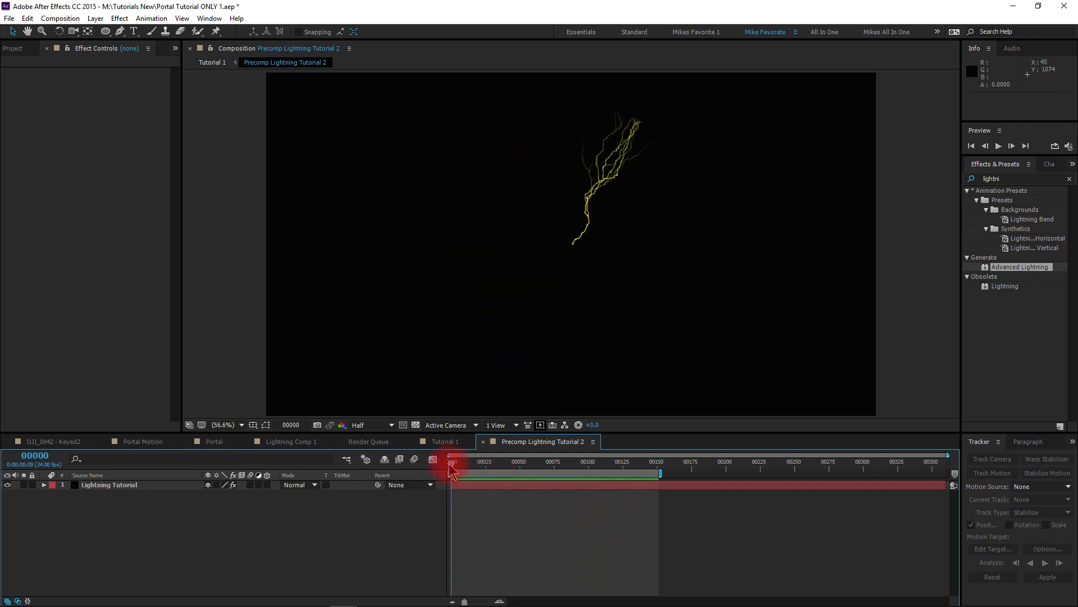
- Find the Solid Composite effect and apply it to the Lightning Tutorial layer
{"action": "left_click", "coordinate": [112, 484]}
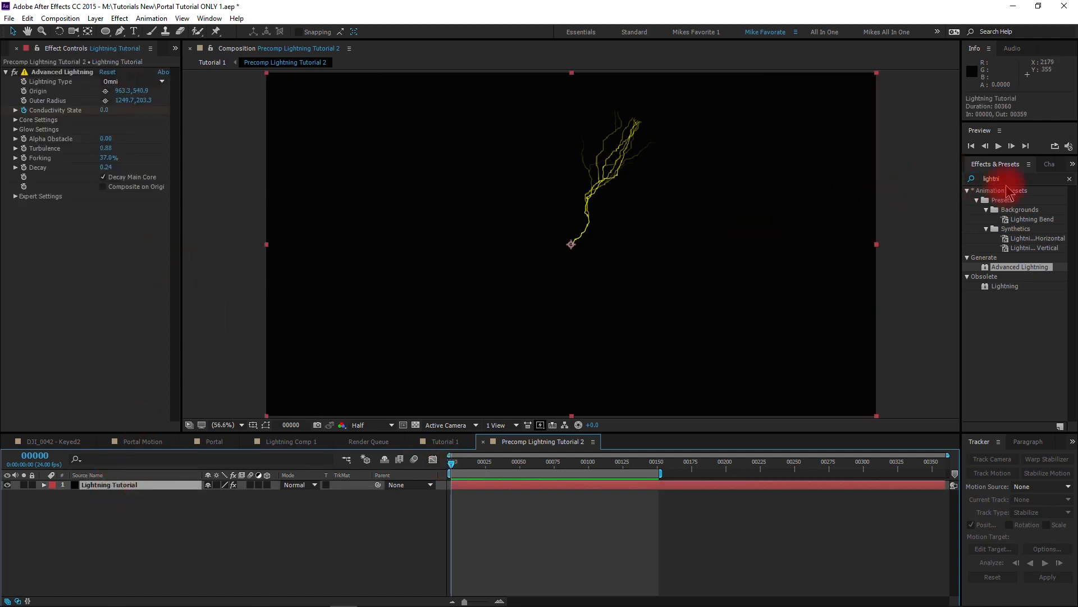
{"action": "left_click", "coordinate": [973, 181]}
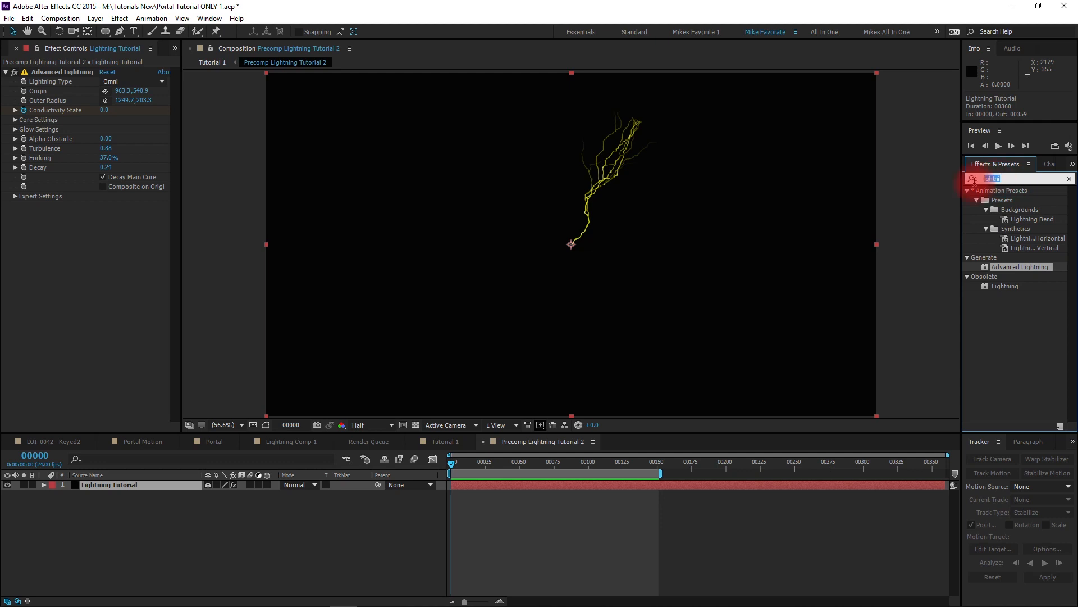
{"action": "type", "text": "solid c"}
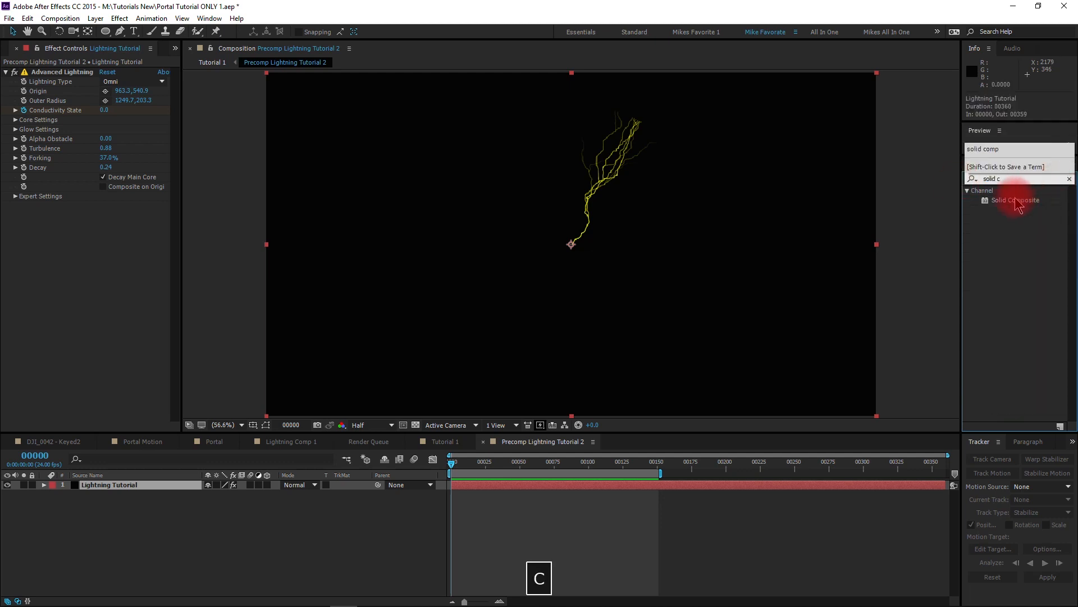
{"action": "left_click_drag", "start_coordinate": [1015, 200], "coordinate": [540, 292]}
{"action": "left_click", "coordinate": [110, 284]}
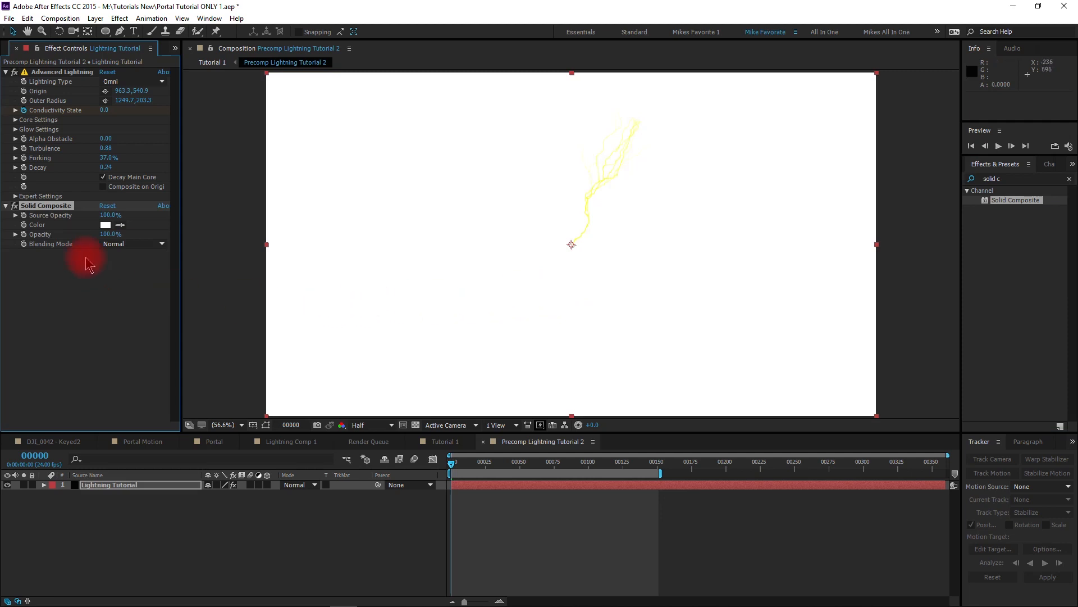
- Change the Solid Composite color on the Lightning Tutorial layer to black
{"action": "left_click", "coordinate": [105, 225]}
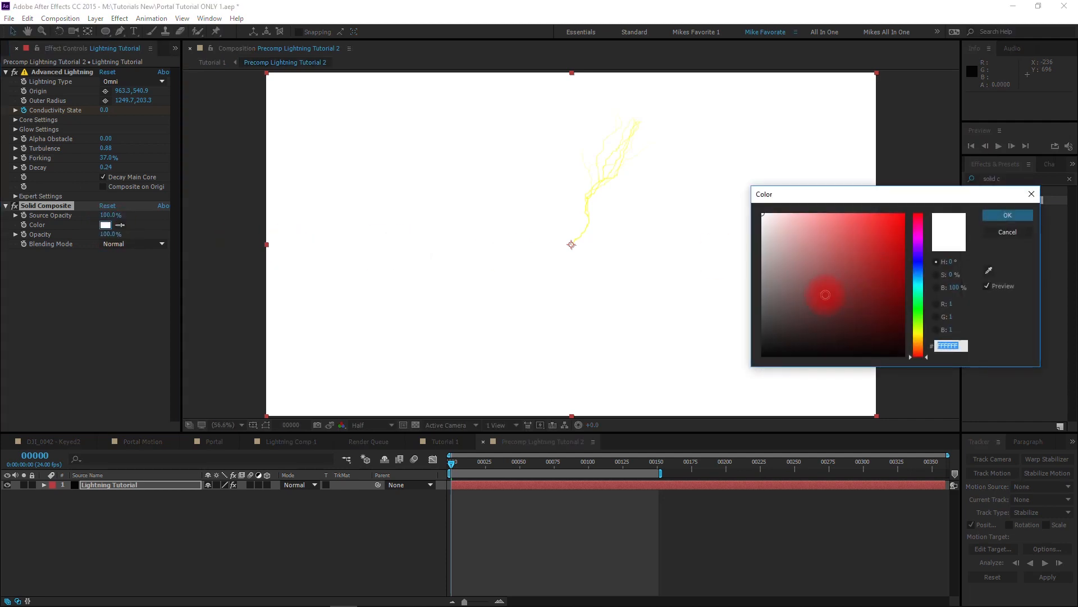
{"action": "left_click_drag", "start_coordinate": [823, 292], "coordinate": [737, 378]}
{"action": "left_click", "coordinate": [1001, 219]}
{"action": "left_click", "coordinate": [998, 231]}
{"action": "left_click", "coordinate": [1008, 214]}
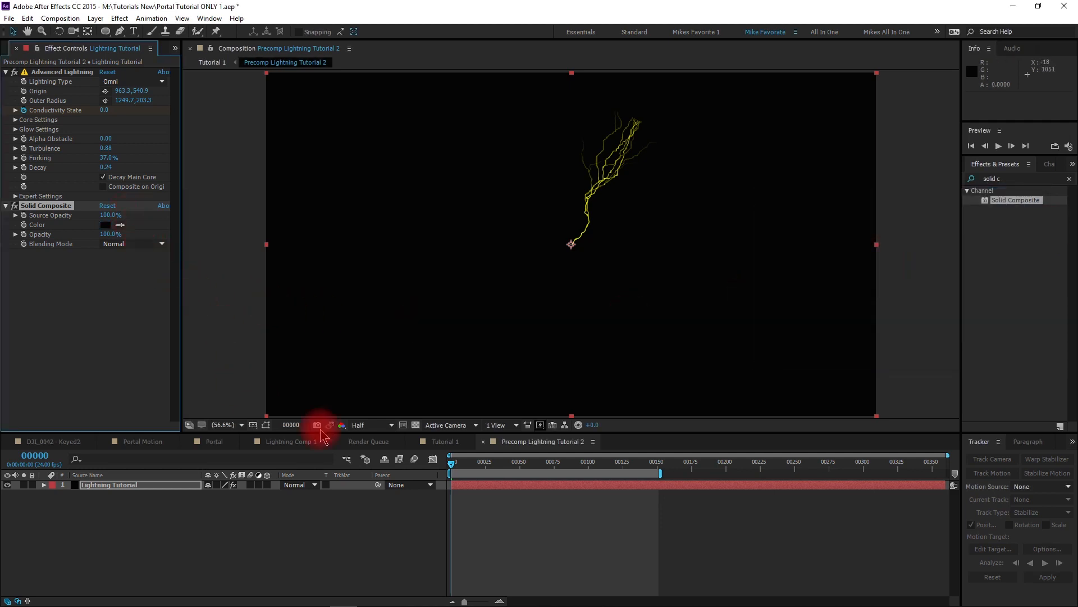
- Play back the lightning over the black solid and return to frame 0
{"action": "key", "text": "space"}
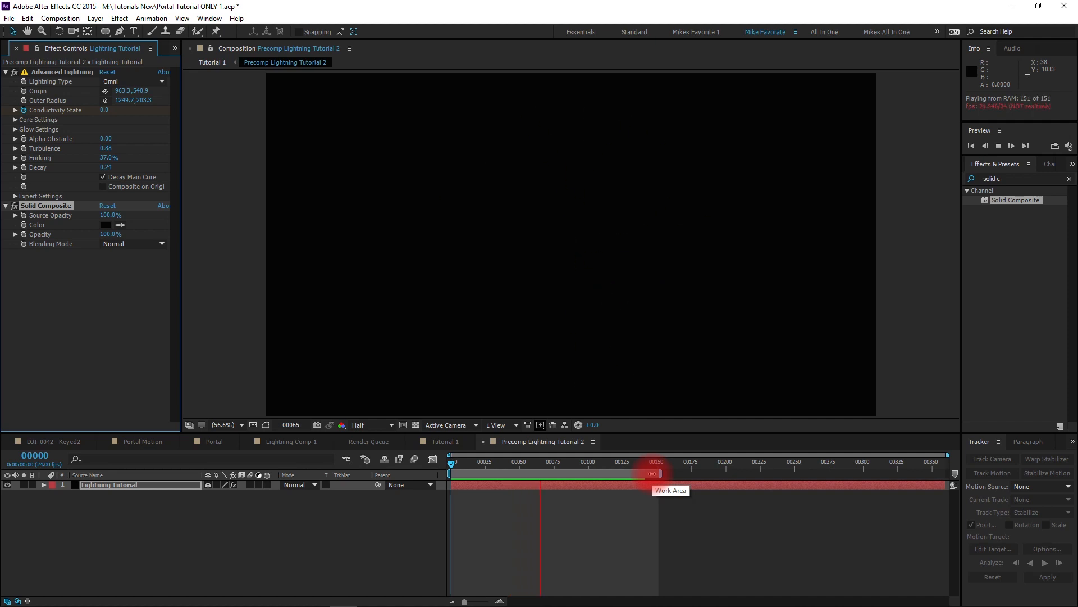
{"action": "left_click", "coordinate": [494, 464]}
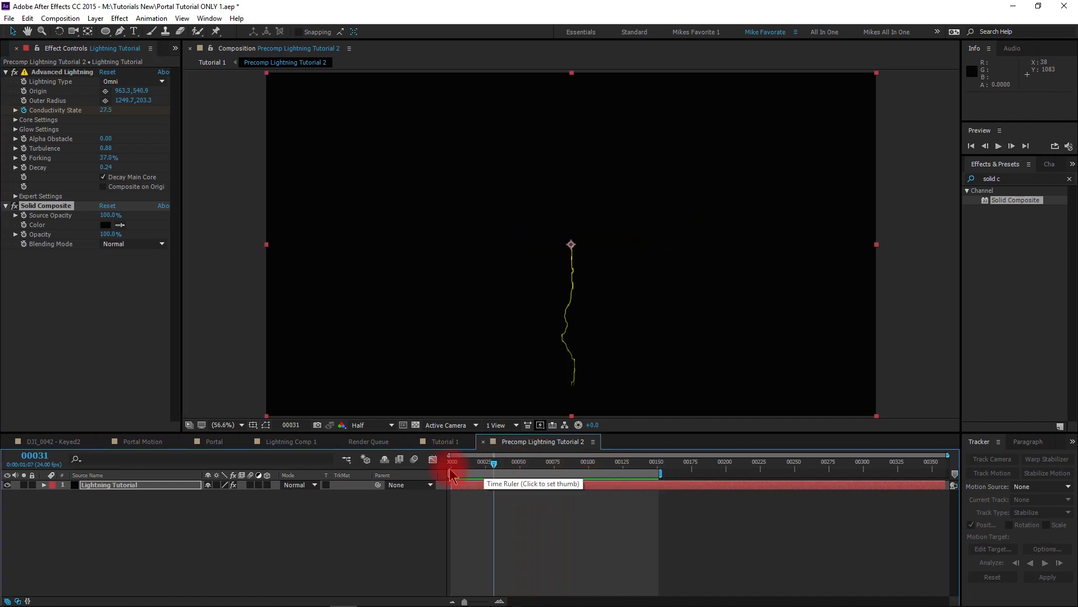
{"action": "left_click_drag", "start_coordinate": [494, 463], "coordinate": [449, 469]}
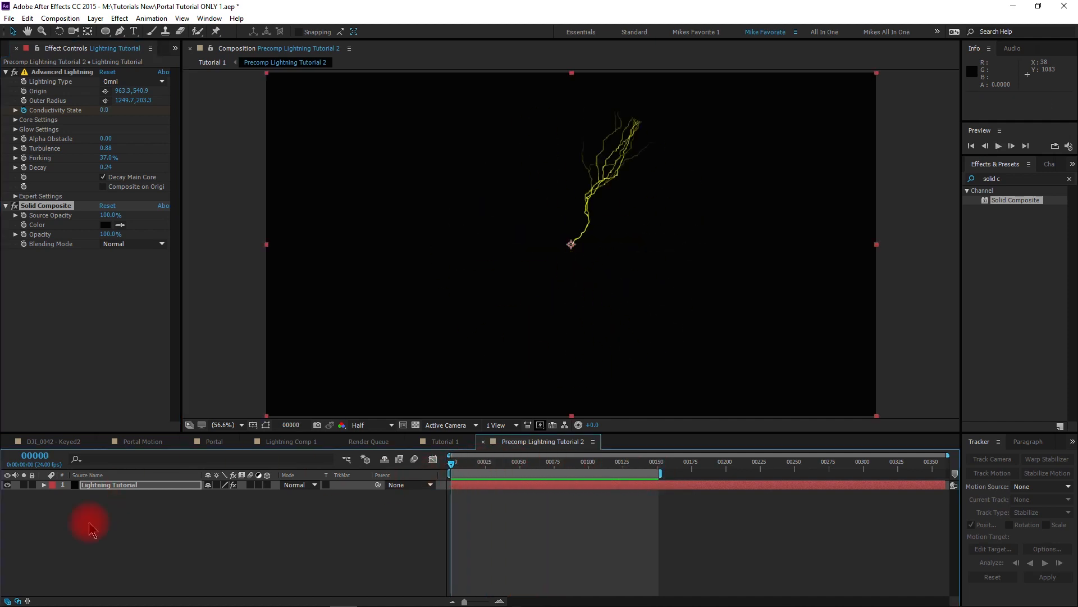
- Reveal the Lightning Tutorial layer's keyframed properties and duplicate the layer
{"action": "left_click", "coordinate": [110, 562]}
{"action": "left_click", "coordinate": [125, 488]}
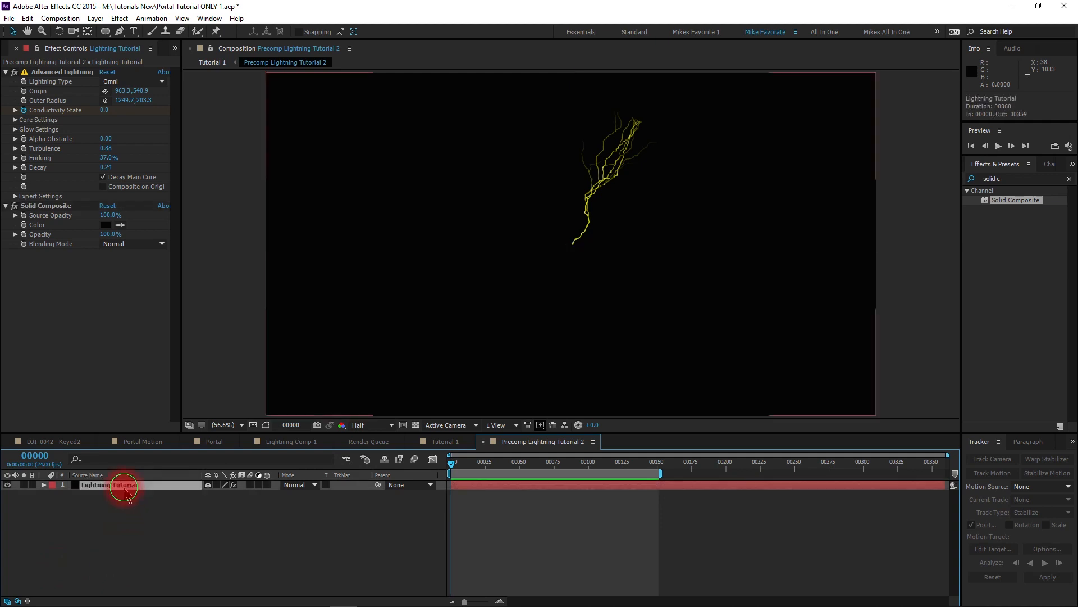
{"action": "key", "text": "u"}
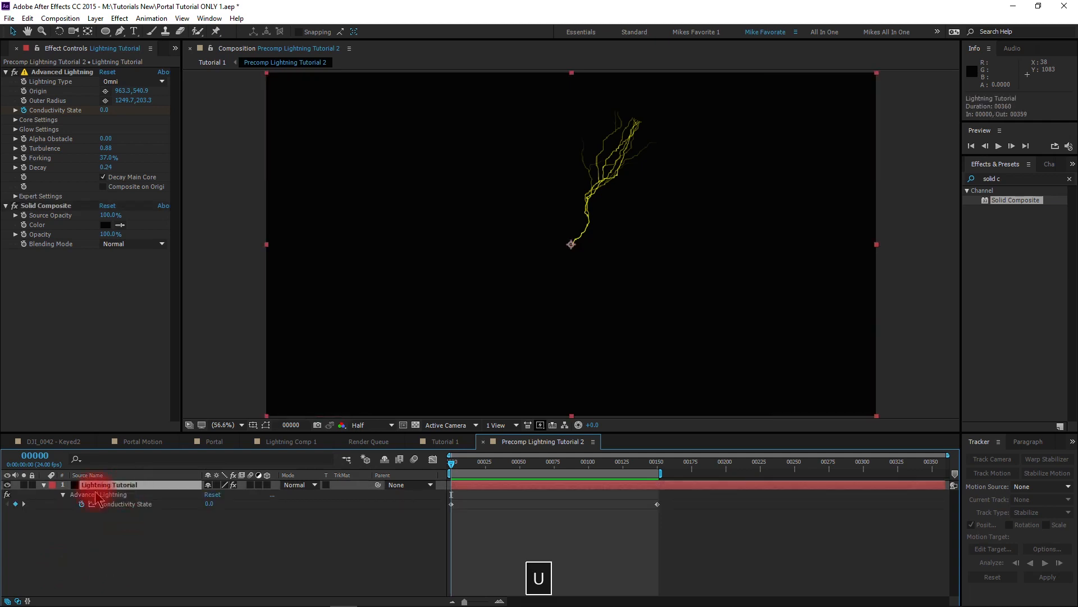
{"action": "key", "text": "ctrl+d"}
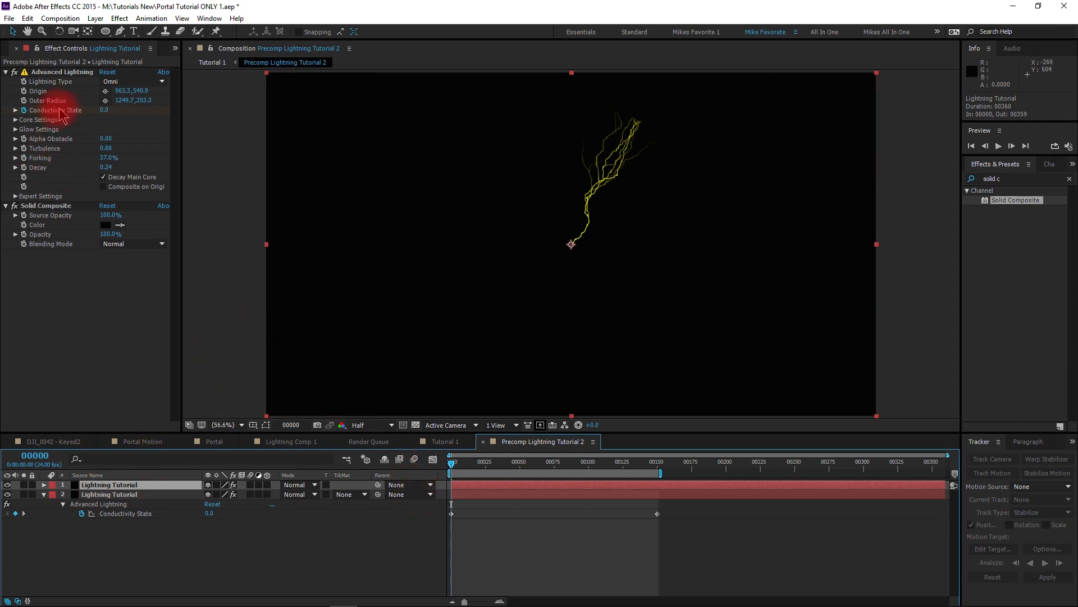
- Set the duplicated lightning layer's Conductivity State to 10 at frame 0 and 143 at frame 150
{"action": "left_click", "coordinate": [106, 111]}
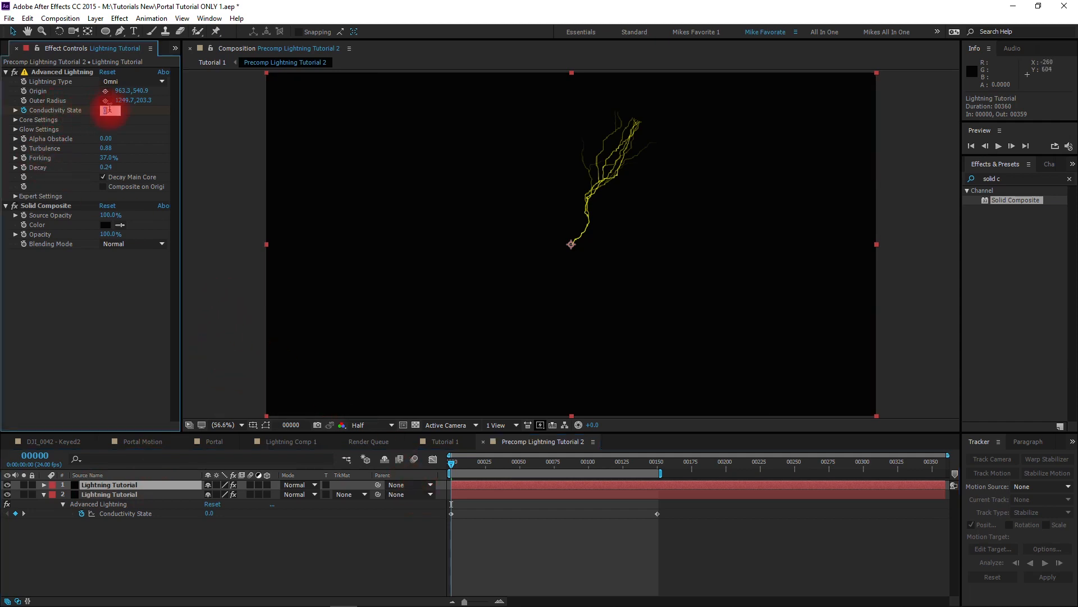
{"action": "type", "text": "10"}
{"action": "key", "text": "Return"}
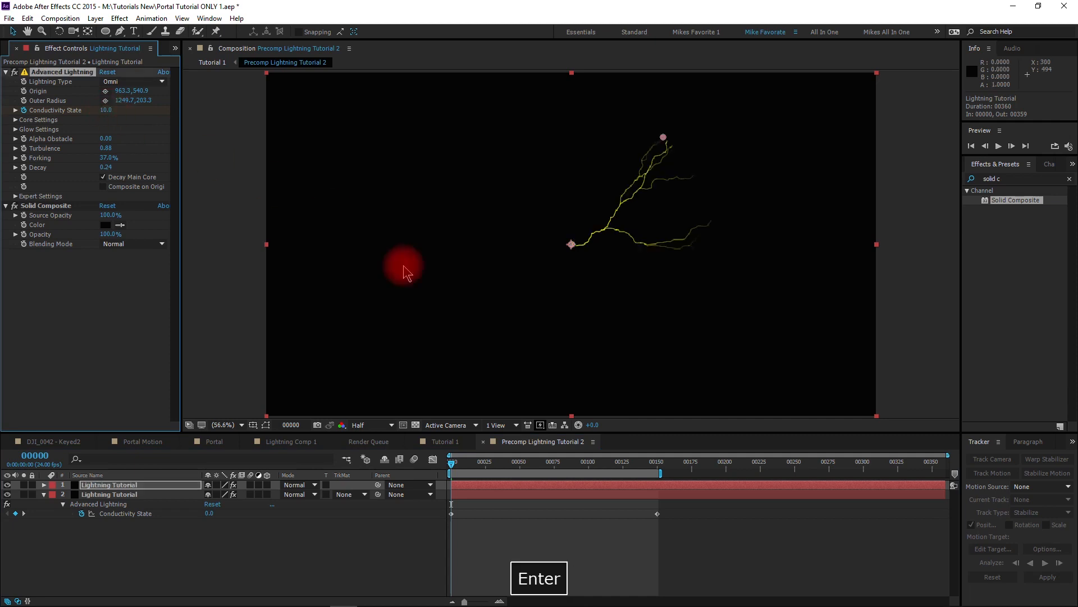
{"action": "left_click", "coordinate": [657, 466]}
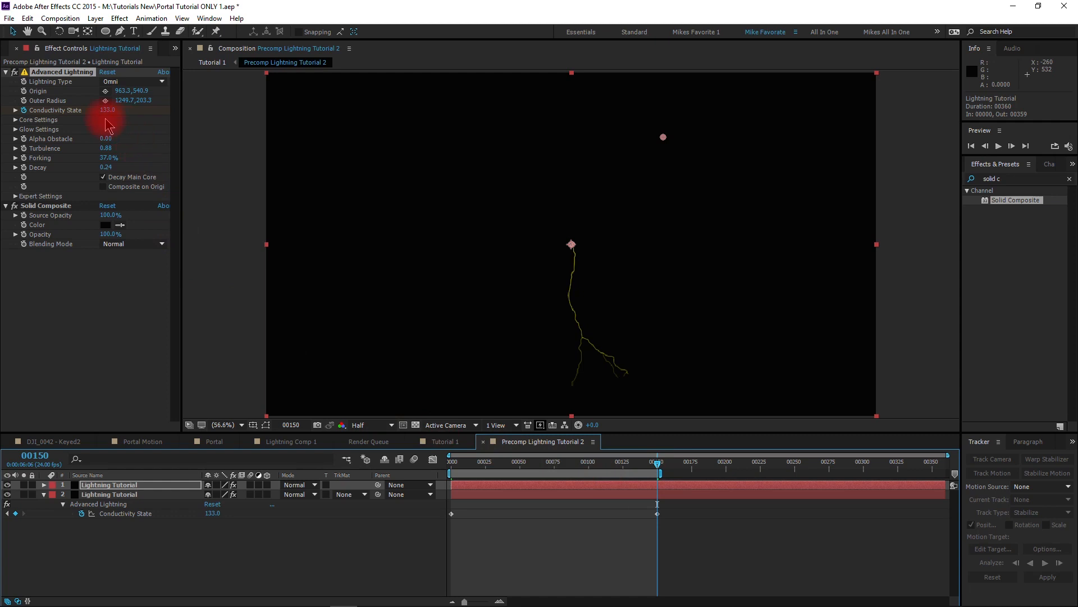
{"action": "left_click", "coordinate": [107, 110]}
{"action": "type", "text": "143"}
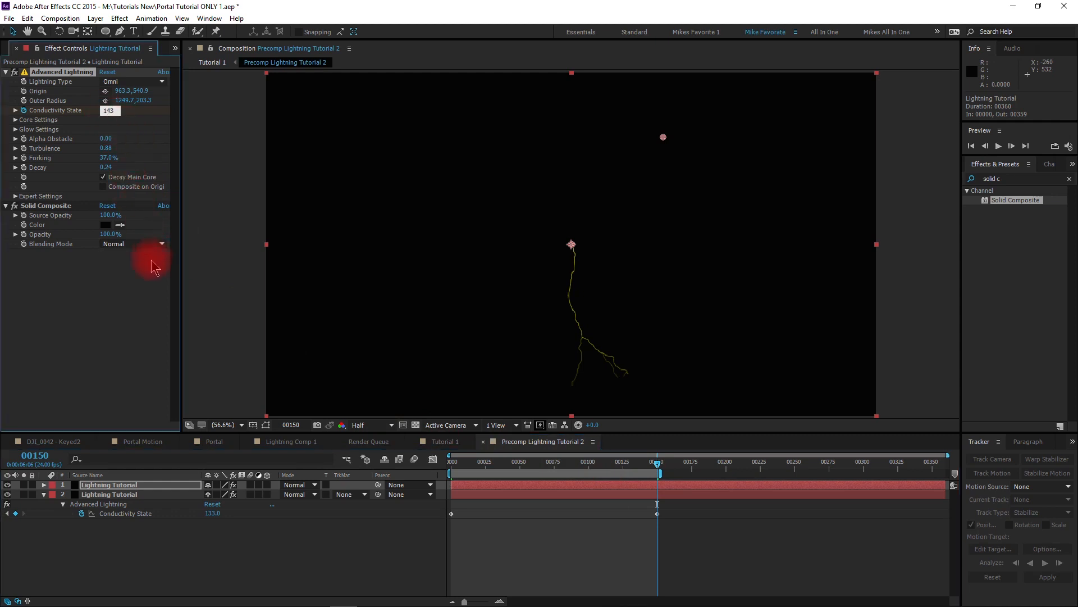
{"action": "key", "text": "Return"}
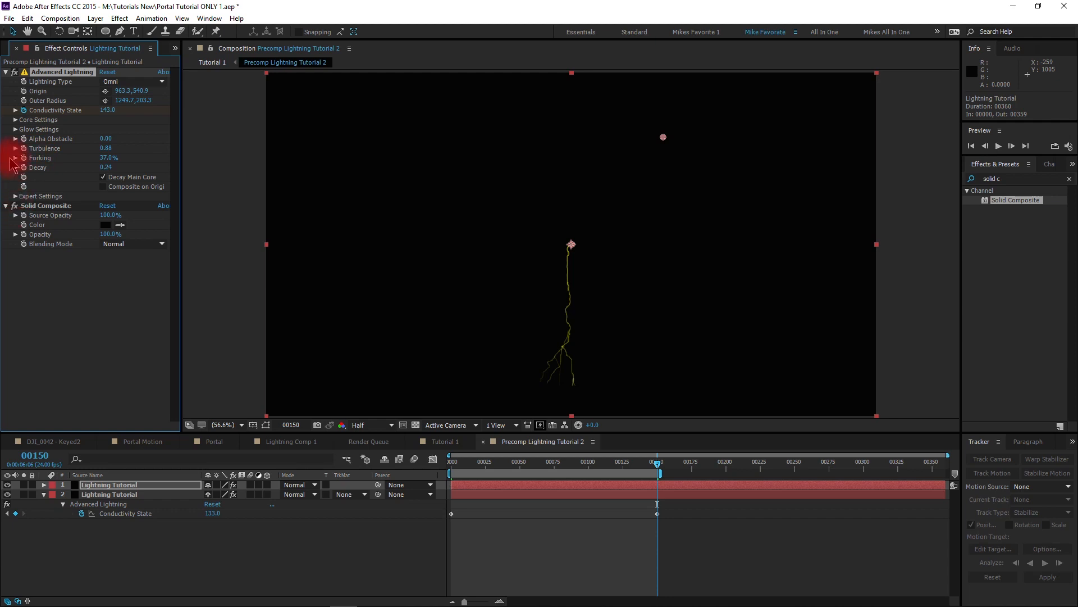
- Change the duplicated lightning layer's Core Color to green, 00FF2A, and deselect the layer
{"action": "left_click", "coordinate": [16, 120]}
{"action": "left_click", "coordinate": [105, 149]}
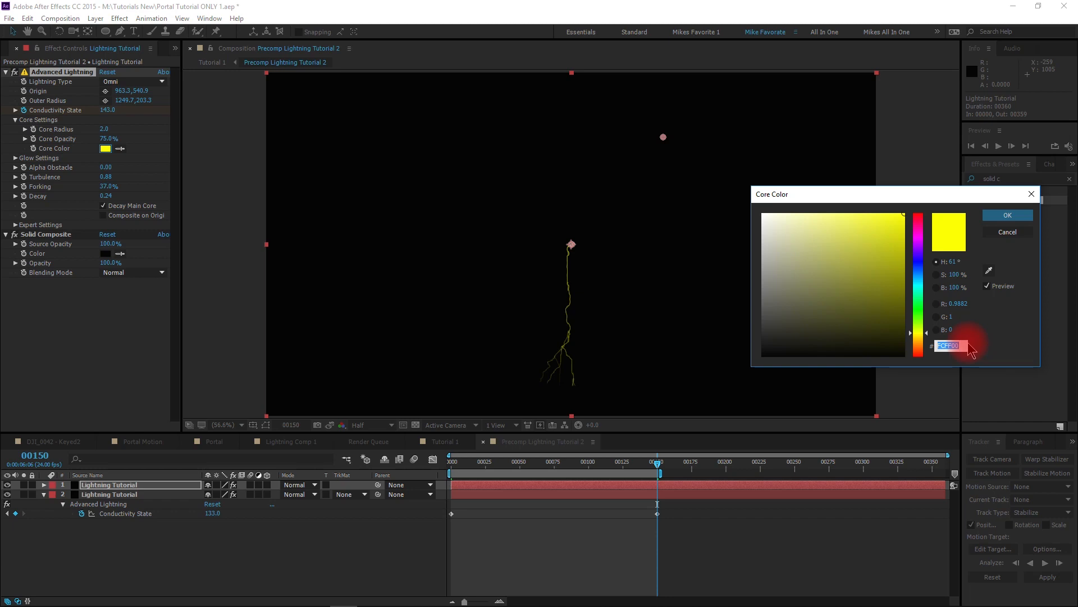
{"action": "type", "text": "00FF"}
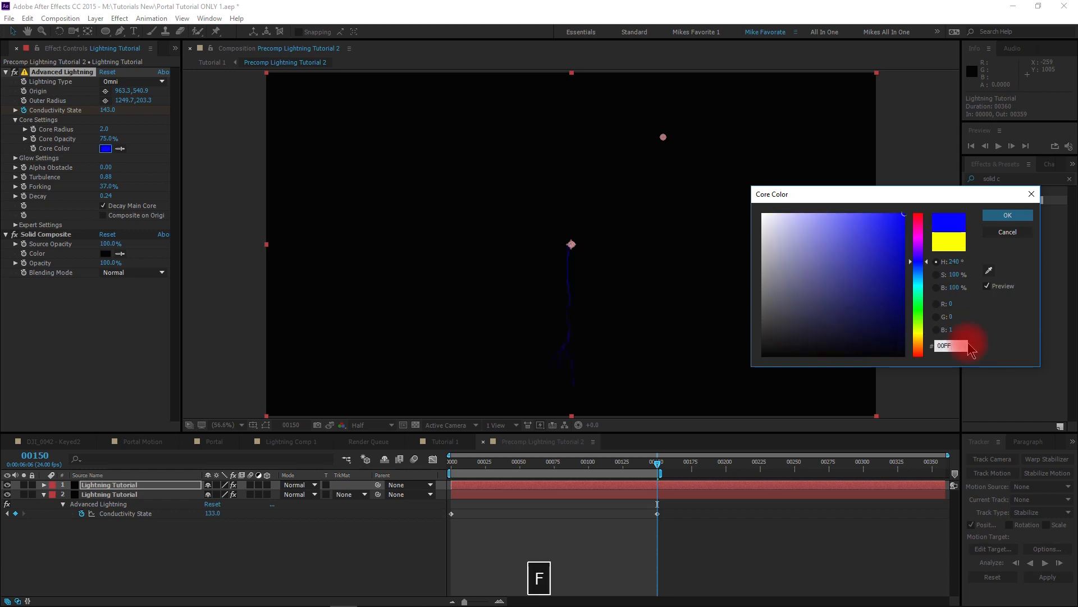
{"action": "type", "text": "2A"}
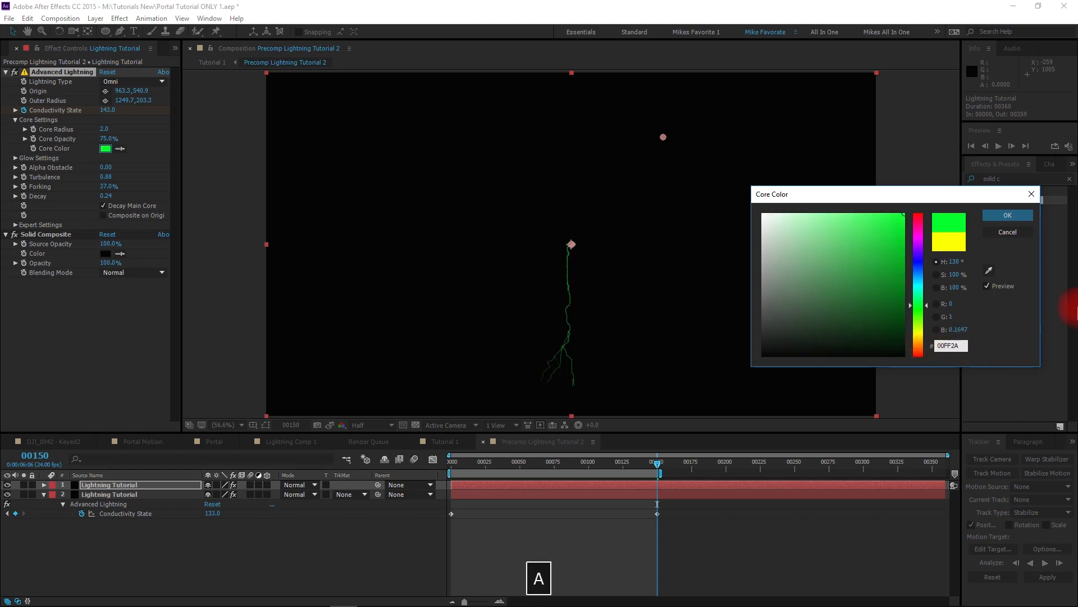
{"action": "left_click", "coordinate": [1008, 216]}
{"action": "left_click", "coordinate": [356, 539]}
- Set the green lightning layer's blending mode to Add and preview both lightning layers from the beginning
{"action": "left_click", "coordinate": [453, 465]}
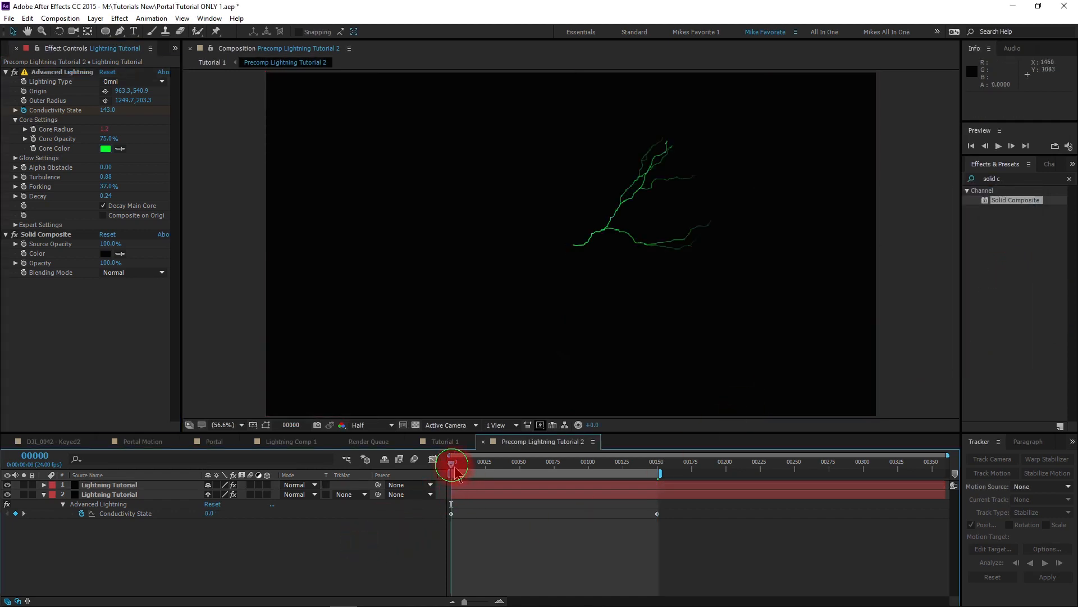
{"action": "key", "text": "space"}
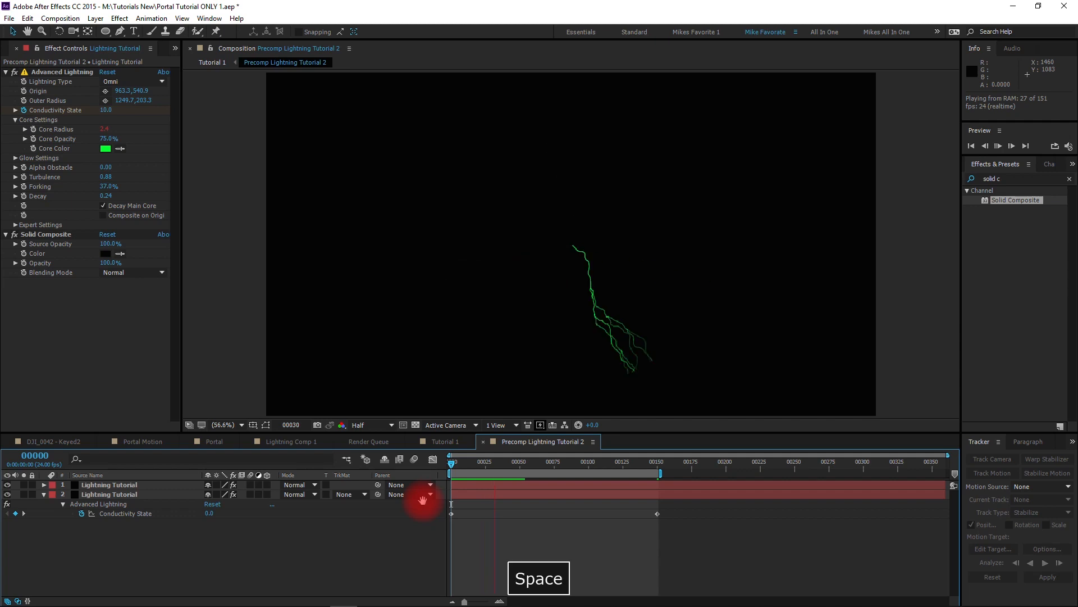
{"action": "left_click", "coordinate": [294, 485]}
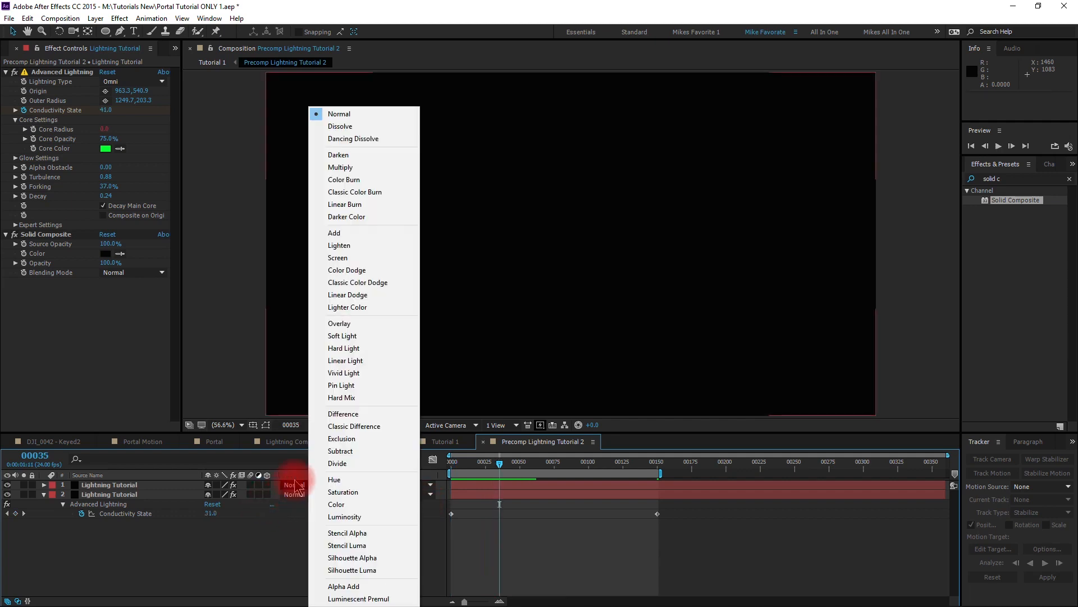
{"action": "left_click", "coordinate": [344, 233]}
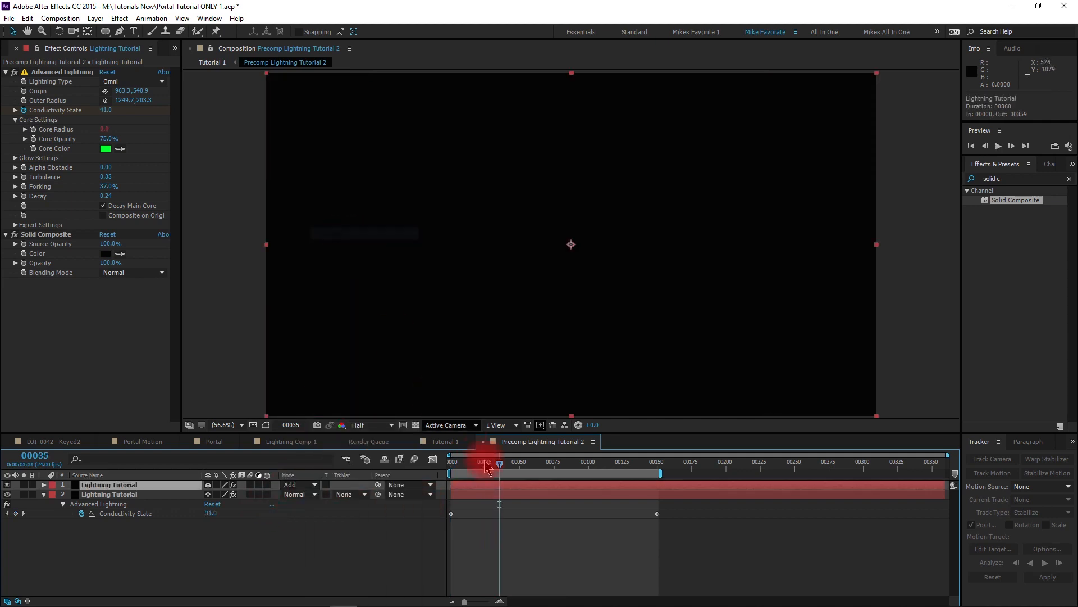
{"action": "left_click", "coordinate": [452, 466]}
{"action": "key", "text": "space"}
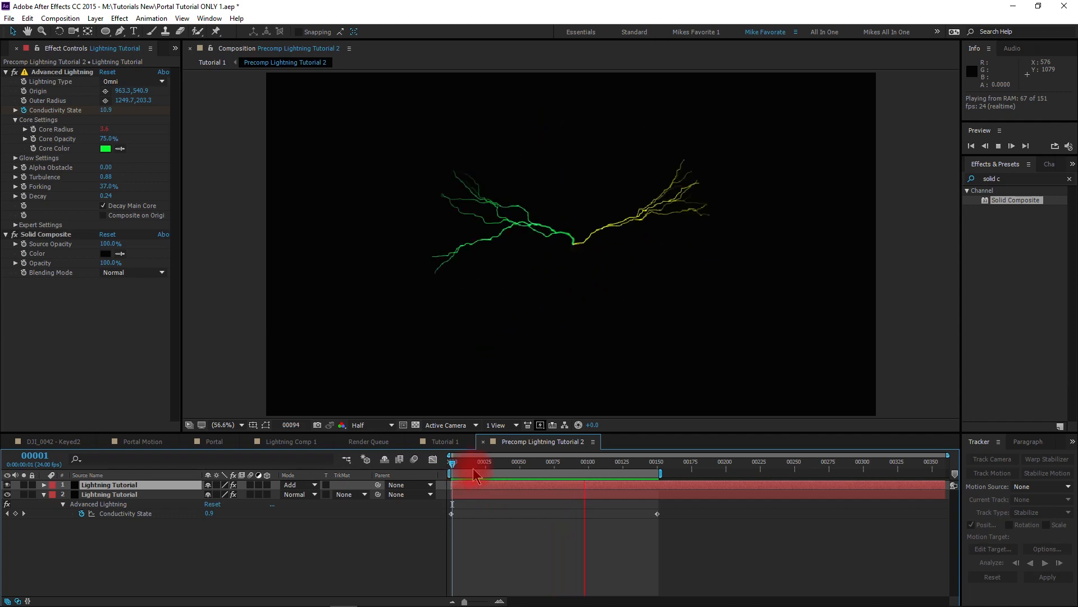
{"action": "left_click", "coordinate": [471, 464]}
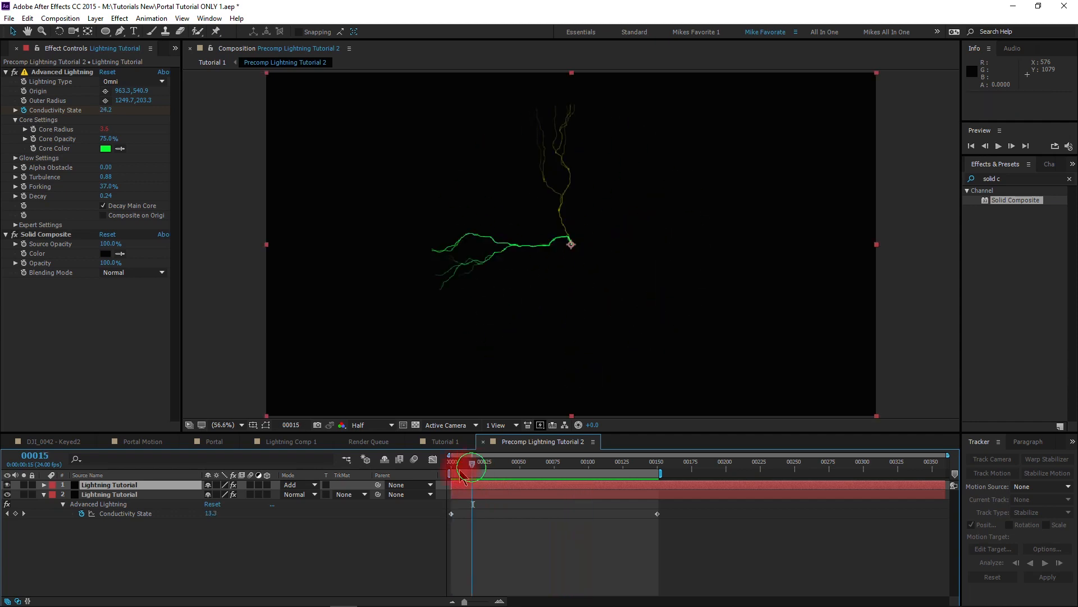
{"action": "left_click", "coordinate": [450, 473]}
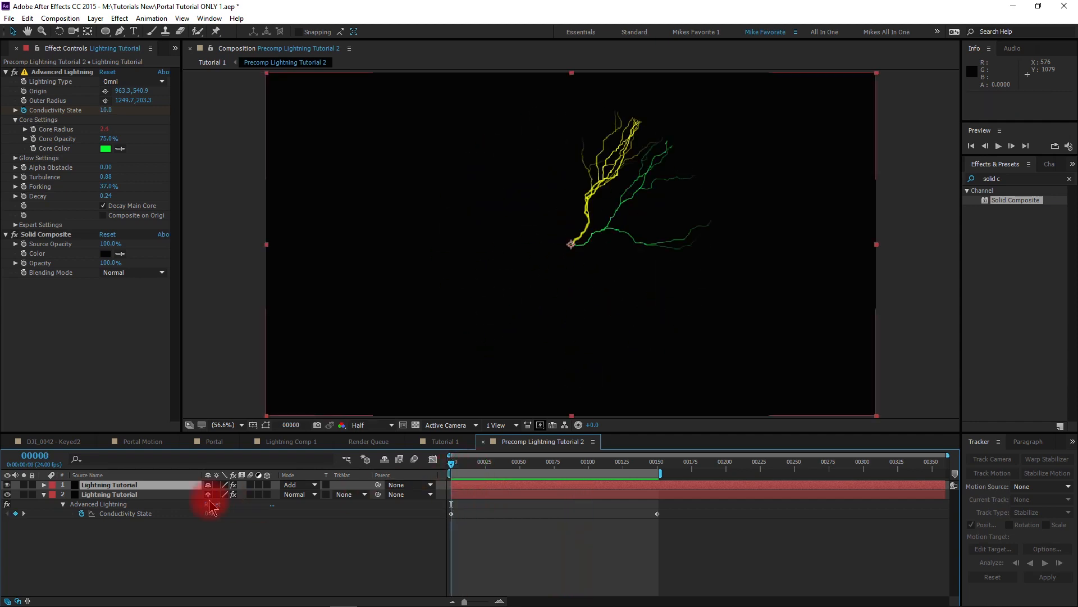
- Duplicate the green Lightning Tutorial layer and reveal the copy's keyframed Conductivity State
{"action": "left_click", "coordinate": [160, 486]}
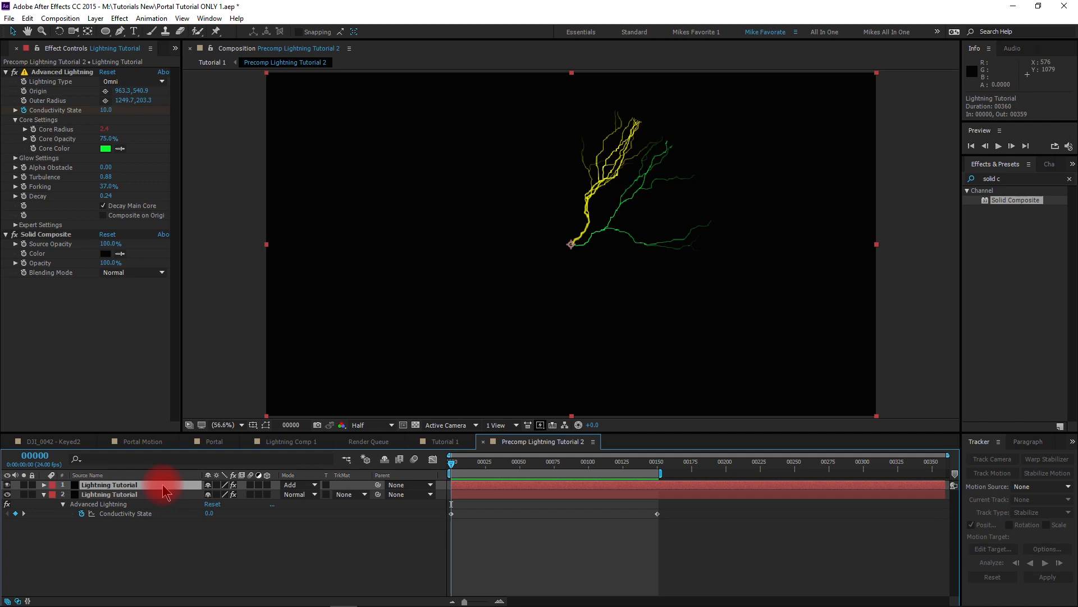
{"action": "key", "text": "ctrl+d"}
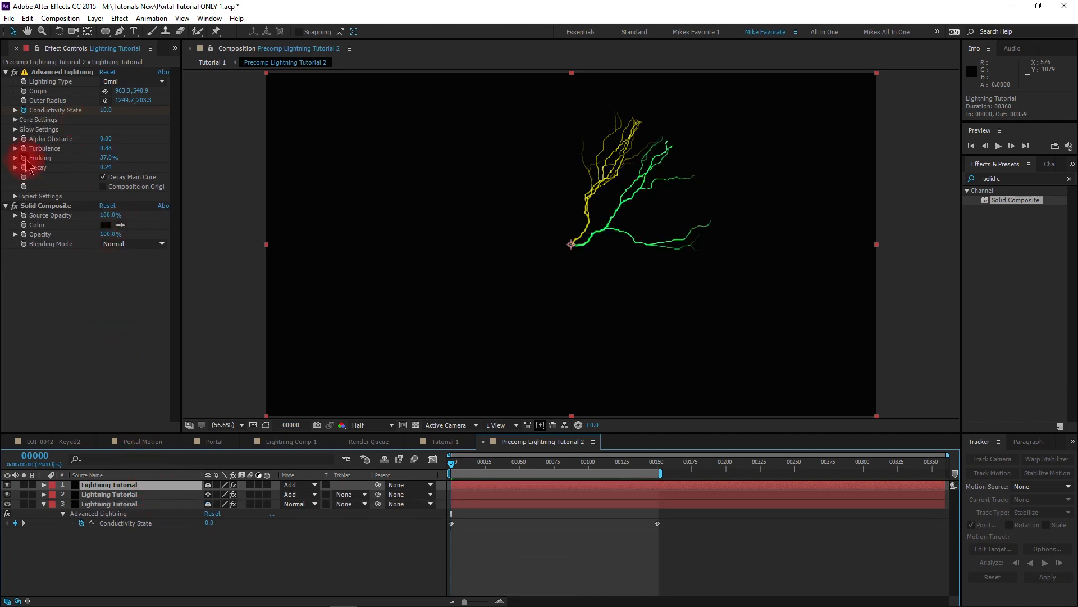
{"action": "left_click", "coordinate": [98, 484]}
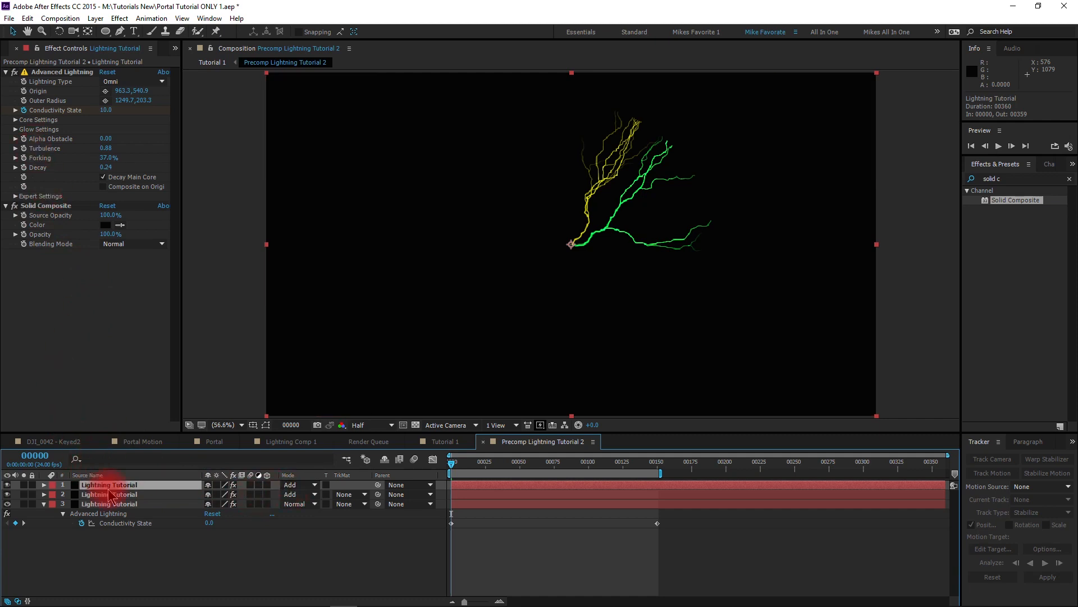
{"action": "key", "text": "u"}
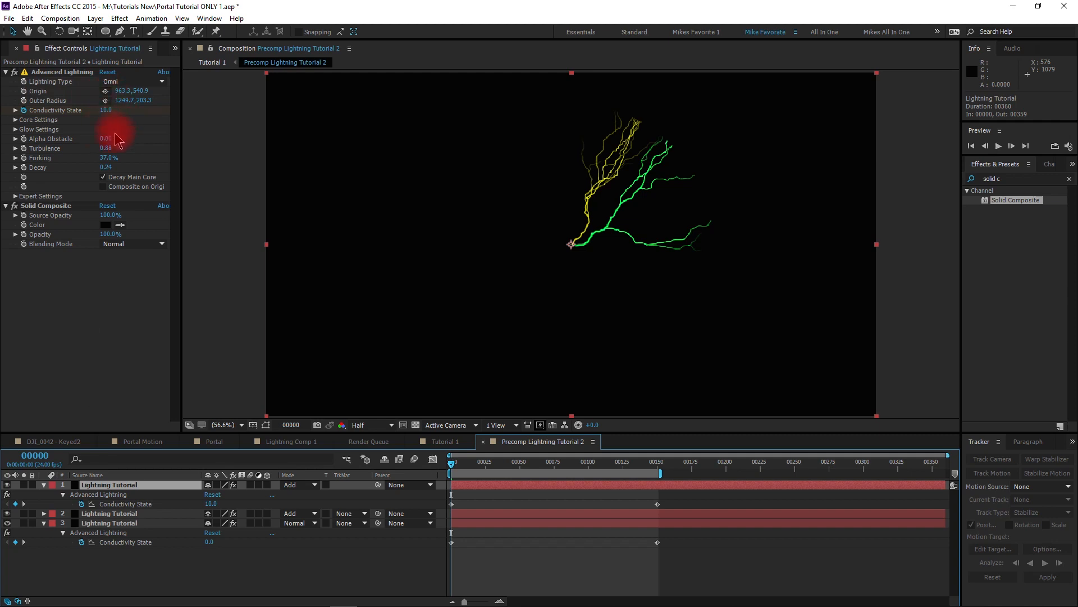
- Set the third lightning layer's Conductivity State to 20 at frame 0 and 153 at frame 150
{"action": "left_click", "coordinate": [107, 111]}
{"action": "type", "text": "20"}
{"action": "key", "text": "Return"}
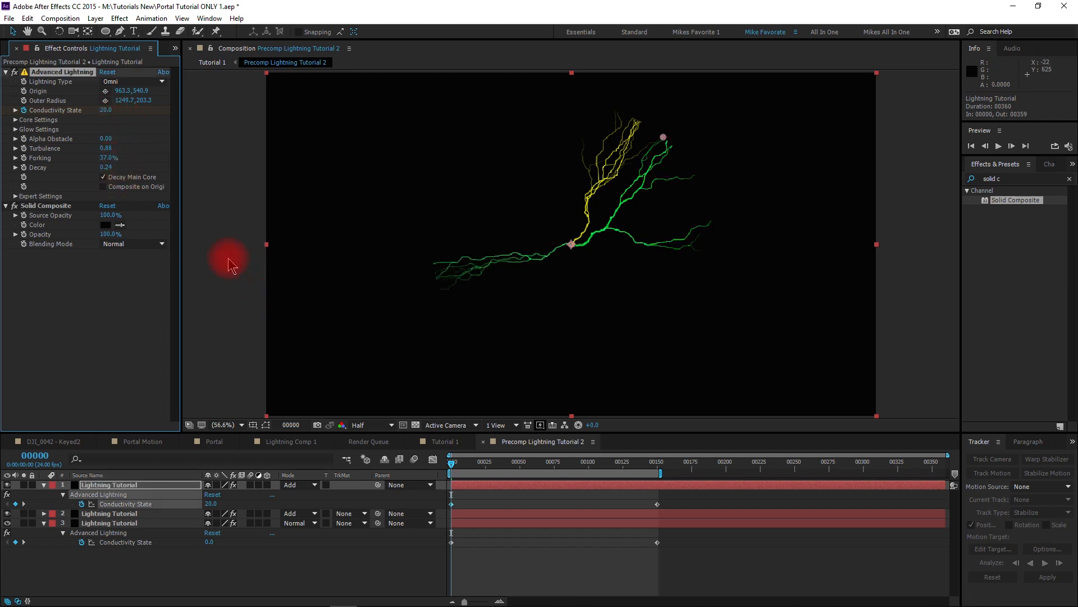
{"action": "left_click_drag", "start_coordinate": [453, 469], "coordinate": [655, 494]}
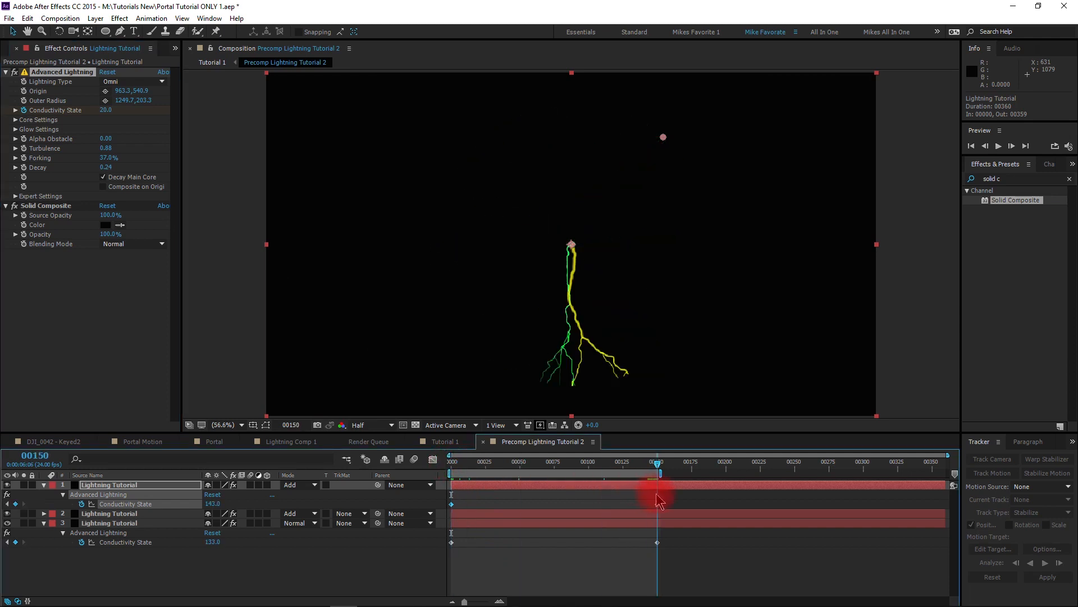
{"action": "left_click", "coordinate": [106, 111]}
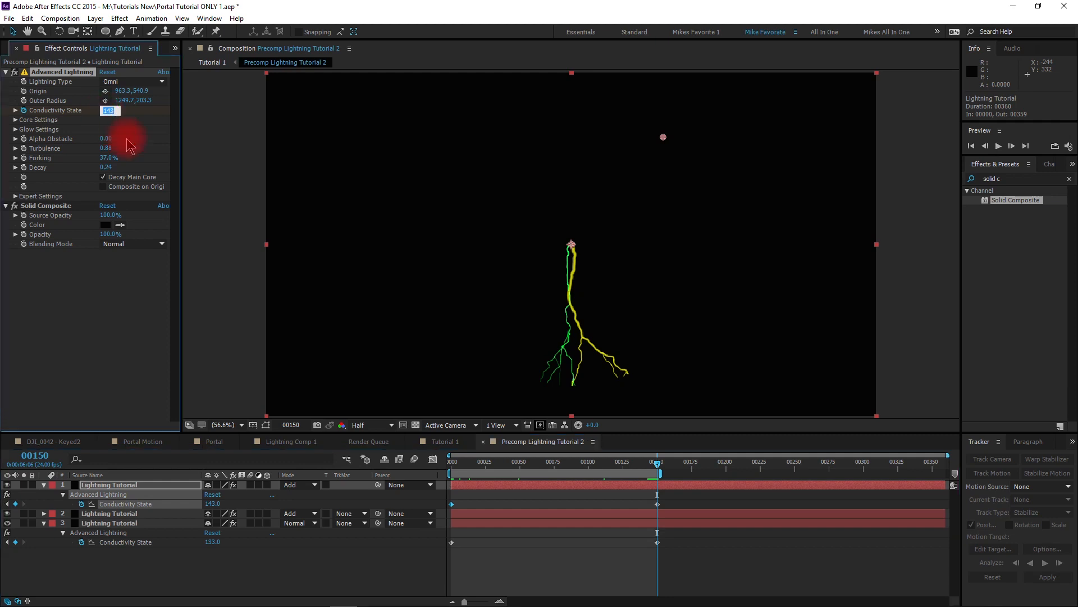
{"action": "type", "text": "153"}
{"action": "key", "text": "Return"}
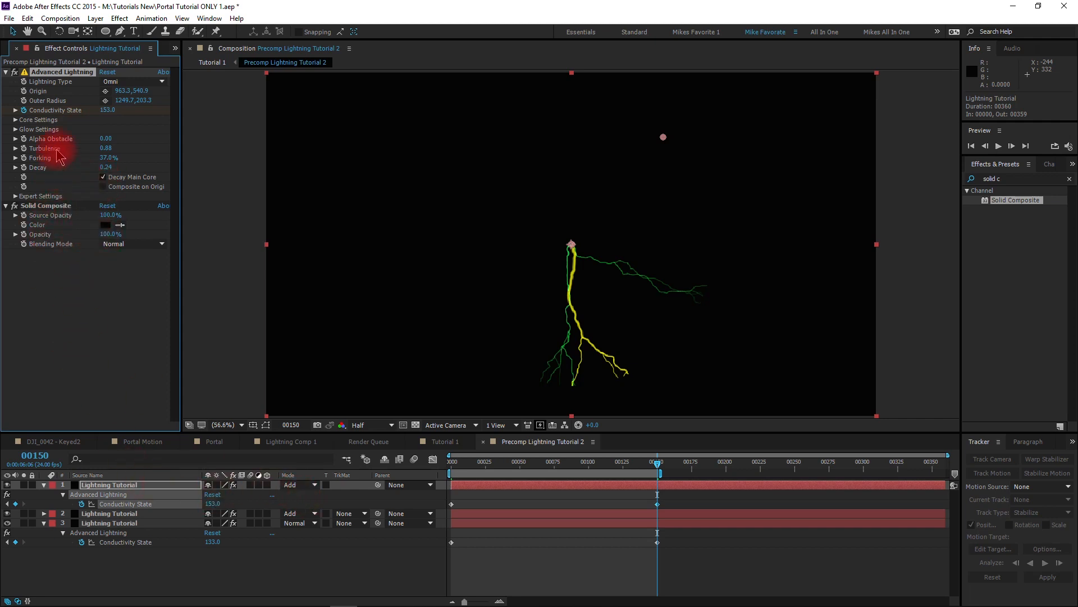
- Change the third lightning layer's Core Color to red, FF0000
{"action": "left_click", "coordinate": [15, 120]}
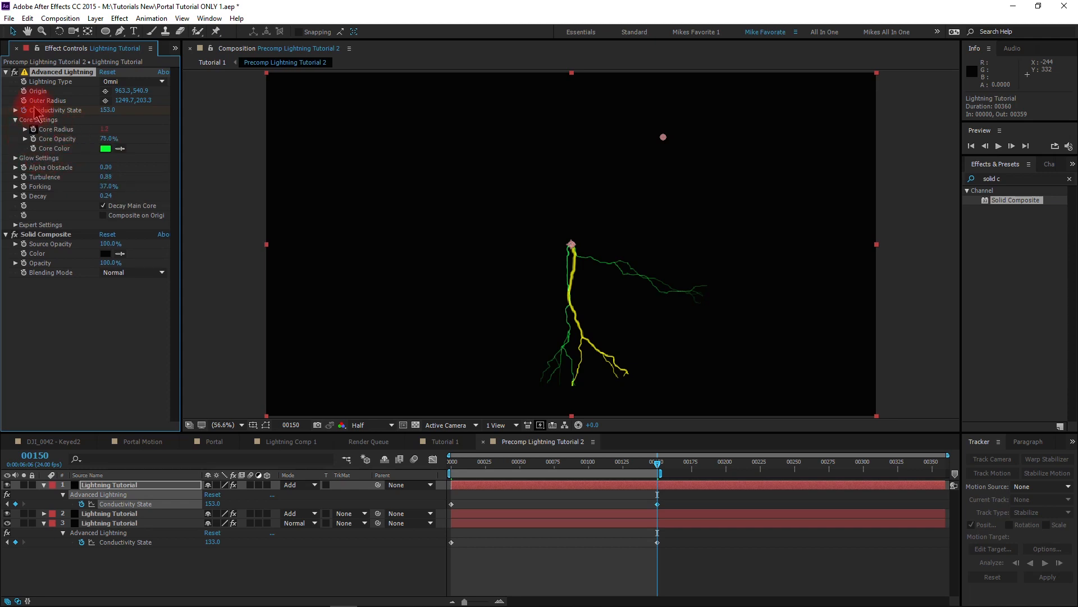
{"action": "left_click", "coordinate": [105, 149]}
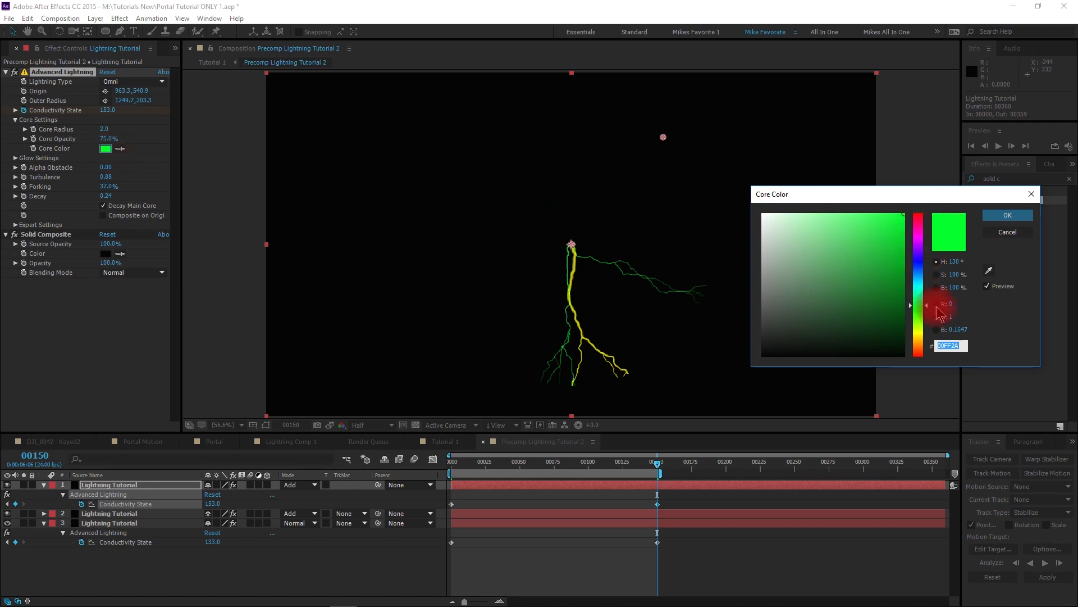
{"action": "type", "text": "FF"}
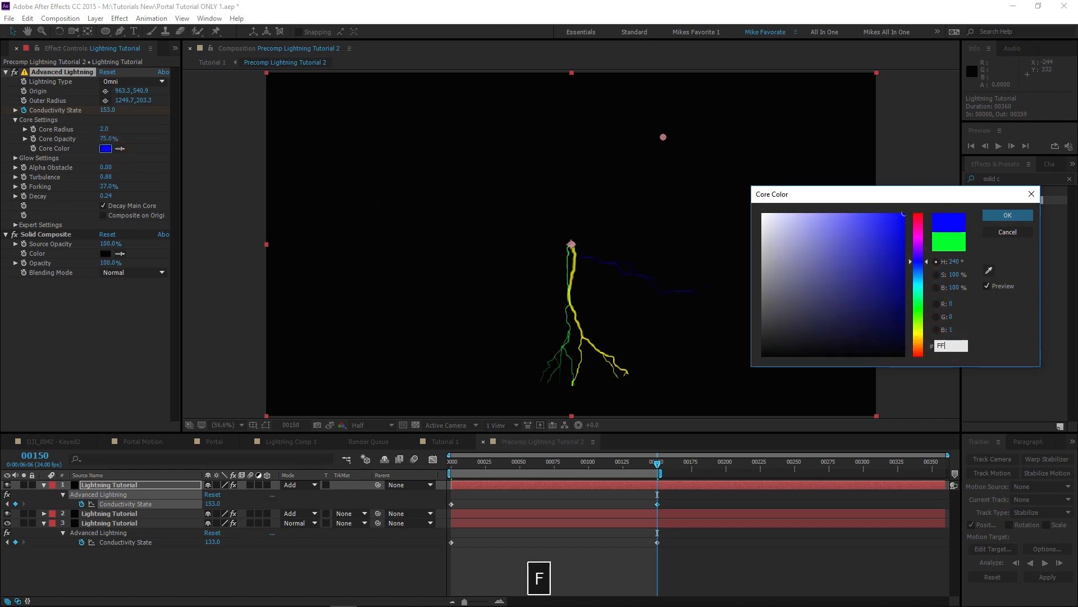
{"action": "type", "text": "0000"}
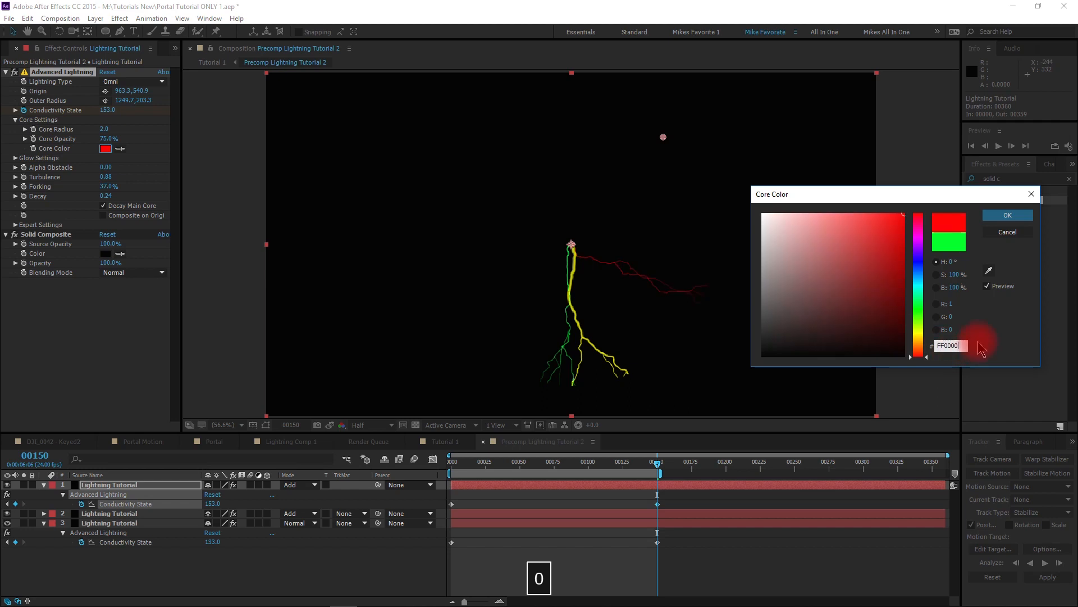
{"action": "left_click", "coordinate": [1011, 216]}
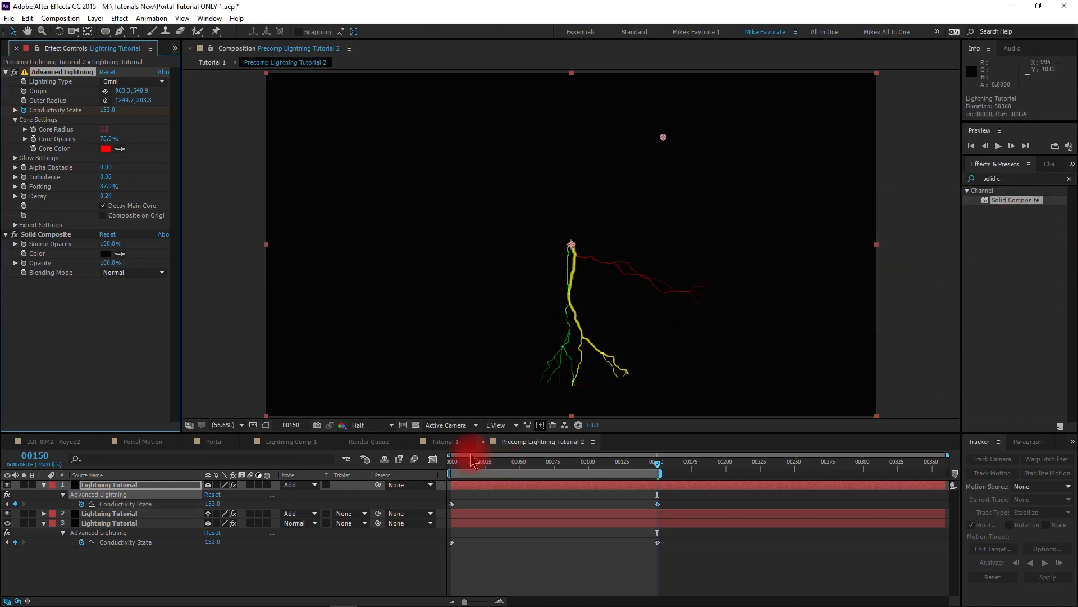
- Play back the three coloured lightning layers in the lightning precomp from frame 0
{"action": "left_click", "coordinate": [452, 462]}
{"action": "key", "text": "space"}
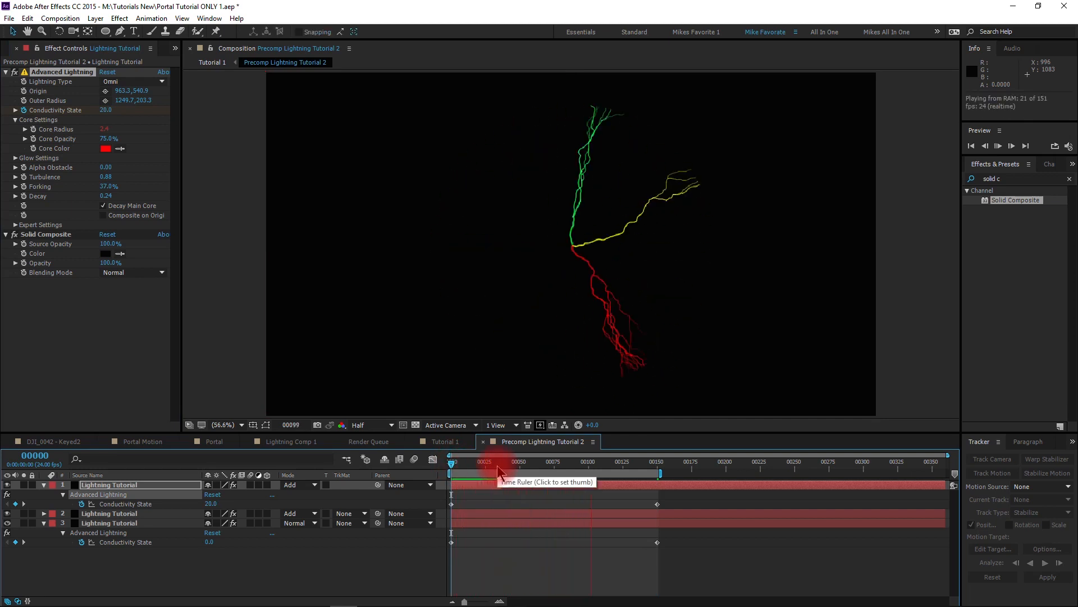
{"action": "left_click_drag", "start_coordinate": [498, 470], "coordinate": [543, 483]}
- Switch to the Tutorial 1 composition, play back the lightning inside the fire ring and return to frame 0
{"action": "left_click", "coordinate": [450, 442]}
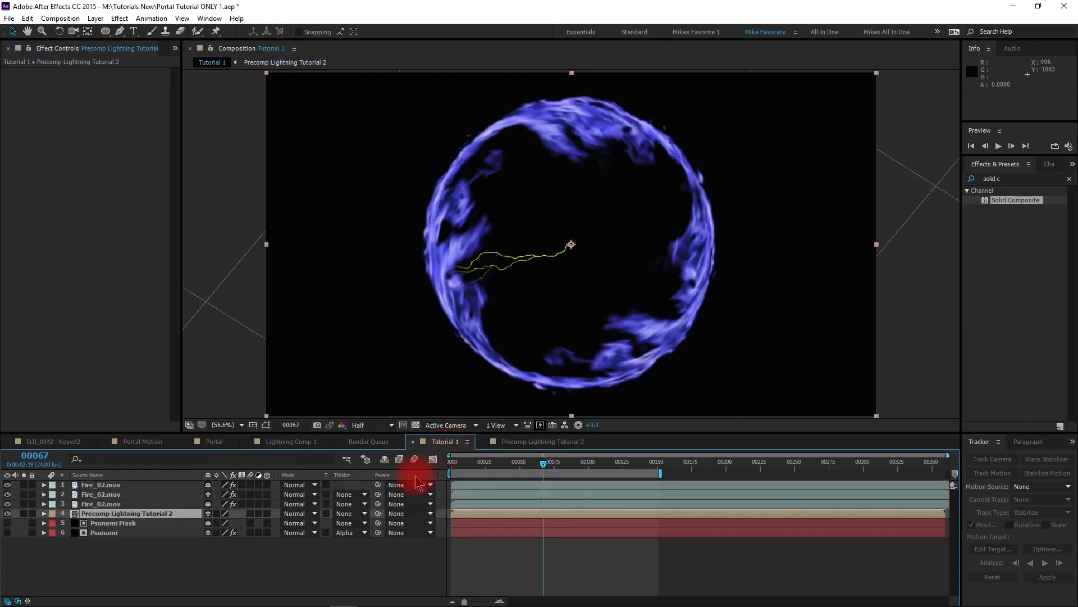
{"action": "left_click", "coordinate": [454, 470]}
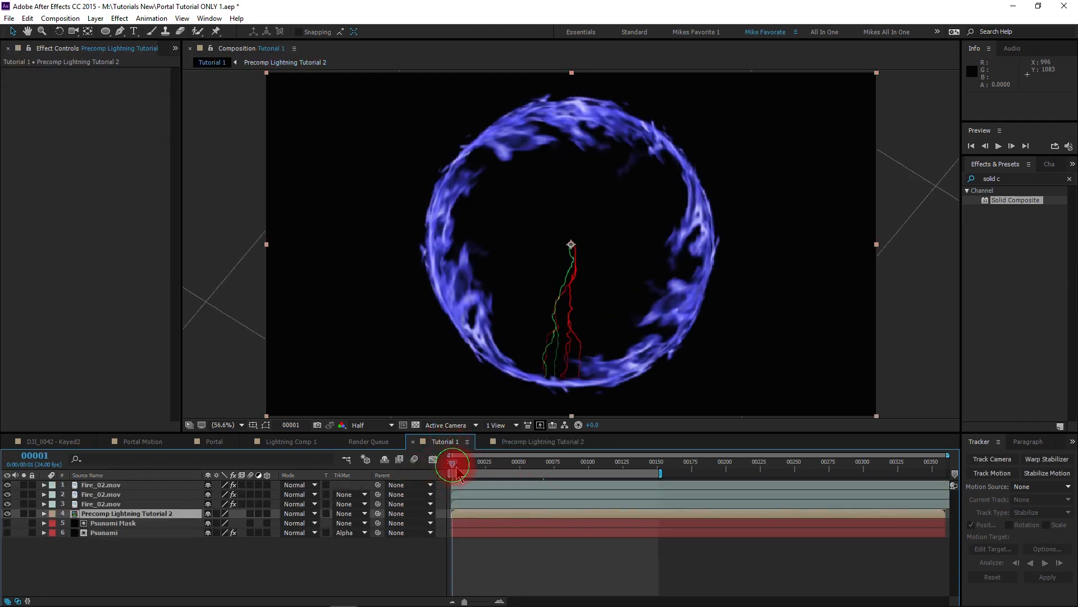
{"action": "key", "text": "space"}
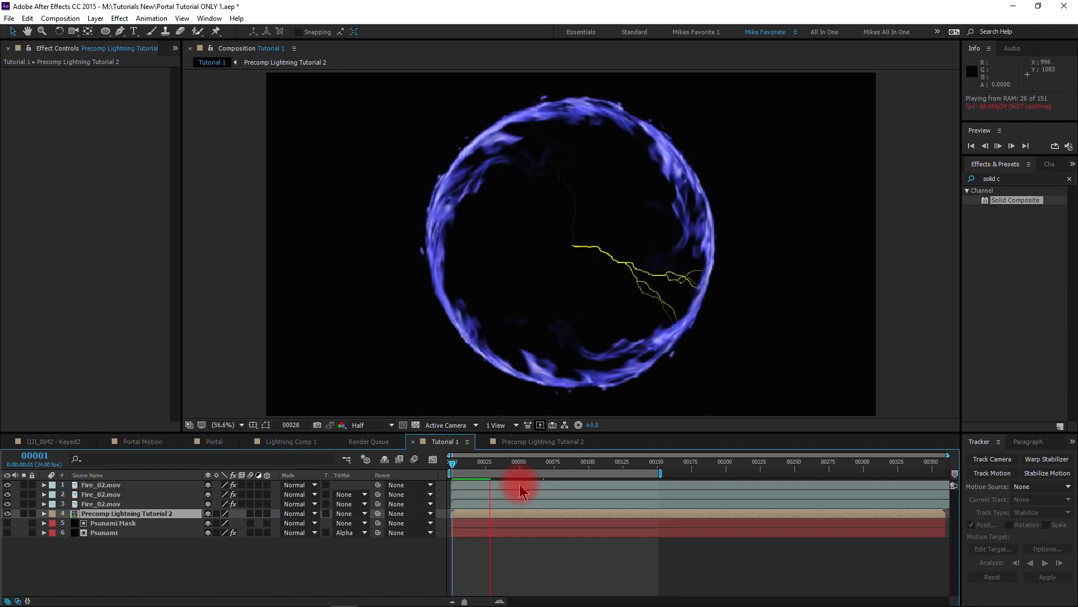
{"action": "left_click_drag", "start_coordinate": [484, 465], "coordinate": [448, 466]}
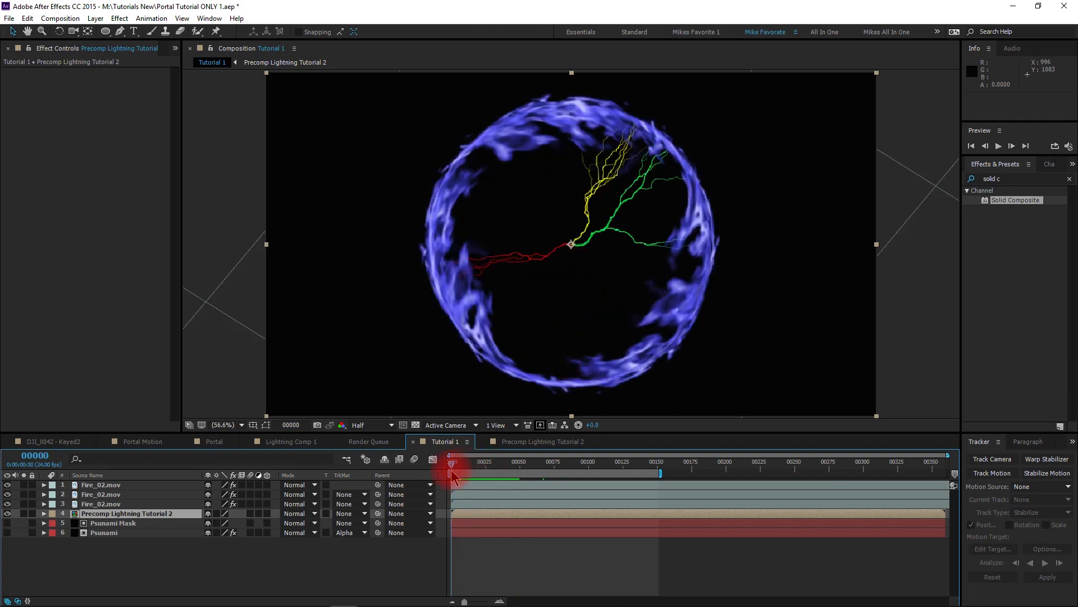
- Find the Box Blur effect and apply it to the Precomp Lightning Tutorial 2 layer
{"action": "left_click", "coordinate": [114, 514]}
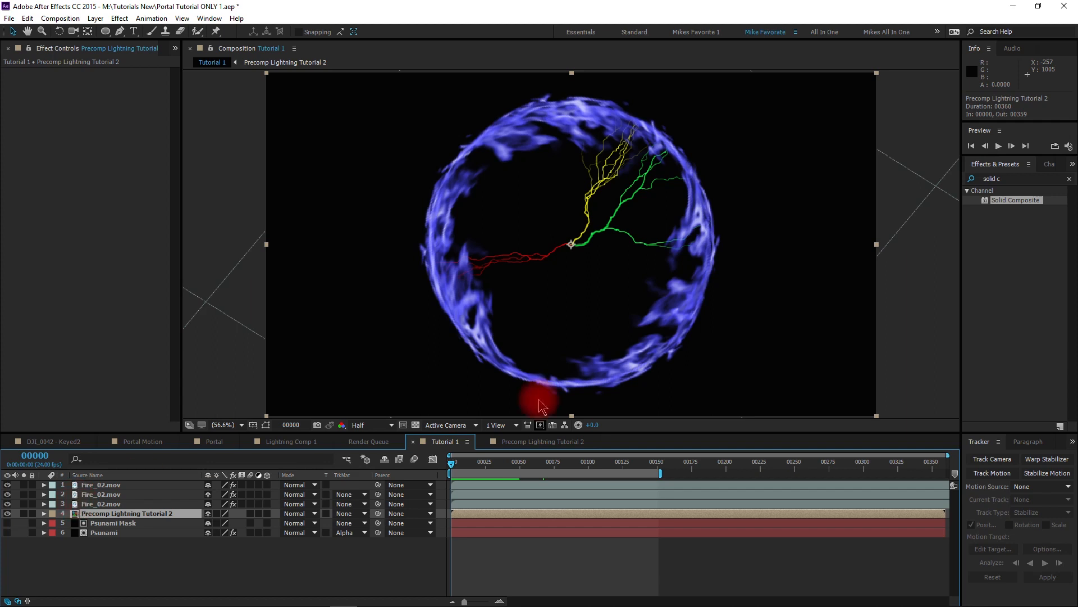
{"action": "left_click", "coordinate": [1004, 178]}
{"action": "left_click_drag", "start_coordinate": [1003, 179], "coordinate": [975, 186]}
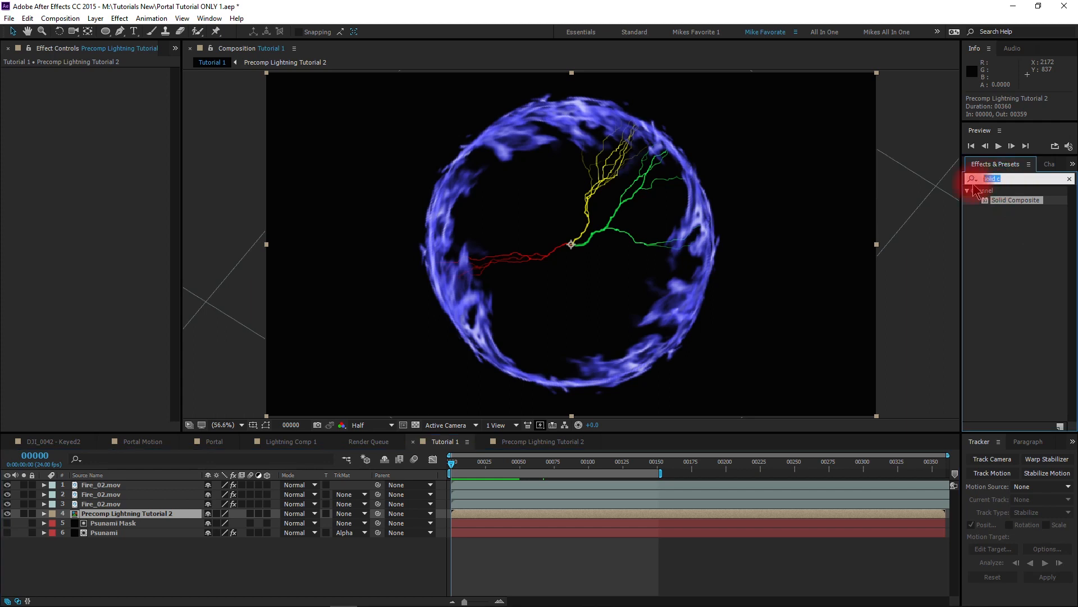
{"action": "type", "text": "box "}
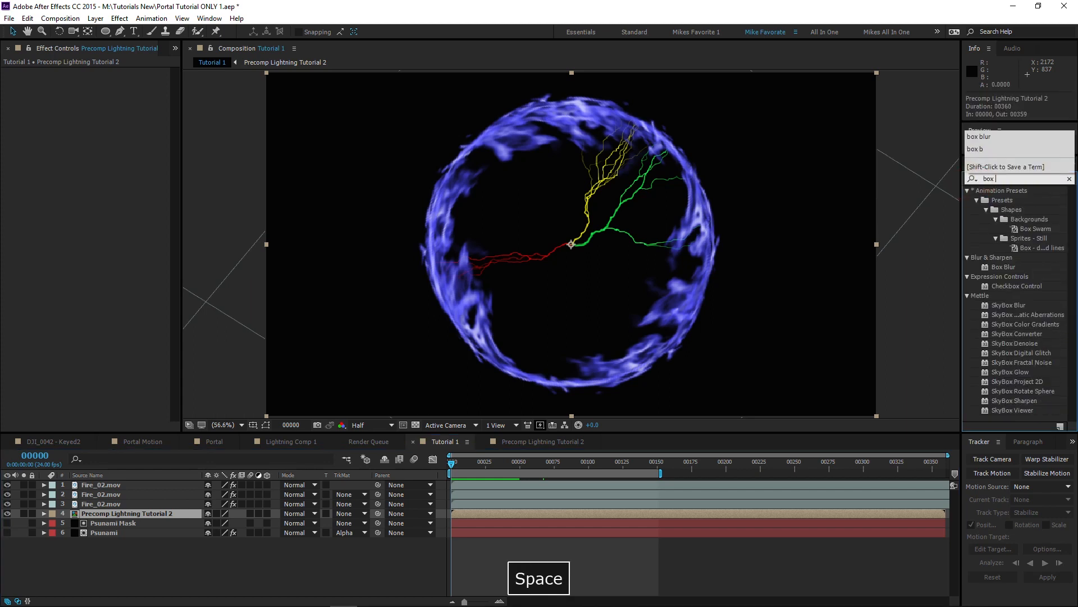
{"action": "type", "text": "blur"}
{"action": "left_click", "coordinate": [1005, 200]}
{"action": "left_click_drag", "start_coordinate": [1009, 205], "coordinate": [77, 124]}
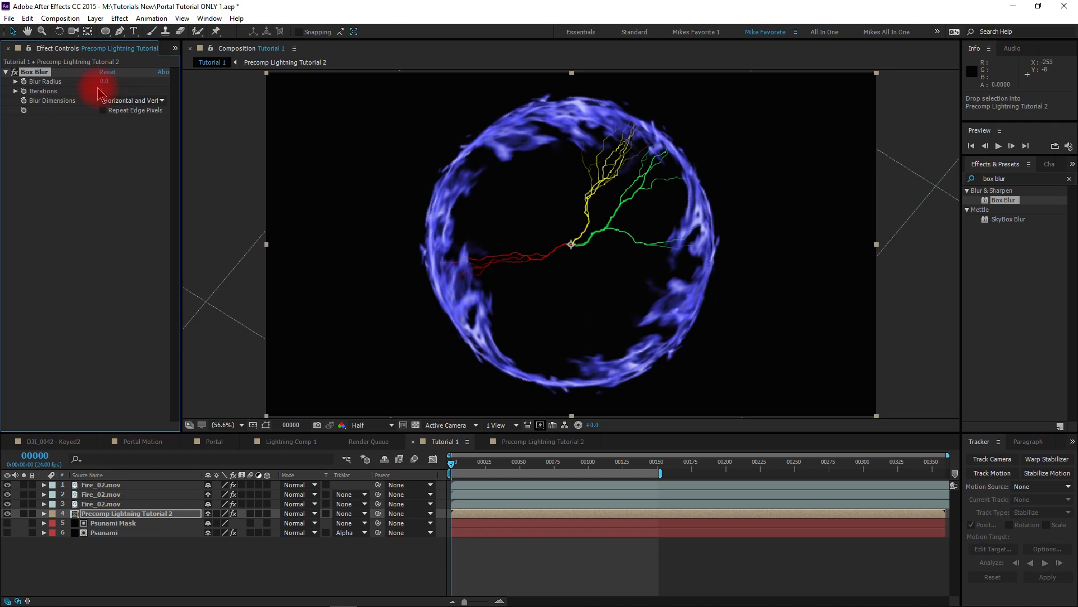
- Set the Box Blur's Blur Radius to 164 and Iterations to 3, and enable Repeat Edge Pixels
{"action": "left_click_drag", "start_coordinate": [104, 83], "coordinate": [144, 85]}
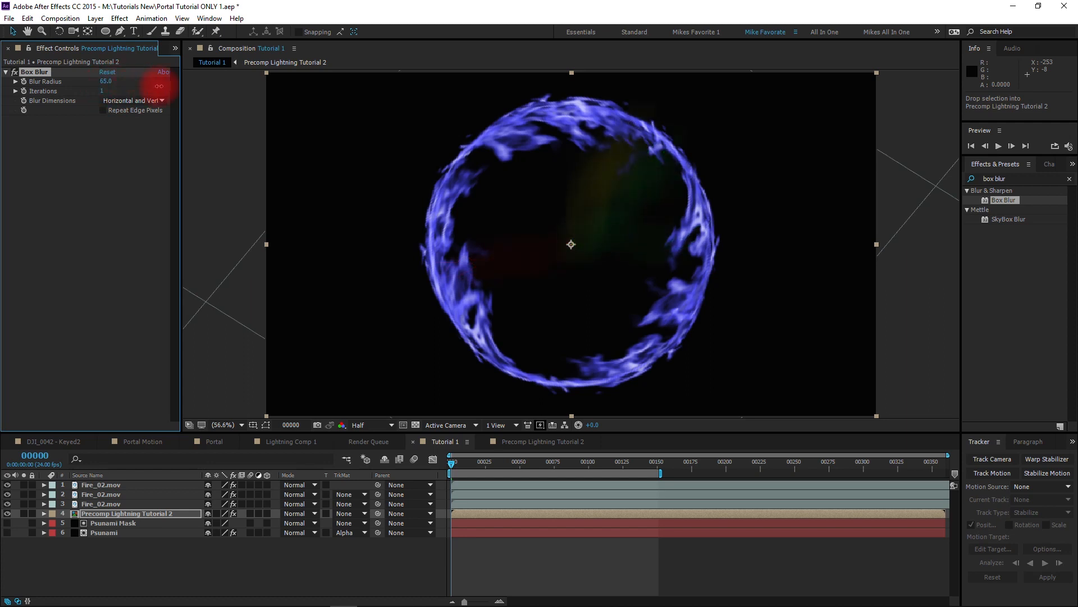
{"action": "left_click_drag", "start_coordinate": [153, 86], "coordinate": [175, 89]}
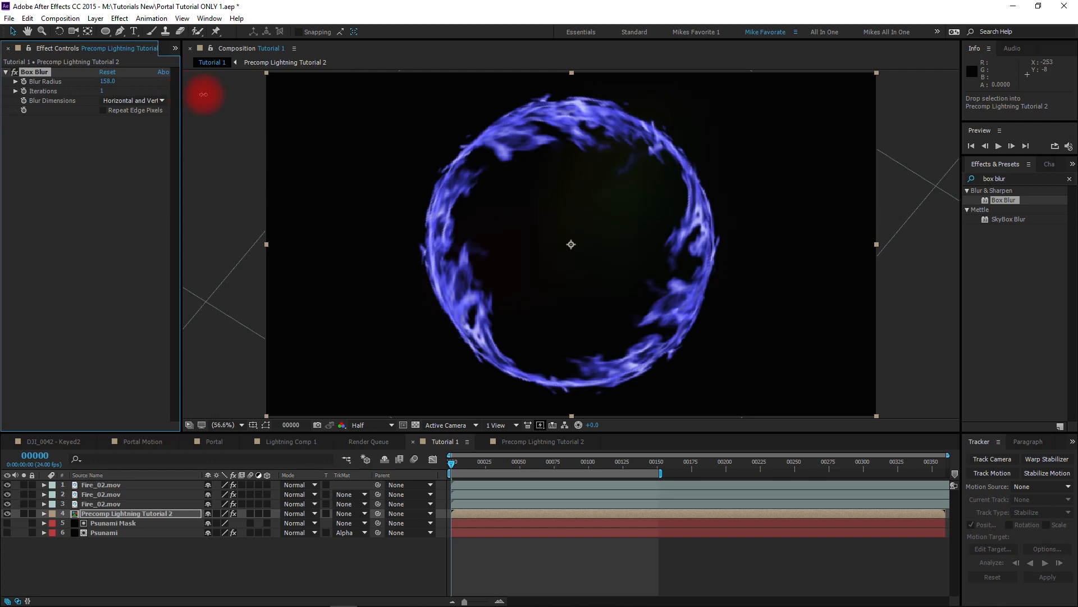
{"action": "left_click_drag", "start_coordinate": [203, 94], "coordinate": [185, 94]}
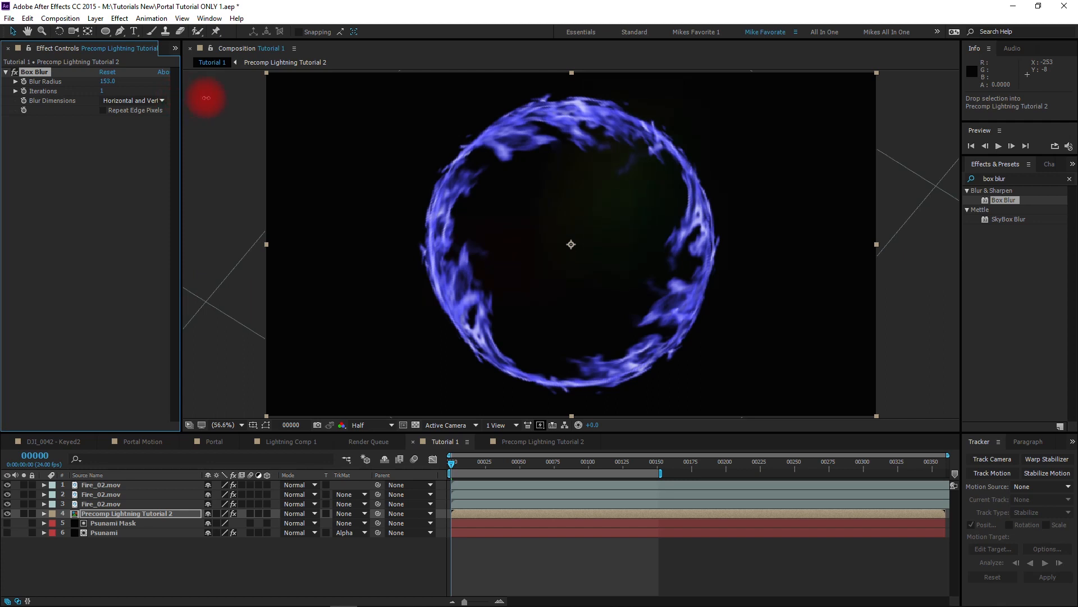
{"action": "left_click_drag", "start_coordinate": [213, 98], "coordinate": [116, 138]}
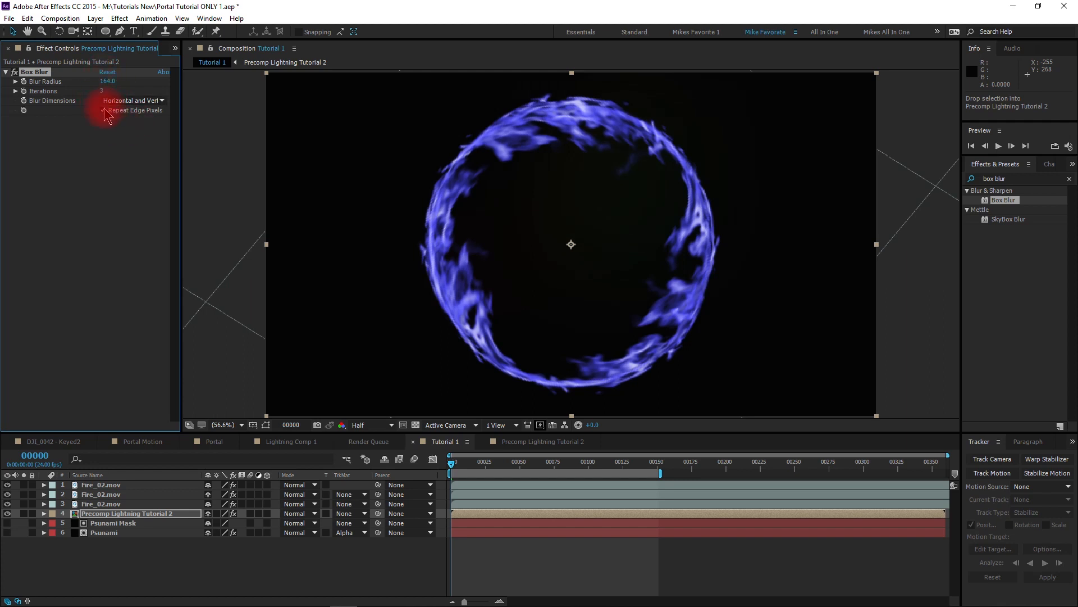
{"action": "left_click", "coordinate": [114, 171]}
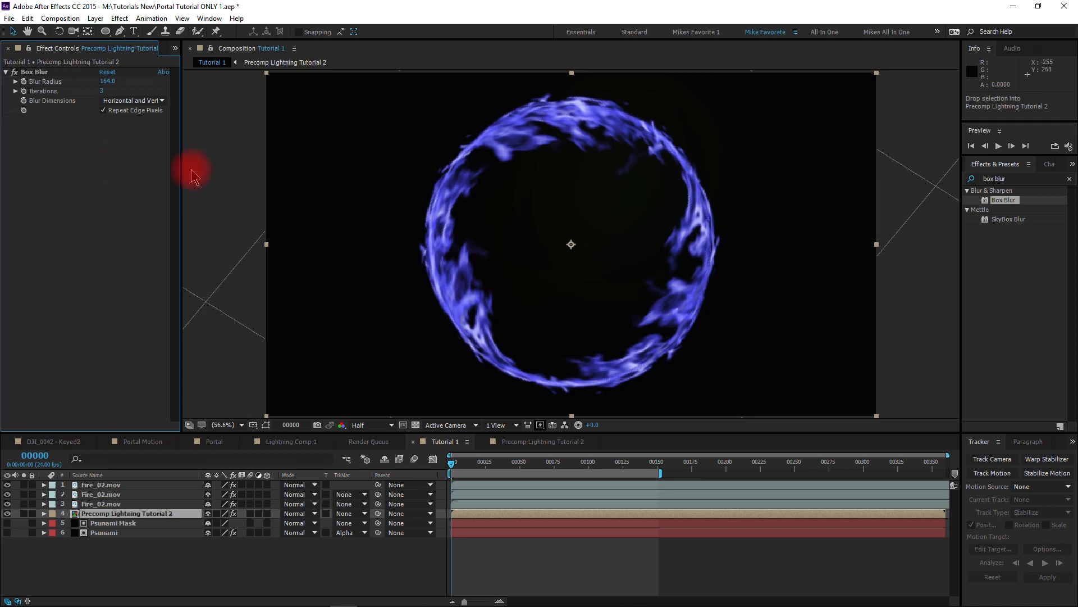
- Add the Exposure color correction effect below Box Blur, set Exposure to 8.44 and raise Gamma Correction slightly
{"action": "left_click", "coordinate": [1012, 179]}
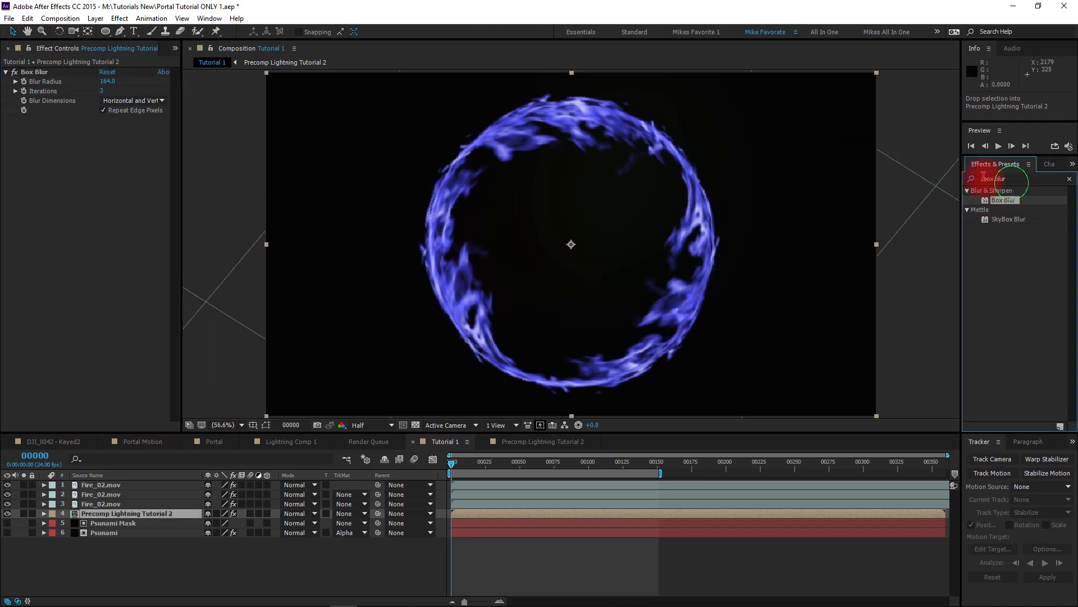
{"action": "double_click", "coordinate": [994, 179]}
{"action": "type", "text": "e"}
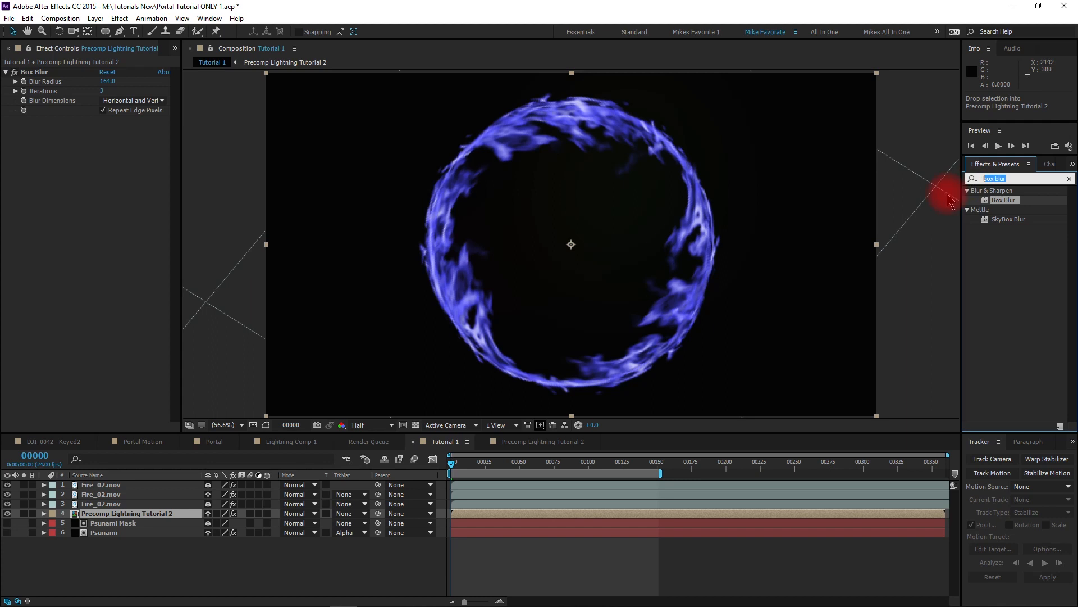
{"action": "type", "text": "xposure"}
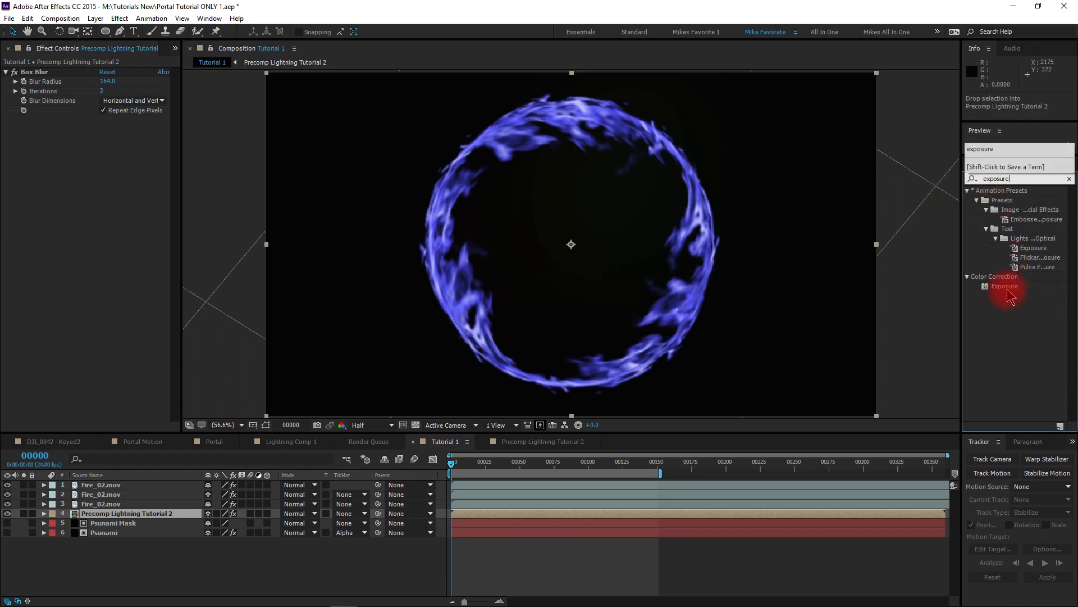
{"action": "left_click_drag", "start_coordinate": [1004, 286], "coordinate": [101, 201]}
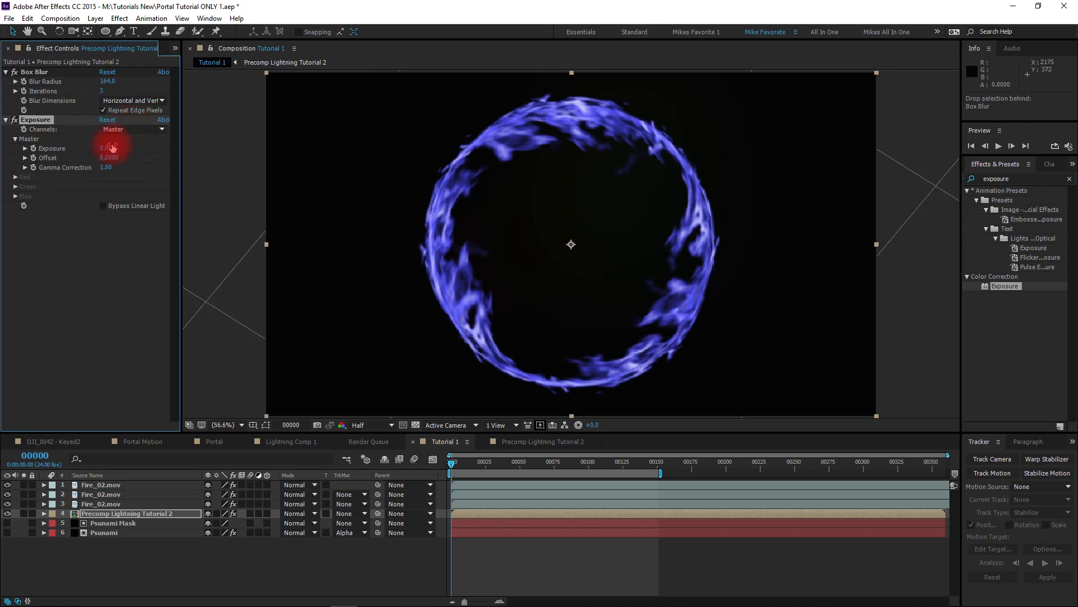
{"action": "left_click_drag", "start_coordinate": [106, 149], "coordinate": [152, 157]}
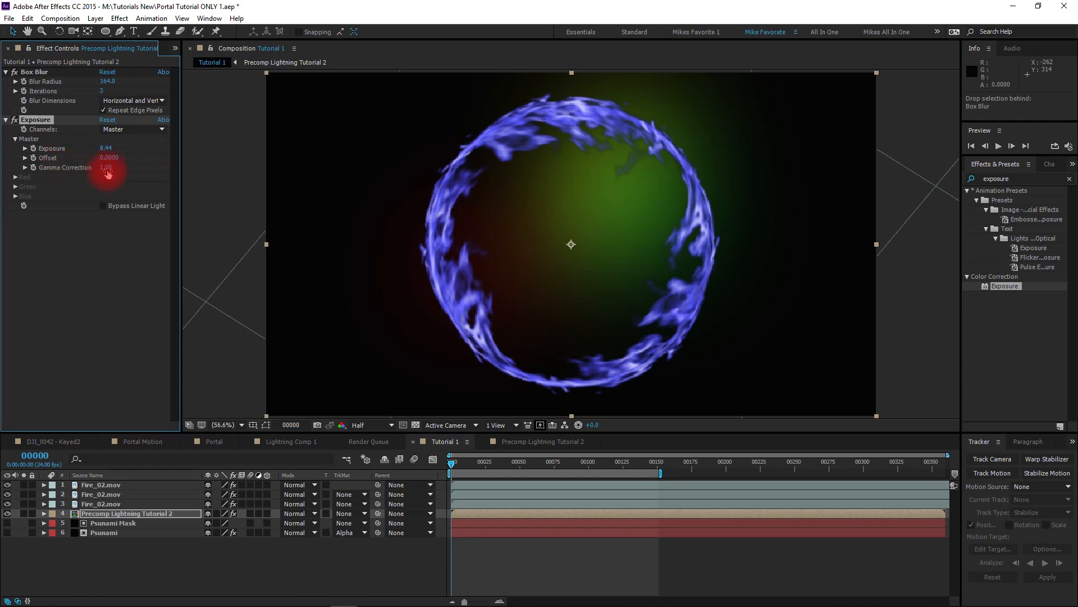
{"action": "left_click_drag", "start_coordinate": [110, 170], "coordinate": [117, 172]}
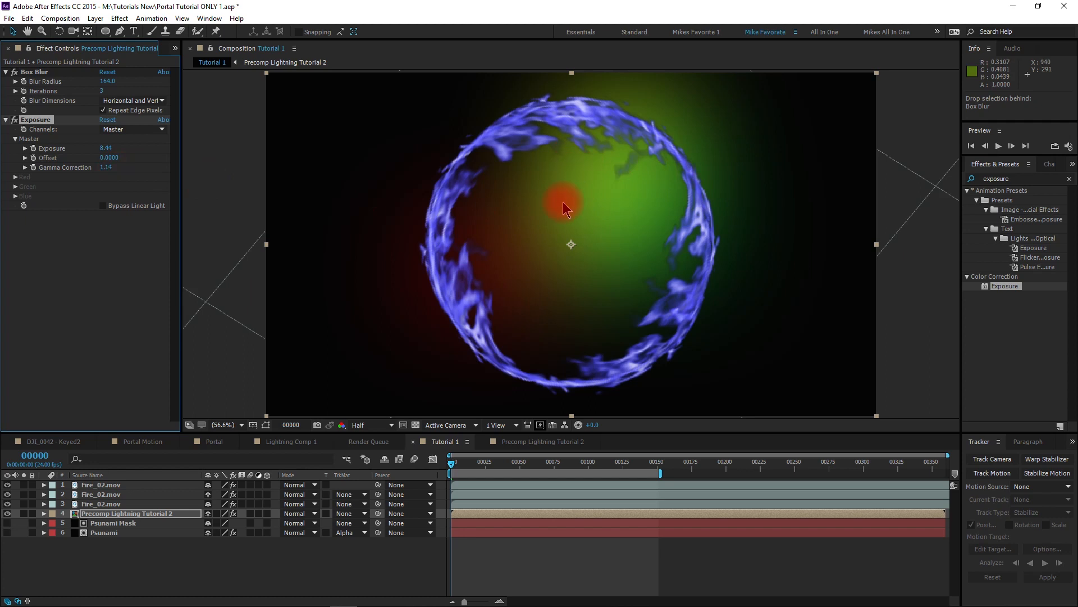
- Add CC Composite below Exposure on the lightning precomp and set Composite Original to Add
{"action": "double_click", "coordinate": [1020, 179]}
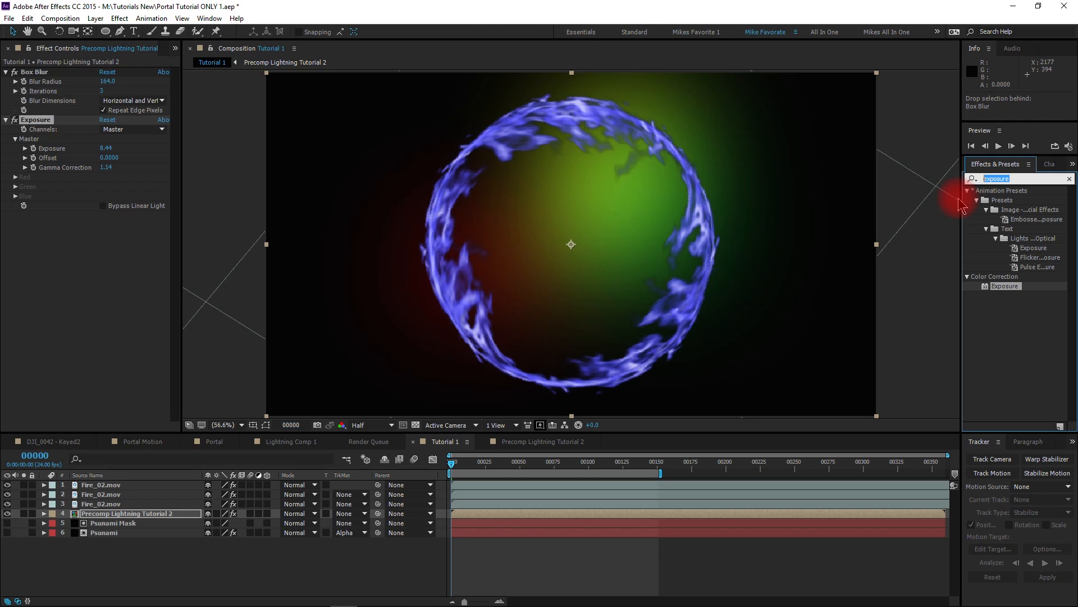
{"action": "type", "text": "cc"}
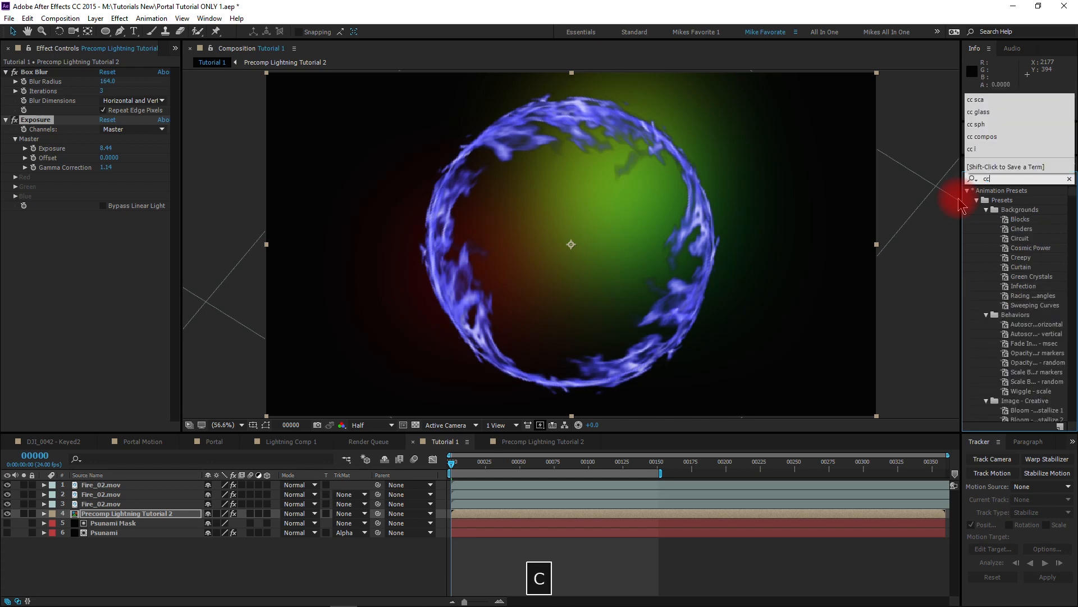
{"action": "type", "text": " compo"}
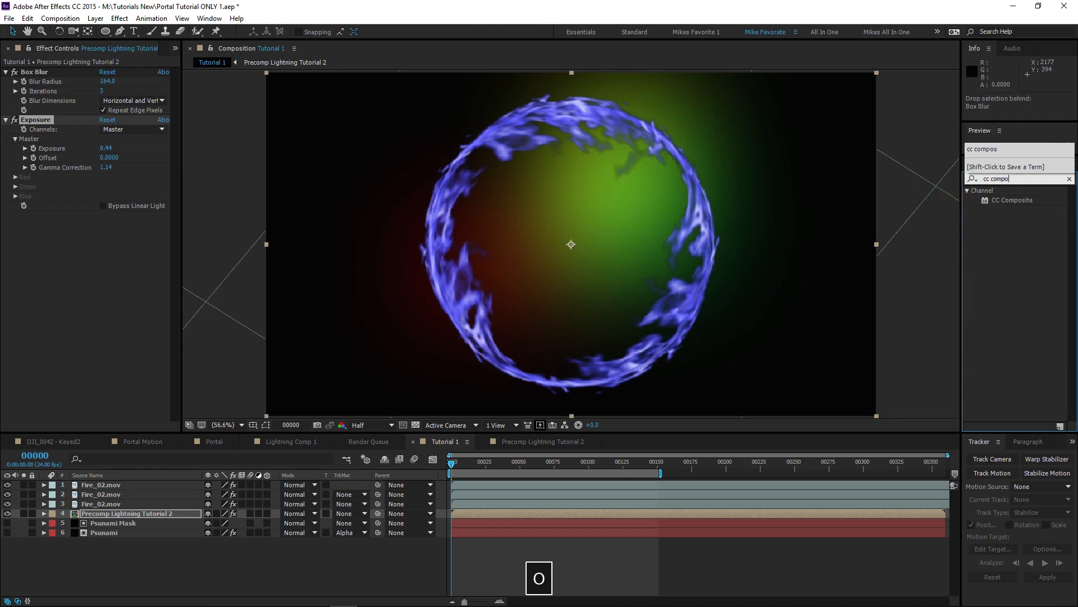
{"action": "left_click", "coordinate": [1010, 202]}
{"action": "left_click_drag", "start_coordinate": [1003, 207], "coordinate": [100, 284]}
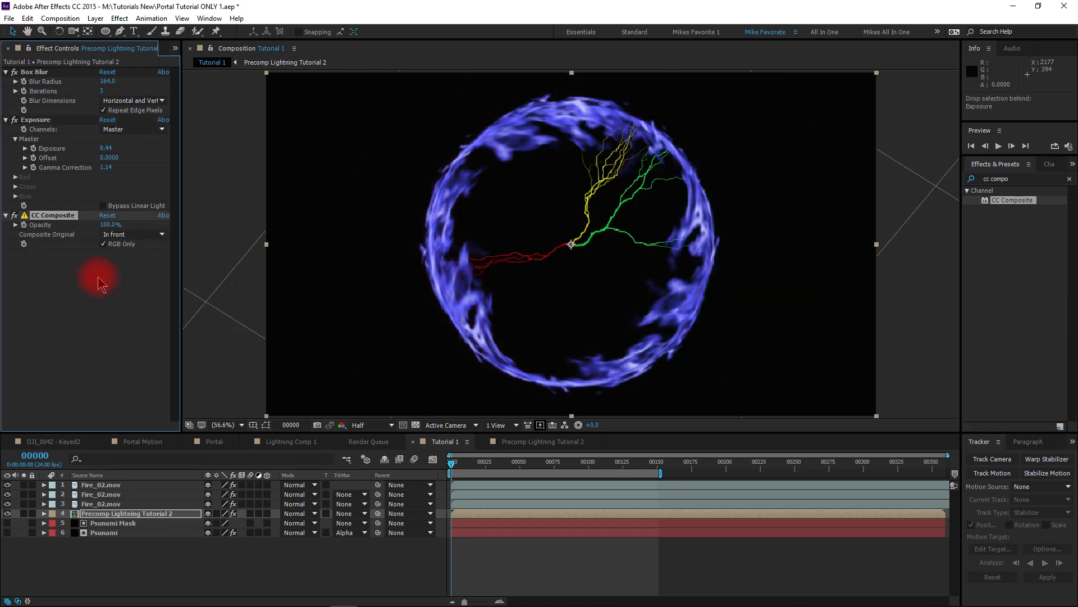
{"action": "left_click", "coordinate": [112, 236]}
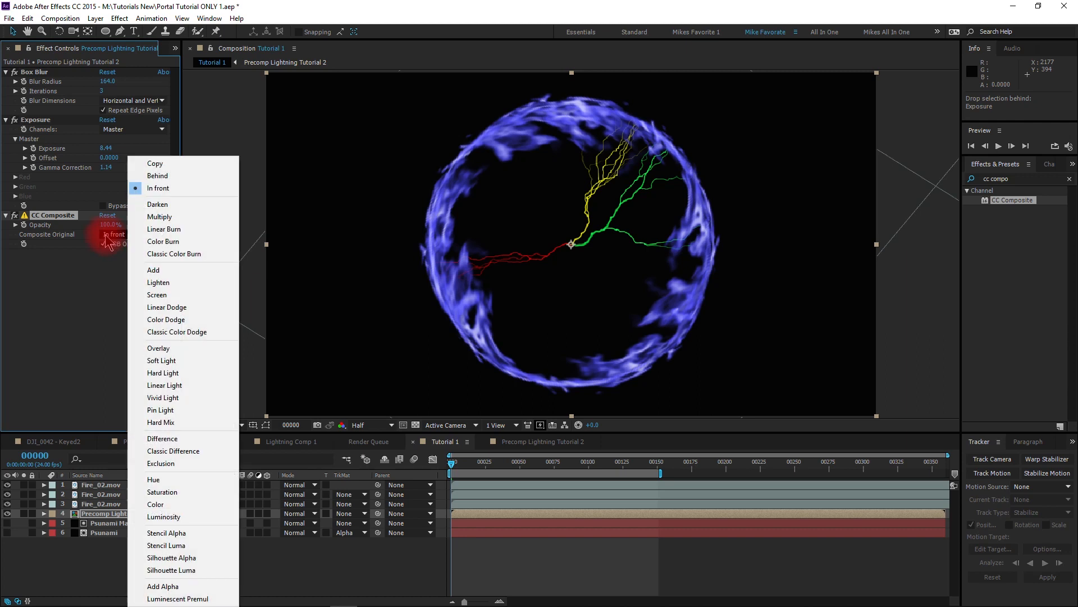
{"action": "left_click", "coordinate": [119, 269]}
{"action": "left_click", "coordinate": [59, 264]}
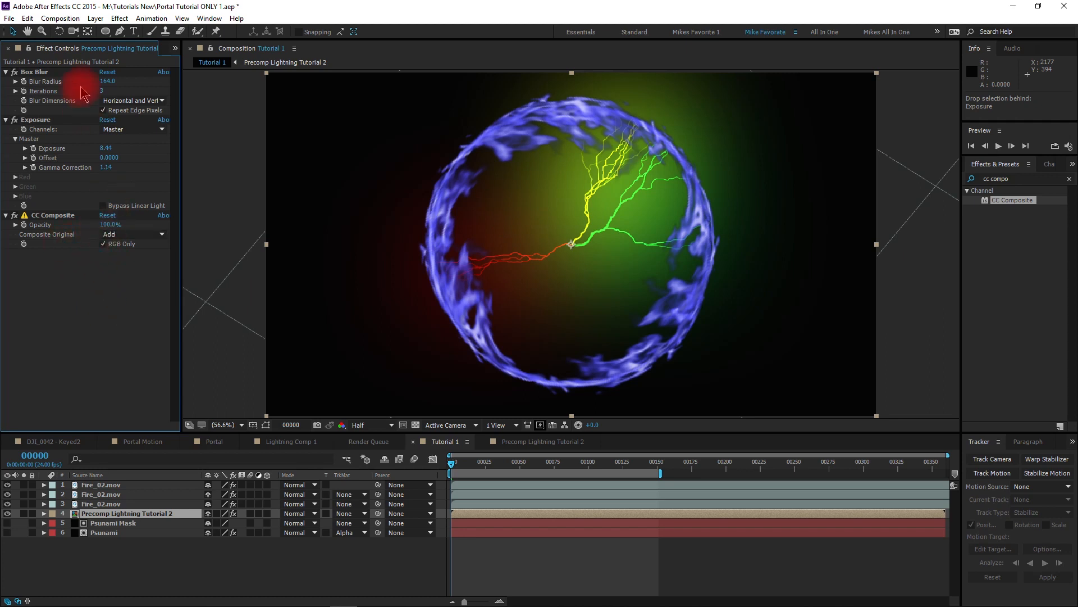
- Add a second Box Blur below CC Composite with Blur Radius 37 and Repeat Edge Pixels enabled
{"action": "left_click", "coordinate": [1011, 178]}
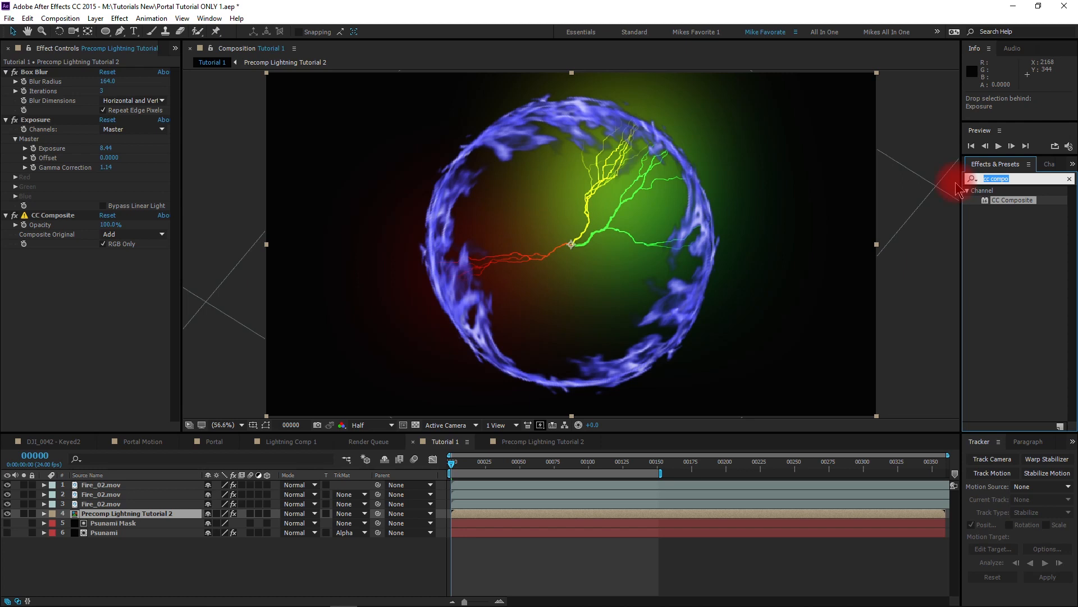
{"action": "type", "text": "box bl"}
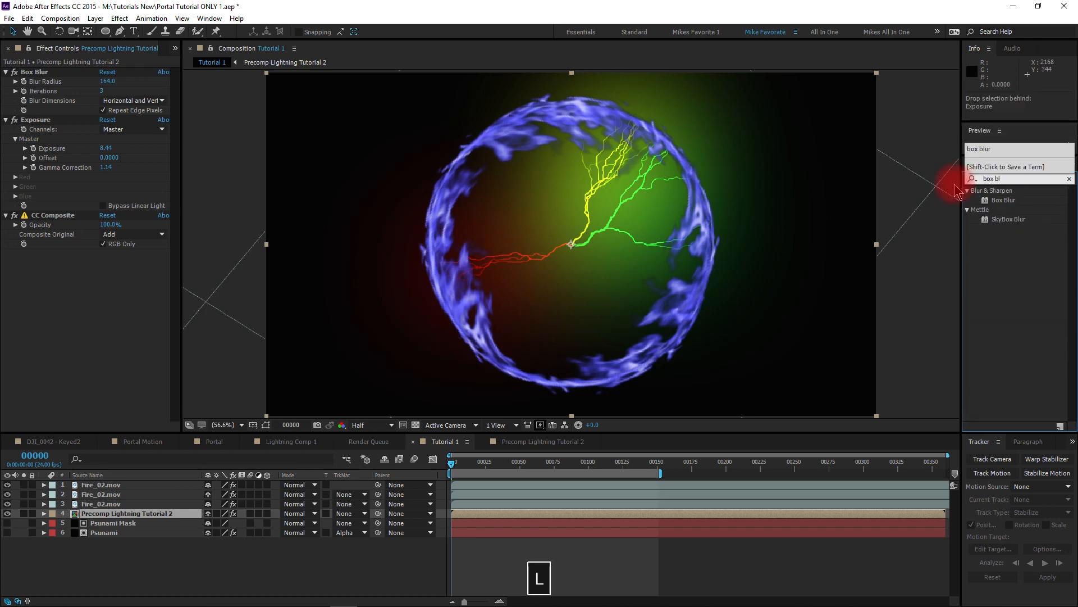
{"action": "left_click_drag", "start_coordinate": [1004, 201], "coordinate": [111, 315]}
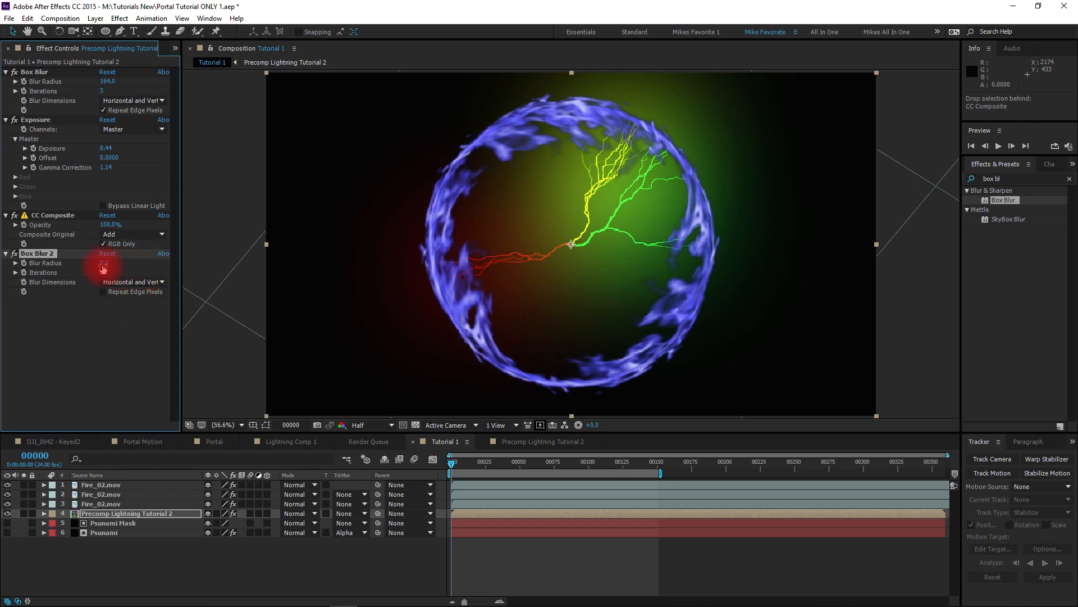
{"action": "left_click_drag", "start_coordinate": [108, 262], "coordinate": [128, 264]}
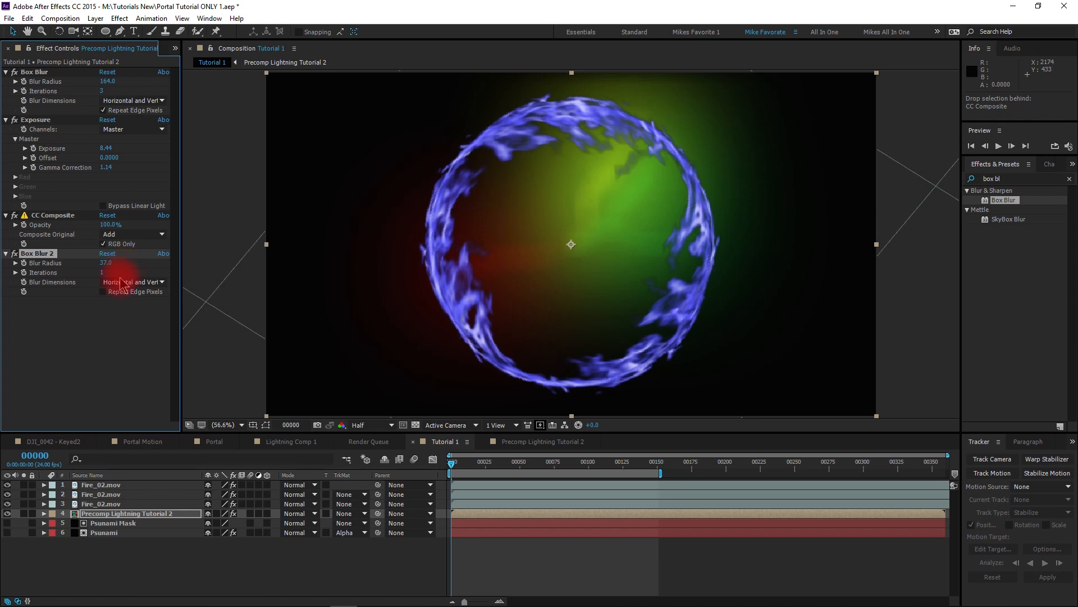
{"action": "left_click", "coordinate": [103, 291]}
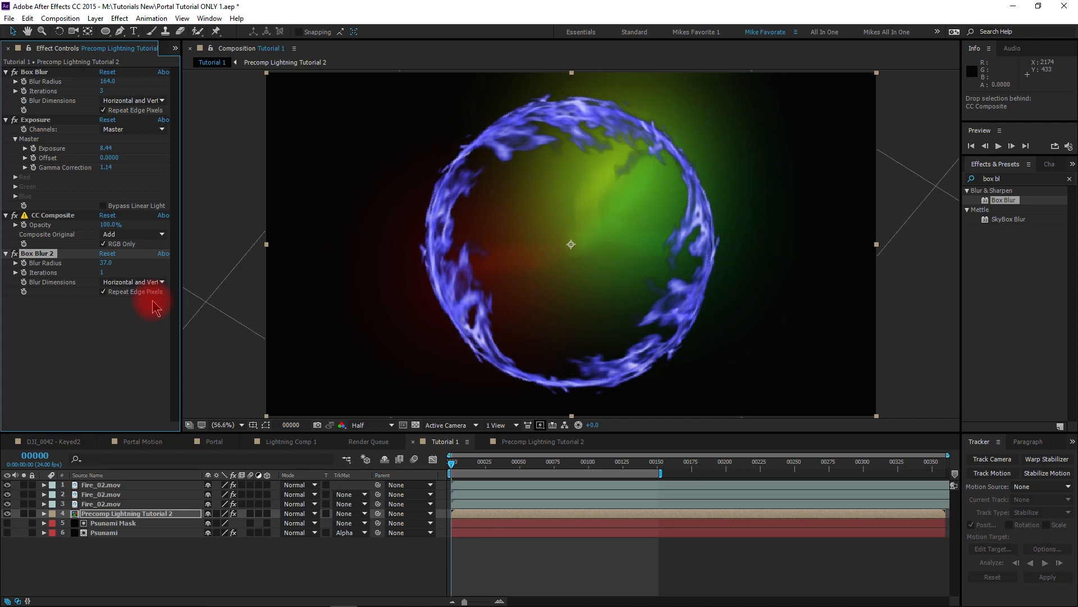
- Add a second Exposure effect below the second Box Blur and set its Exposure to 2.20
{"action": "left_click_drag", "start_coordinate": [1004, 179], "coordinate": [960, 183]}
{"action": "type", "text": "exposur"}
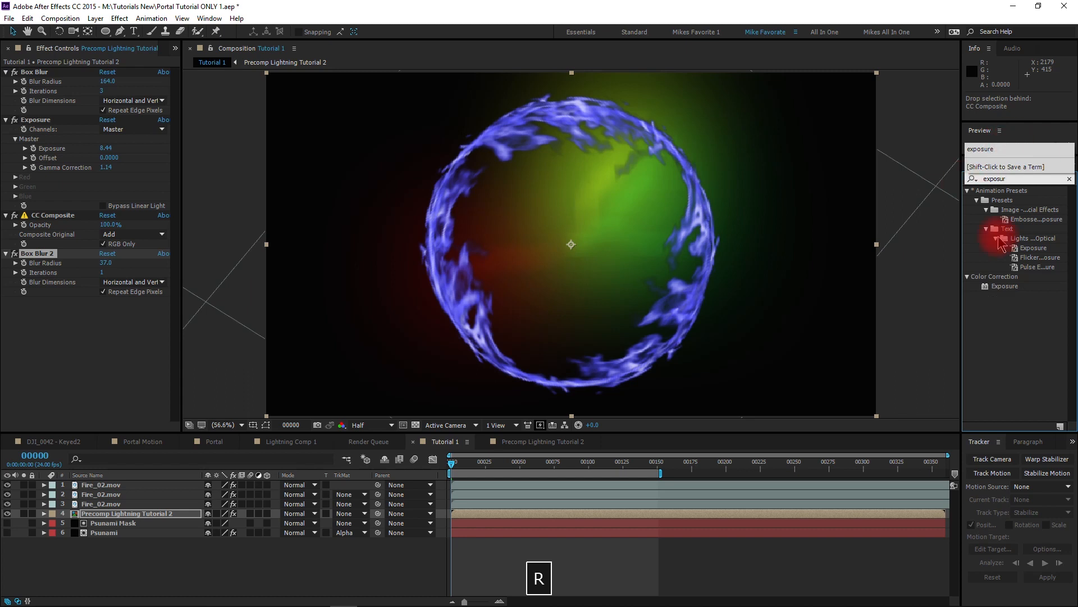
{"action": "left_click_drag", "start_coordinate": [1005, 286], "coordinate": [114, 331]}
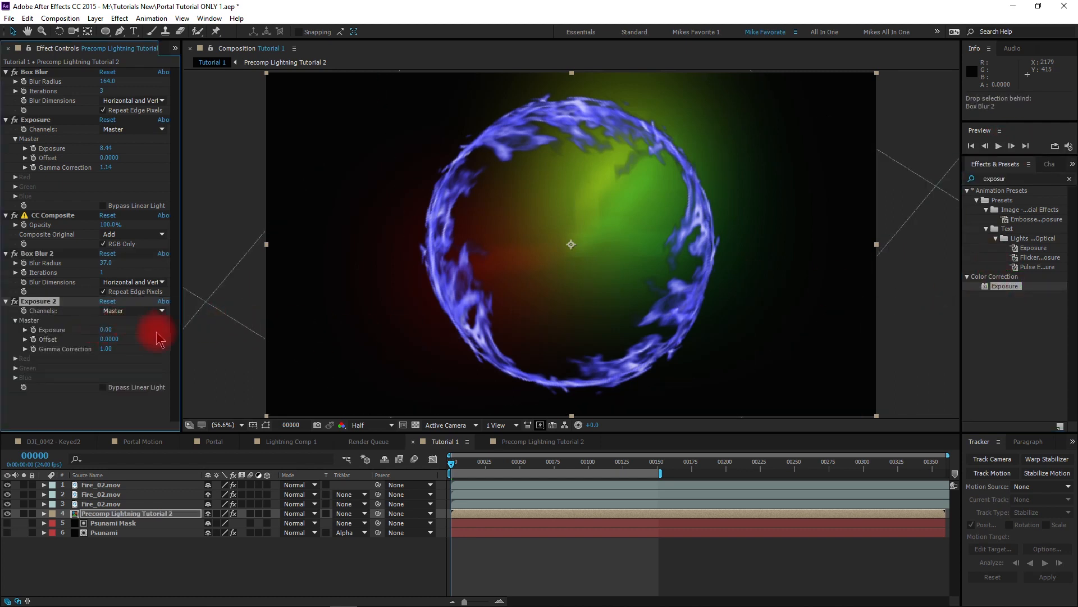
{"action": "left_click_drag", "start_coordinate": [106, 329], "coordinate": [248, 358]}
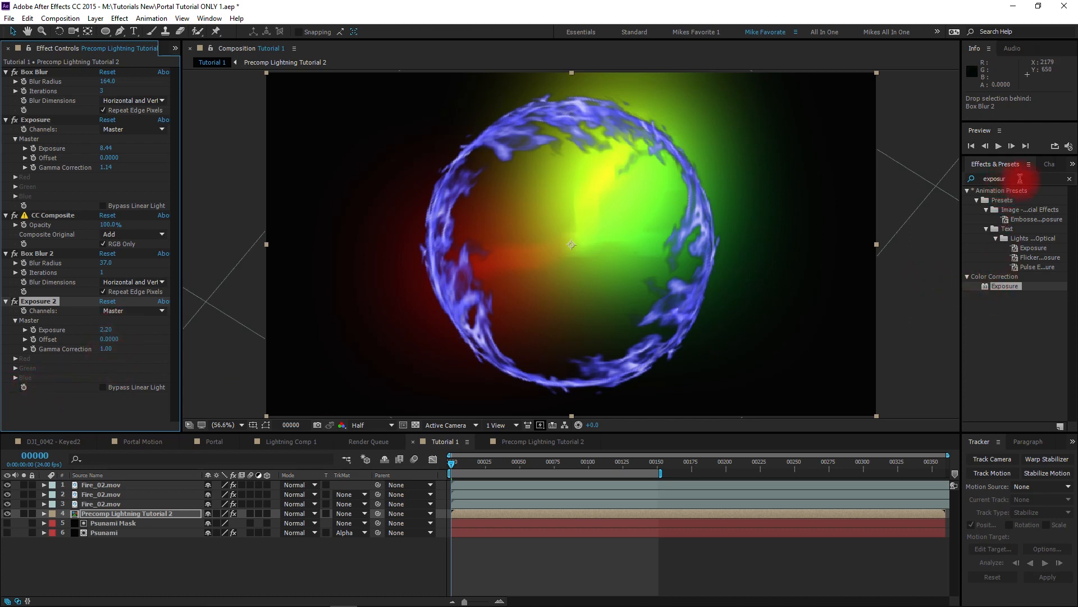
- Try a third Box Blur with Blur Radius 27 below the second Exposure, and delete it again
{"action": "left_click", "coordinate": [975, 178]}
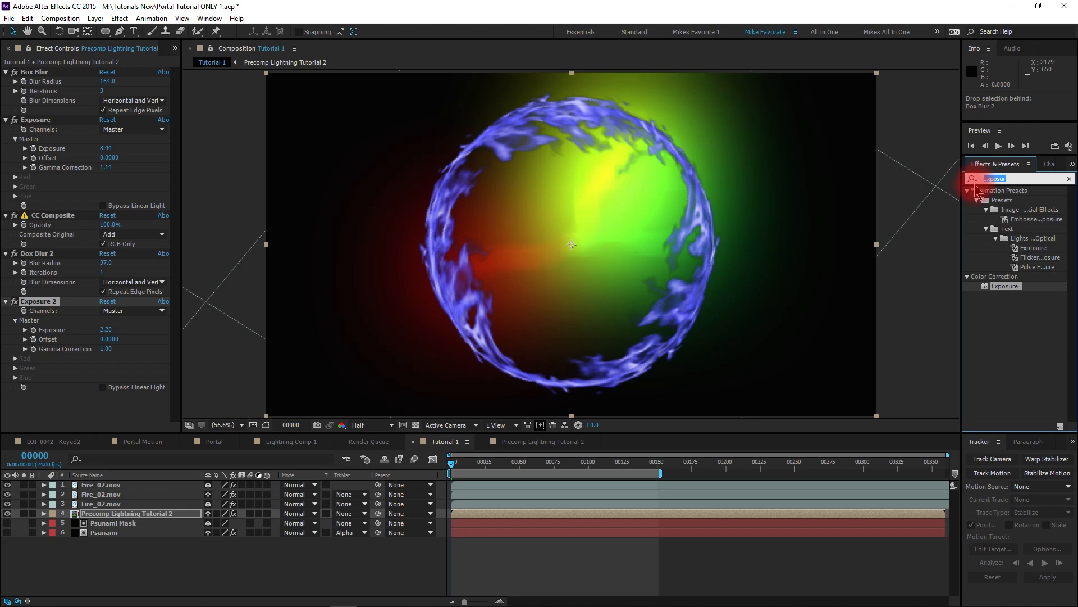
{"action": "left_click", "coordinate": [1001, 203]}
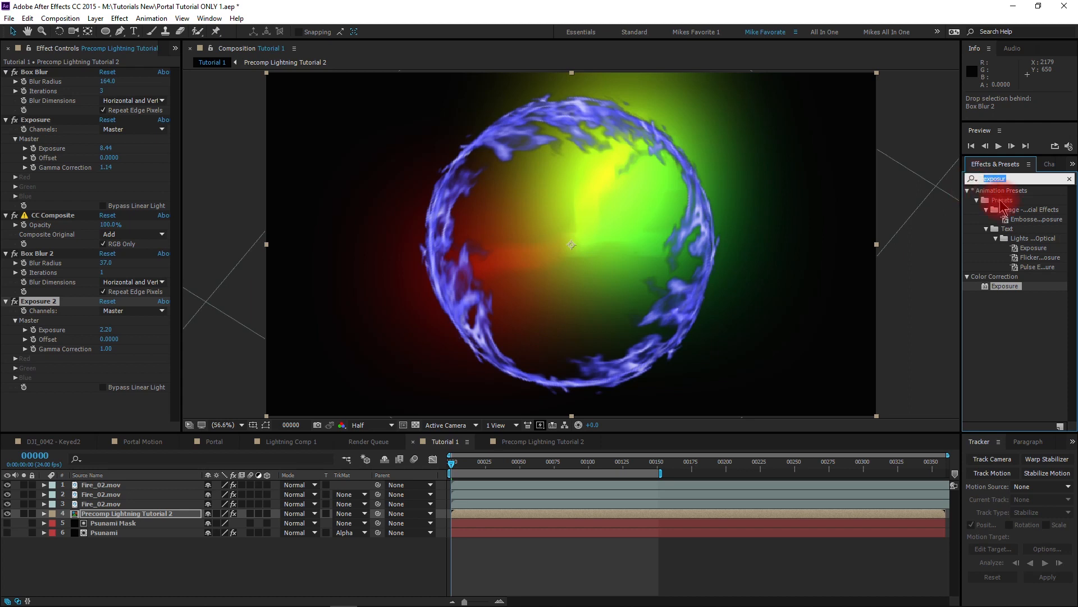
{"action": "type", "text": "box b"}
{"action": "left_click_drag", "start_coordinate": [1004, 200], "coordinate": [109, 417]}
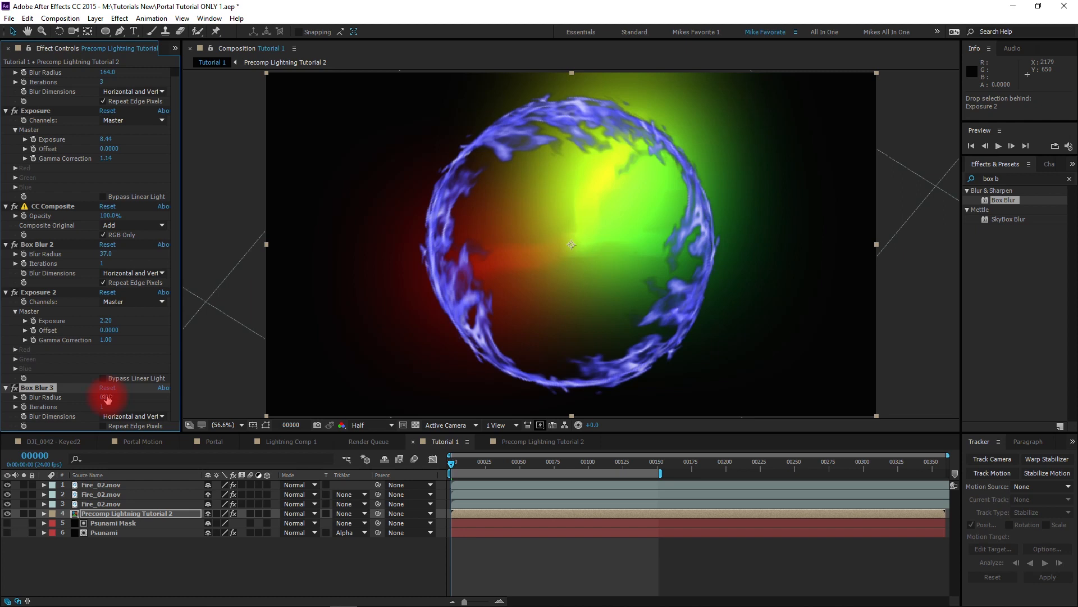
{"action": "left_click_drag", "start_coordinate": [105, 399], "coordinate": [116, 399]}
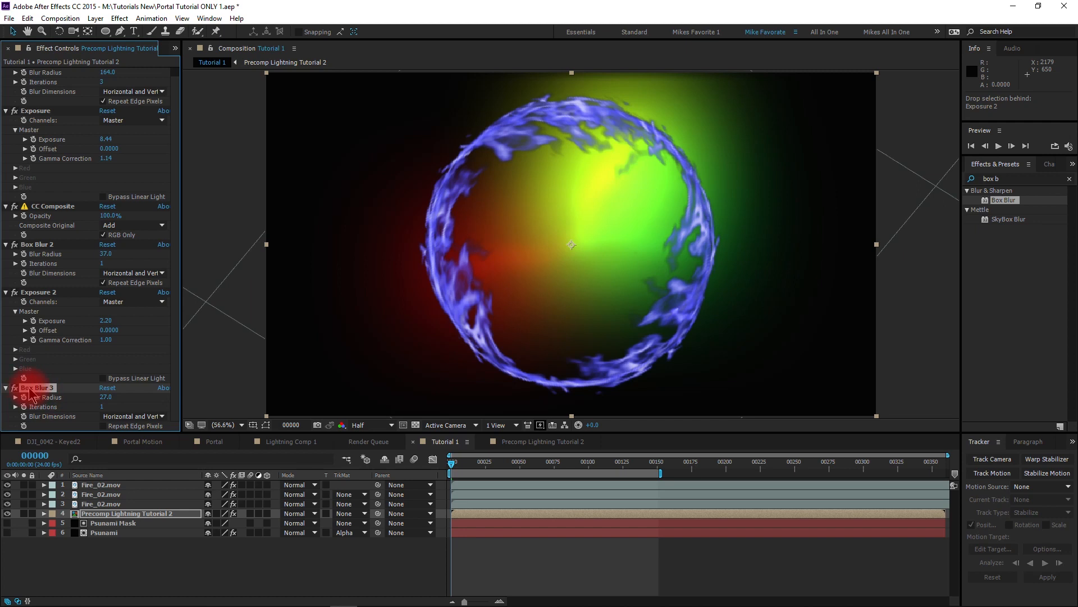
{"action": "key", "text": "Delete"}
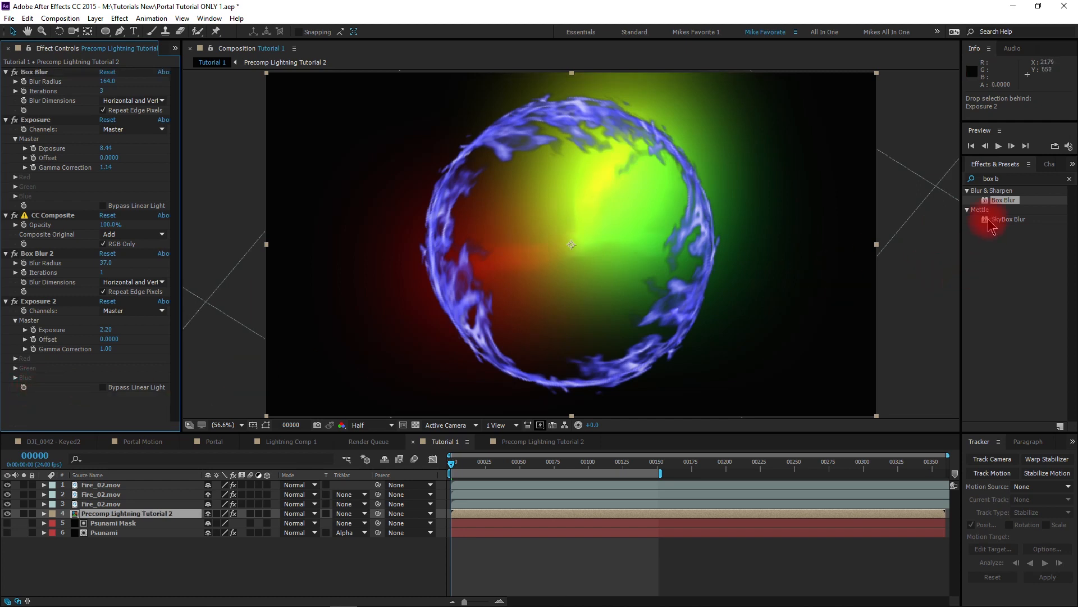
- Add a second CC Composite below the second Exposure on the lightning precomp and set its Composite Original to Add
{"action": "double_click", "coordinate": [1001, 180]}
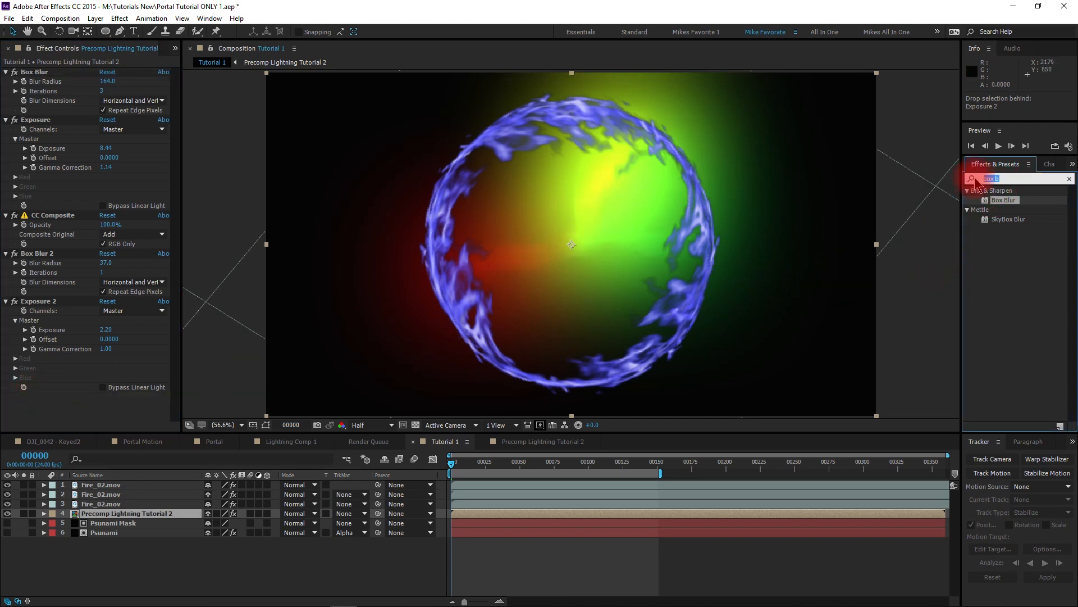
{"action": "type", "text": "cc com"}
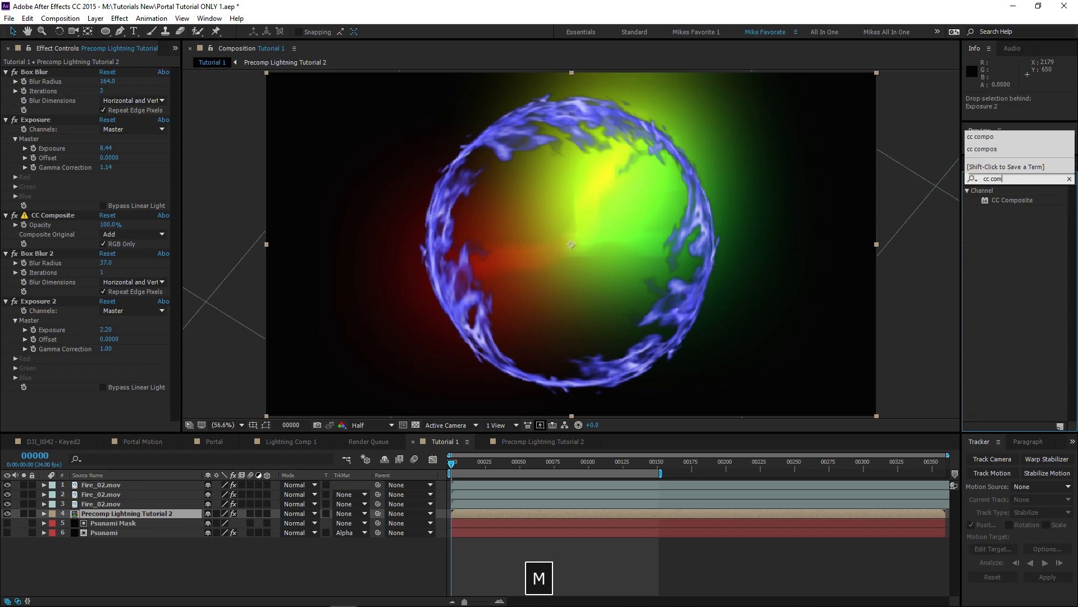
{"action": "left_click_drag", "start_coordinate": [1035, 204], "coordinate": [99, 418]}
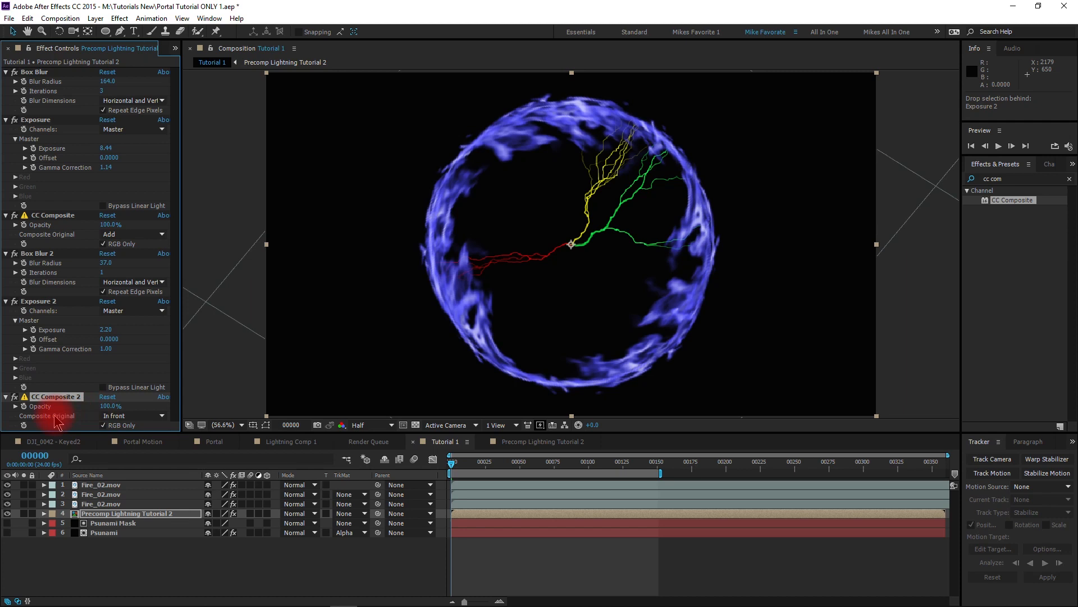
{"action": "left_click", "coordinate": [118, 415]}
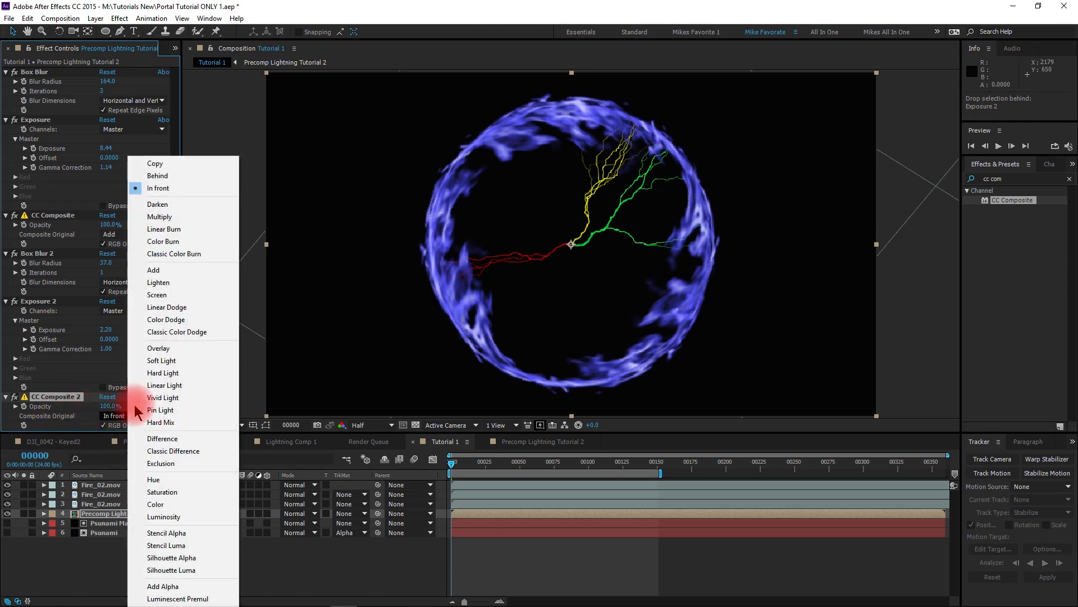
{"action": "left_click", "coordinate": [152, 270]}
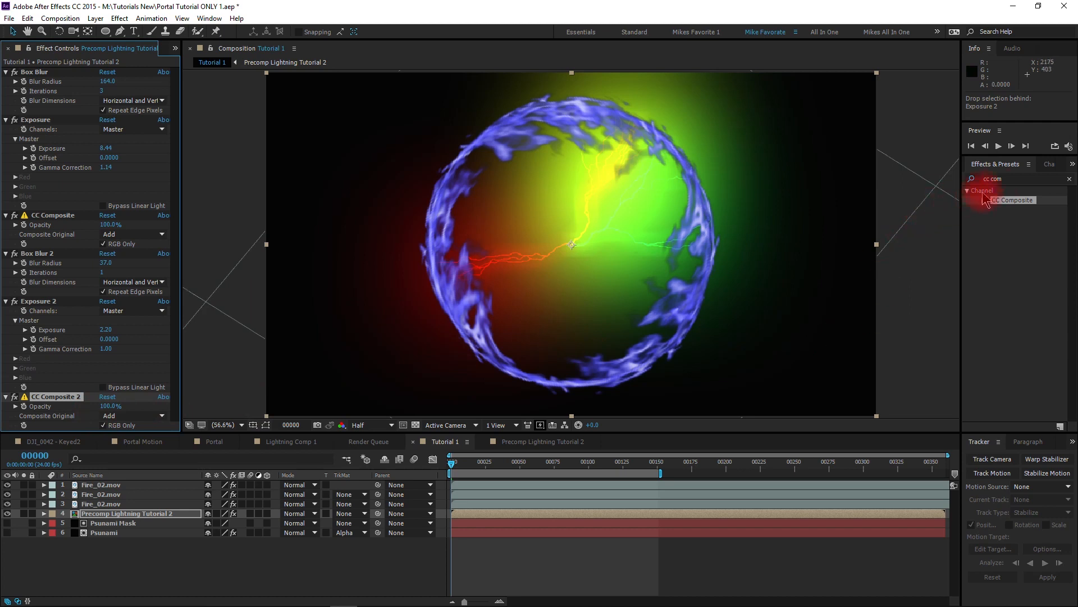
- Search the effects for "box b" and select the lightning precomp layer in the Tutorial 1 composition
{"action": "left_click_drag", "start_coordinate": [1006, 178], "coordinate": [966, 194]}
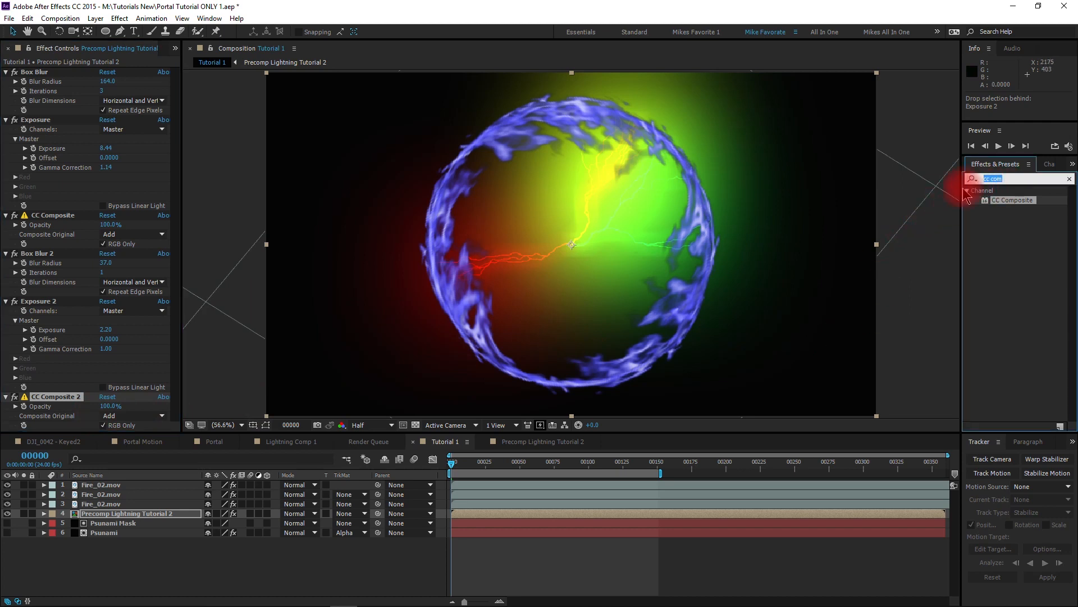
{"action": "type", "text": "box b"}
{"action": "left_click_drag", "start_coordinate": [994, 197], "coordinate": [1005, 264]}
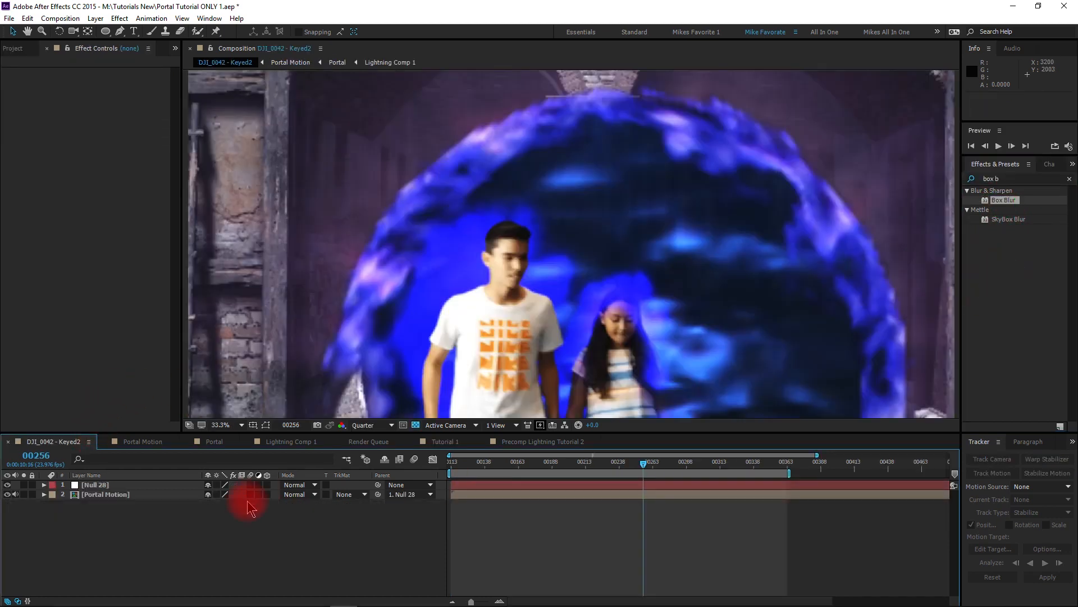
{"action": "left_click", "coordinate": [529, 441]}
{"action": "left_click", "coordinate": [450, 441]}
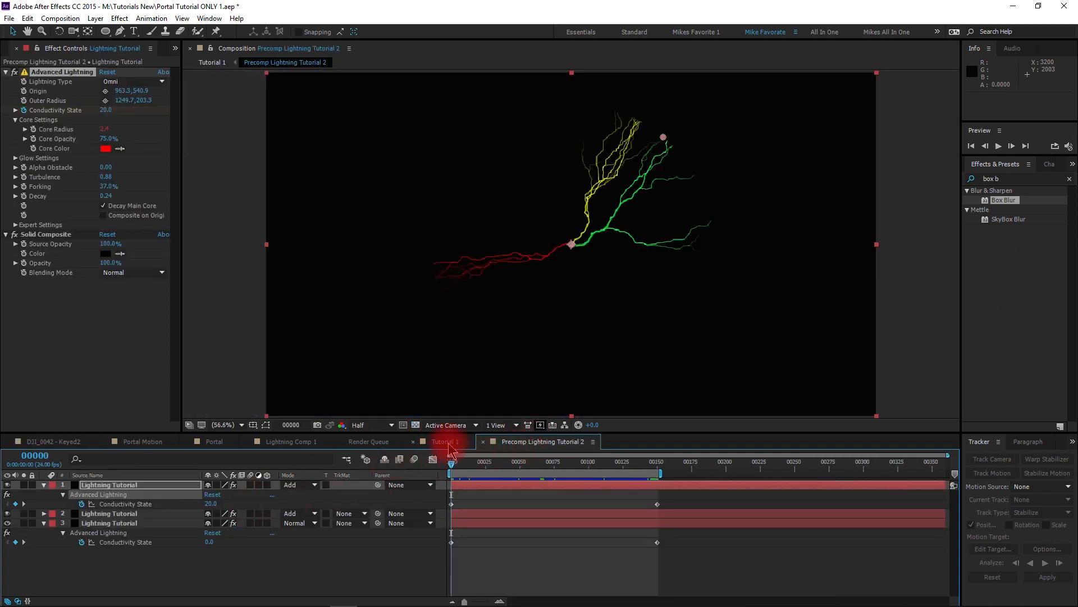
{"action": "left_click", "coordinate": [135, 514]}
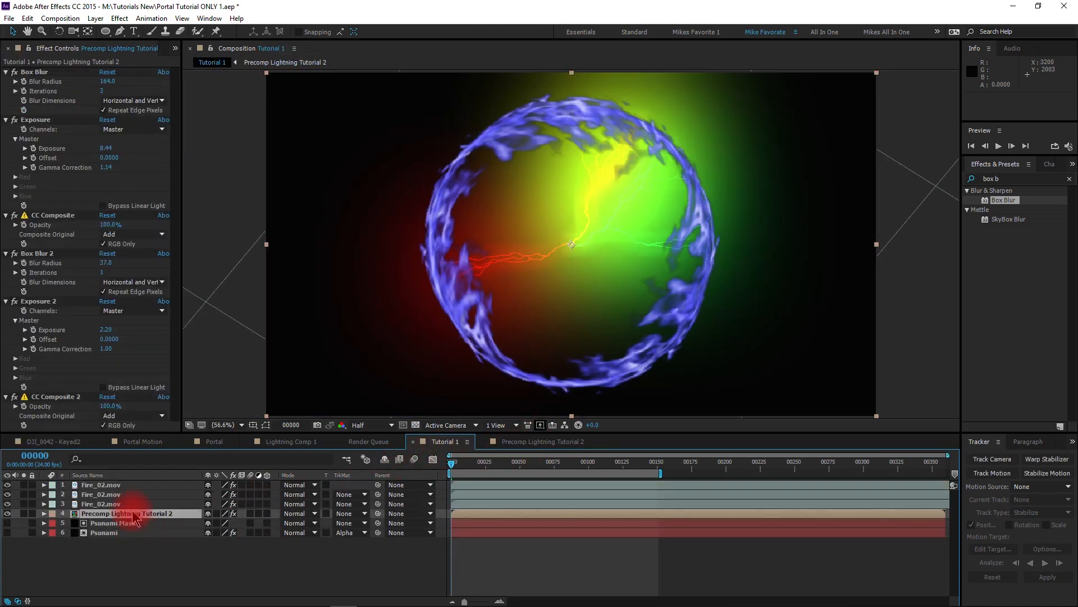
- Collapse the settings of all six effects on the lightning precomp
{"action": "left_click", "coordinate": [6, 72]}
{"action": "left_click", "coordinate": [7, 81]}
{"action": "left_click", "coordinate": [6, 91]}
{"action": "left_click", "coordinate": [6, 100]}
{"action": "left_click", "coordinate": [5, 111]}
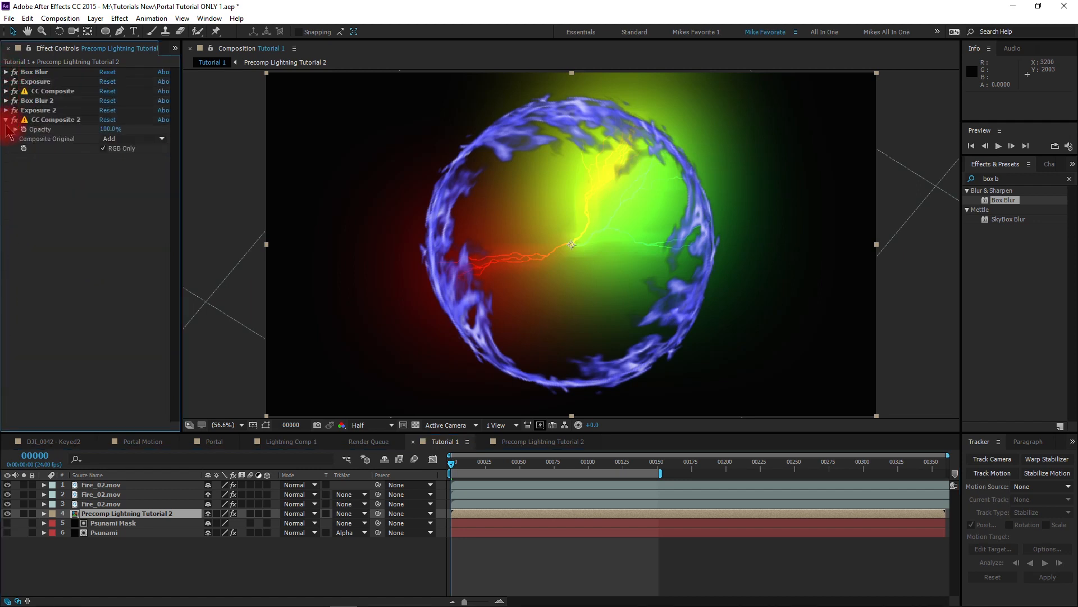
{"action": "left_click", "coordinate": [7, 120]}
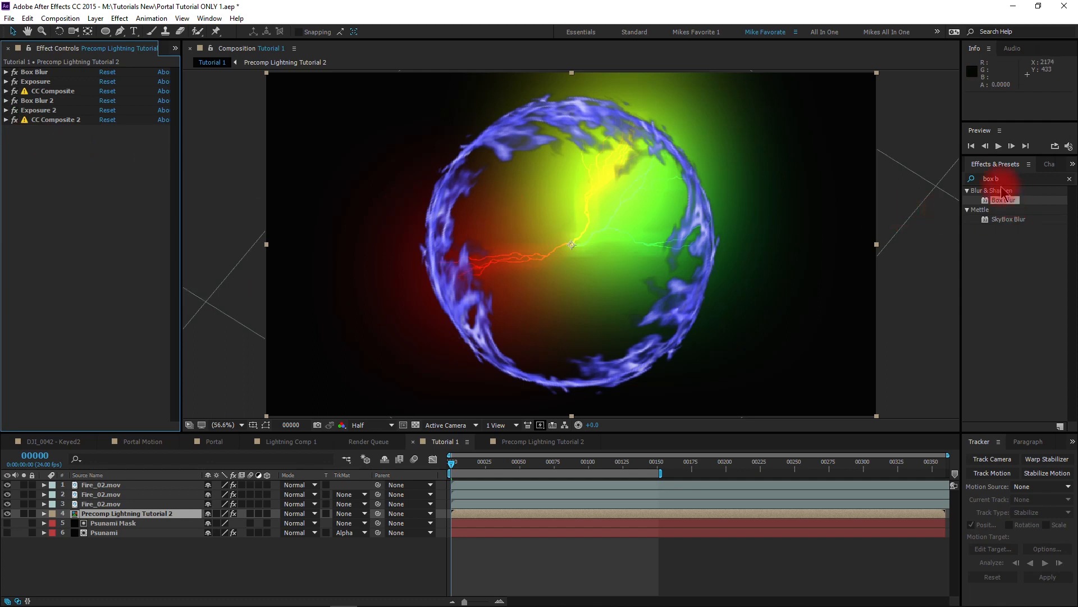
- Add a third Box Blur below CC Composite 2 with Blur Radius 78 and Repeat Edge Pixels enabled
{"action": "left_click_drag", "start_coordinate": [1005, 211], "coordinate": [93, 228]}
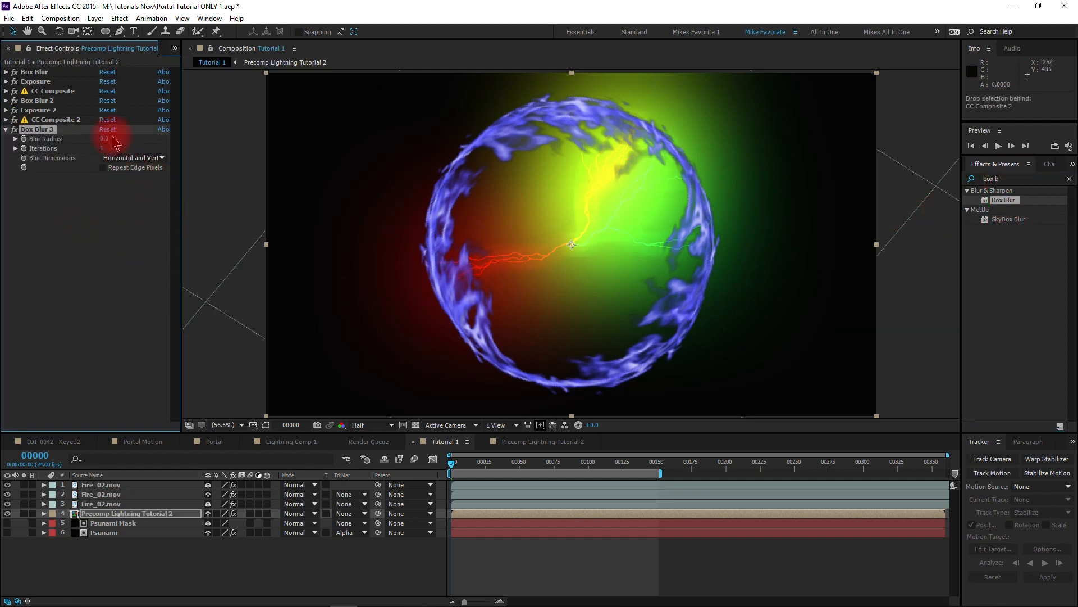
{"action": "mouse_move", "coordinate": [115, 138]}
{"action": "left_mouse_down"}
{"action": "mouse_move", "coordinate": [156, 143]}
{"action": "mouse_move", "coordinate": [173, 187]}
{"action": "mouse_move", "coordinate": [202, 193]}
{"action": "mouse_move", "coordinate": [102, 153]}
{"action": "left_mouse_up"}
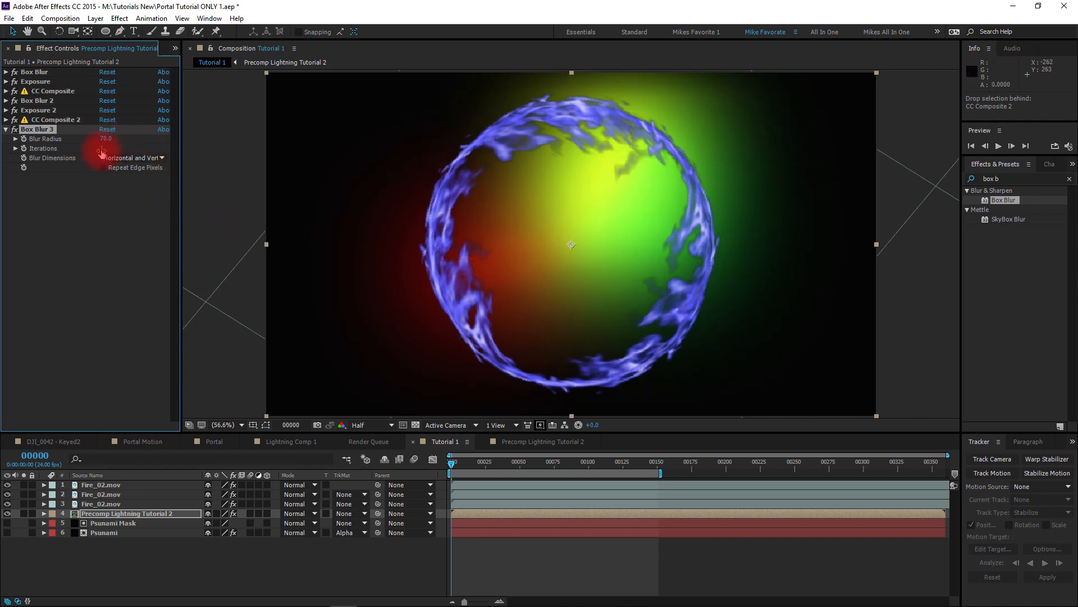
{"action": "left_click", "coordinate": [120, 276]}
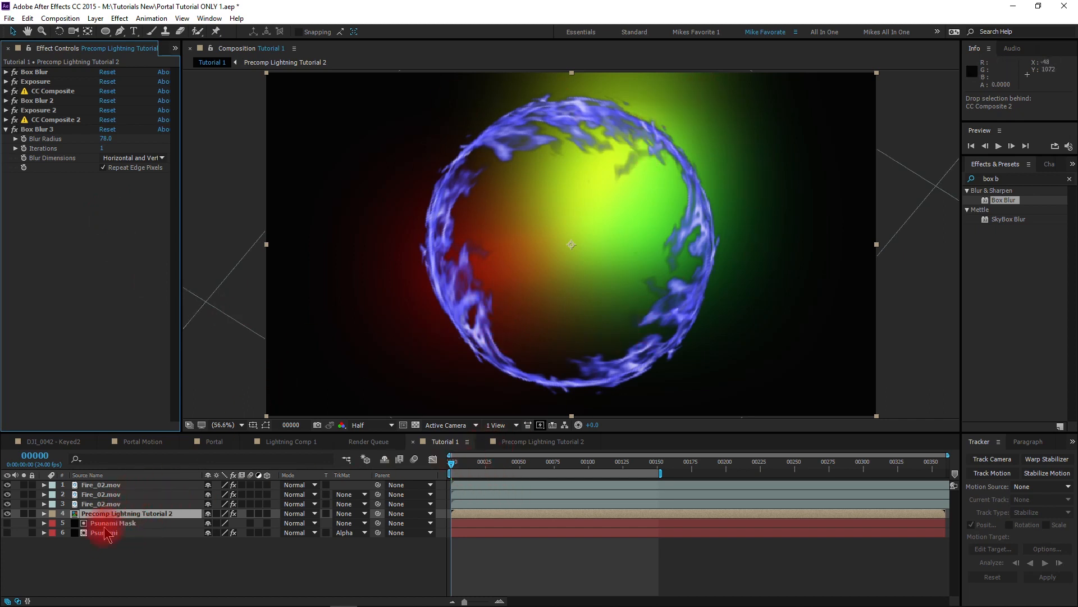
- Duplicate the Psunami Mask layer, place the copy directly above the lightning precomp and use it as the precomp's alpha matte
{"action": "left_click", "coordinate": [120, 526]}
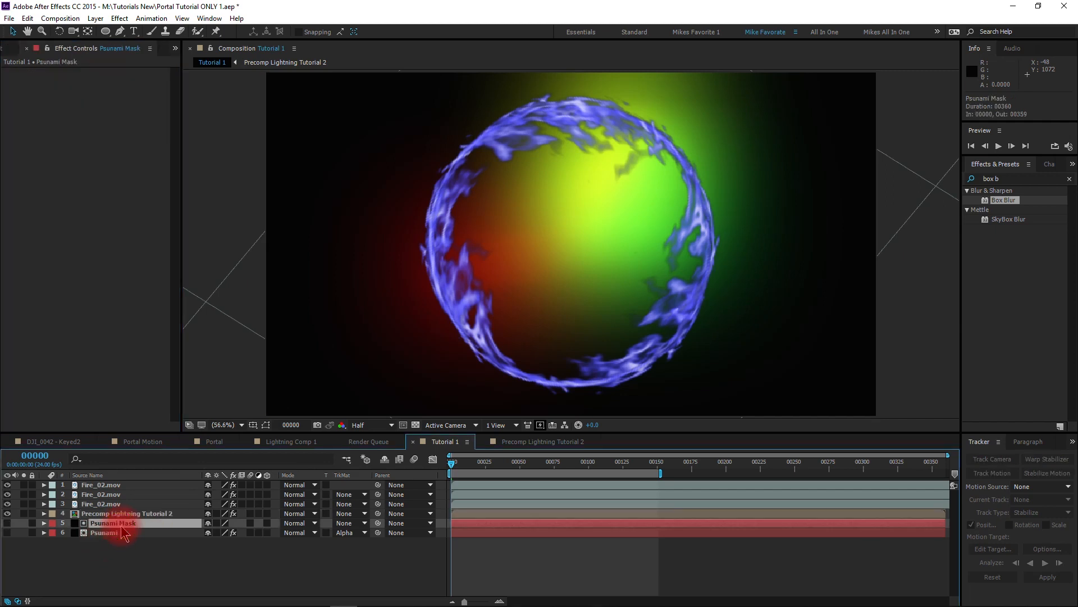
{"action": "key", "text": "ctrl+d"}
{"action": "left_click_drag", "start_coordinate": [132, 528], "coordinate": [137, 508]}
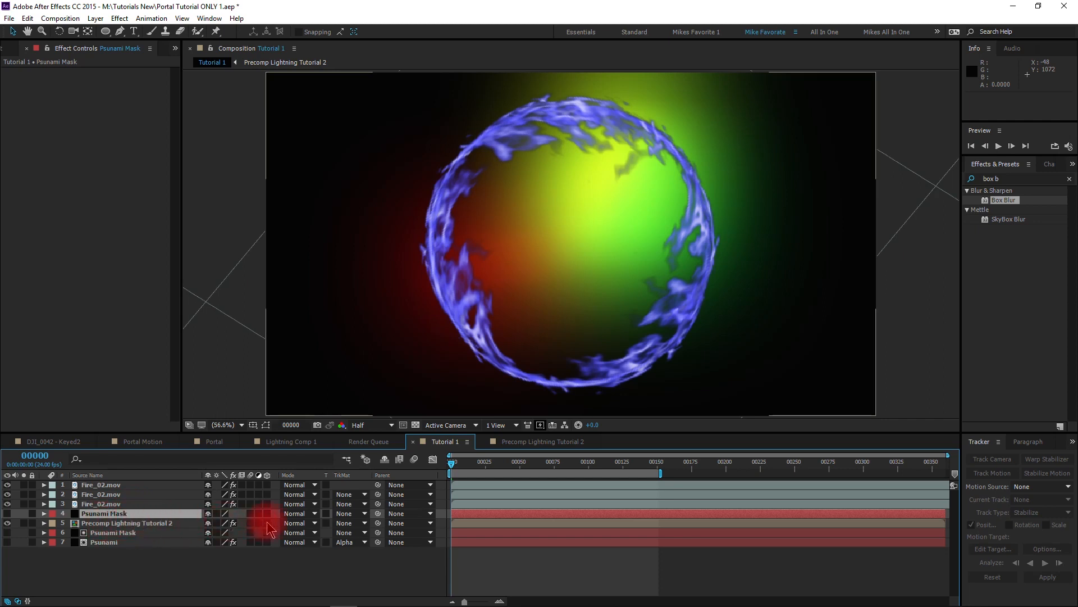
{"action": "left_click", "coordinate": [344, 525]}
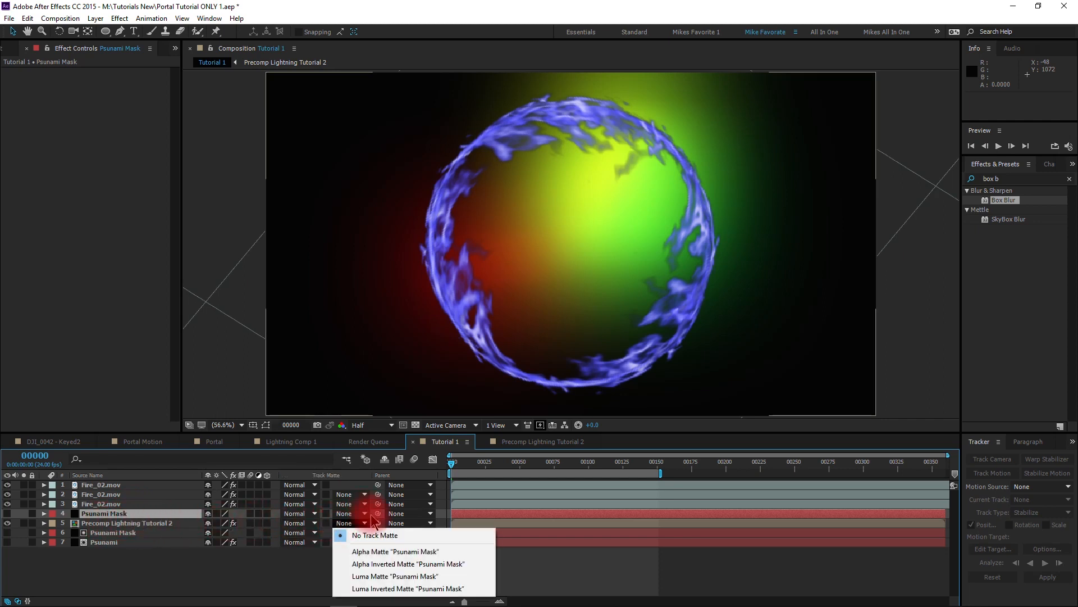
{"action": "left_click", "coordinate": [364, 553]}
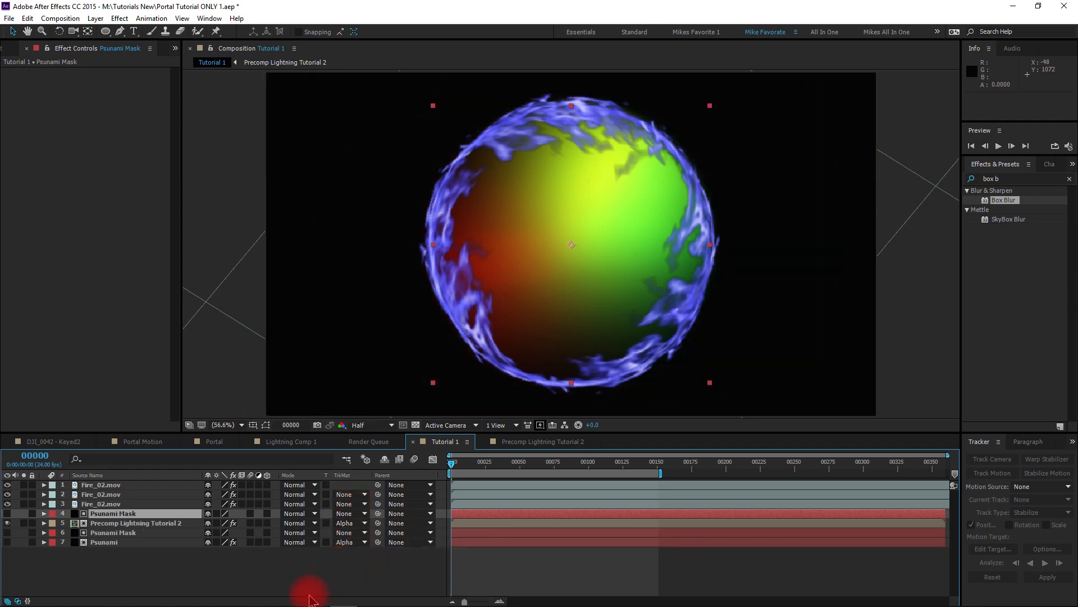
{"action": "left_click", "coordinate": [291, 593]}
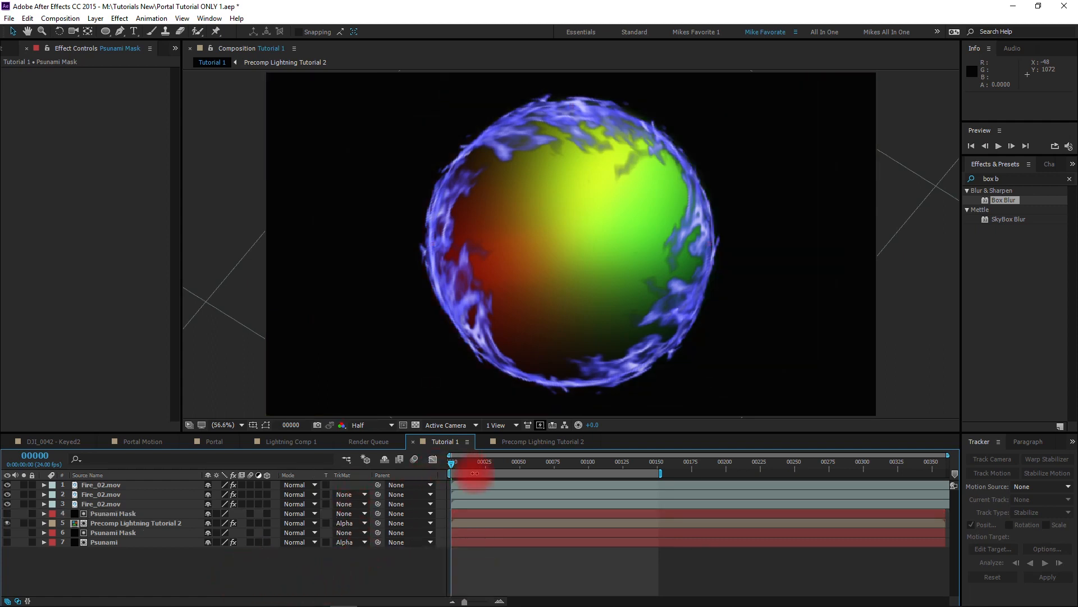
- Preview the masked glow, go to frame 84 and make the Psunami layer visible
{"action": "key", "text": "space"}
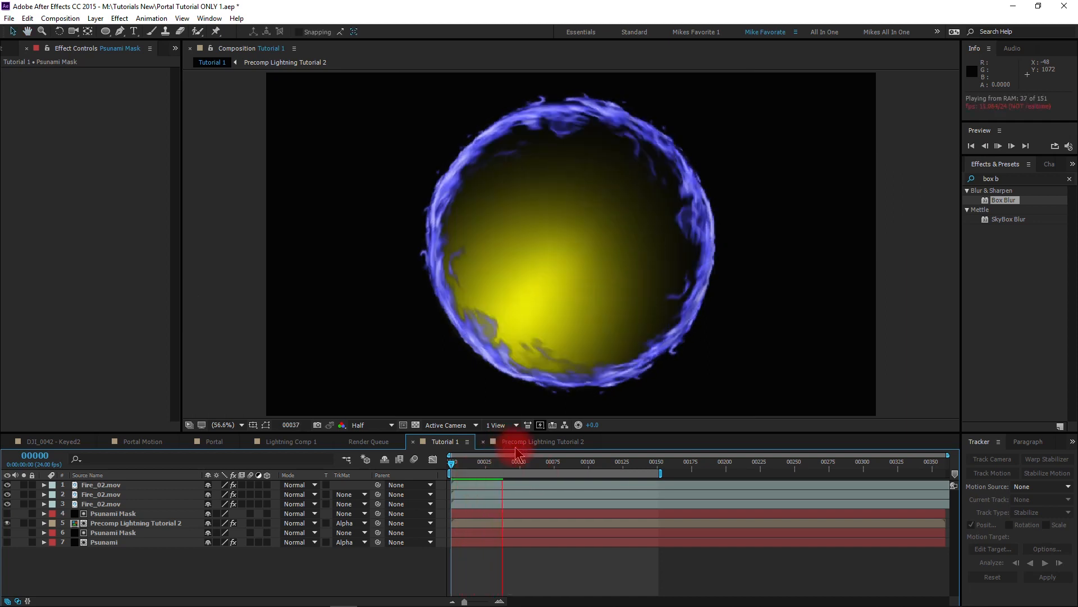
{"action": "left_click", "coordinate": [485, 465]}
{"action": "left_click_drag", "start_coordinate": [486, 471], "coordinate": [564, 470]}
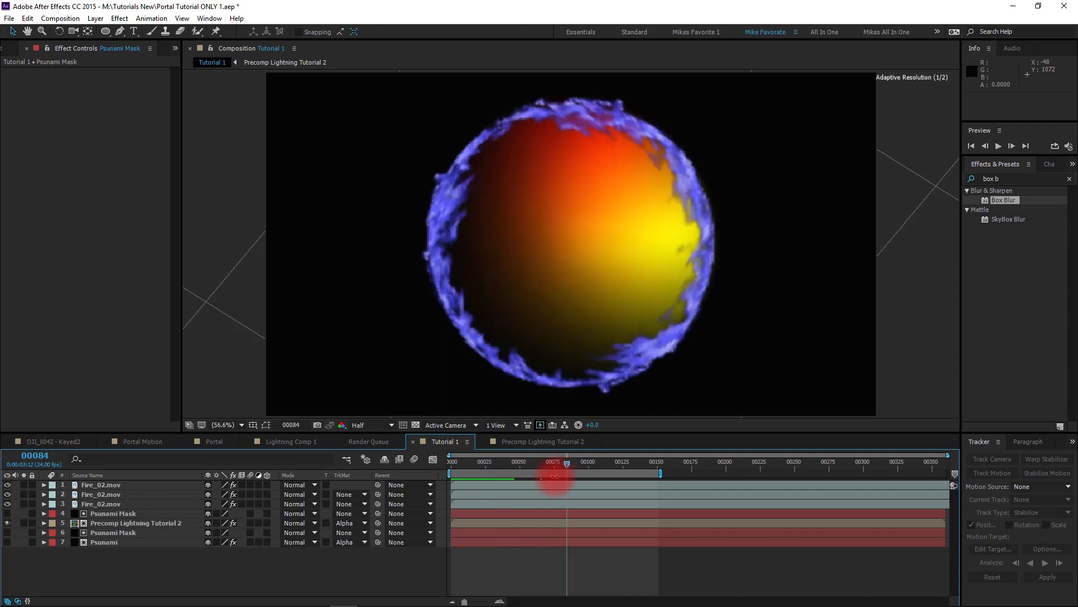
{"action": "left_click", "coordinate": [151, 542]}
{"action": "left_click", "coordinate": [95, 551]}
{"action": "left_click", "coordinate": [100, 542]}
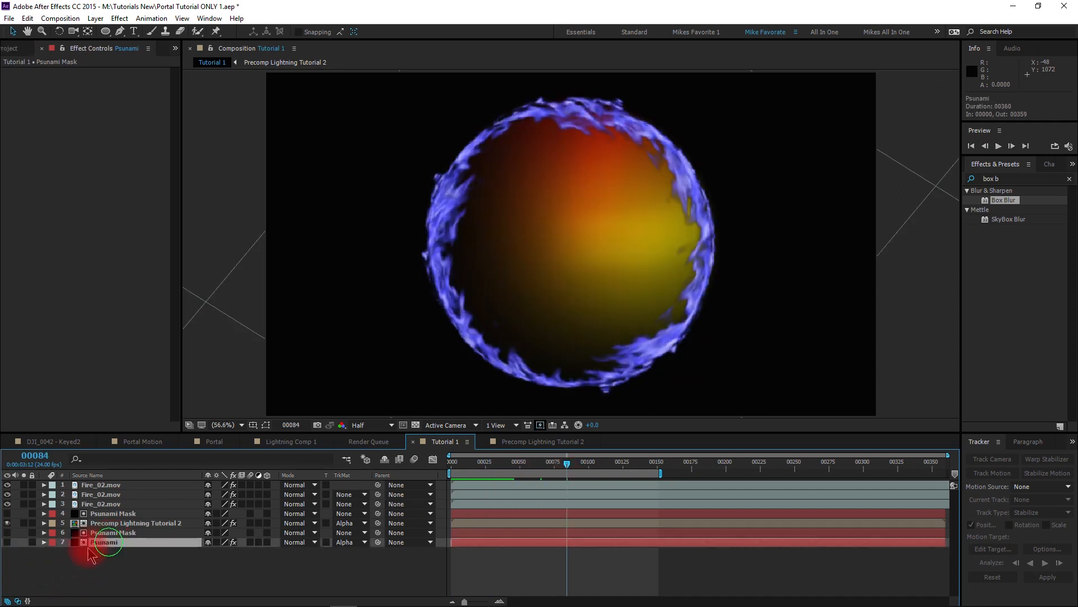
{"action": "left_click", "coordinate": [8, 542]}
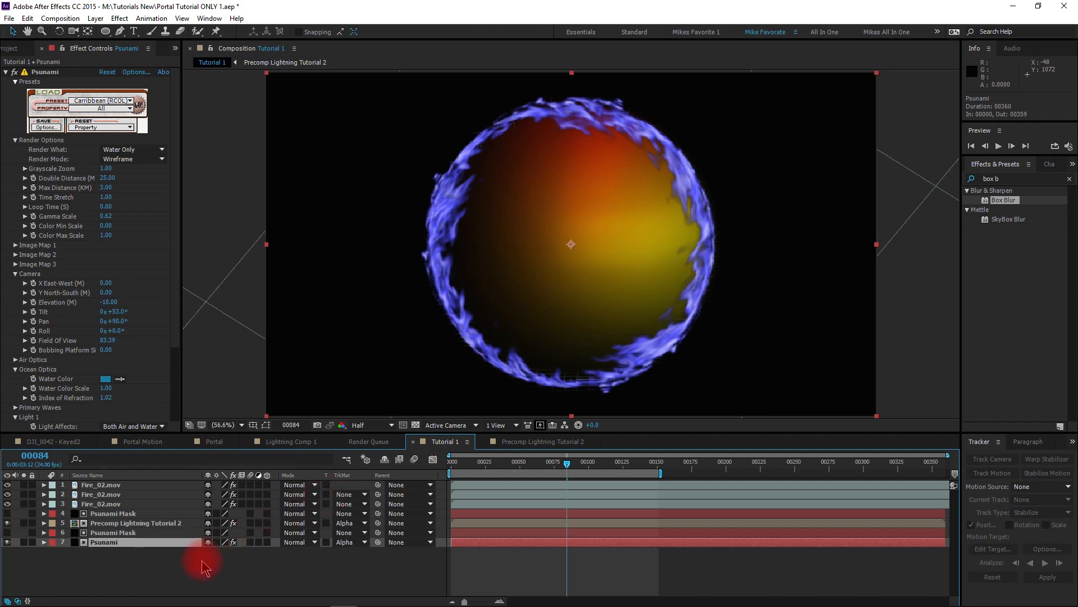
{"action": "left_click", "coordinate": [179, 570]}
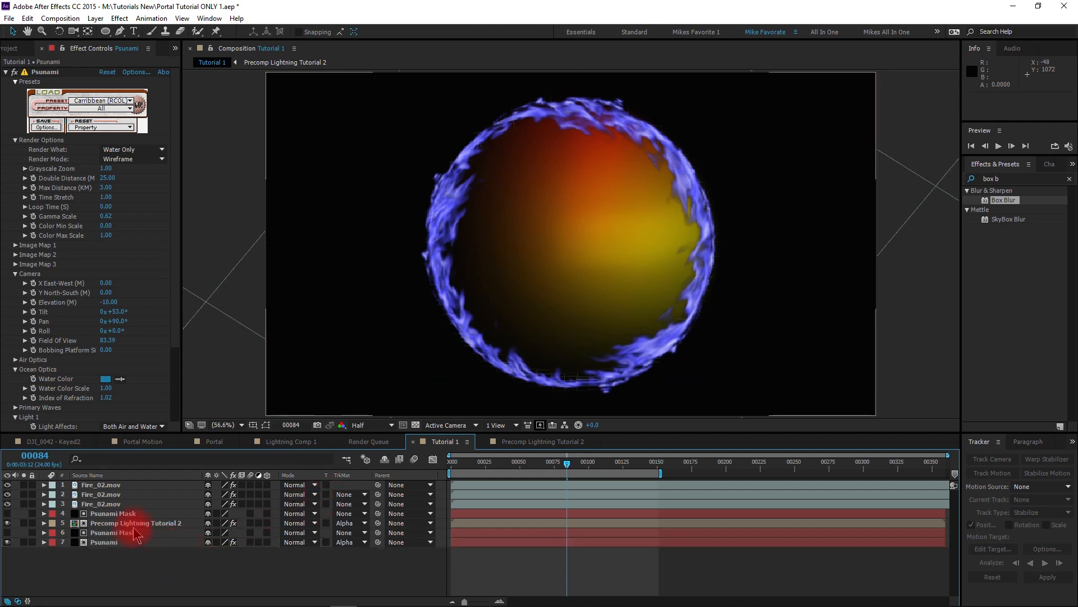
- Set the lightning precomp layer's blending mode to Add
{"action": "left_click", "coordinate": [133, 524]}
{"action": "left_click", "coordinate": [293, 523]}
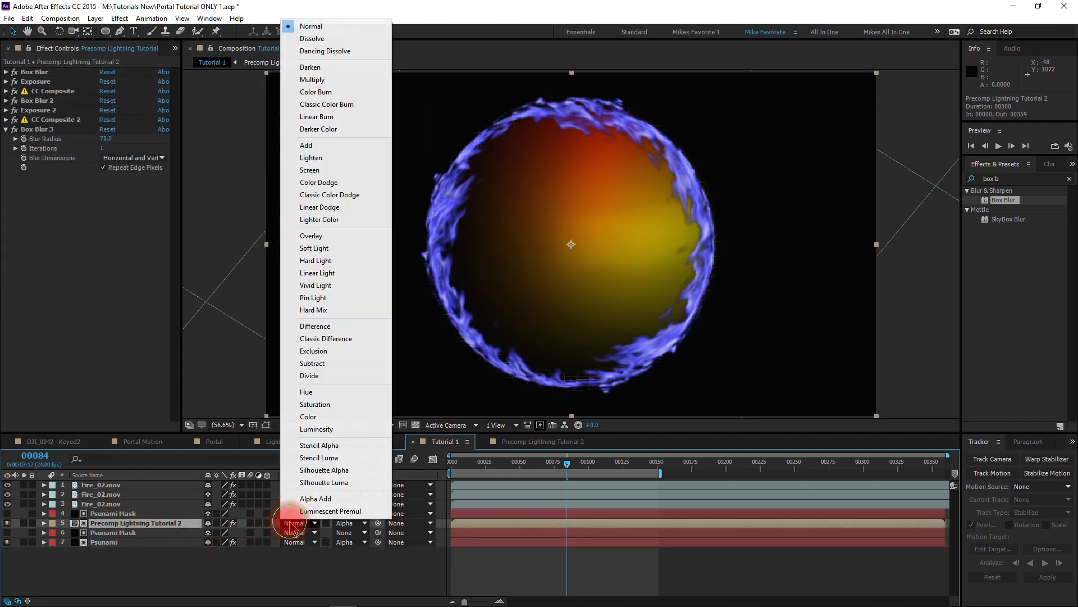
{"action": "left_click", "coordinate": [312, 145]}
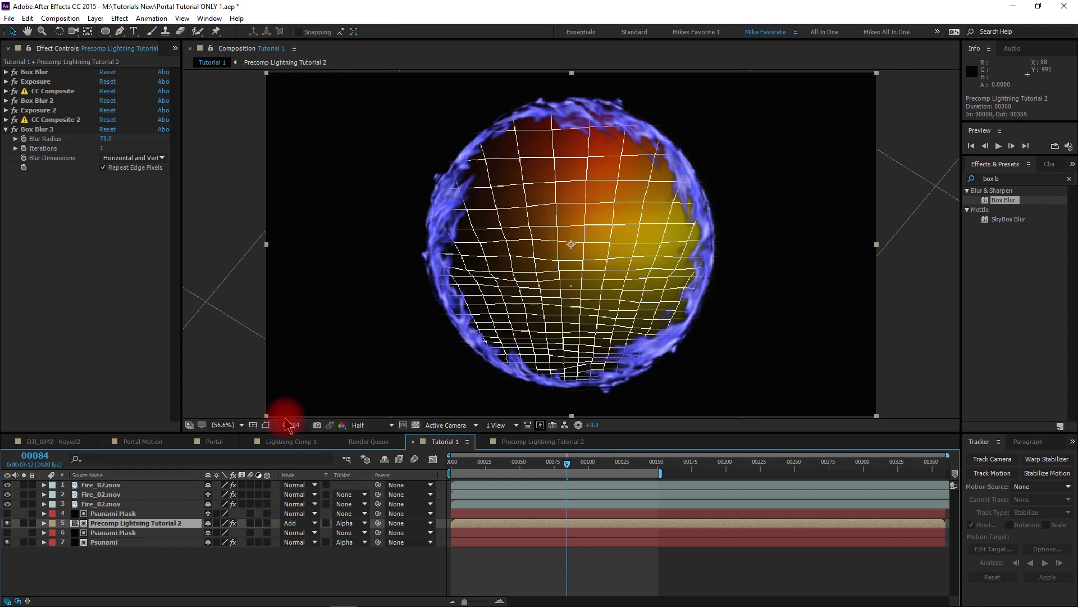
- Set the Psunami effect's Render Mode to Realistic and check the surface at frames 23 and 96
{"action": "left_click", "coordinate": [120, 542]}
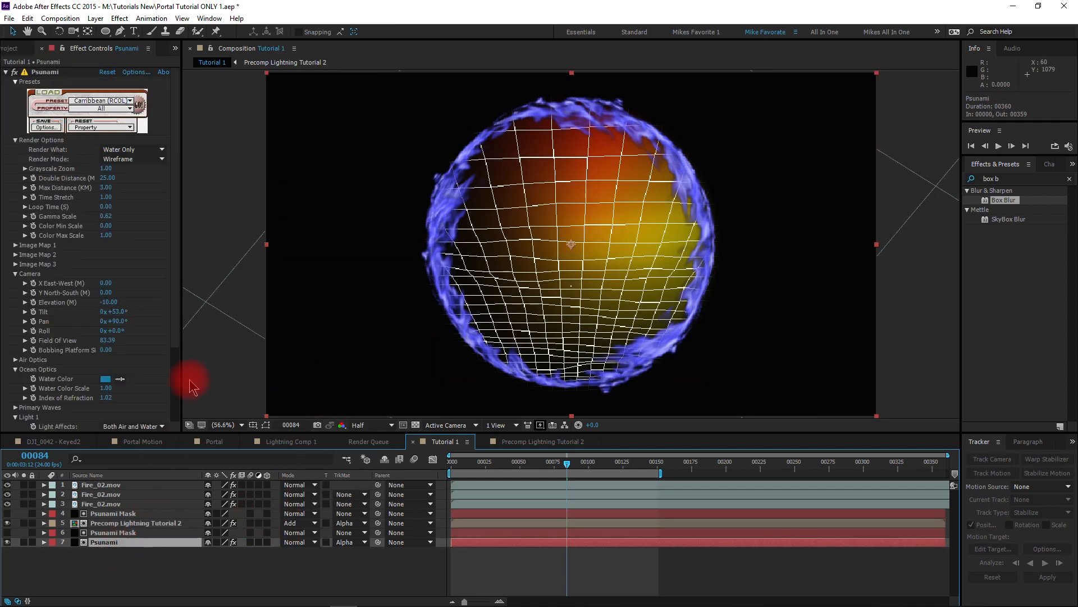
{"action": "left_click", "coordinate": [132, 160]}
{"action": "left_click", "coordinate": [160, 233]}
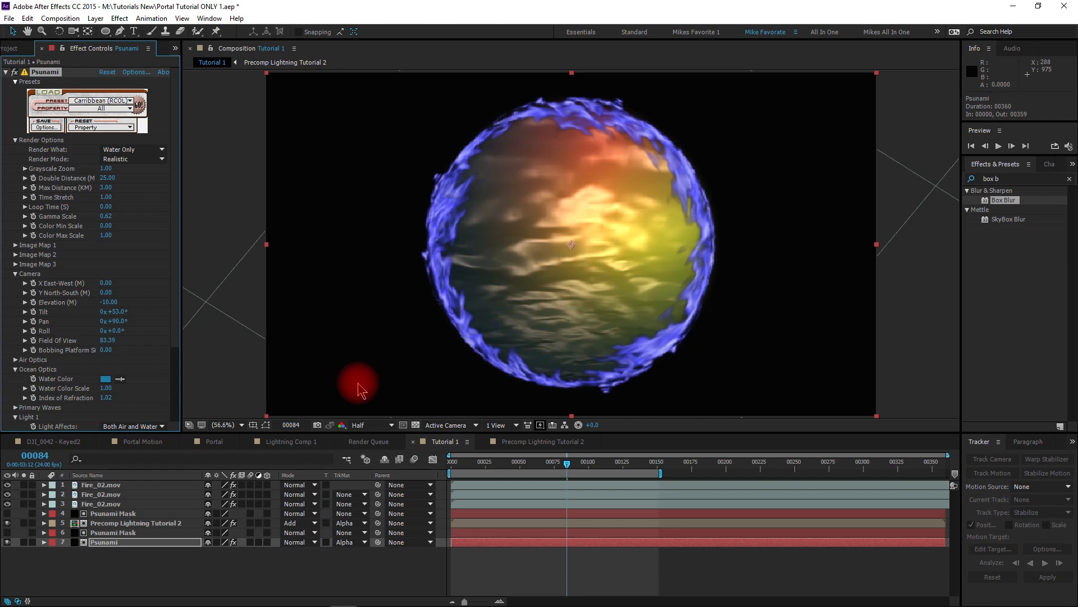
{"action": "left_click", "coordinate": [484, 464]}
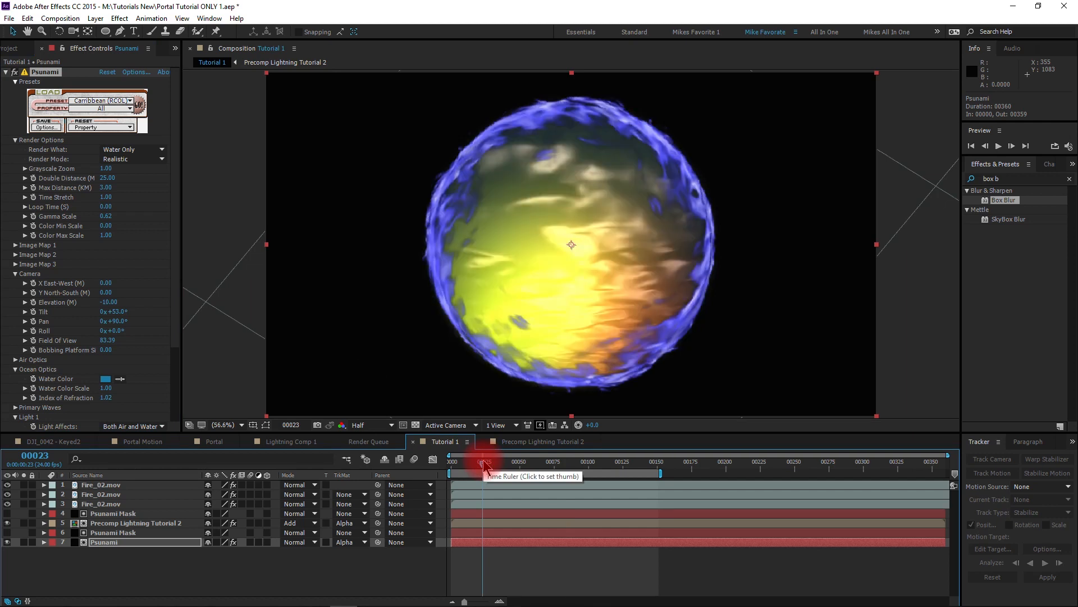
{"action": "left_click", "coordinate": [584, 464]}
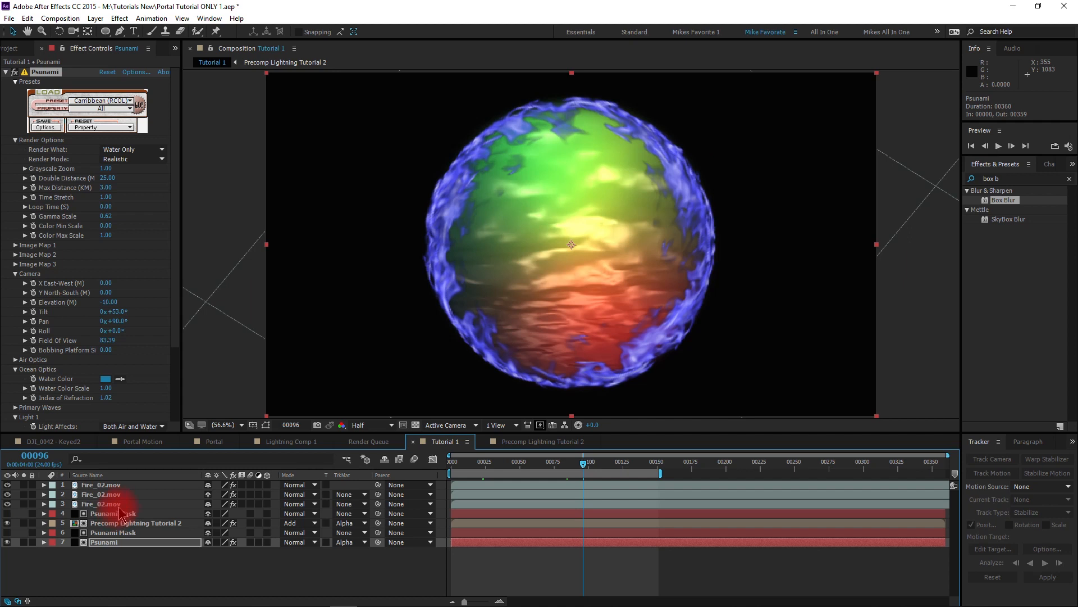
- Set the lightning precomp layer's opacity to 27% and check the glow at several frames of the work area
{"action": "left_click", "coordinate": [149, 526]}
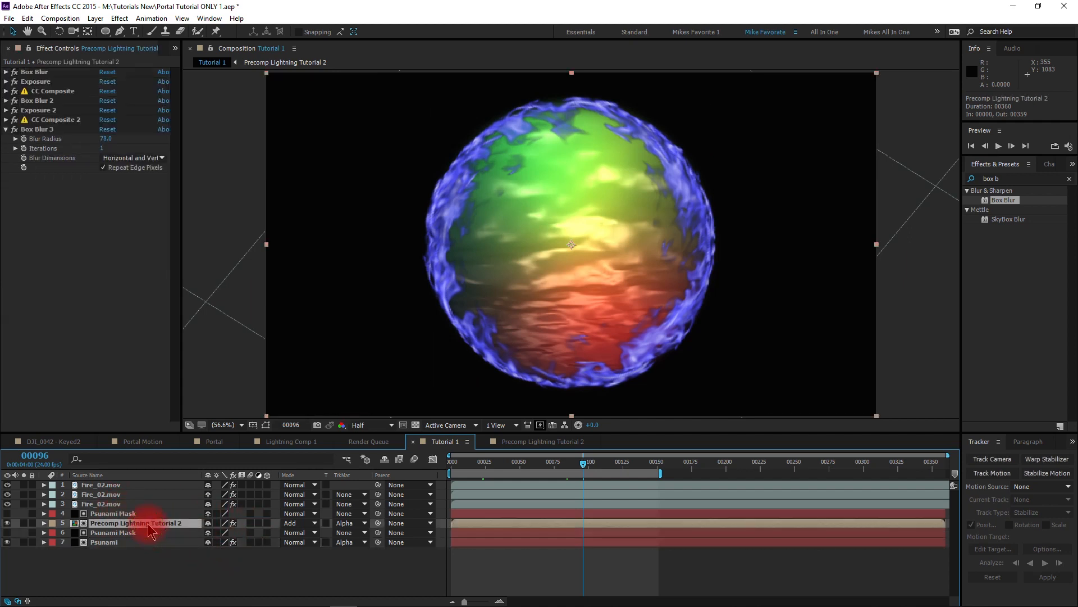
{"action": "key", "text": "t"}
{"action": "left_click_drag", "start_coordinate": [211, 532], "coordinate": [175, 538]}
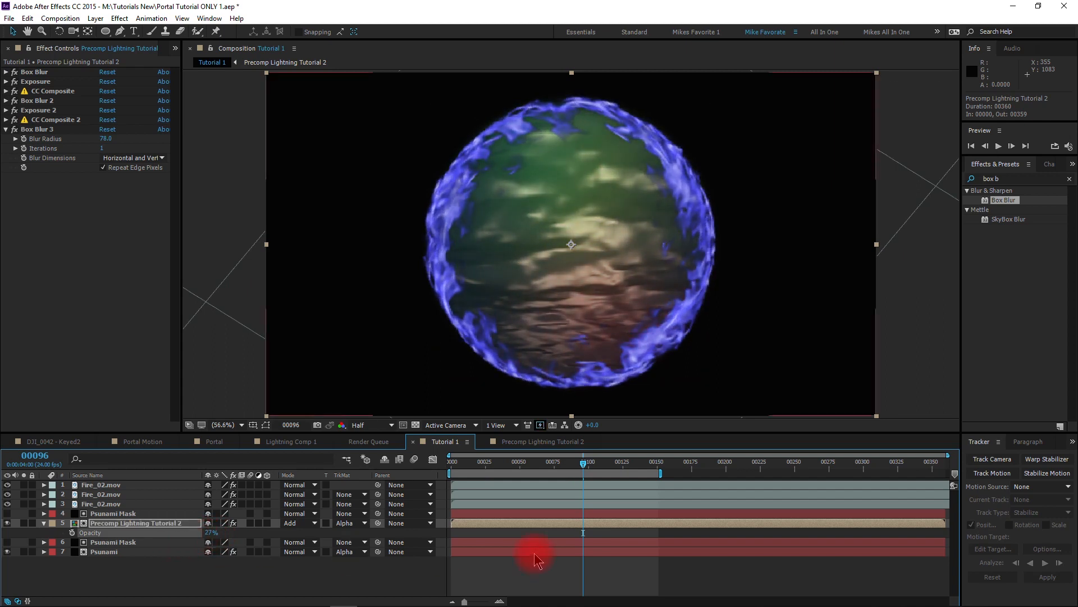
{"action": "left_click", "coordinate": [465, 463]}
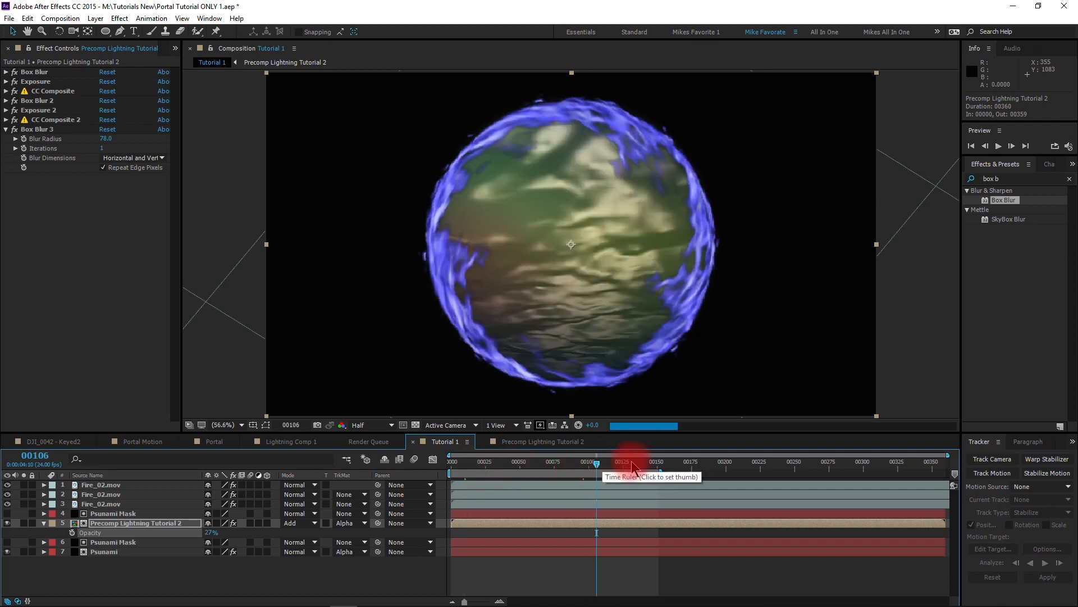
{"action": "left_click", "coordinate": [647, 464]}
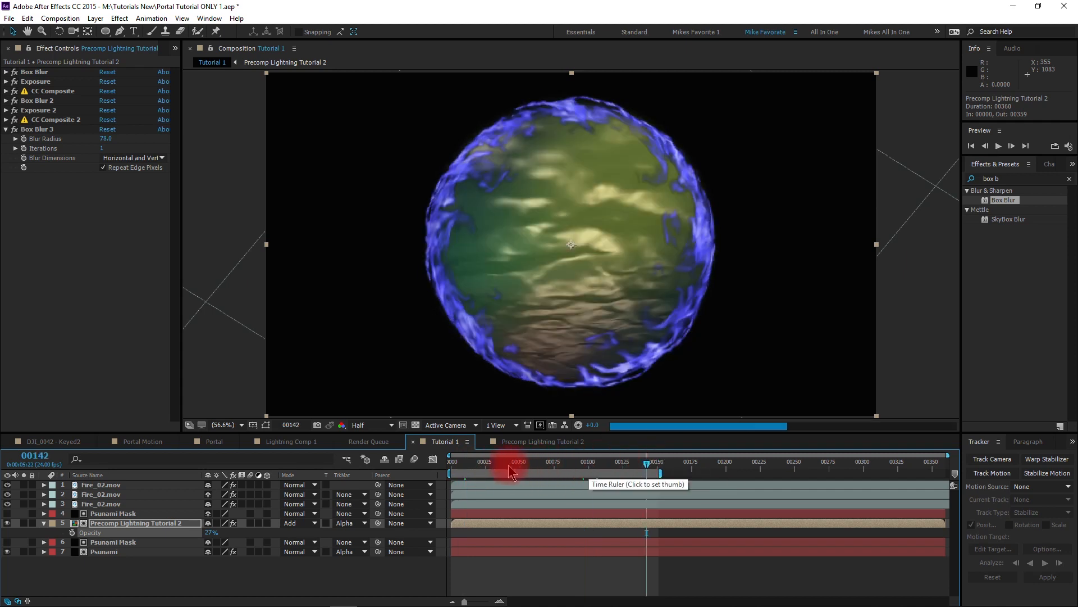
{"action": "left_click", "coordinate": [485, 464]}
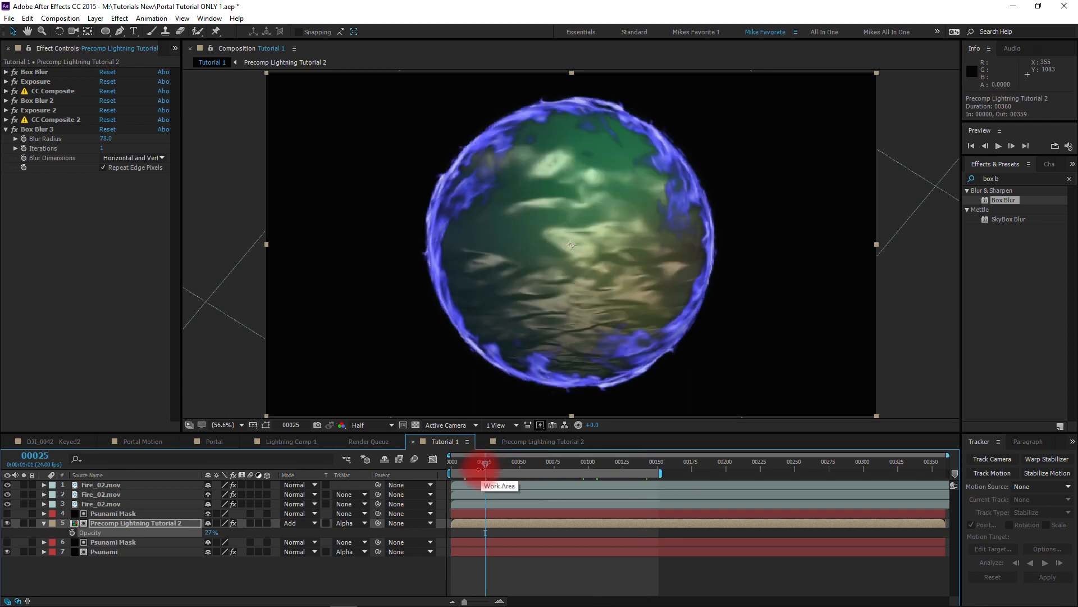
- Collapse the lightning precomp layer's properties and add Portal BG Far 5.png beneath all other layers as the background
{"action": "left_click", "coordinate": [130, 523]}
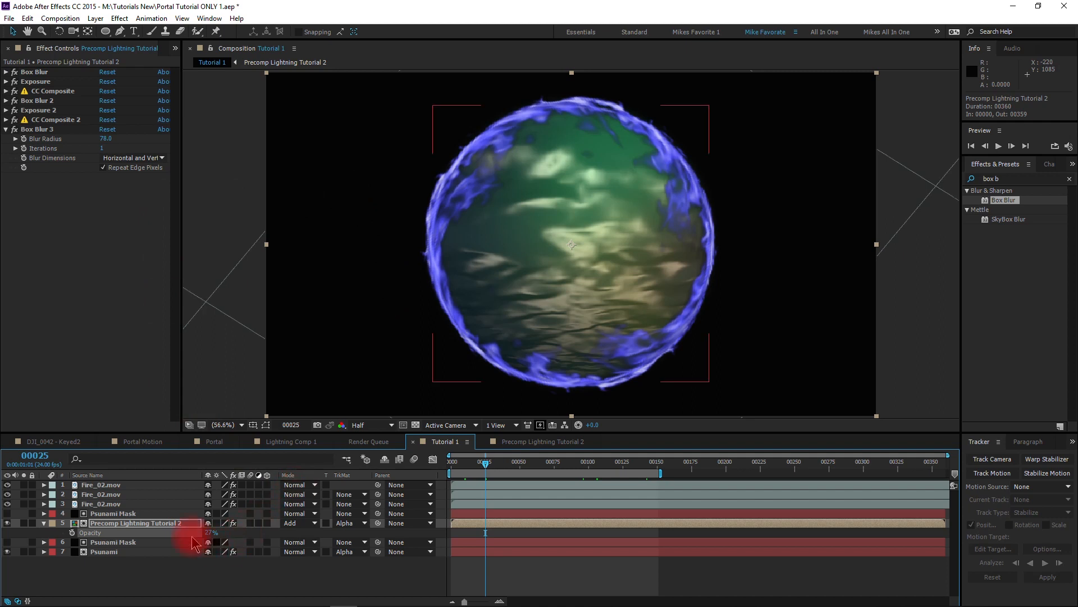
{"action": "left_click", "coordinate": [44, 523]}
{"action": "left_click", "coordinate": [70, 568]}
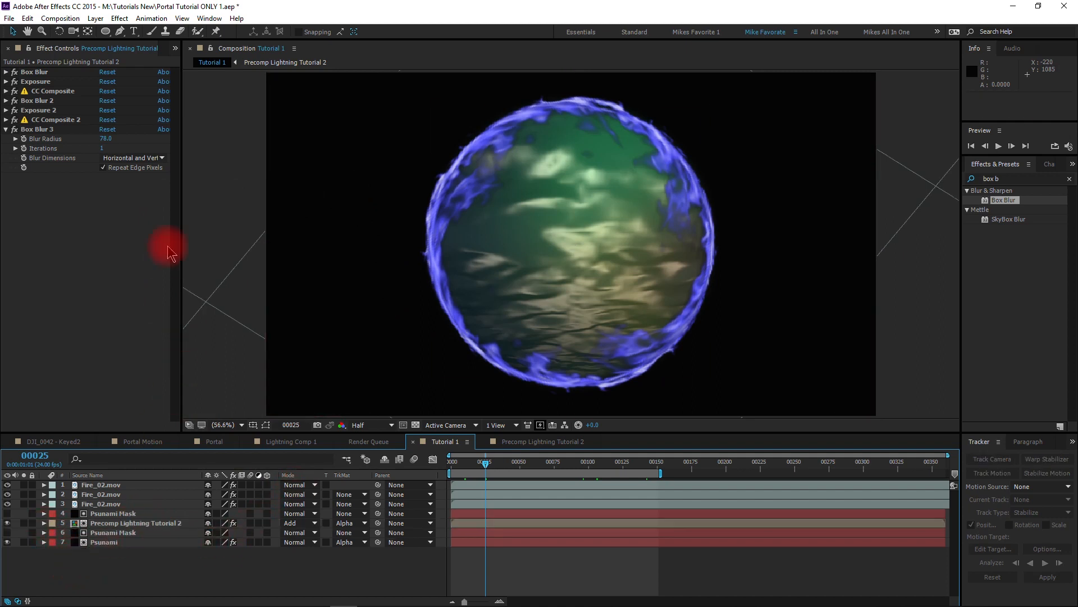
{"action": "scroll", "coordinate": [33, 51], "scroll_direction": "up", "scroll_amount": 1}
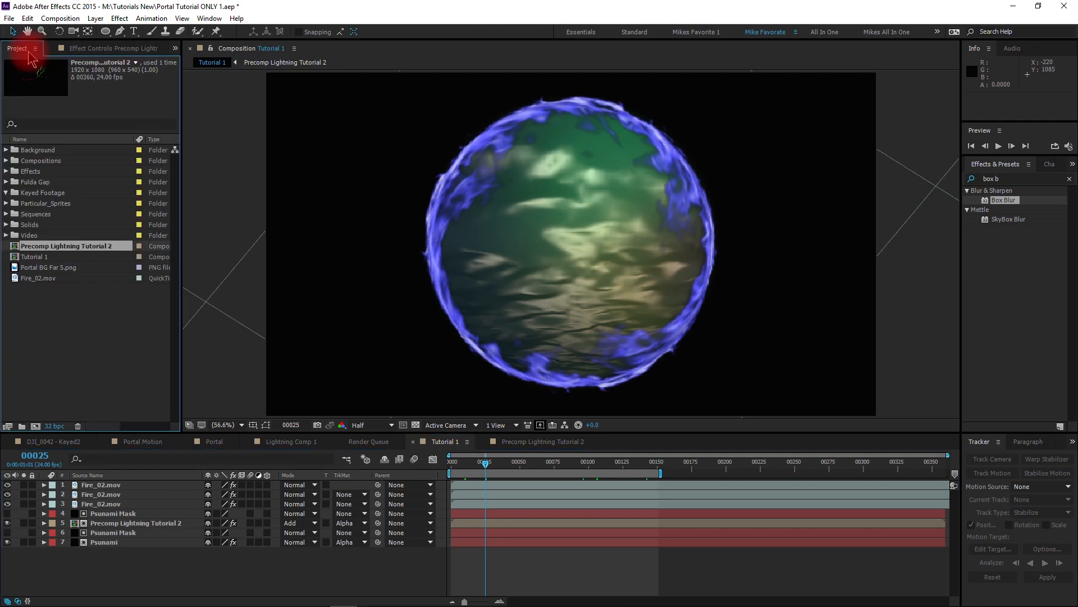
{"action": "left_click", "coordinate": [51, 312]}
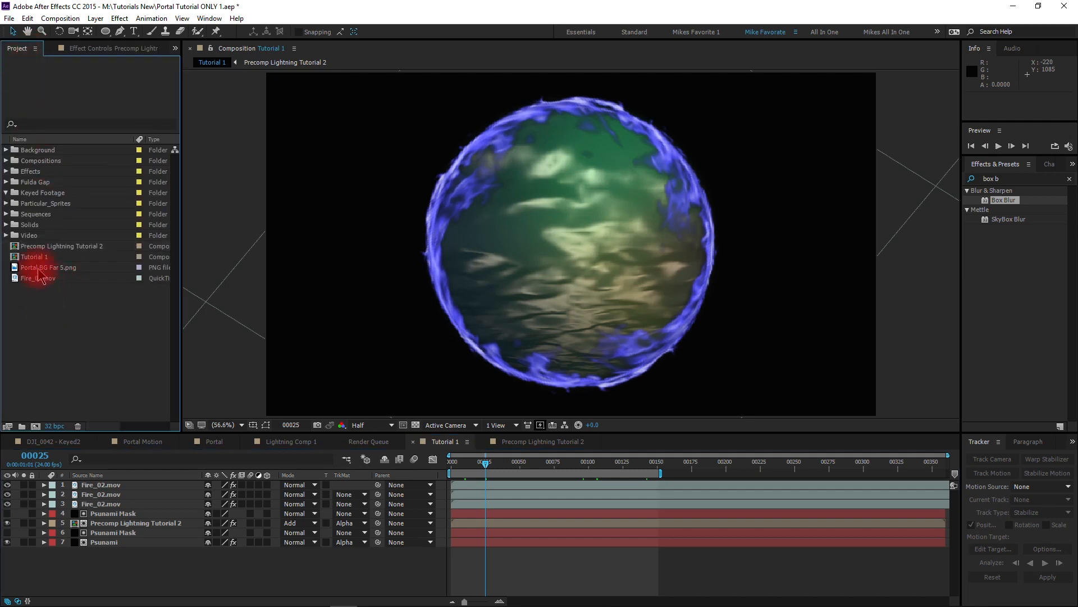
{"action": "left_click_drag", "start_coordinate": [40, 267], "coordinate": [126, 562]}
- Scale the background image to 59% and move it to about 1052, 416 so its archway frames the portal
{"action": "scroll", "coordinate": [333, 300], "scroll_direction": "down", "scroll_amount": 1}
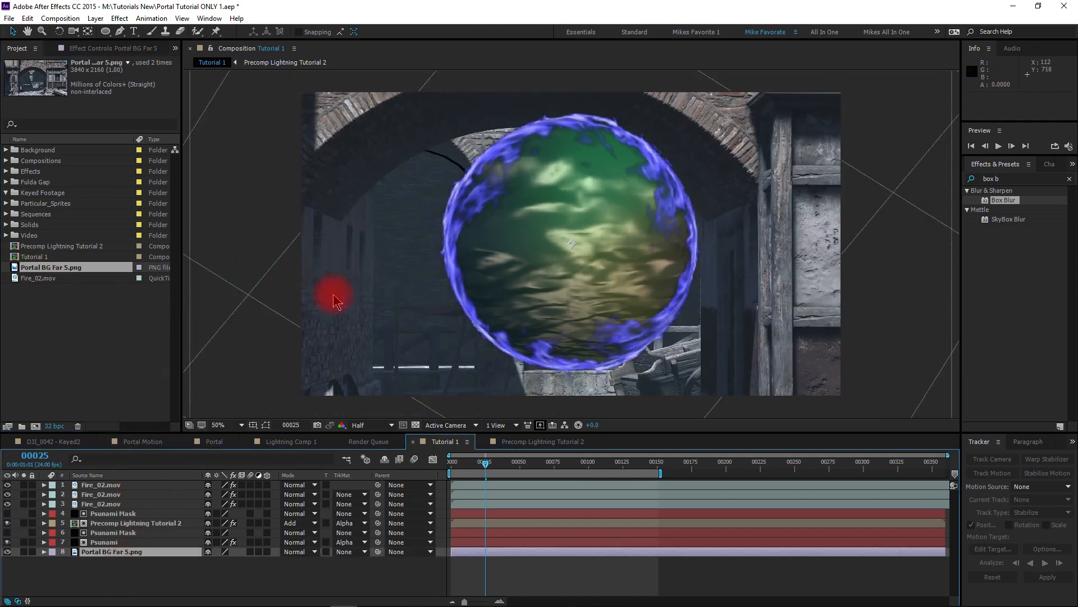
{"action": "scroll", "coordinate": [333, 301], "scroll_direction": "down", "scroll_amount": 2}
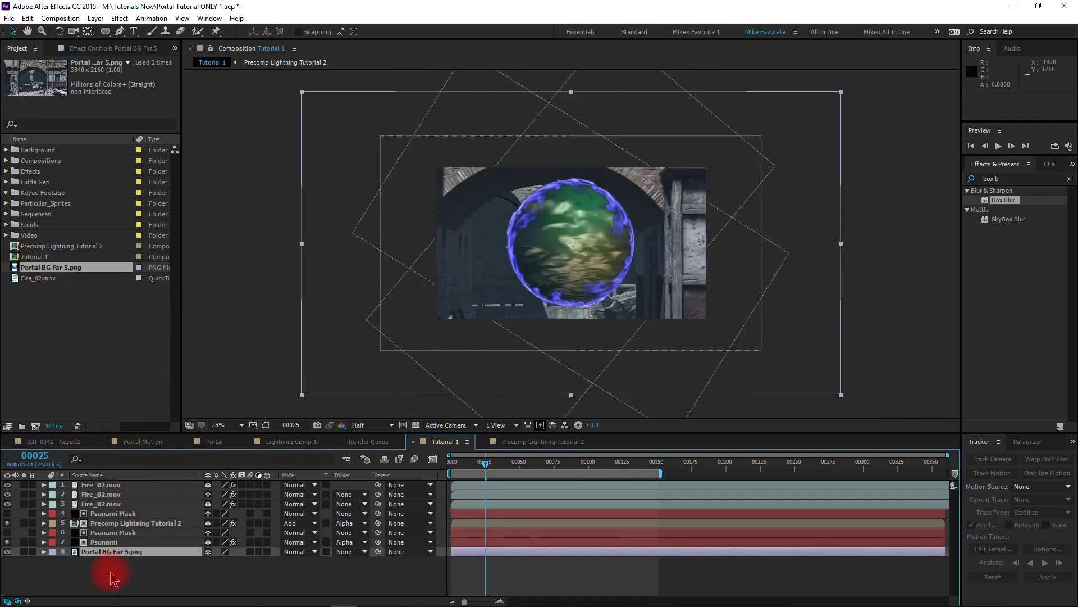
{"action": "key", "text": "s"}
{"action": "left_click_drag", "start_coordinate": [221, 566], "coordinate": [201, 565]}
{"action": "left_click_drag", "start_coordinate": [424, 321], "coordinate": [437, 305]}
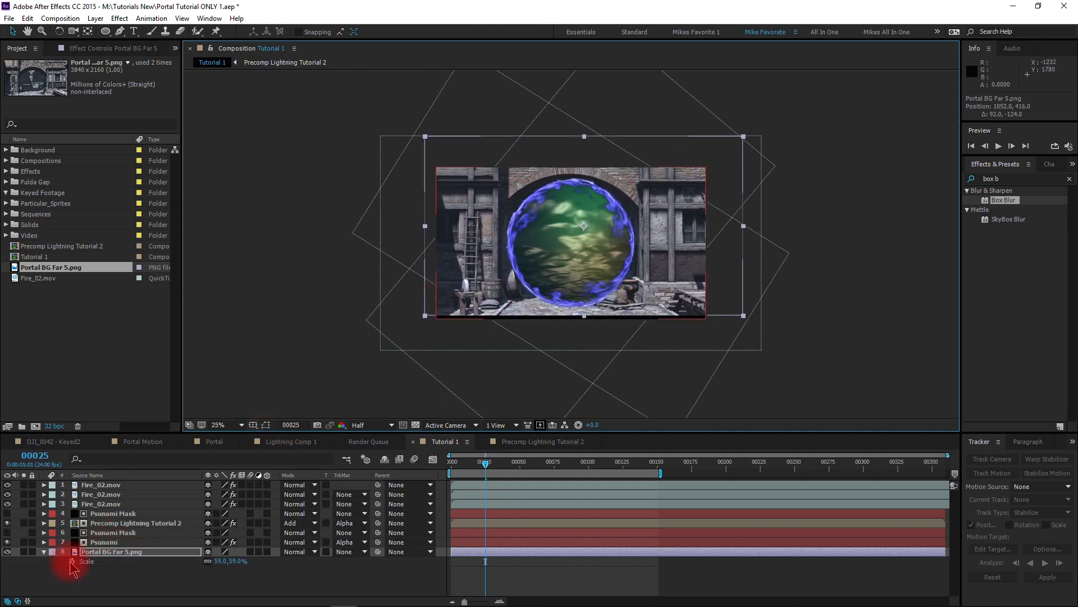
{"action": "left_click", "coordinate": [219, 425]}
{"action": "left_click", "coordinate": [250, 222]}
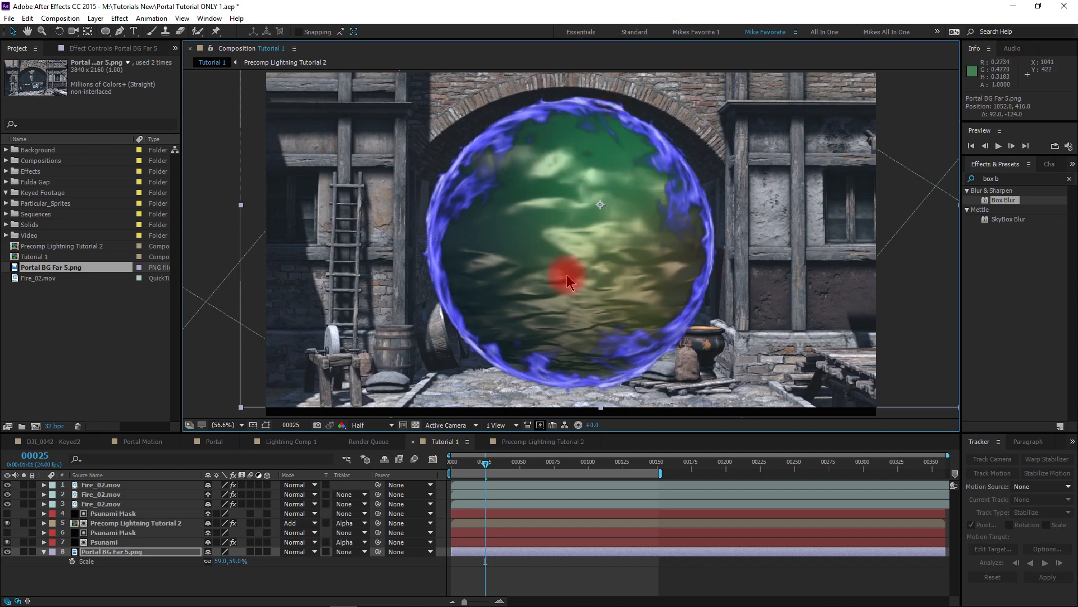
{"action": "left_click", "coordinate": [144, 578]}
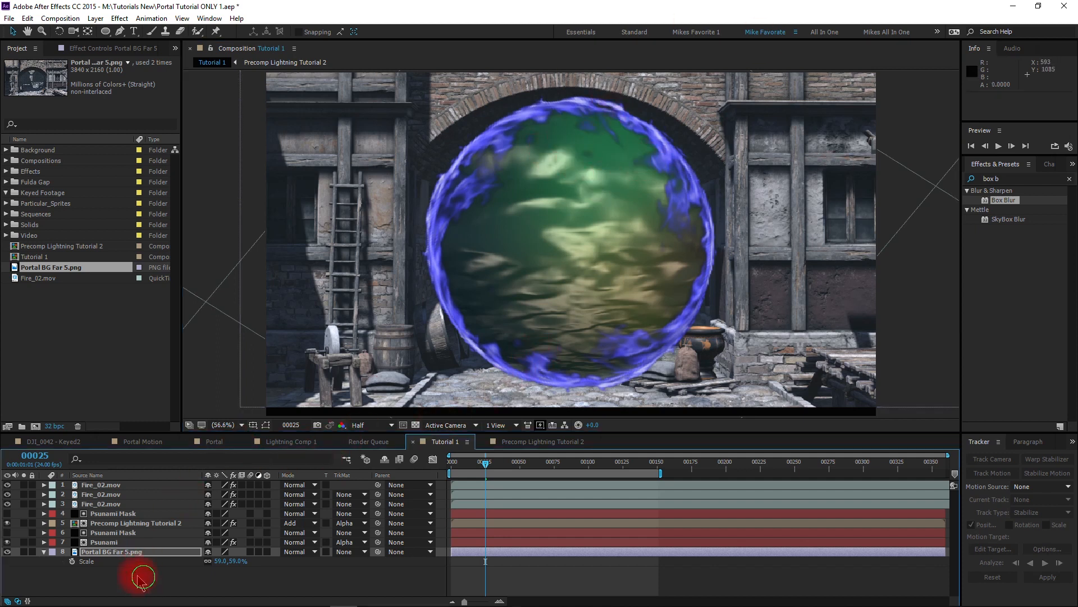
{"action": "left_click", "coordinate": [55, 568]}
{"action": "left_click", "coordinate": [44, 552]}
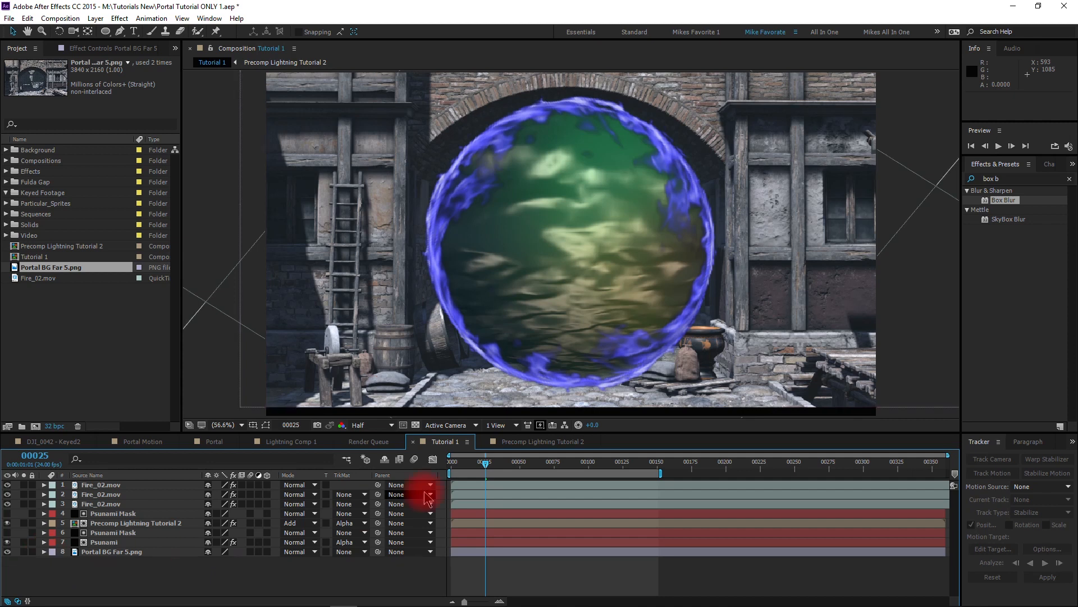
- Return to frame 0 and set the composition's preview resolution to Full
{"action": "left_click", "coordinate": [452, 471]}
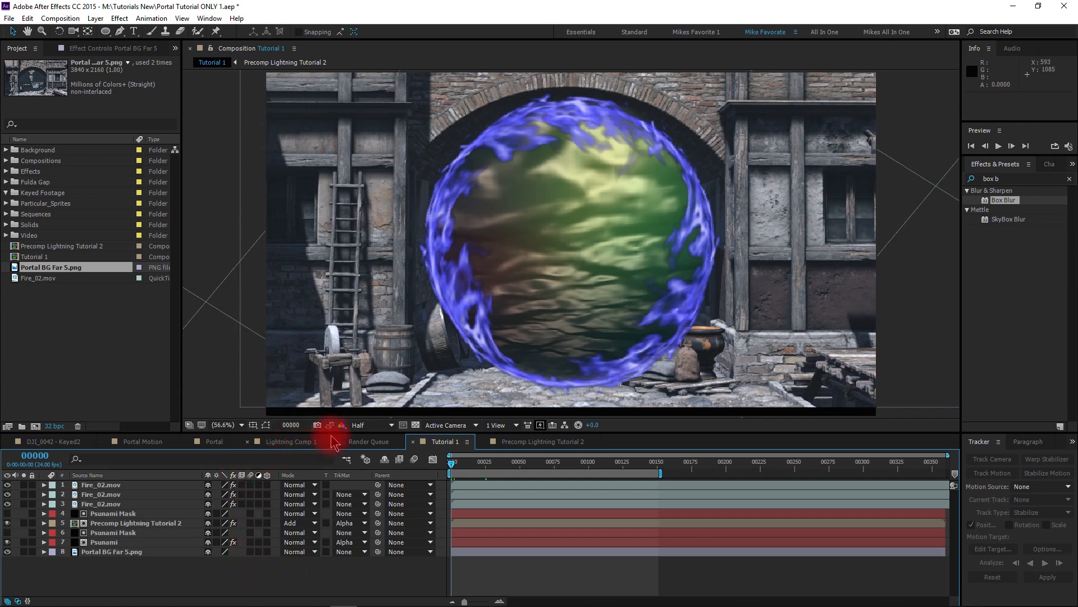
{"action": "left_click", "coordinate": [366, 427]}
{"action": "left_click", "coordinate": [371, 455]}
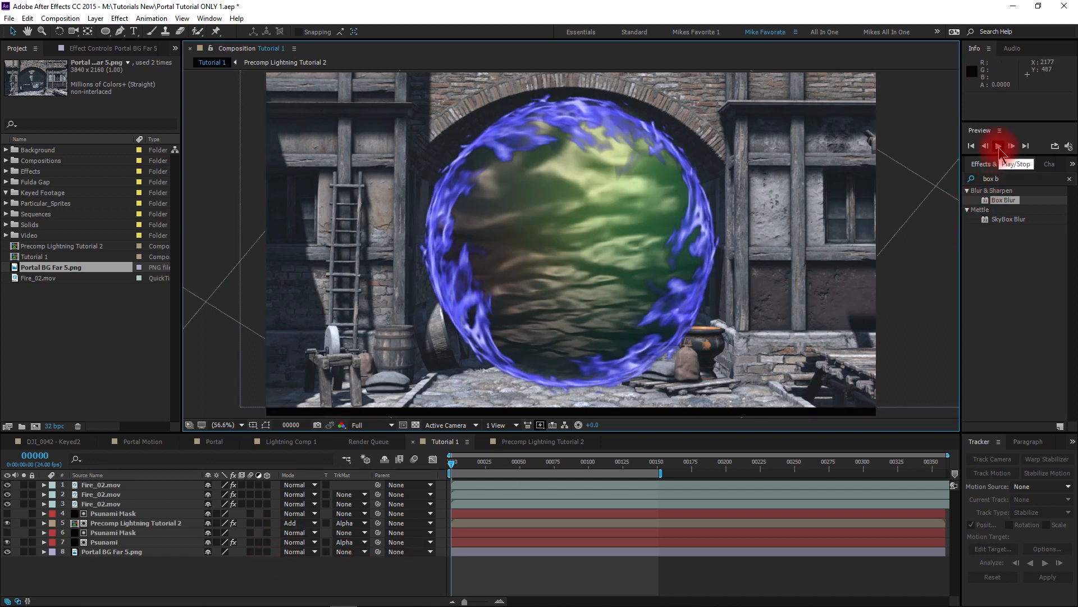
- Set the Portal BG Far 5.png layer's scale to 63% and preview the composited portal
{"action": "left_click", "coordinate": [135, 551]}
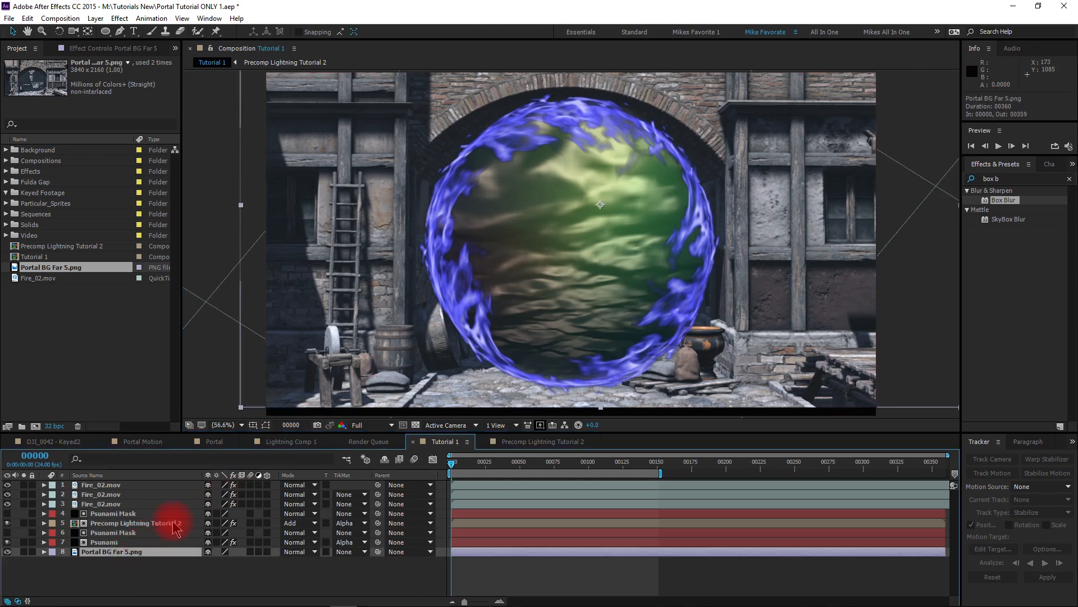
{"action": "key", "text": "s"}
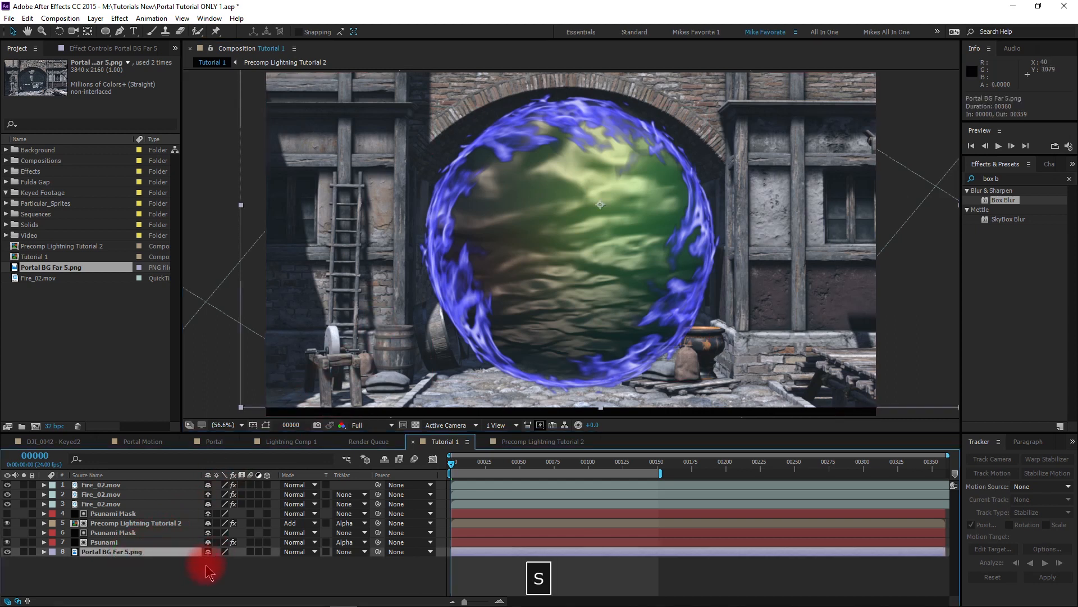
{"action": "left_click_drag", "start_coordinate": [234, 564], "coordinate": [241, 562]}
{"action": "left_click", "coordinate": [205, 583]}
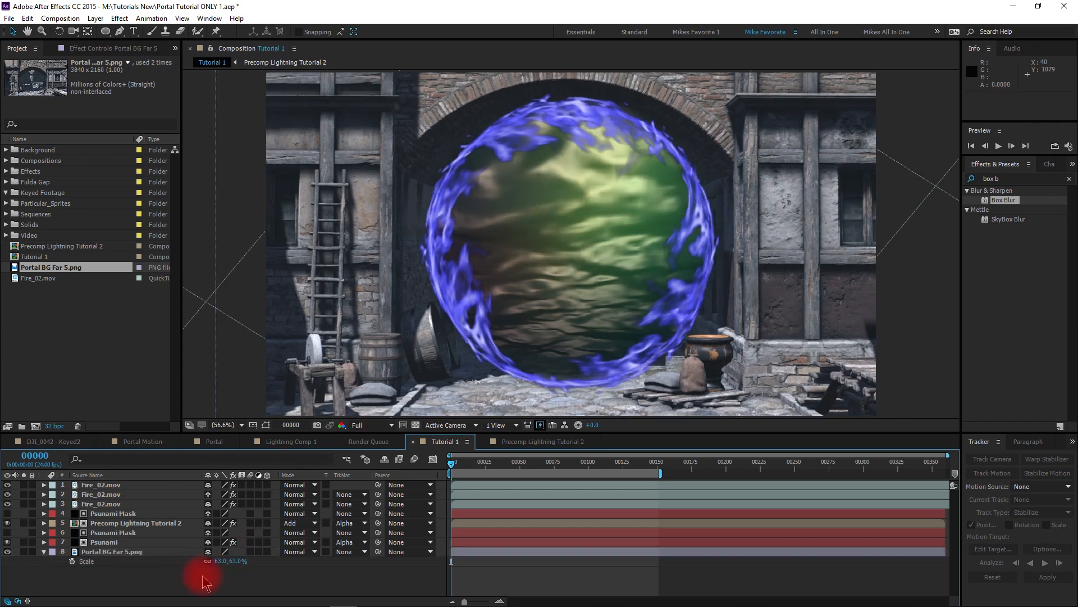
{"action": "left_click", "coordinate": [999, 146]}
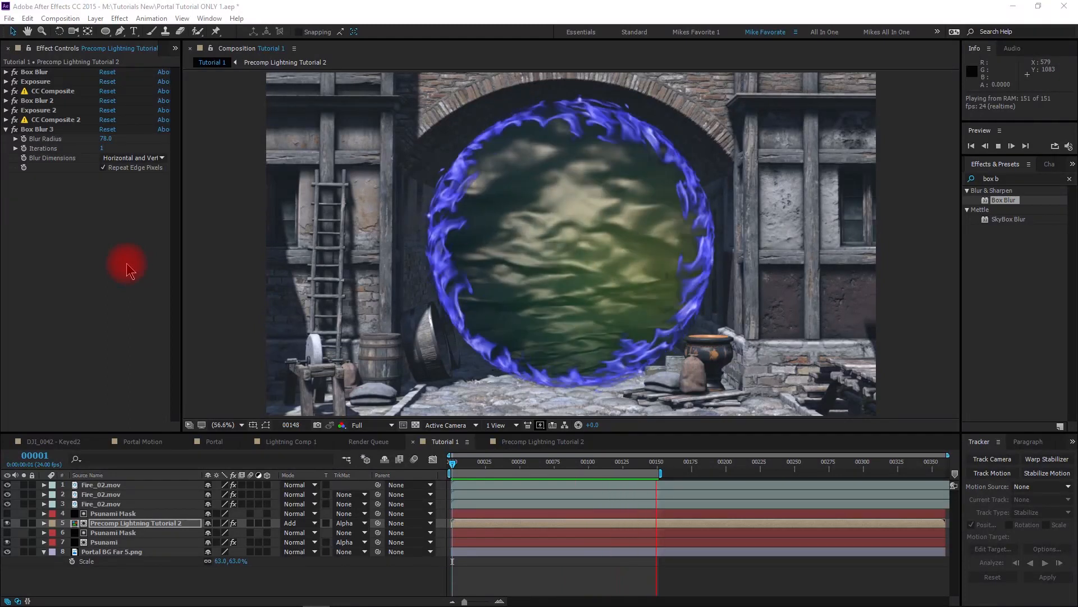
- Switch to the video player and play the Through the Portal 1 clip
{"action": "mouse_move", "coordinate": [315, 605]}
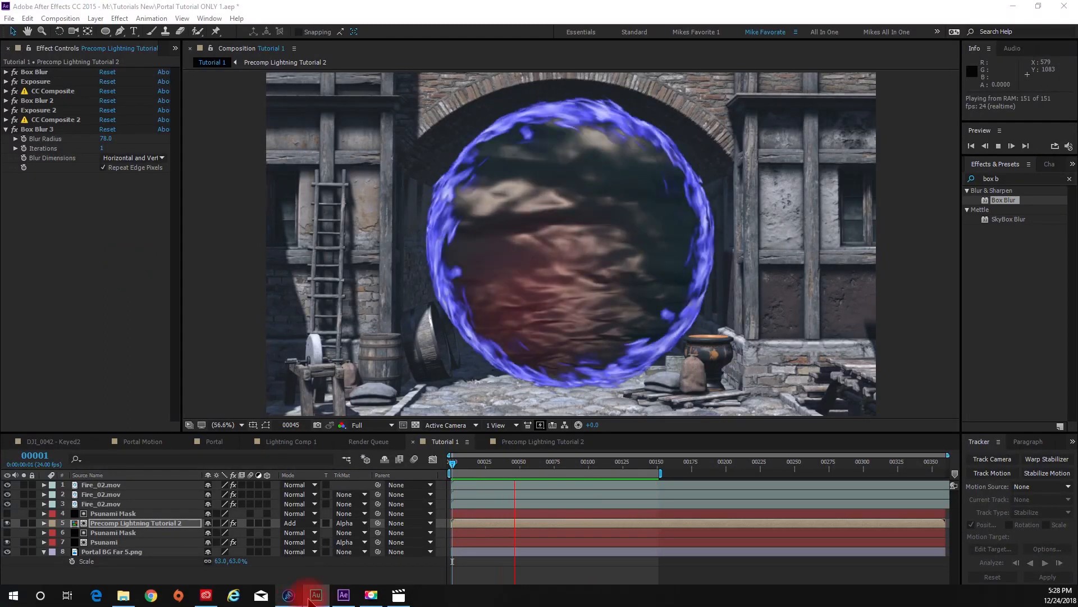
{"action": "left_click", "coordinate": [399, 596]}
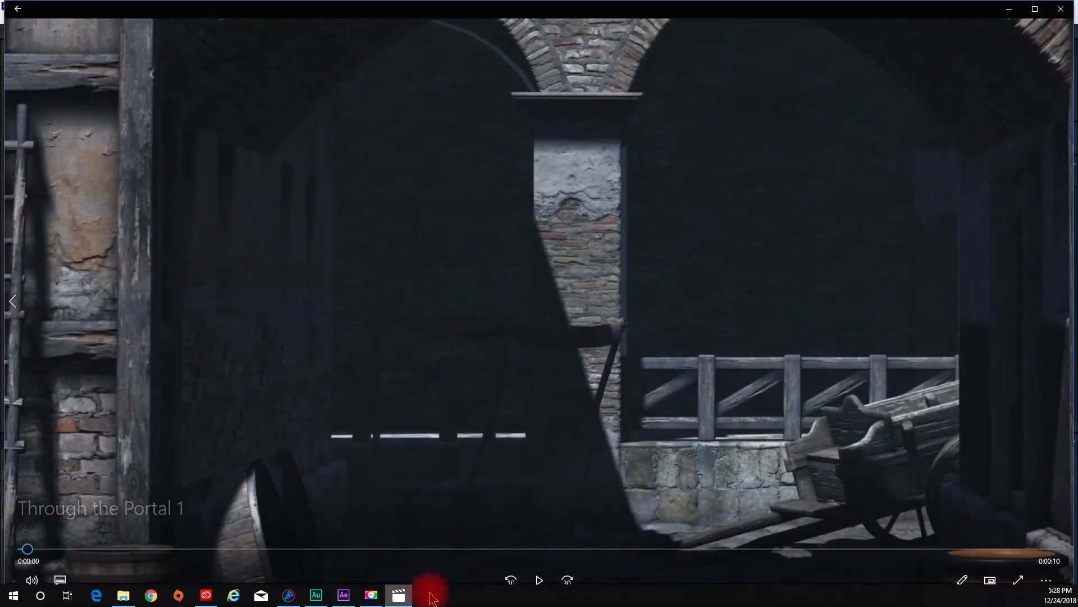
{"action": "left_click", "coordinate": [540, 580]}
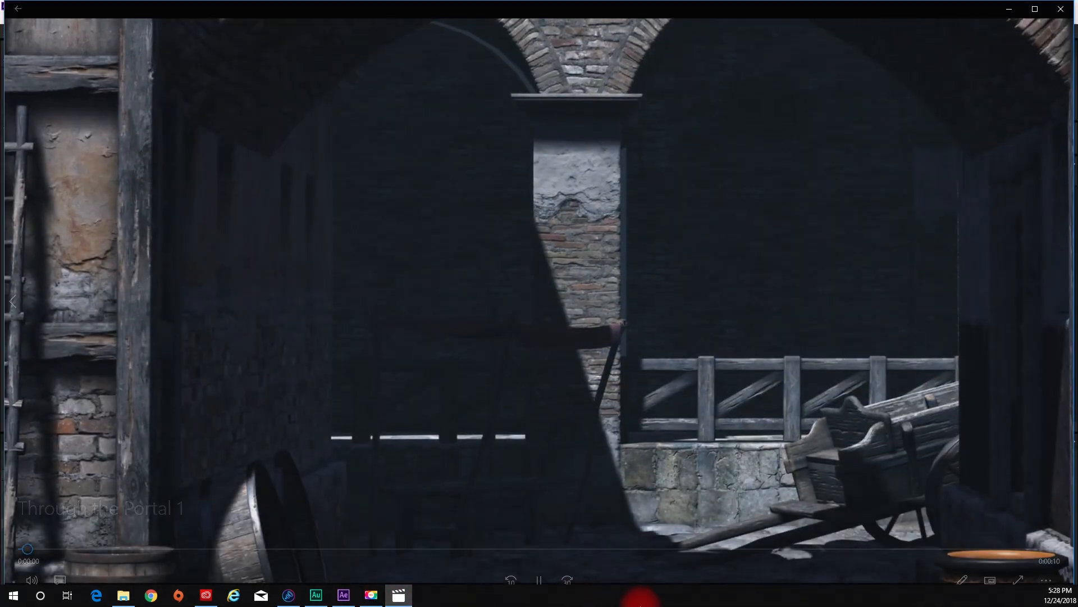